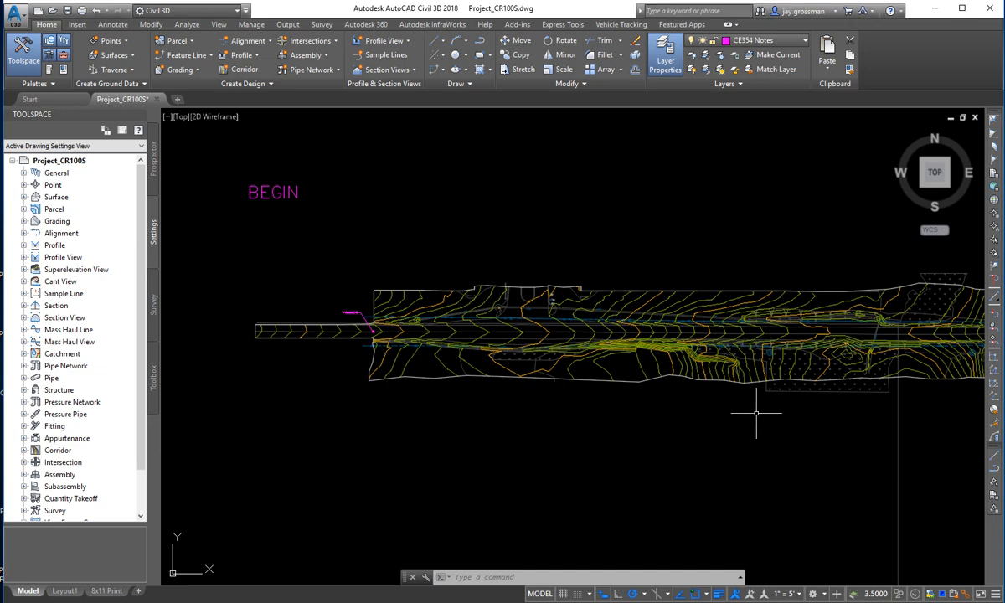
Examine the note and leader marking the beginning of the alignment and profile at the road's west end
mouse_move(755, 412)
middle_down()
mouse_move(353, 415)
mouse_move(500, 394)
mouse_move(426, 402)
mouse_move(422, 391)
mouse_move(733, 386)
middle_up()
middle_drag(172, 398, 684, 386)
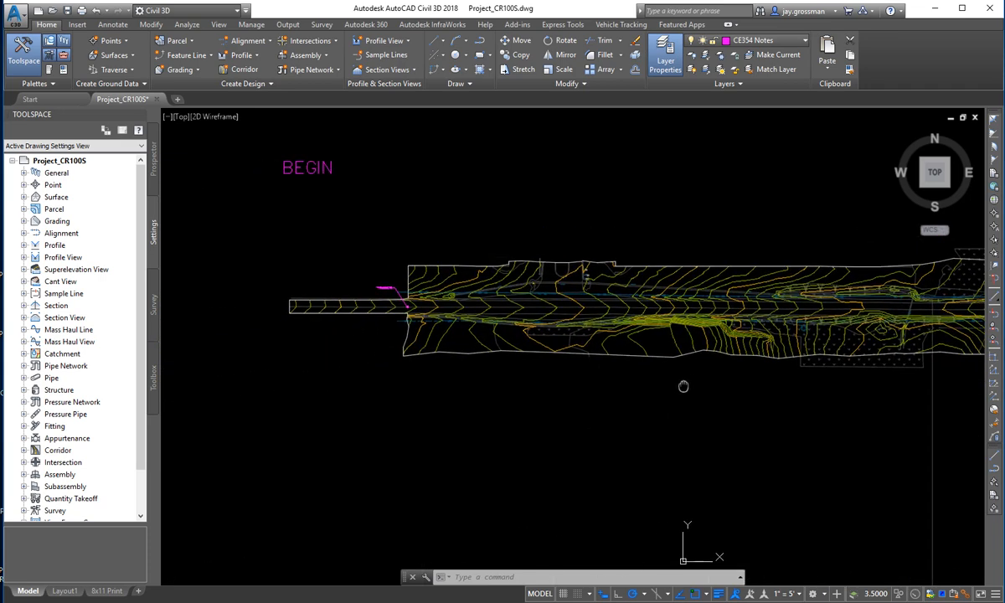
scroll(291, 406, up, 2)
scroll(276, 368, up, 2)
scroll(386, 442, up, 2)
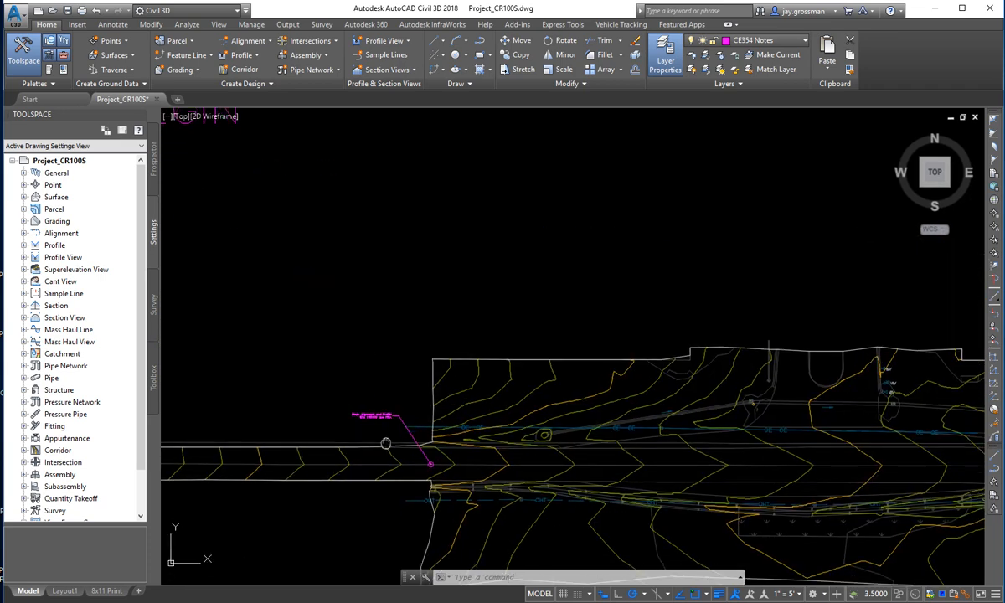
middle_drag(386, 442, 372, 391)
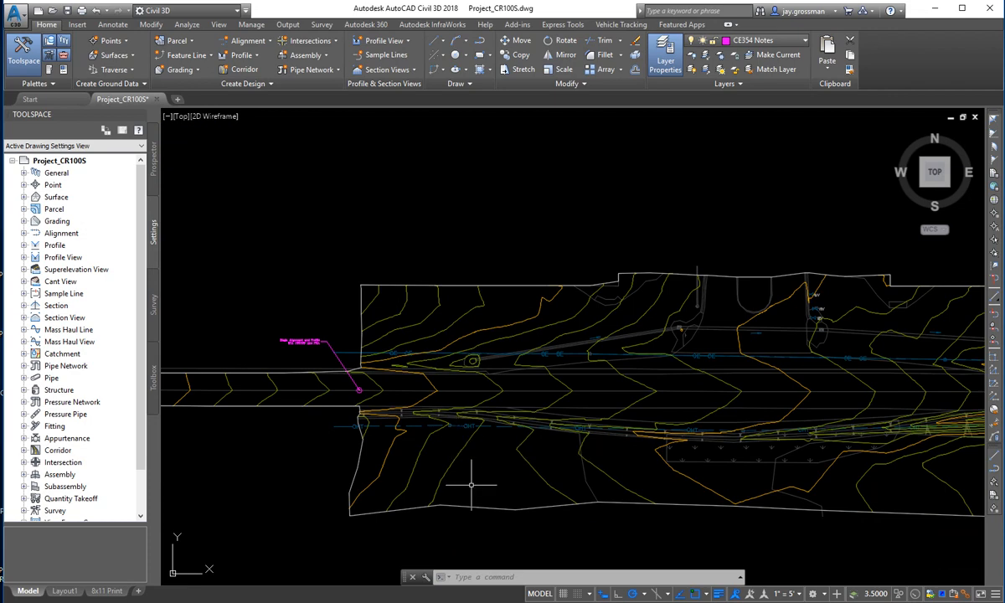
scroll(360, 344, up, 3)
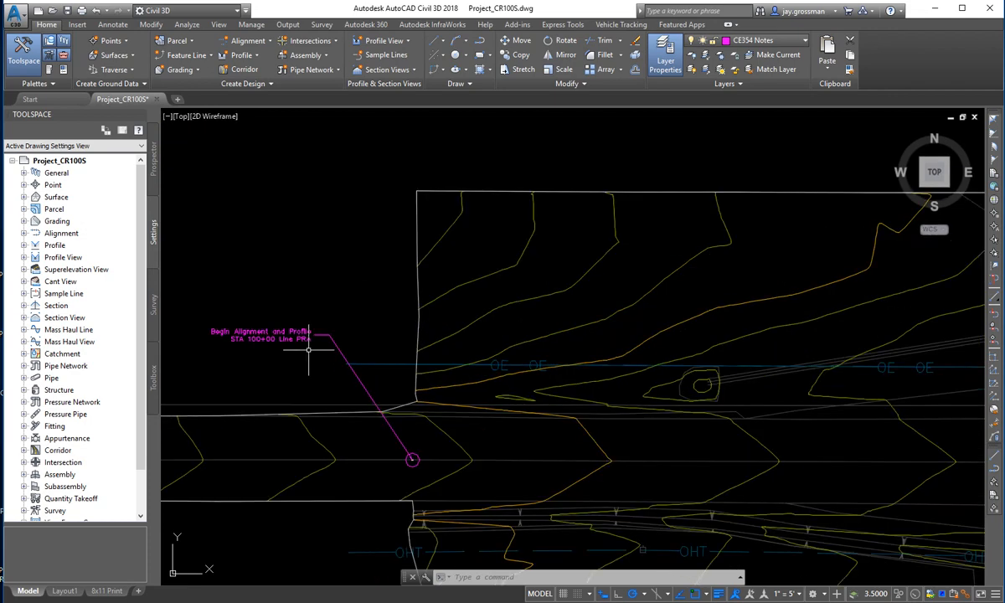
mouse_move(306, 358)
middle_down()
mouse_move(443, 310)
mouse_move(446, 243)
middle_up()
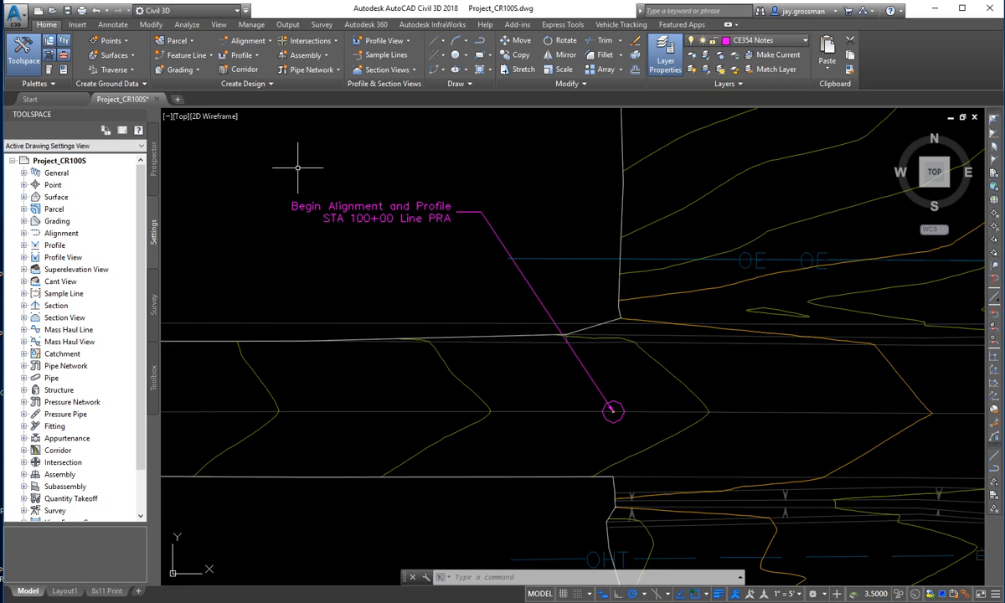
Start a new layout alignment named PRA with the description CR100S and the type Centerline
click(250, 41)
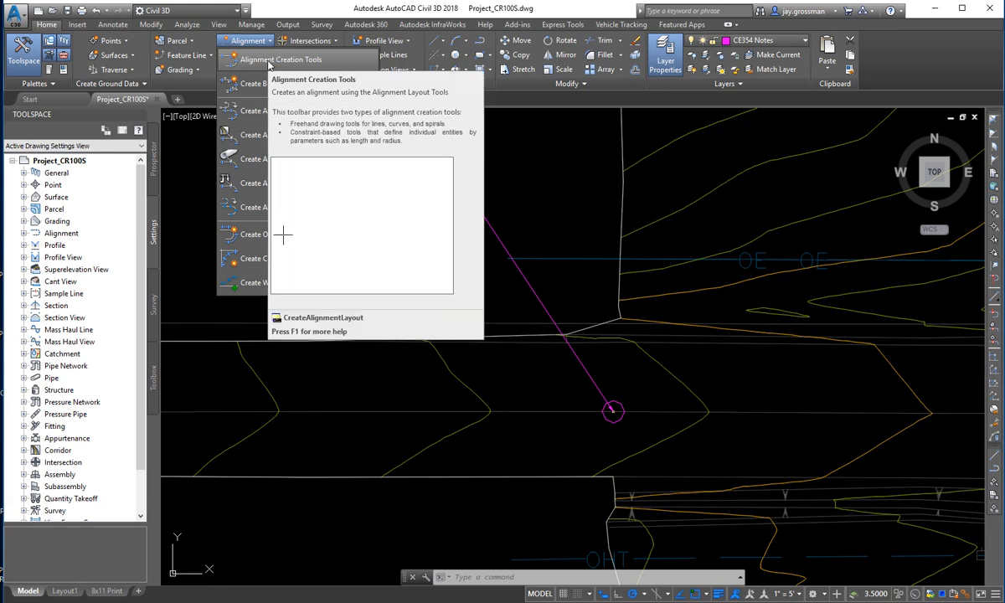
click(268, 61)
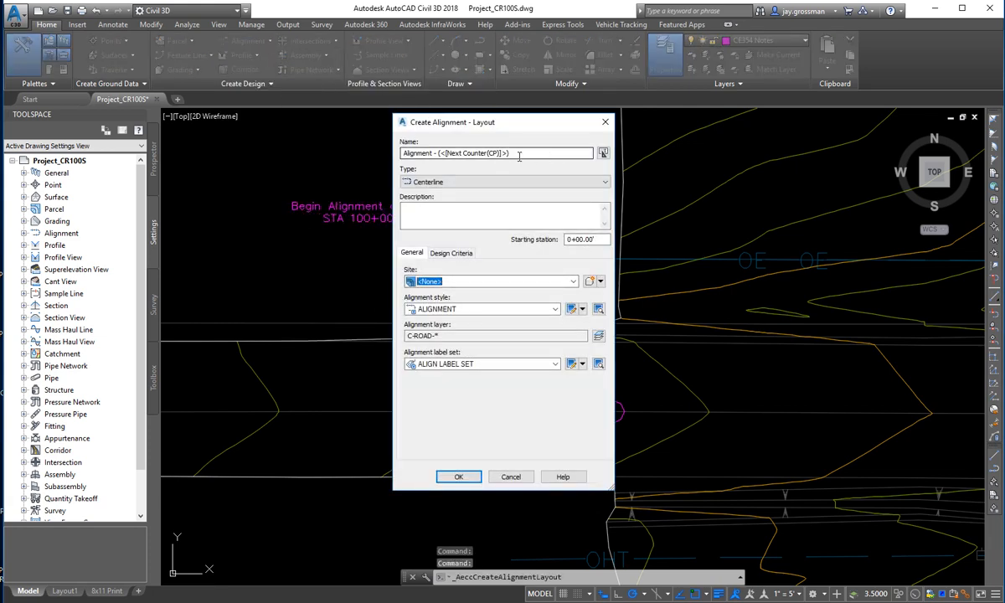
drag(533, 152, 482, 154)
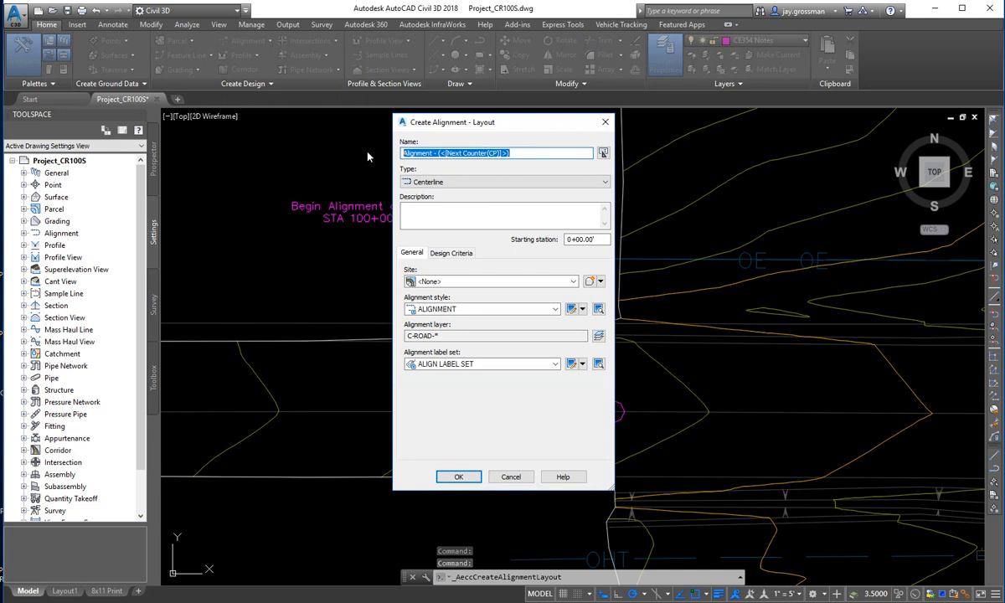
text(PRA)
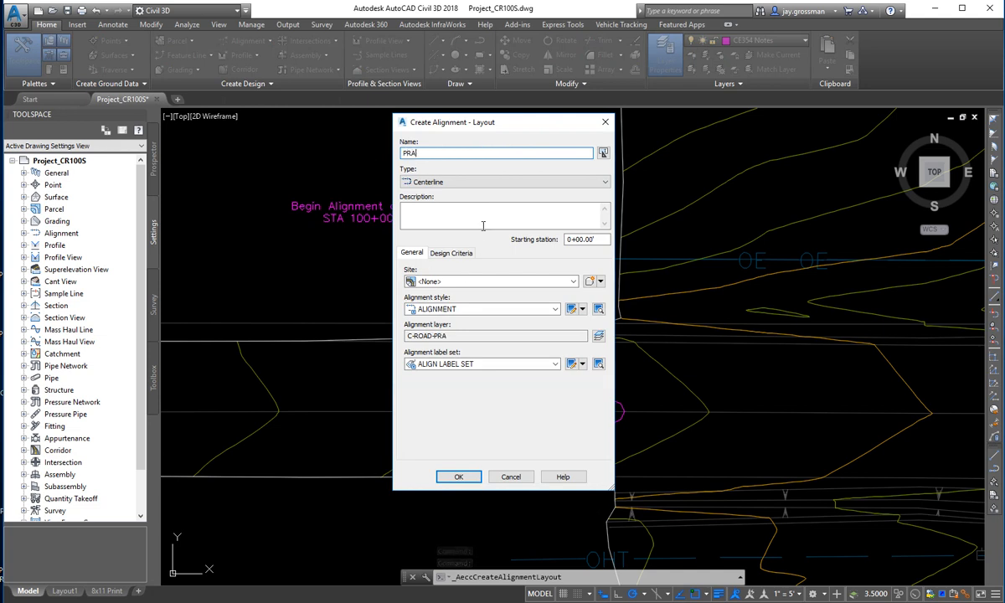
click(436, 214)
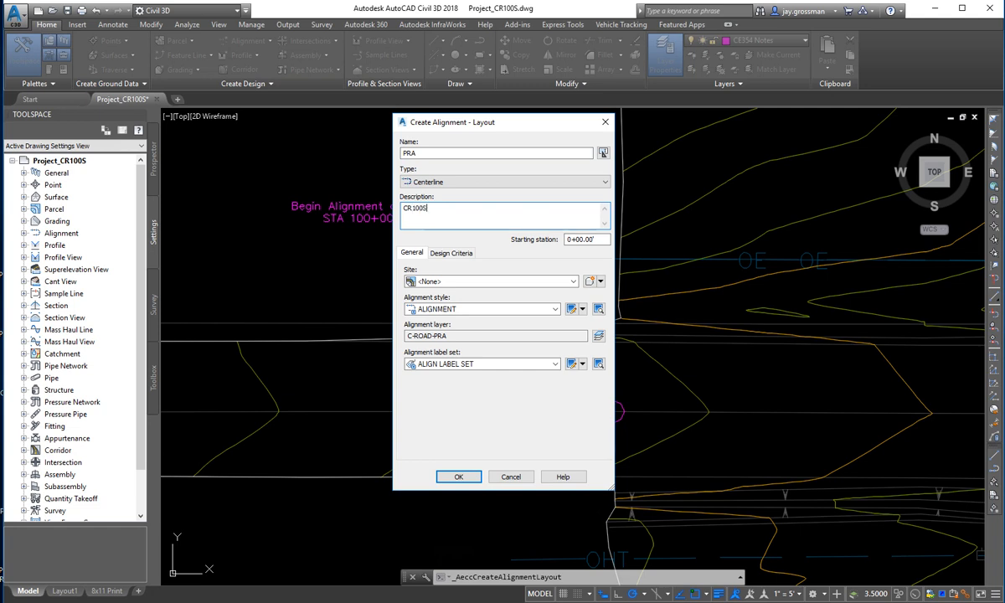
click(454, 182)
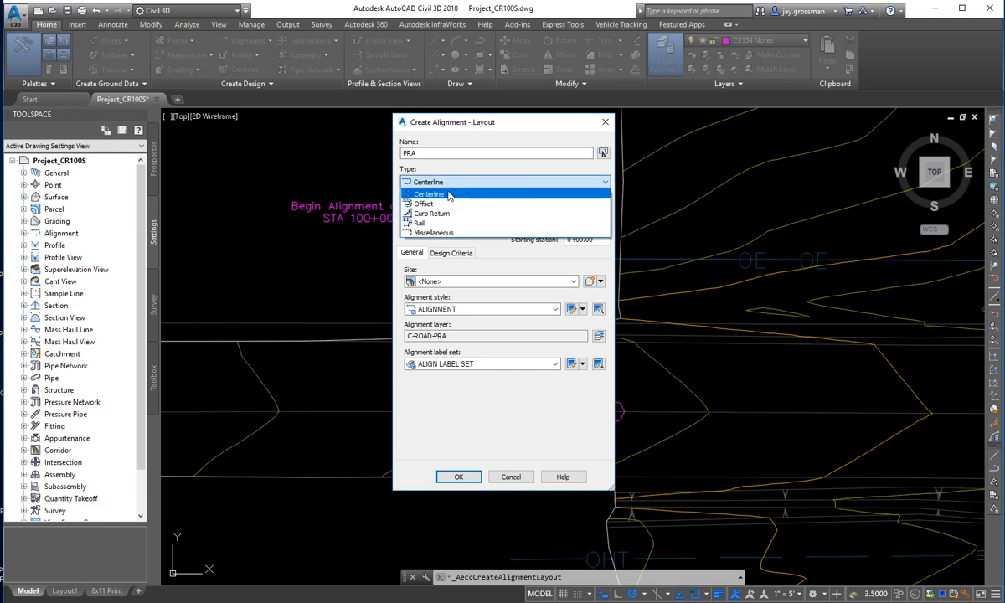
click(449, 195)
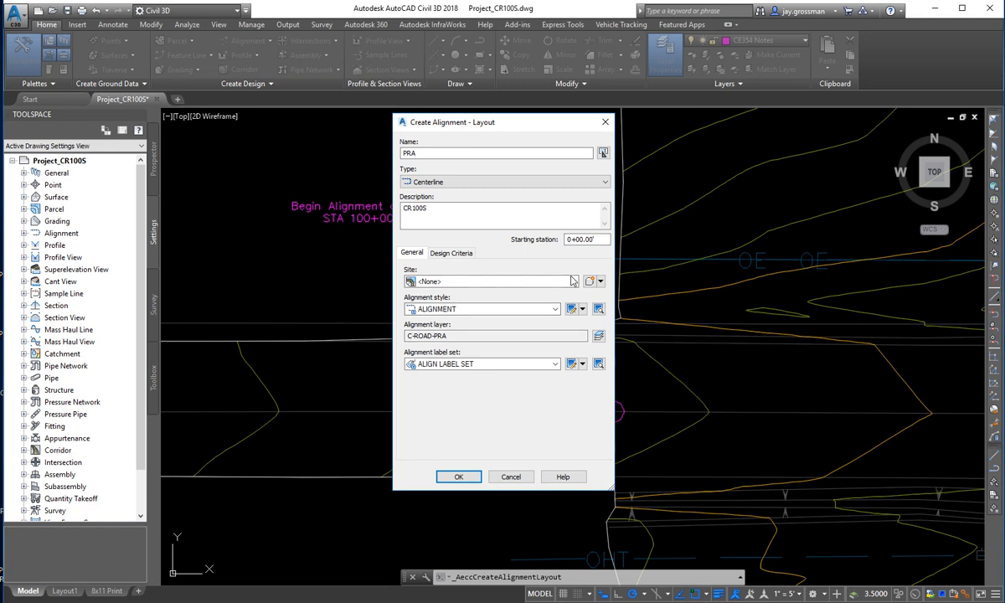
Create the alignment with the ALIGNMENT style, ALIGN LABEL SET labels and a starting station of 100+00
click(554, 309)
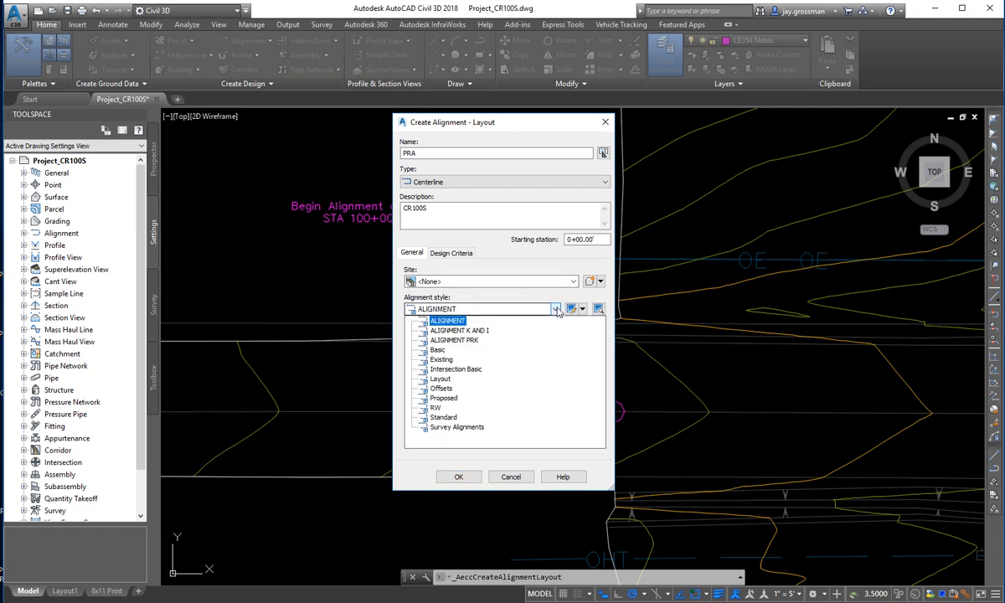
click(456, 325)
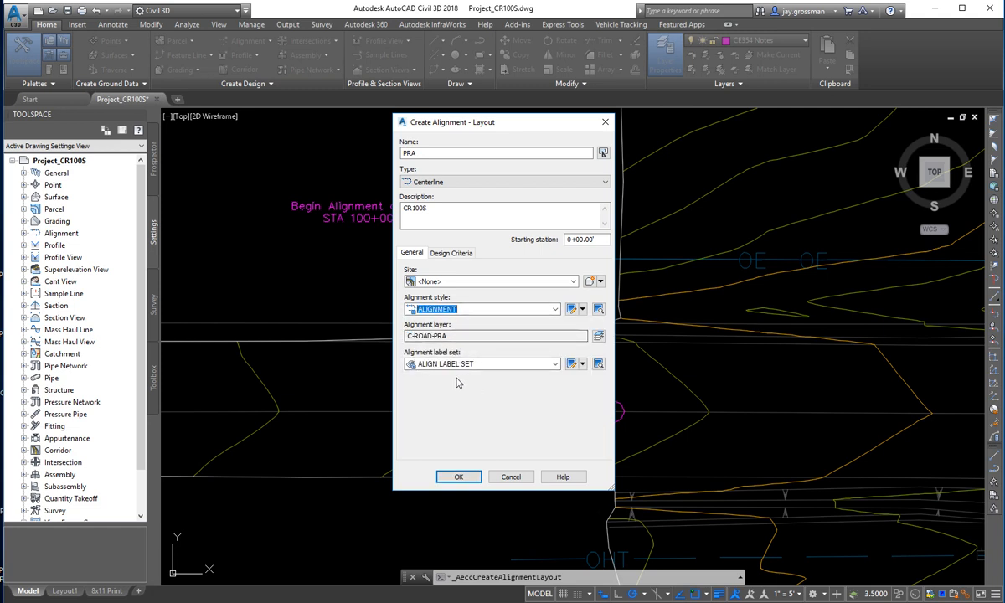
click(555, 364)
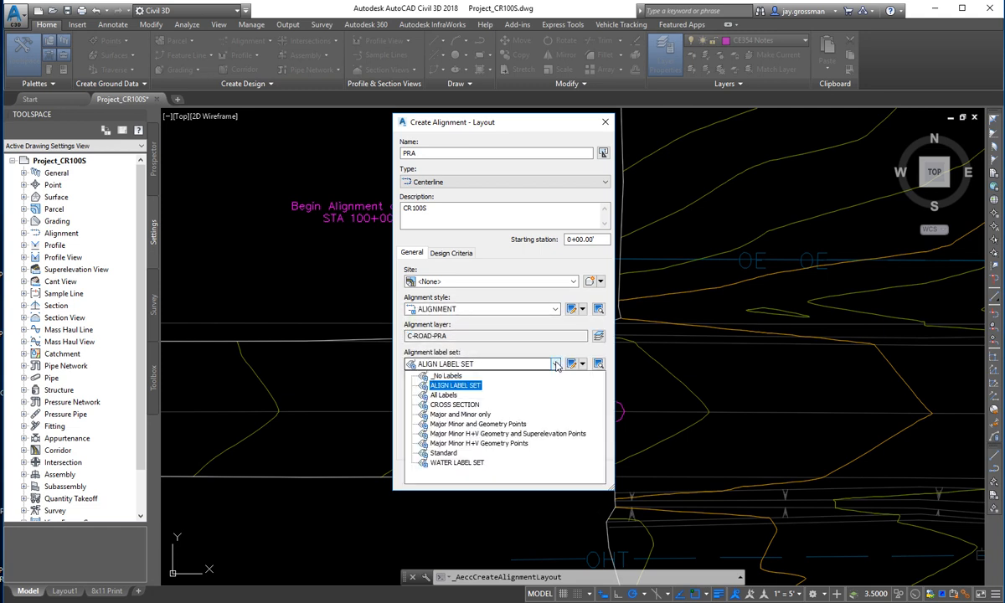
click(465, 386)
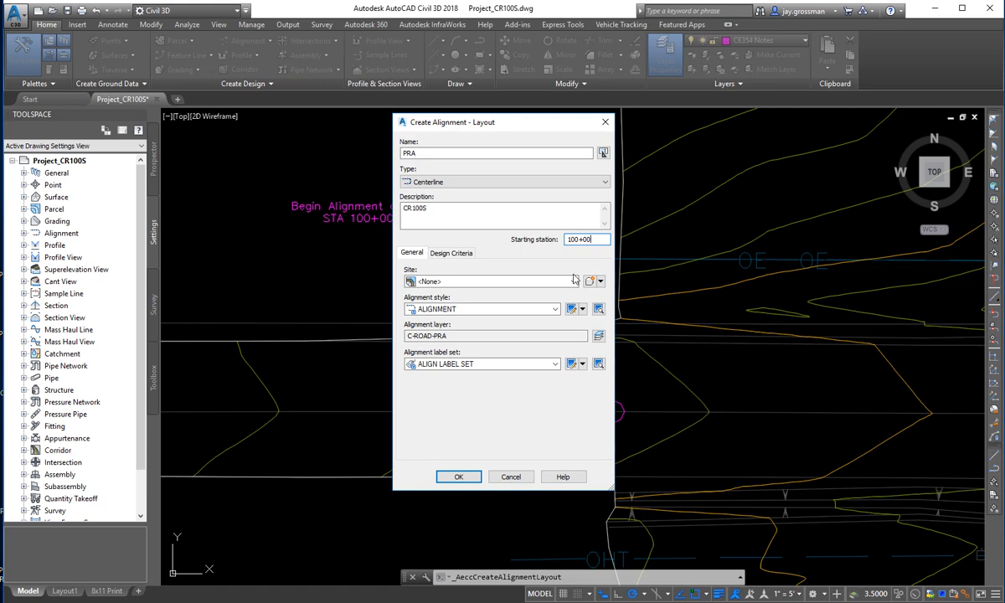
click(459, 477)
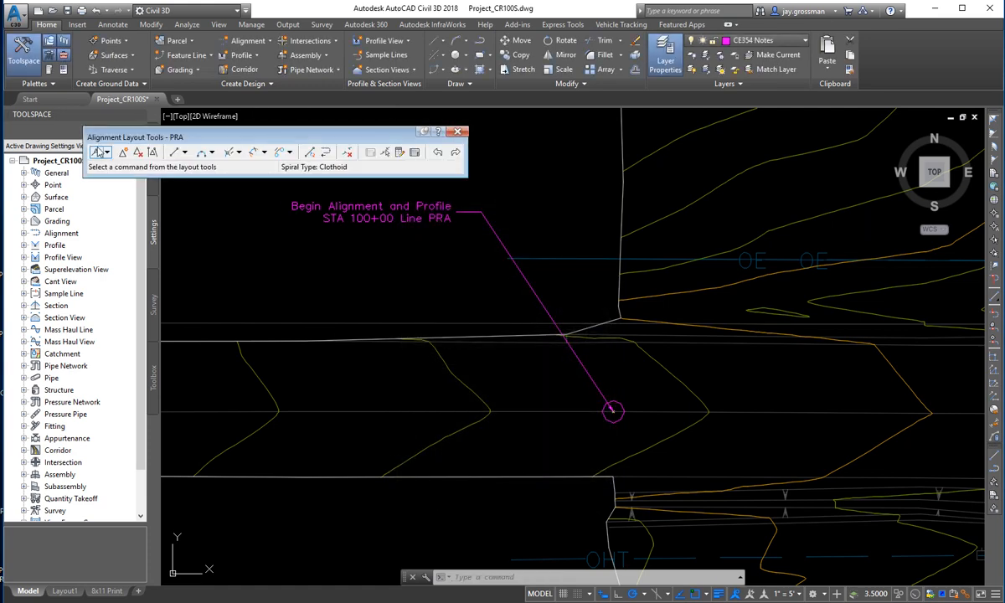
Begin a Tangent-Tangent (No curves) layout at the tip of the leader arrow in the STA 100+00 circle
click(106, 154)
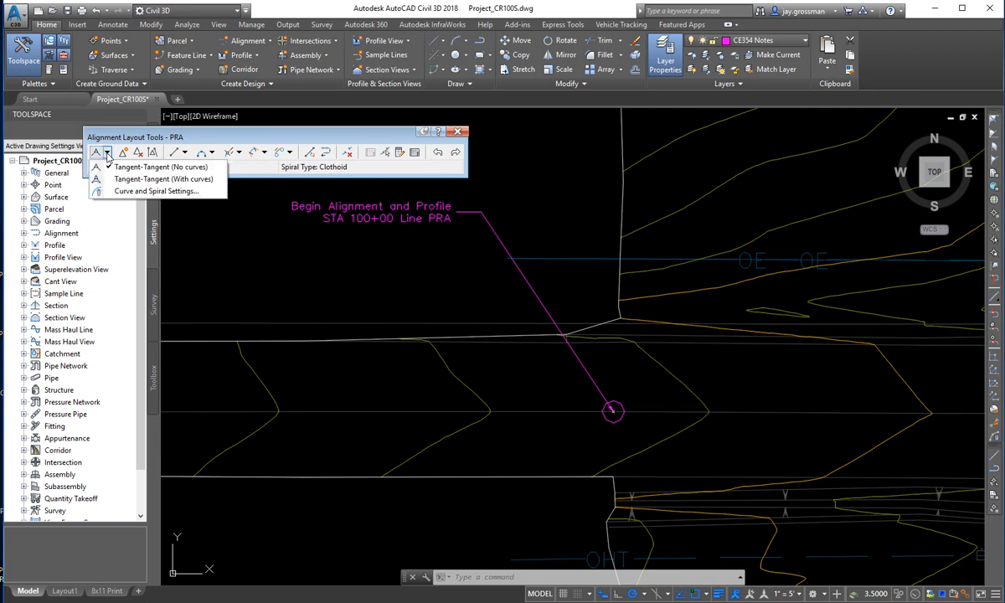
click(119, 166)
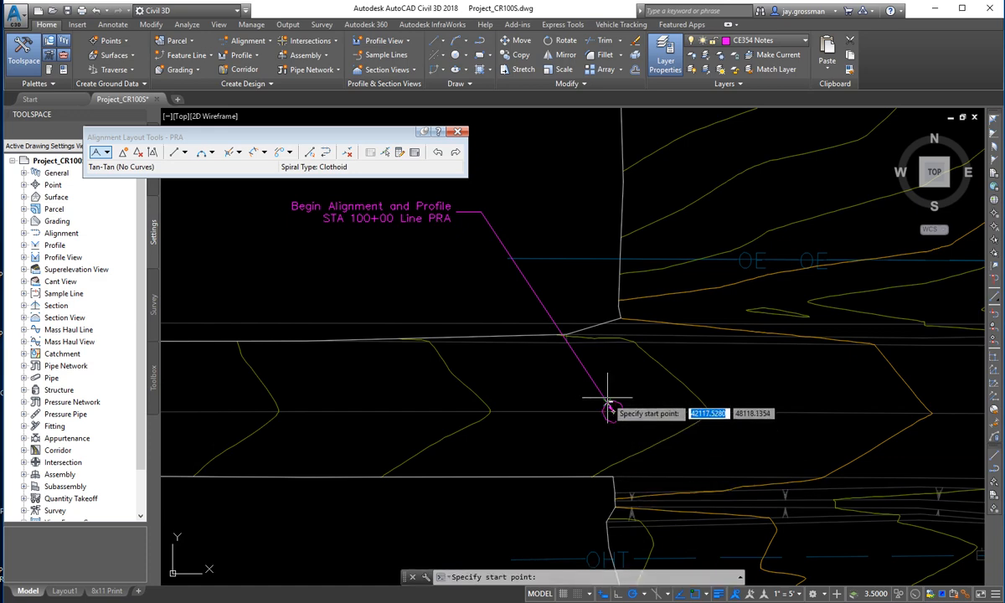
scroll(609, 410, up, 5)
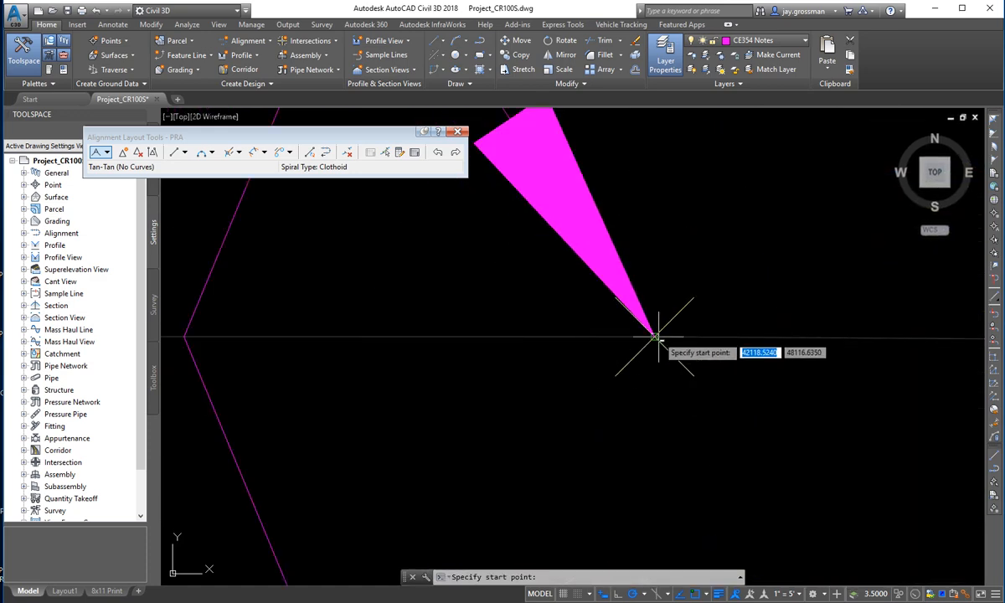
click(656, 336)
Lay out the first tangent, about 2200 ft long, east along CR 100 S to the centerline junction at the T-intersection
scroll(657, 337, down, 5)
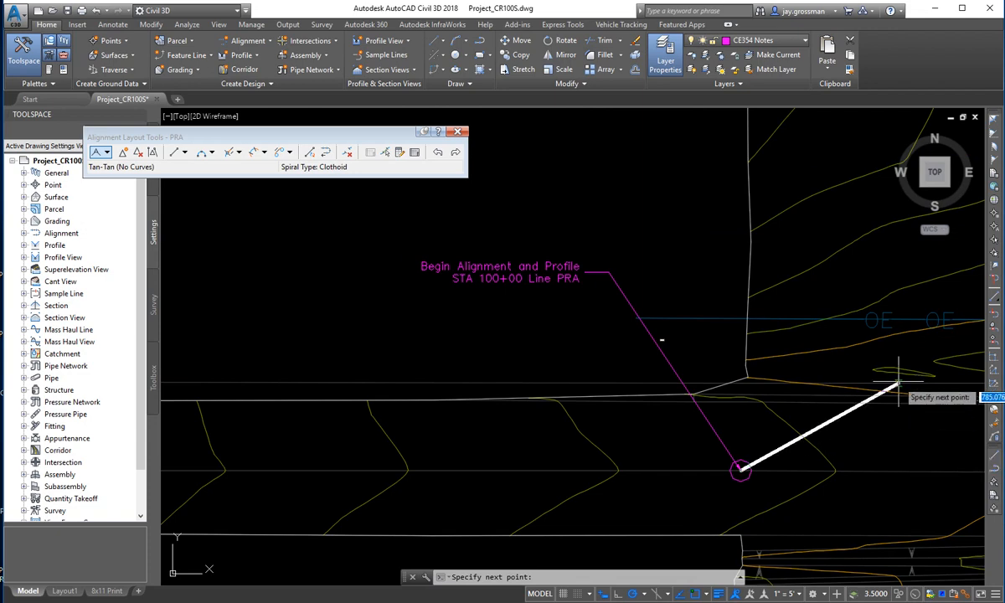
middle_drag(892, 529, 384, 469)
middle_drag(384, 401, 762, 415)
scroll(833, 423, down, 3)
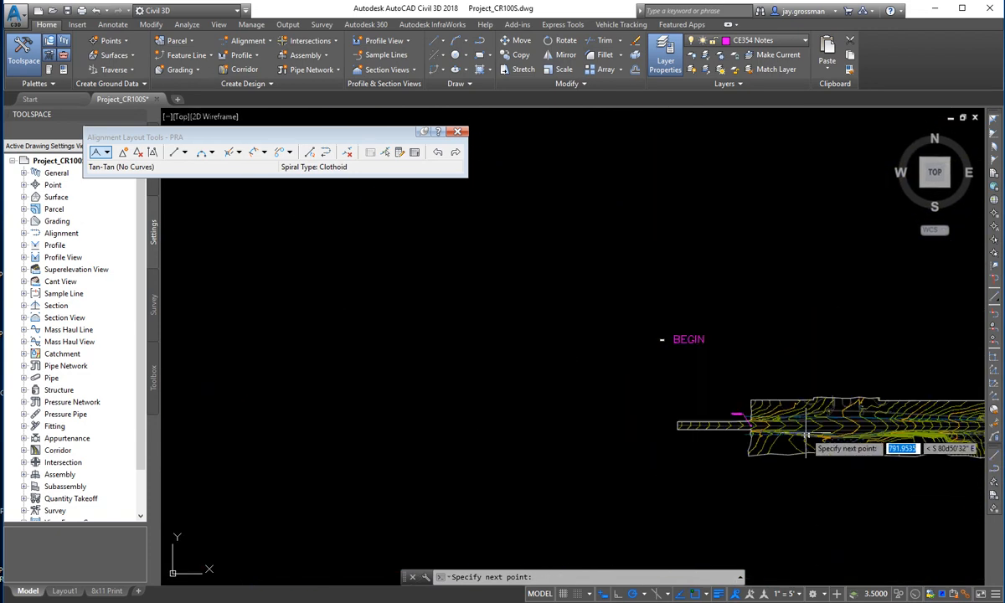
middle_drag(834, 428, 327, 371)
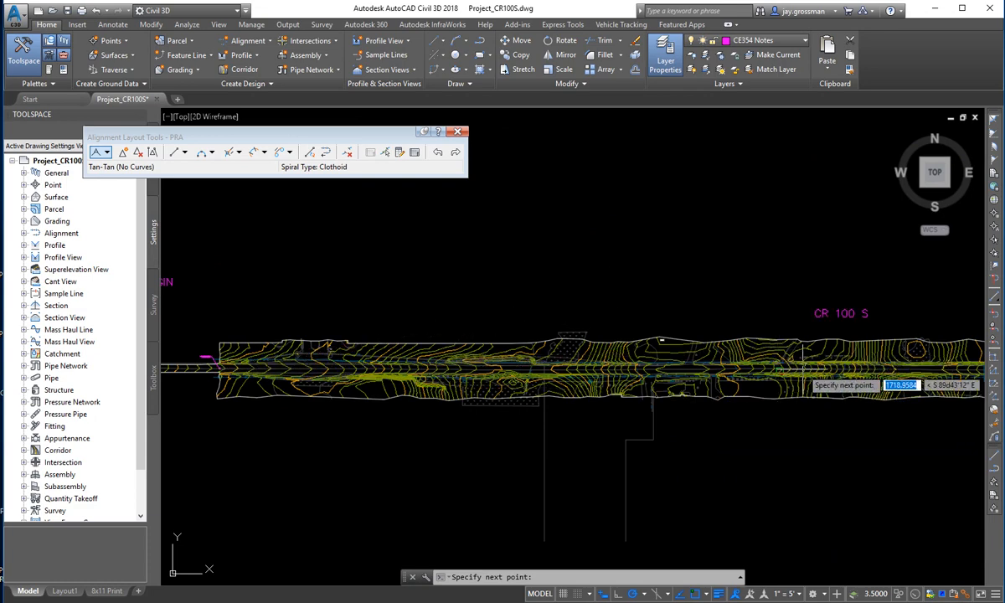
mouse_move(912, 414)
middle_down()
mouse_move(740, 419)
mouse_move(576, 404)
middle_up()
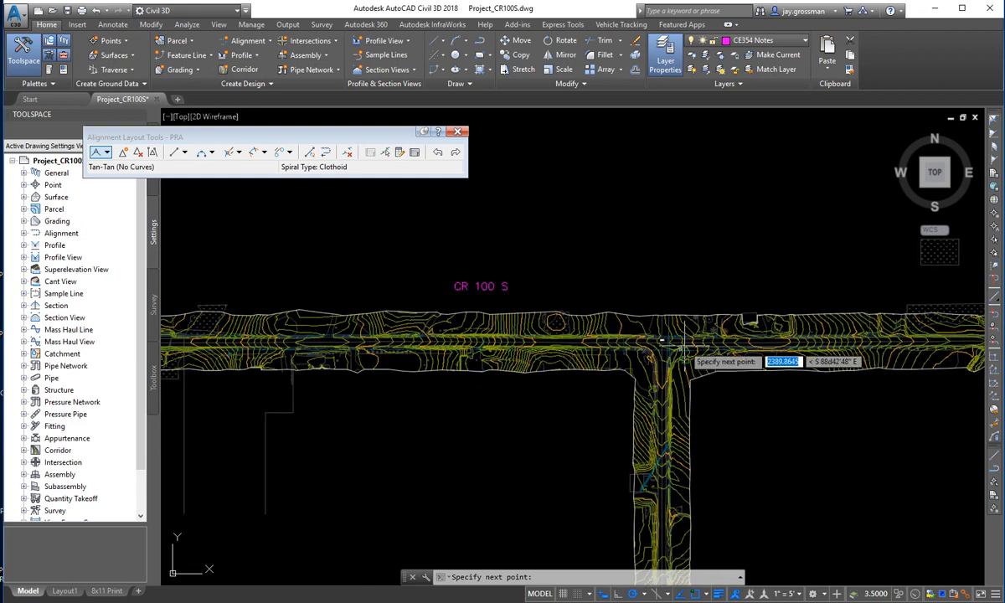
scroll(502, 331, up, 4)
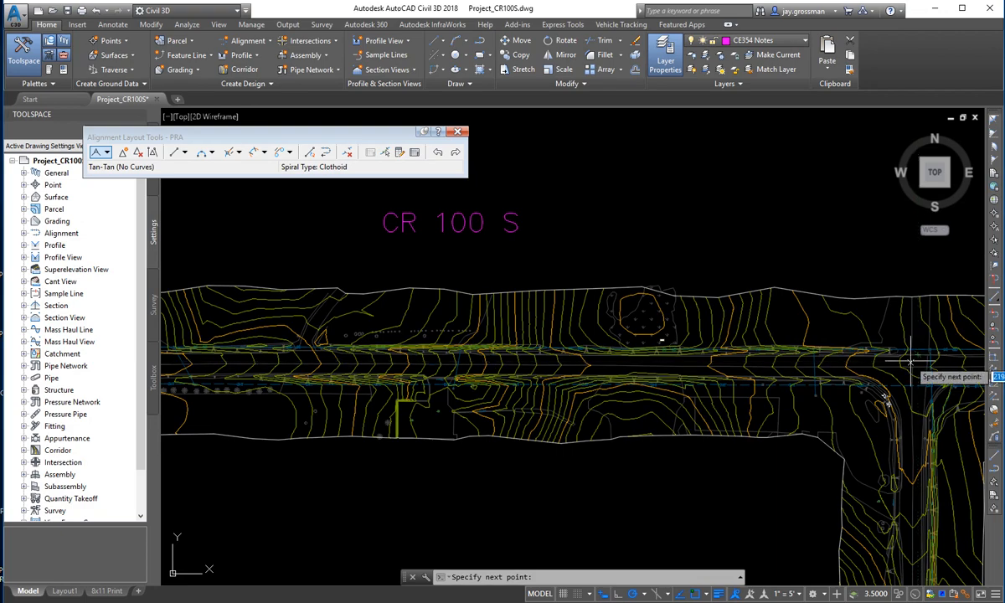
scroll(908, 369, up, 2)
mouse_move(887, 371)
middle_down()
mouse_move(562, 330)
mouse_move(448, 266)
middle_up()
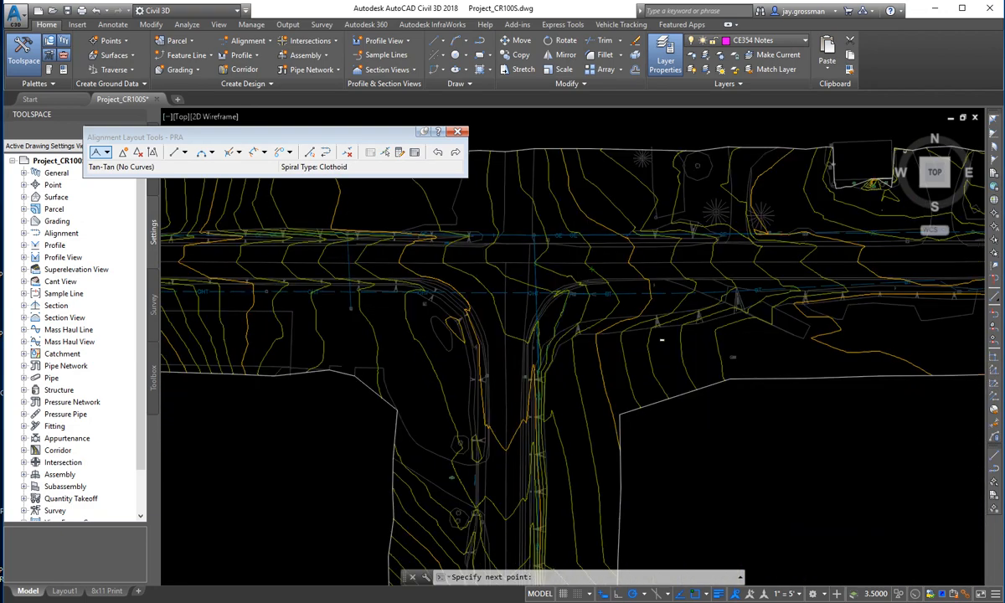
scroll(501, 288, up, 2)
scroll(593, 353, up, 2)
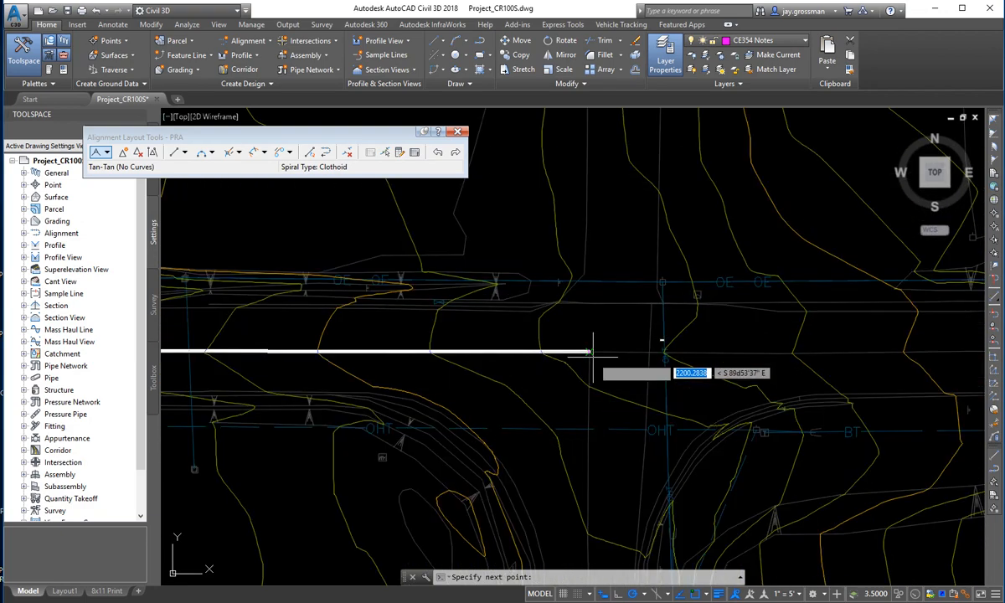
scroll(593, 352, up, 2)
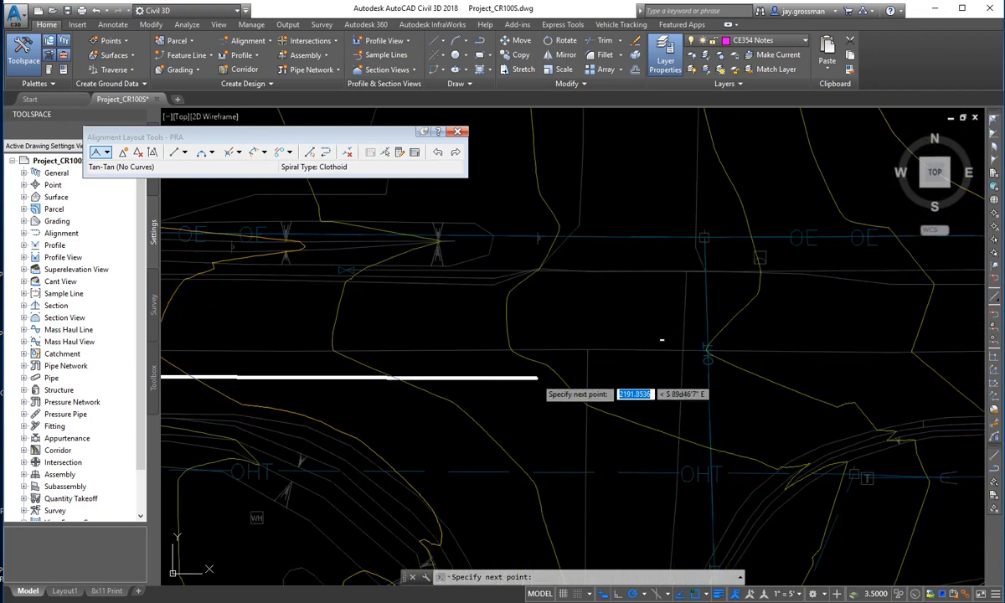
click(586, 349)
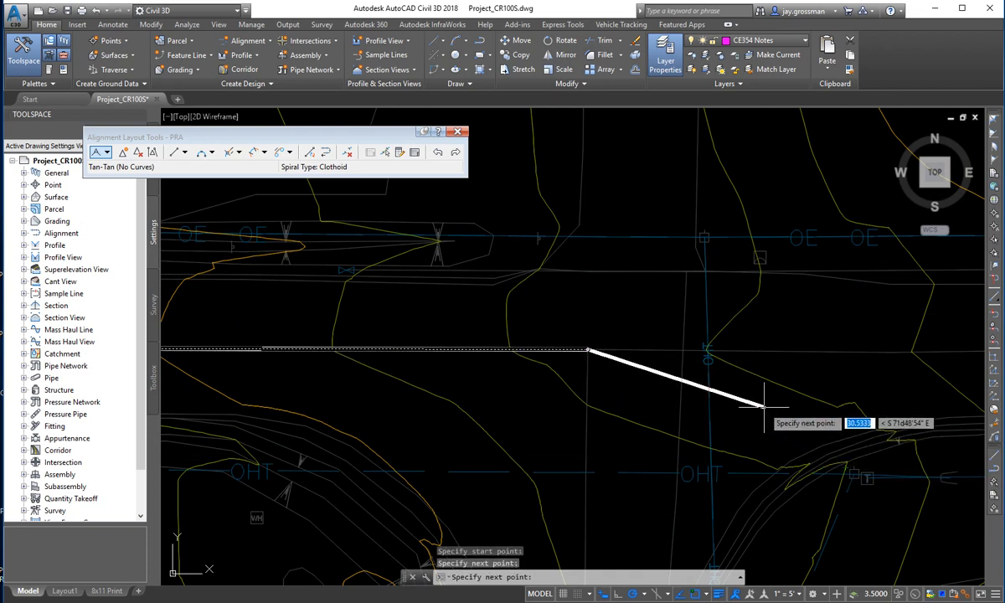
Add a second tangent, about 2640 ft long, east along the road to the centerline crossing at the four-way intersection
scroll(763, 407, down, 2)
scroll(773, 410, down, 2)
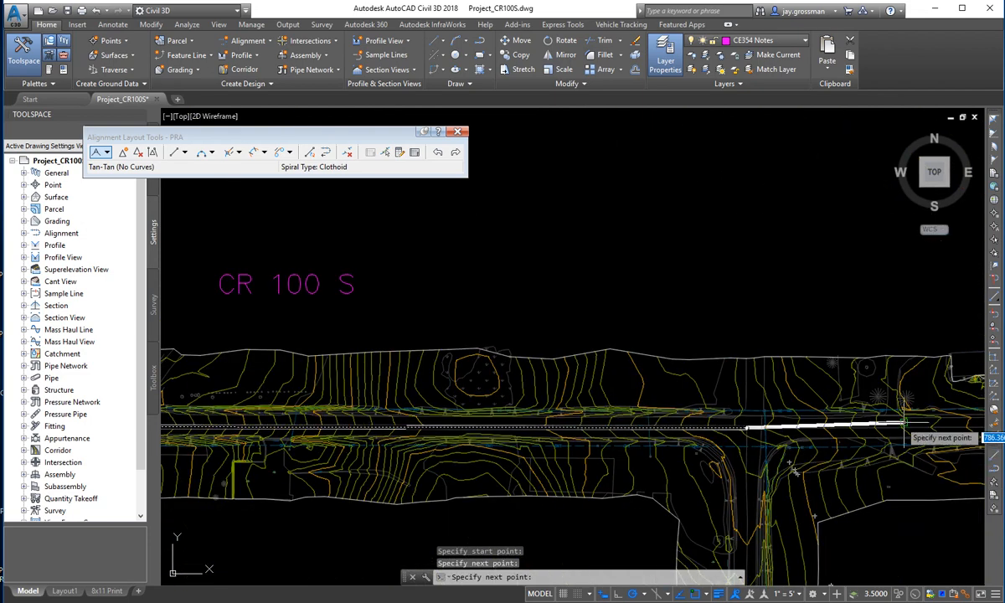
middle_drag(920, 481, 511, 392)
scroll(683, 407, down, 4)
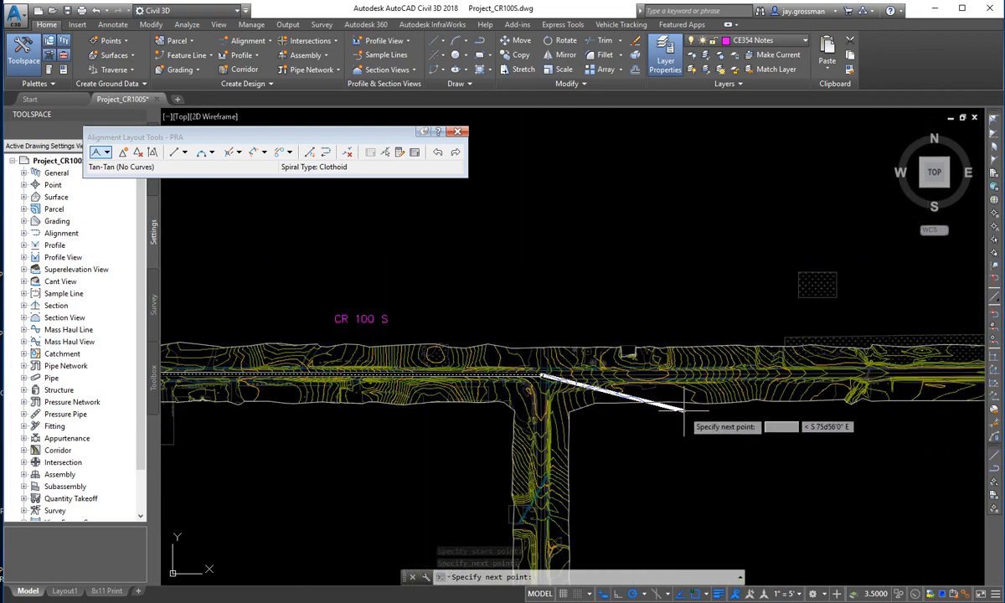
scroll(683, 408, down, 2)
middle_drag(686, 406, 393, 440)
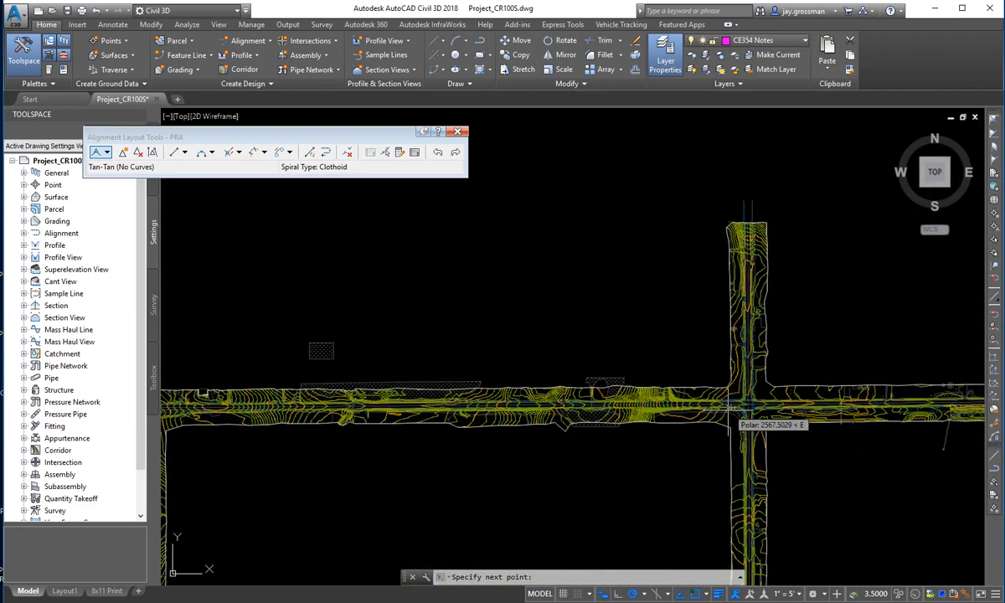
scroll(728, 410, up, 3)
scroll(673, 444, up, 4)
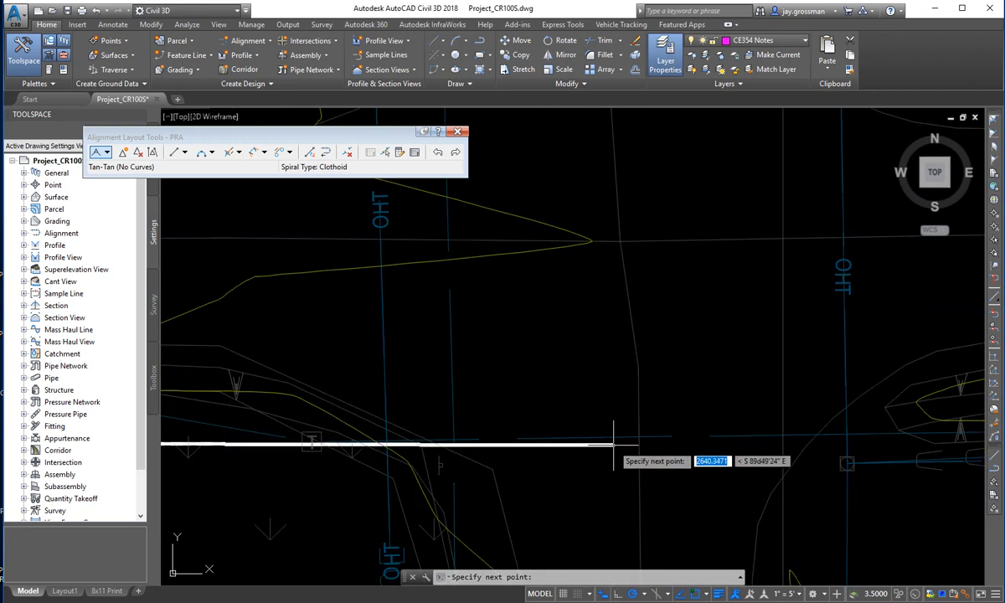
scroll(627, 442, down, 5)
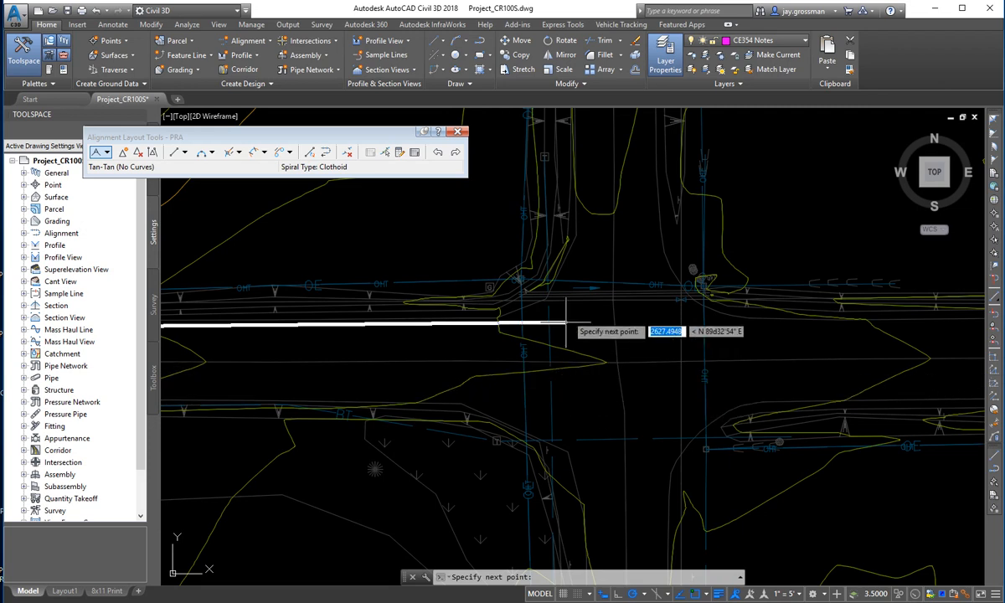
click(623, 361)
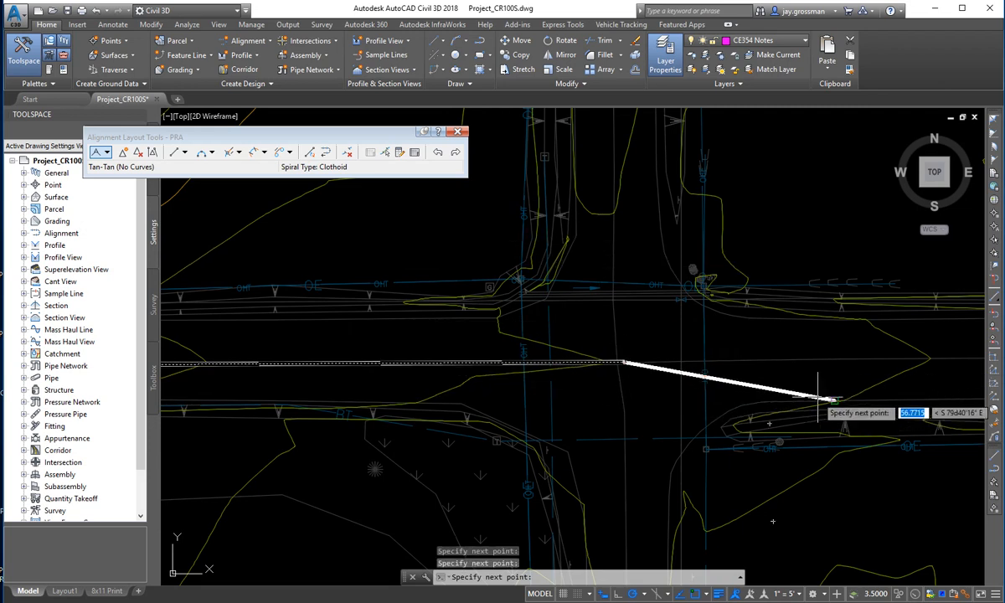
Add a third tangent, about 1476 ft long, east to the arrow tip of the End Alignment and Profile Line PRA leader and finish the layout
middle_drag(900, 484, 499, 426)
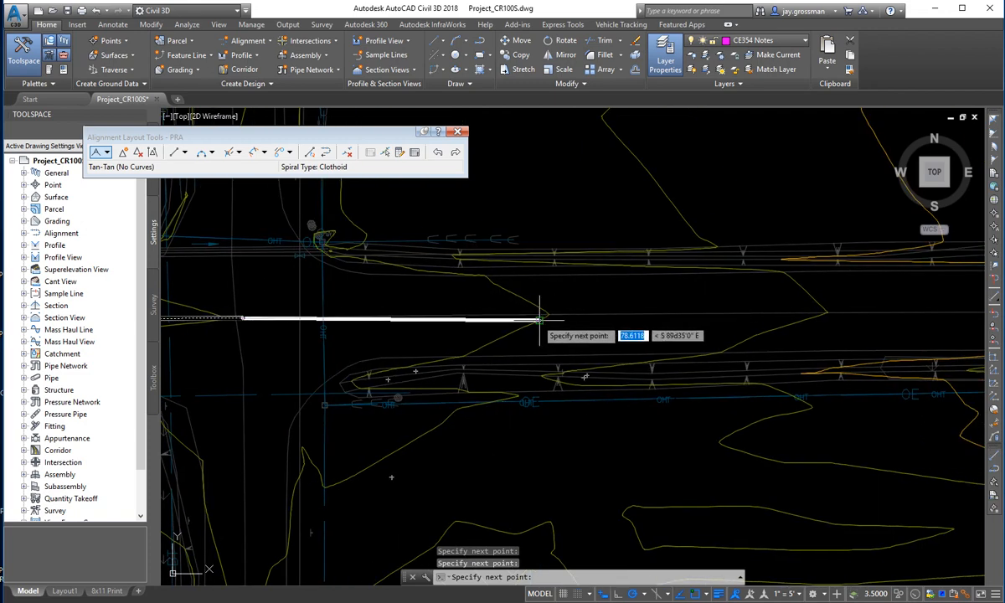
scroll(924, 334, down, 2)
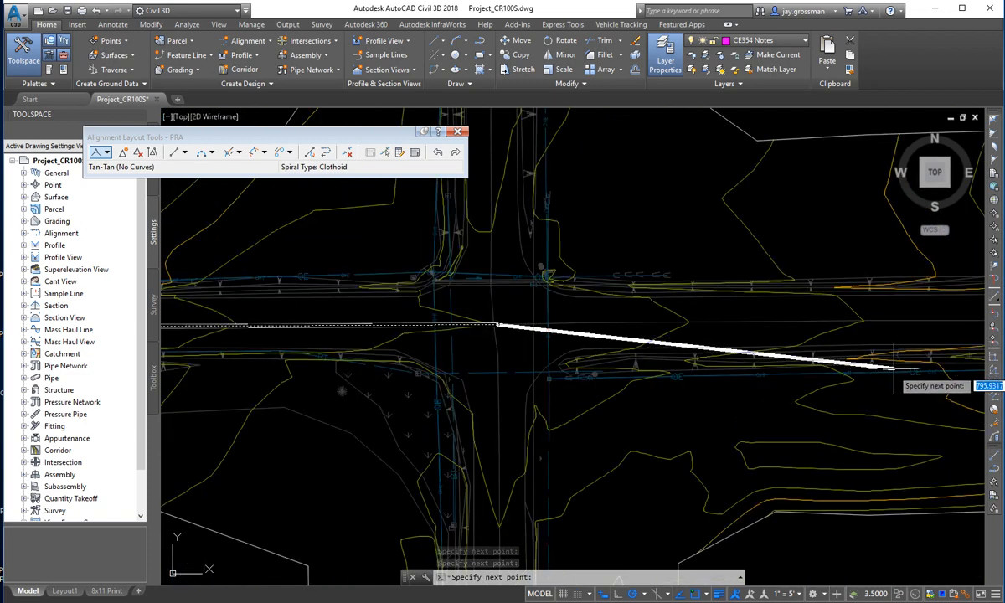
middle_drag(876, 339, 453, 365)
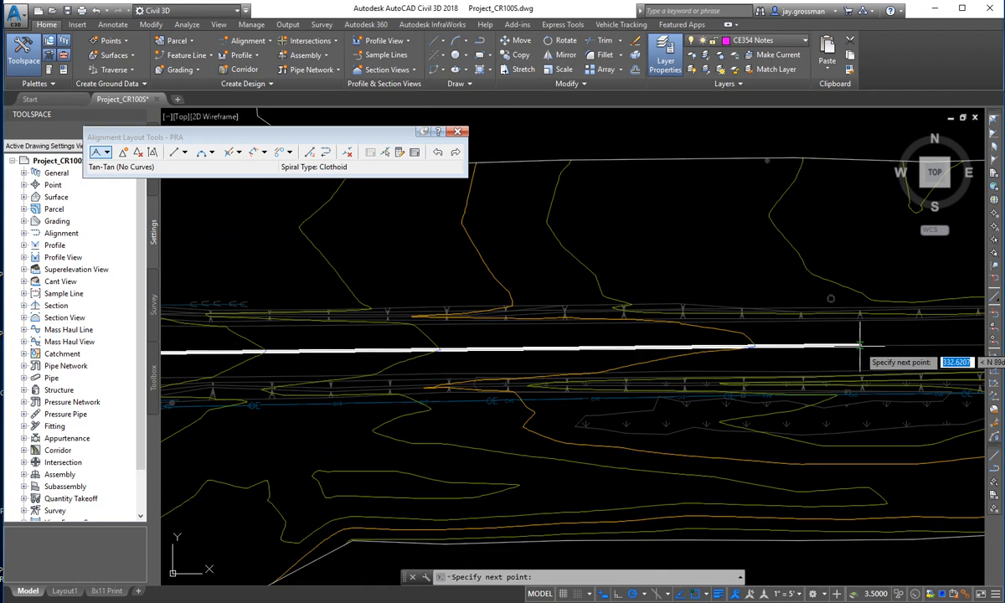
middle_drag(861, 343, 508, 333)
scroll(731, 372, down, 3)
middle_drag(828, 379, 96, 347)
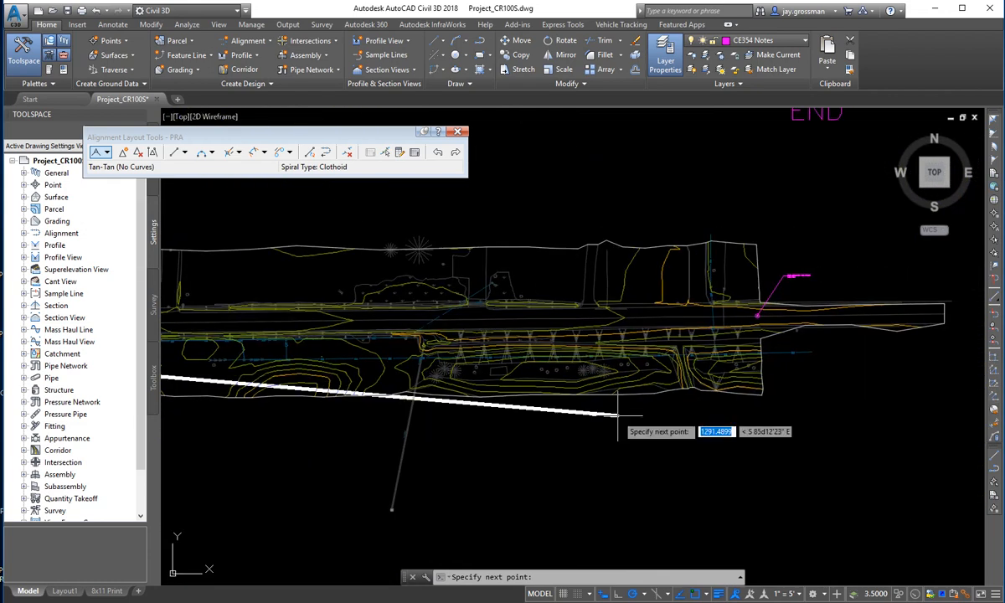
scroll(749, 316, up, 6)
middle_drag(824, 315, 388, 406)
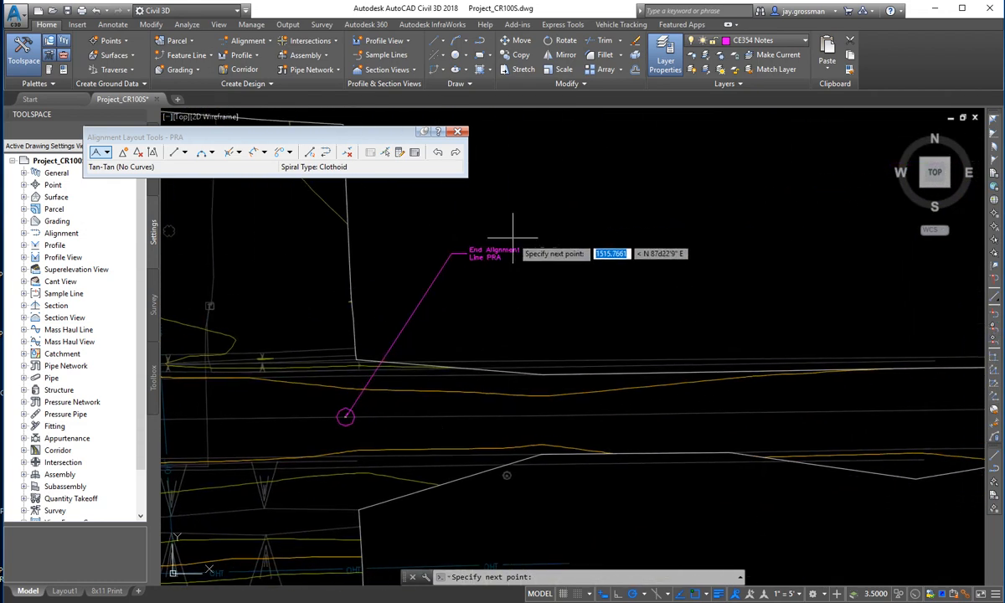
middle_drag(427, 435, 741, 351)
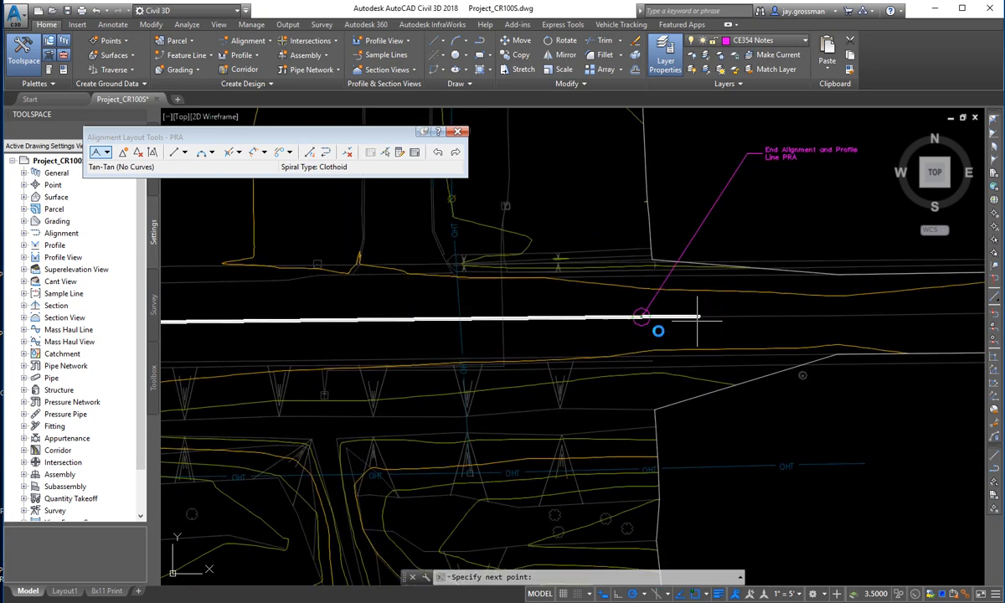
scroll(612, 321, up, 8)
middle_drag(814, 321, 669, 358)
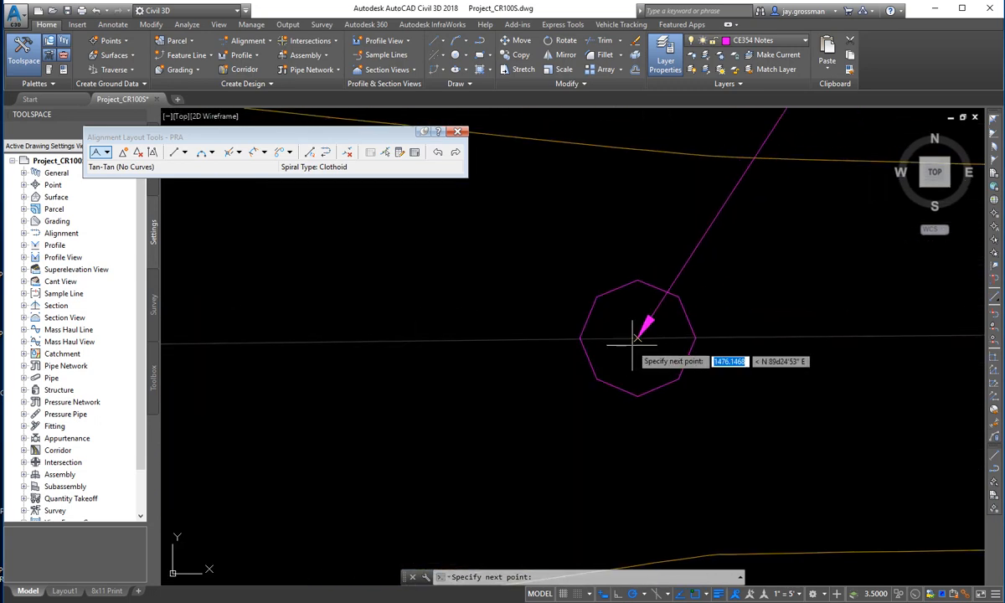
scroll(633, 343, up, 6)
click(650, 323)
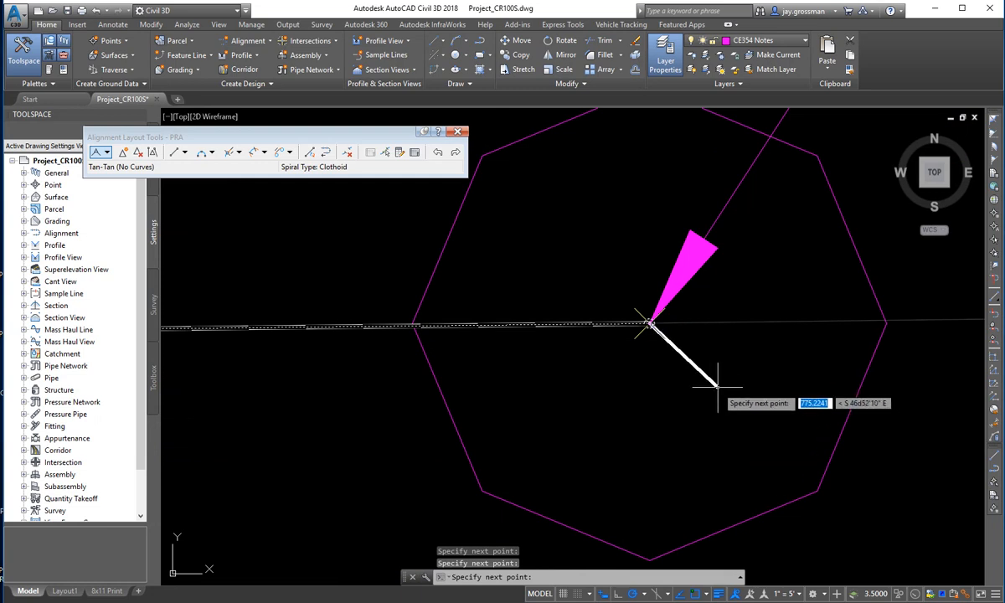
key(Return)
Review the finished PRA alignment along CR 100 S from its east end back west to its beginning
scroll(609, 430, down, 8)
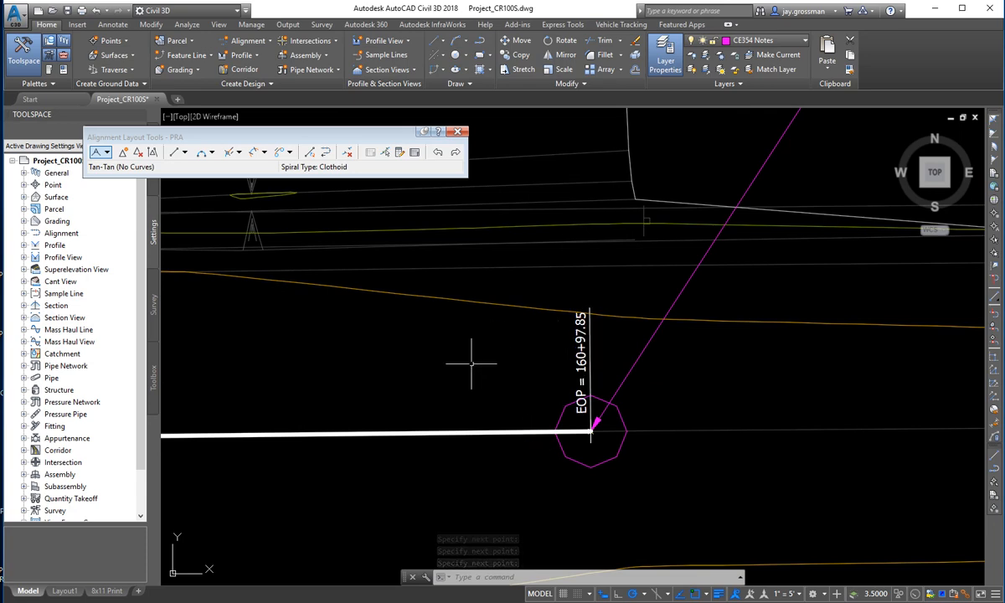
mouse_move(460, 365)
middle_down()
mouse_move(625, 352)
mouse_move(637, 364)
middle_up()
scroll(637, 364, down, 4)
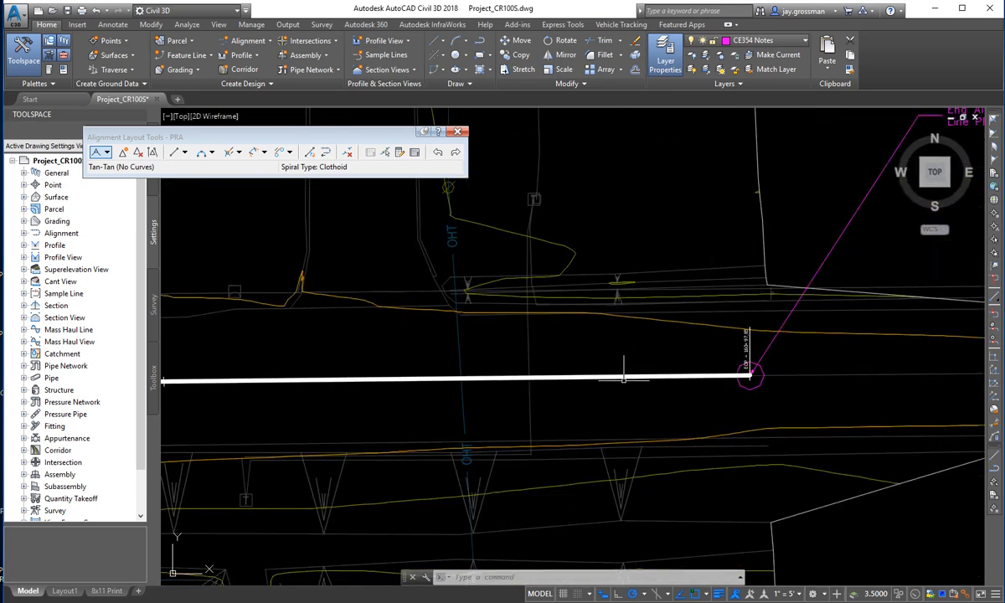
scroll(498, 397, down, 2)
middle_drag(558, 397, 827, 393)
middle_drag(469, 386, 828, 319)
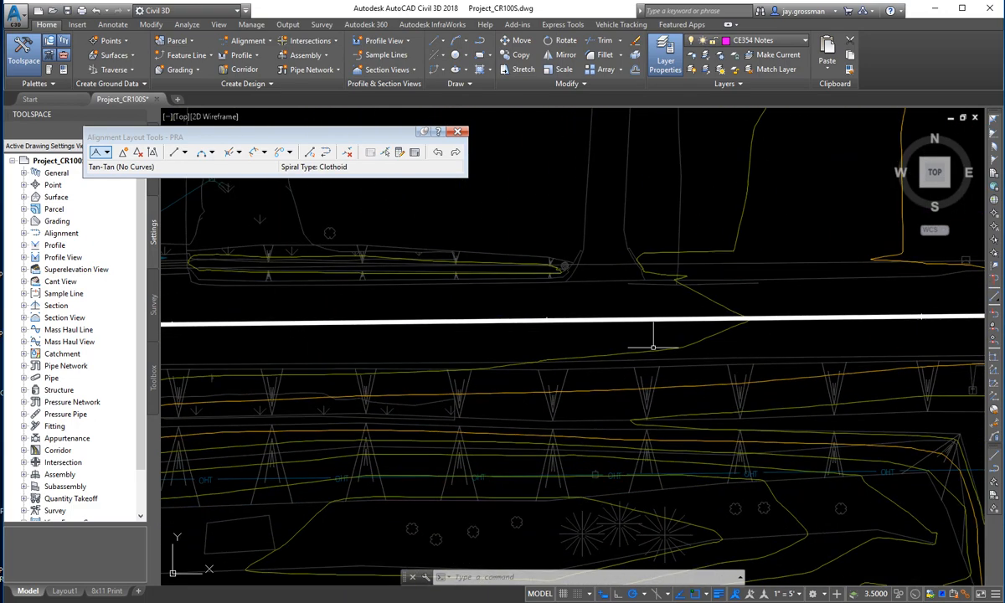
middle_drag(360, 353, 781, 332)
middle_drag(649, 360, 804, 355)
middle_drag(180, 360, 753, 345)
mouse_move(372, 347)
middle_down()
mouse_move(553, 343)
mouse_move(821, 360)
middle_up()
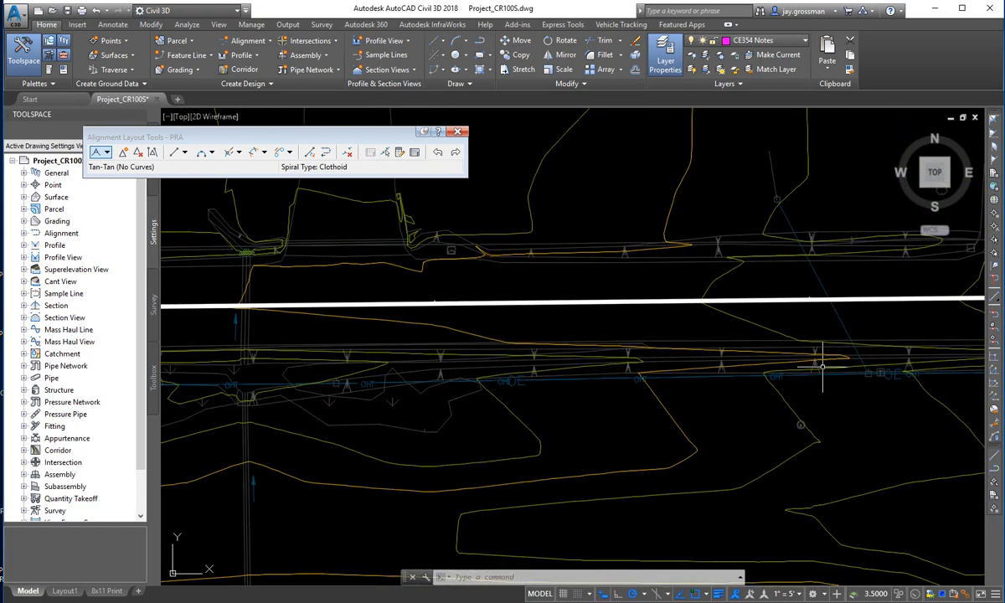
middle_drag(245, 382, 623, 344)
scroll(397, 379, down, 3)
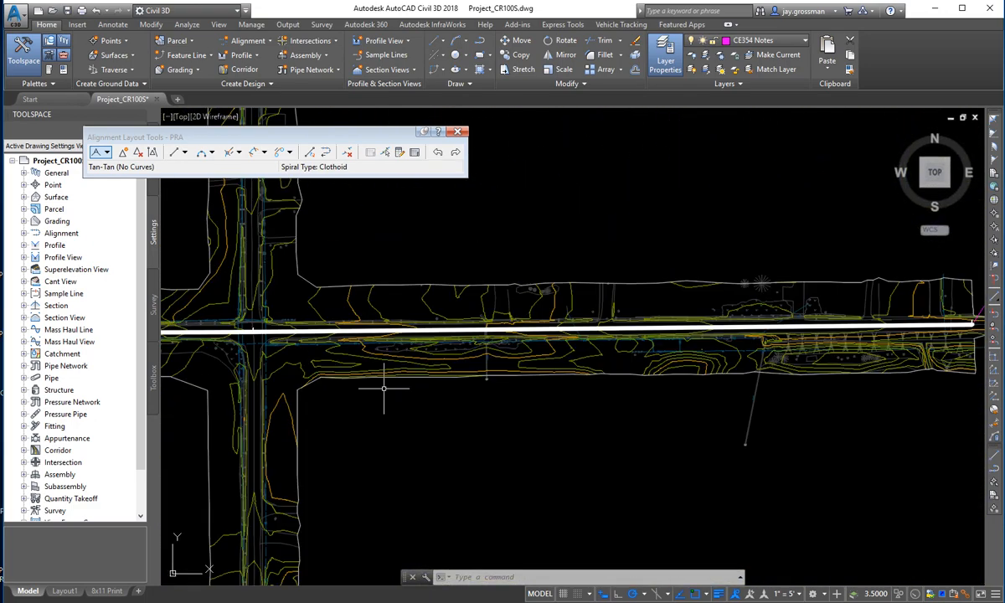
middle_drag(285, 385, 680, 388)
middle_drag(375, 364, 914, 378)
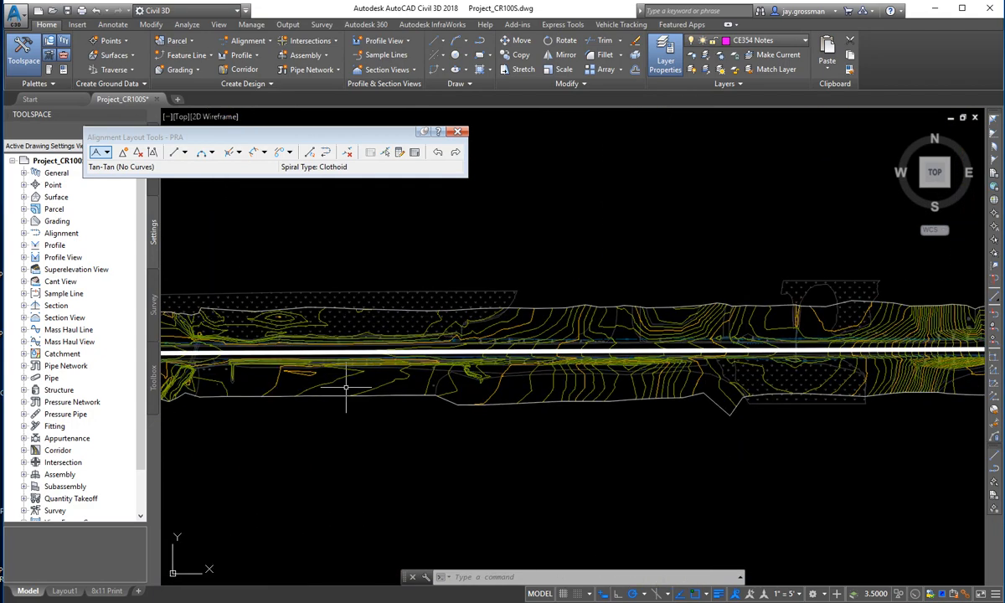
middle_drag(335, 389, 802, 394)
middle_drag(542, 422, 780, 397)
middle_drag(393, 416, 617, 410)
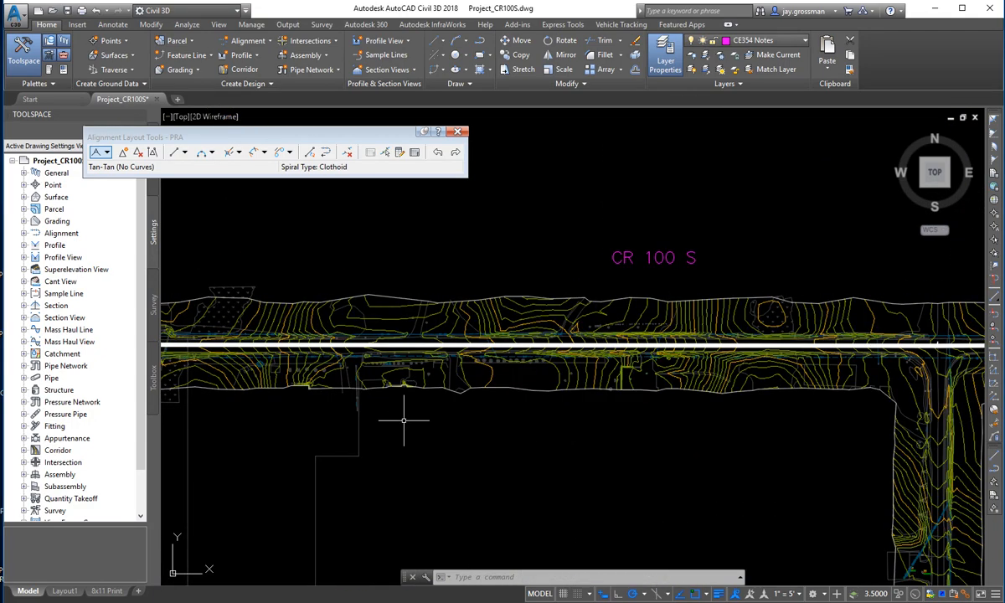
middle_drag(399, 452, 745, 418)
middle_drag(332, 419, 562, 402)
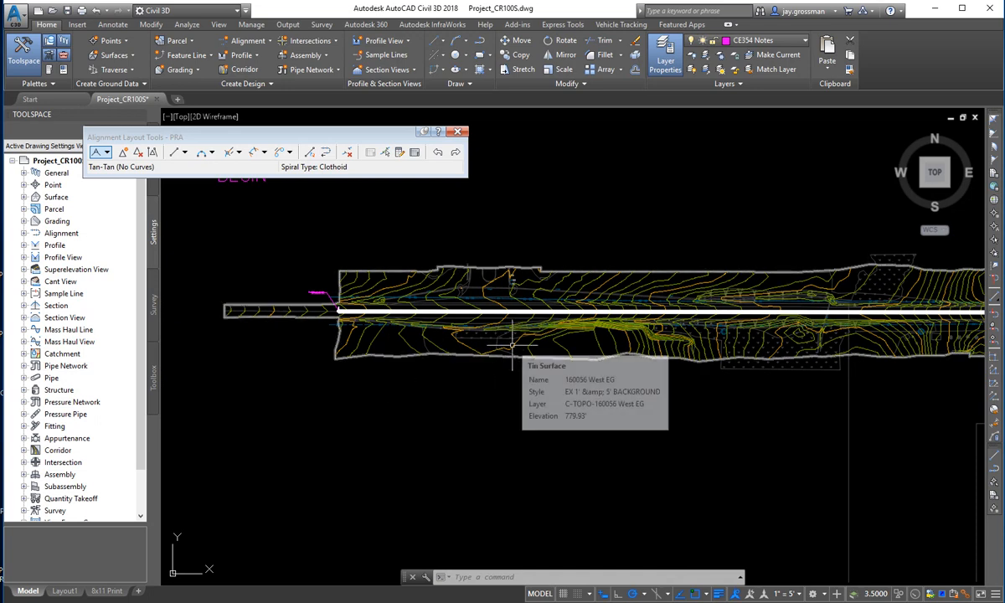
Compare the first tangent with the existing road centerline between the alignment's beginning and the PI at the T-intersection
scroll(498, 320, up, 5)
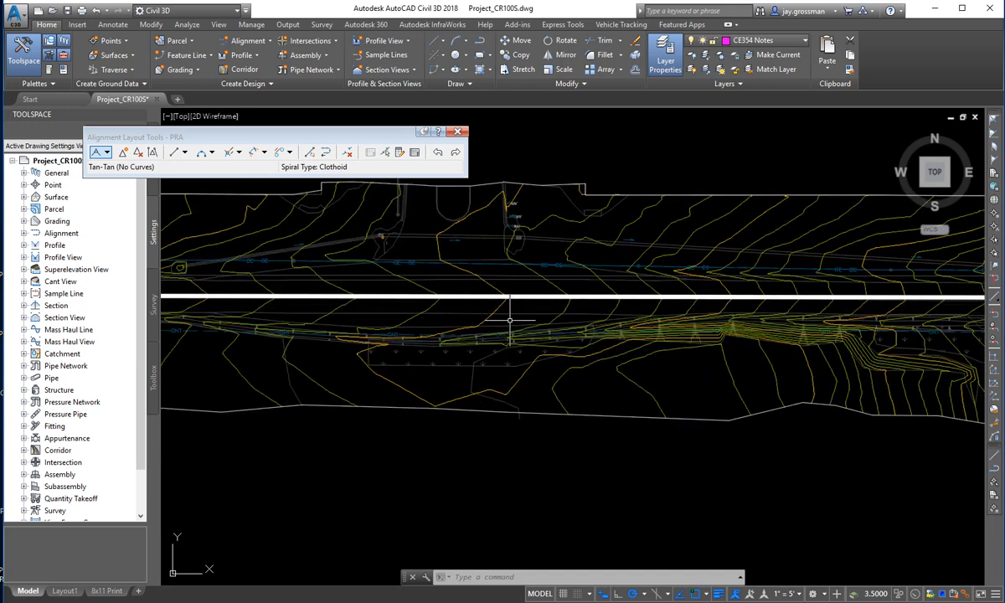
scroll(492, 314, up, 3)
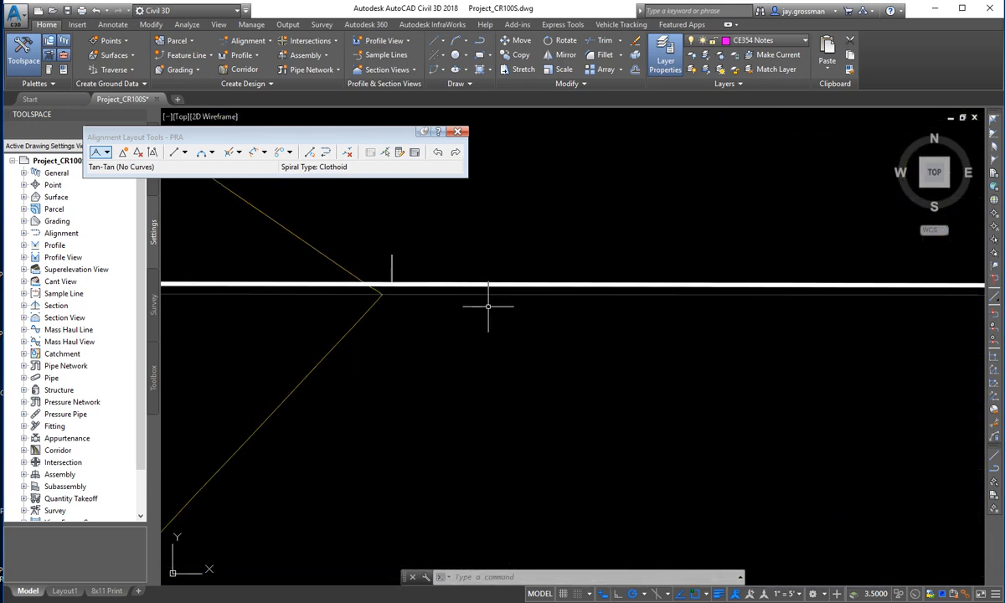
scroll(455, 308, down, 6)
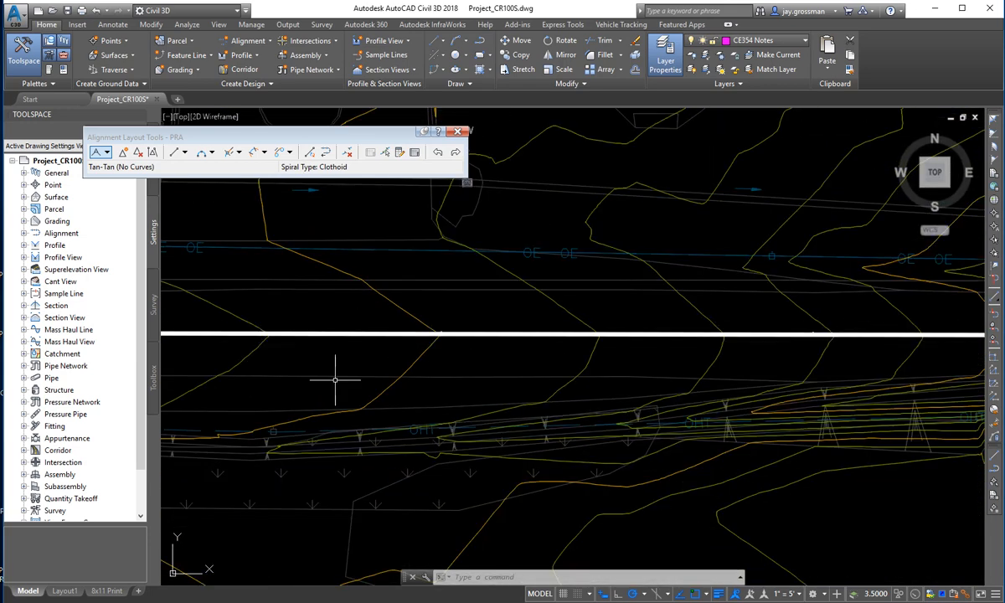
scroll(530, 335, down, 2)
scroll(603, 370, up, 6)
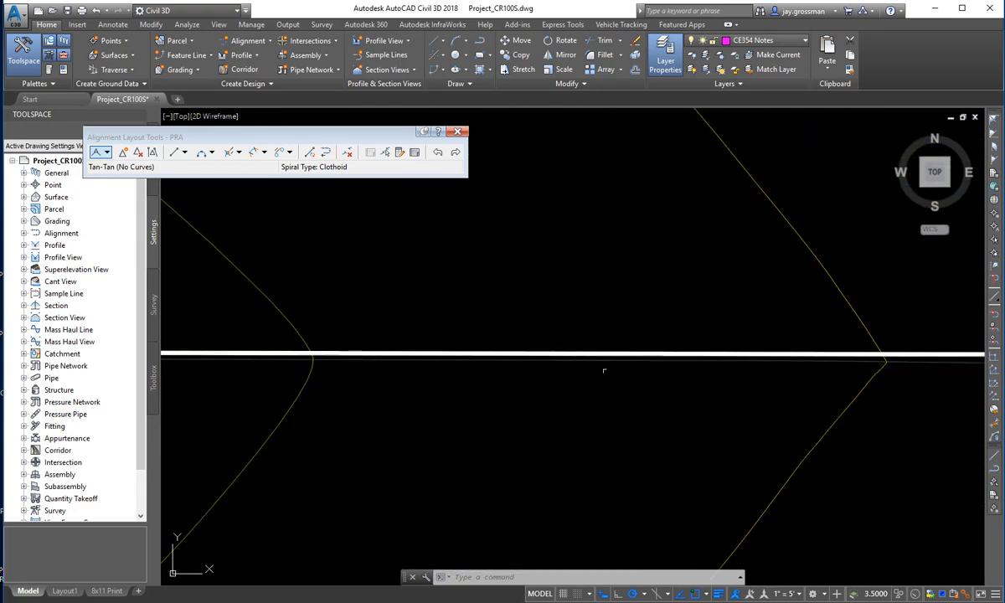
scroll(720, 365, down, 5)
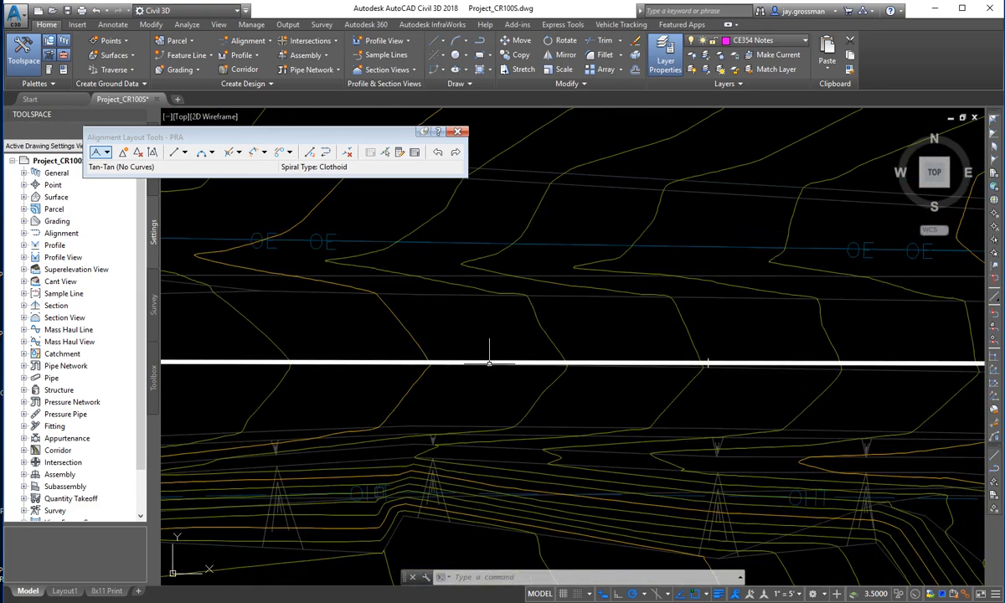
middle_drag(890, 381, 278, 342)
middle_drag(763, 337, 262, 284)
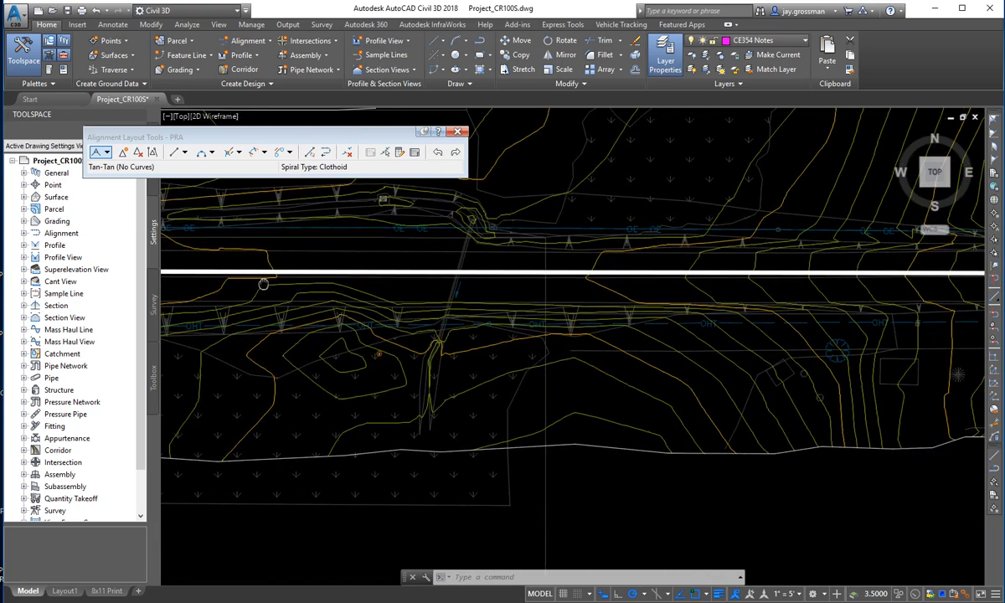
middle_drag(725, 333, 226, 346)
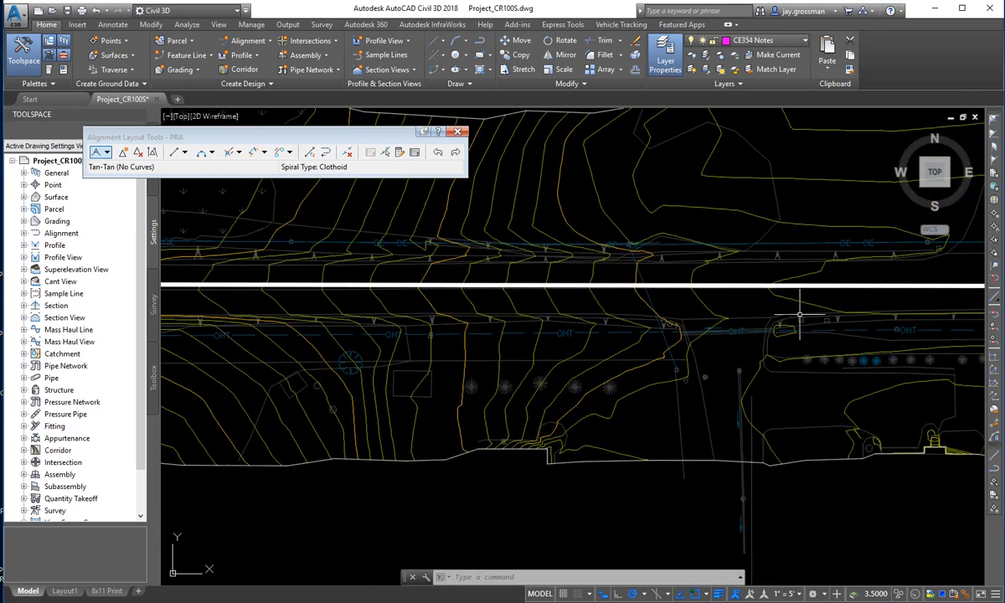
mouse_move(799, 316)
middle_down()
mouse_move(417, 361)
mouse_move(368, 355)
mouse_move(444, 308)
mouse_move(377, 314)
middle_up()
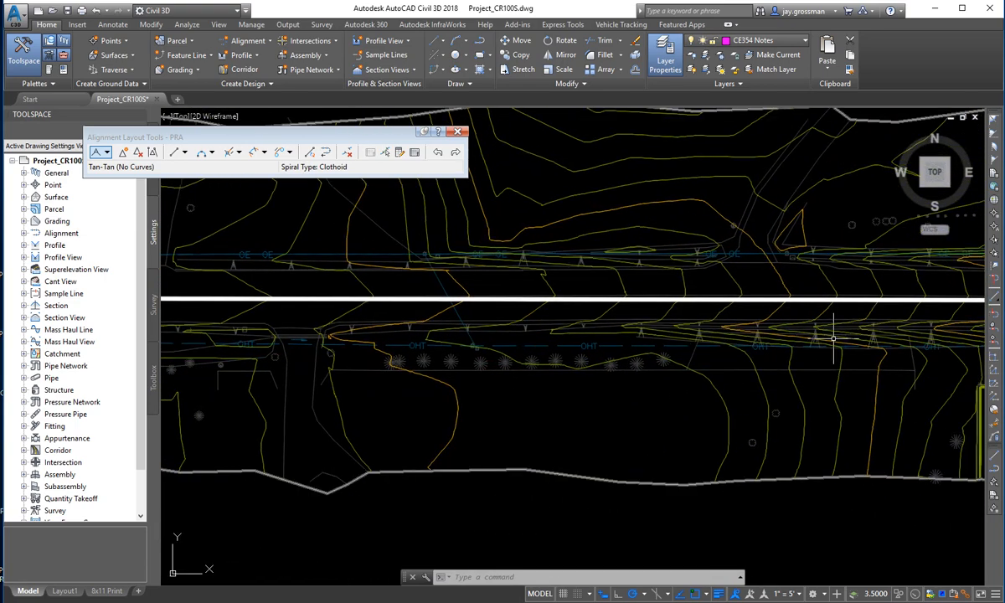
middle_drag(875, 323, 396, 336)
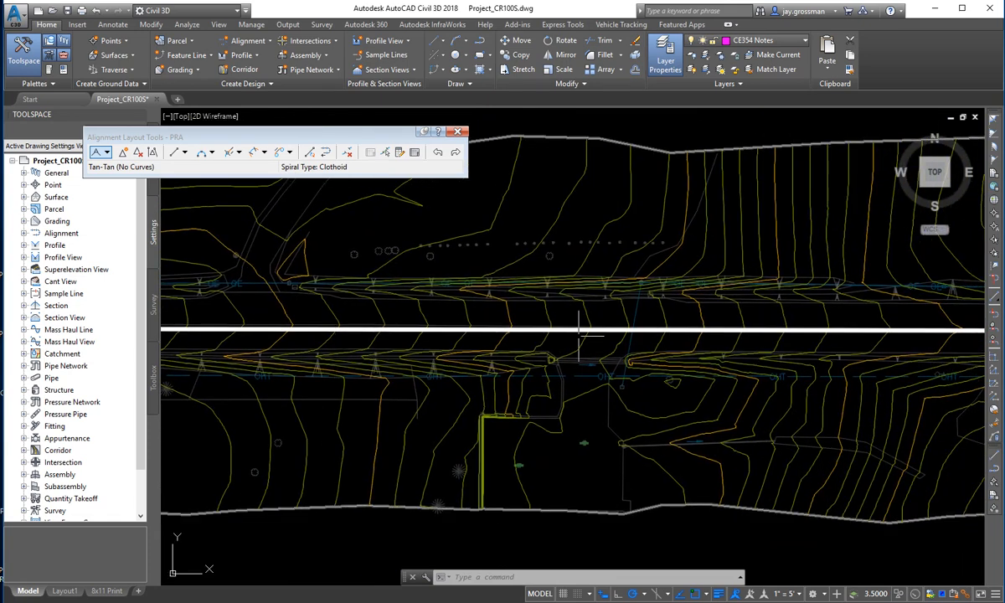
scroll(369, 333, up, 3)
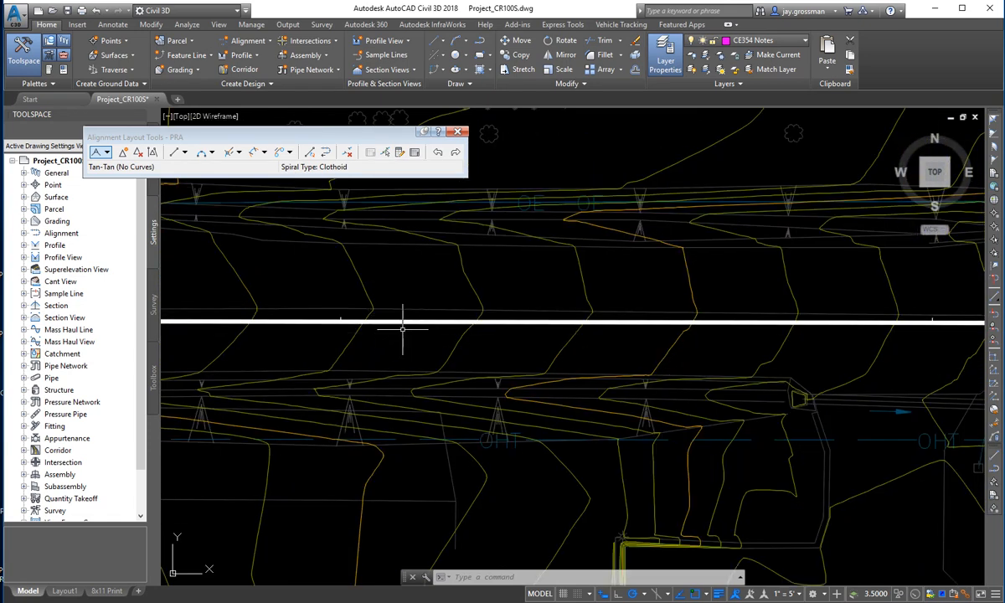
scroll(458, 379, down, 2)
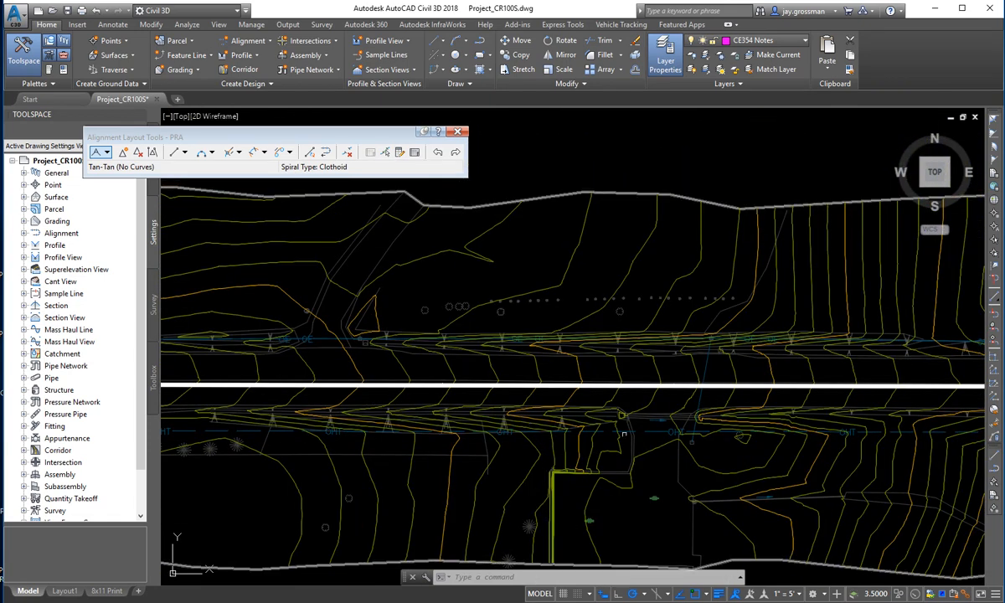
middle_drag(873, 466, 311, 374)
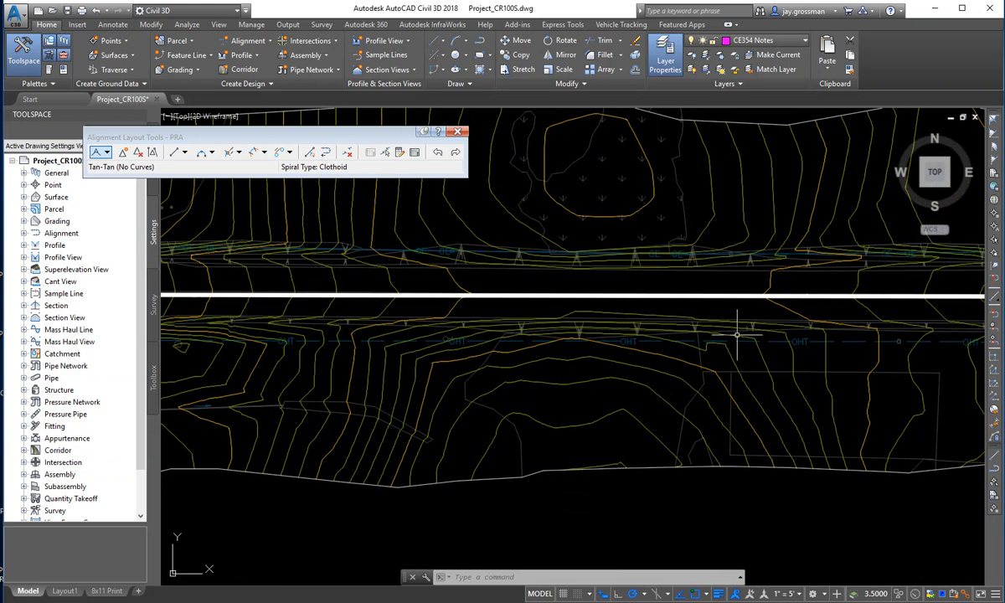
scroll(736, 334, up, 5)
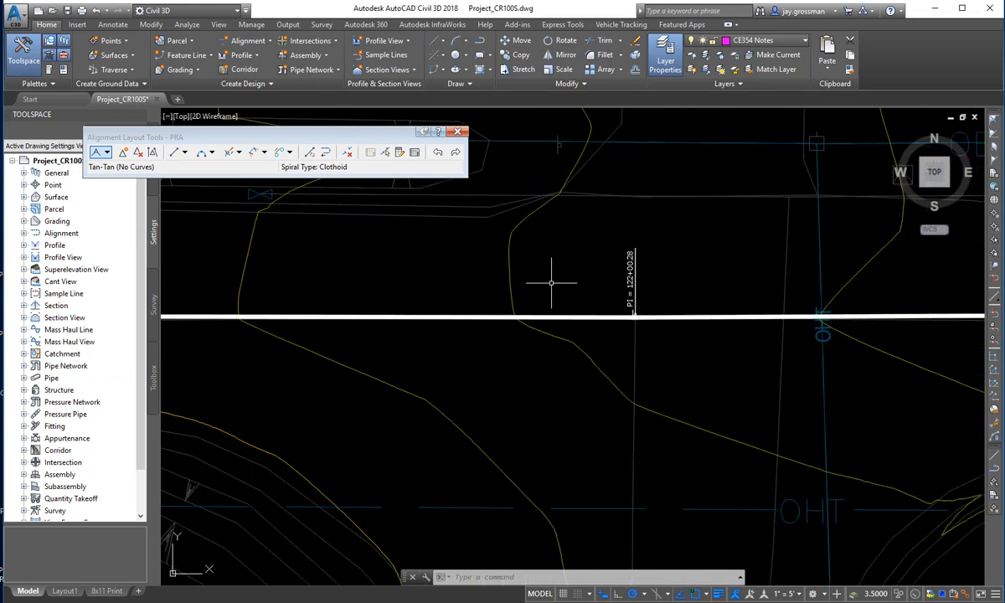
Examine how closely the second tangent follows the existing road centerline east of the T-intersection
scroll(551, 282, down, 4)
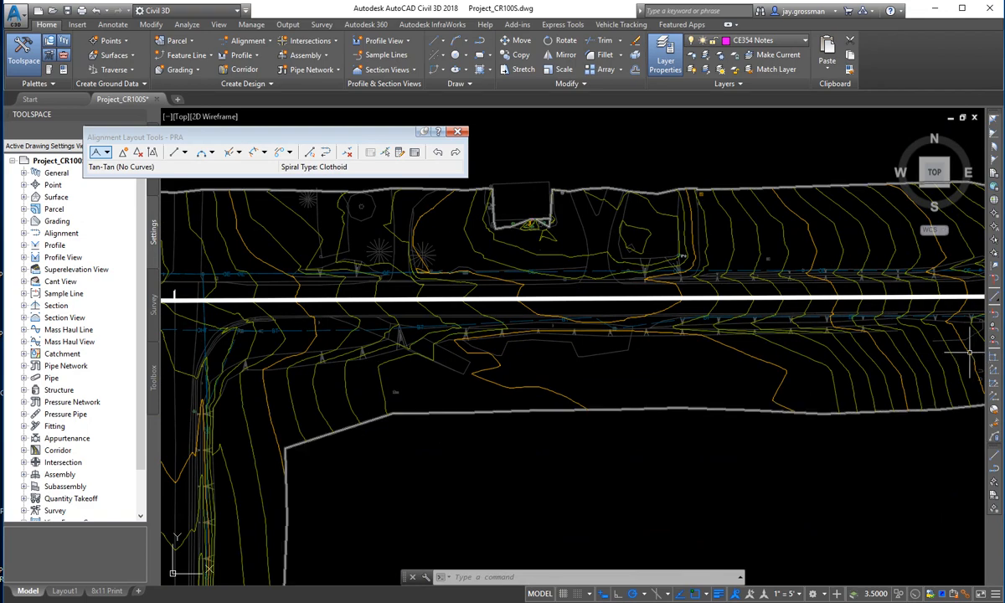
middle_drag(969, 353, 519, 317)
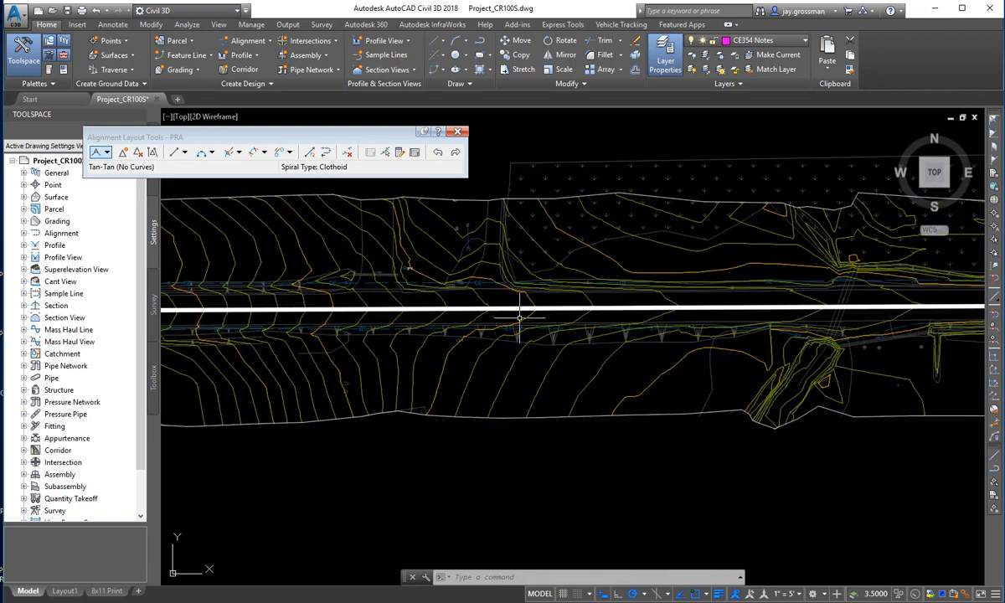
scroll(668, 298, up, 3)
scroll(612, 320, down, 3)
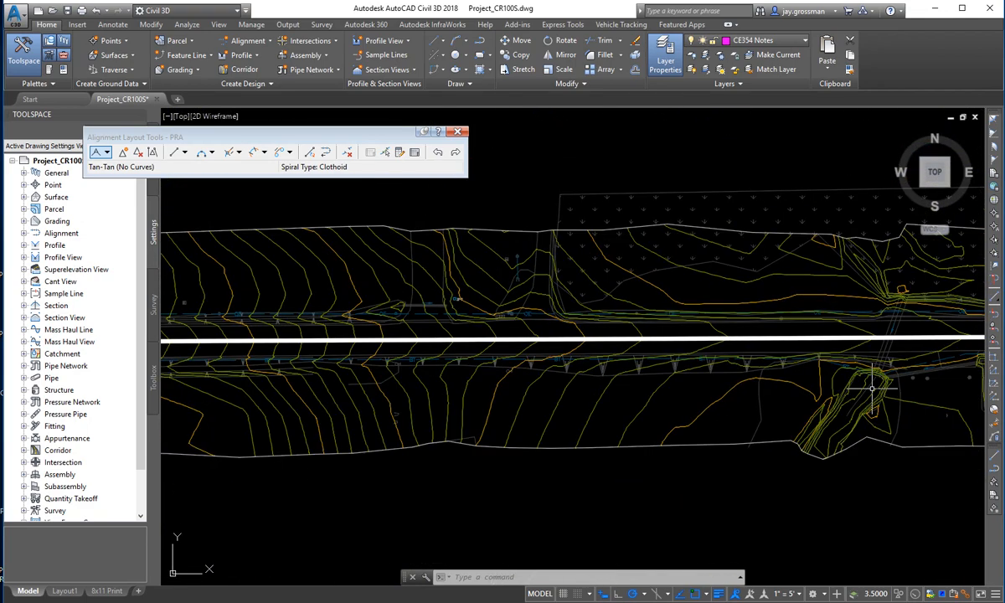
middle_drag(871, 388, 398, 359)
scroll(394, 360, up, 2)
scroll(376, 357, down, 2)
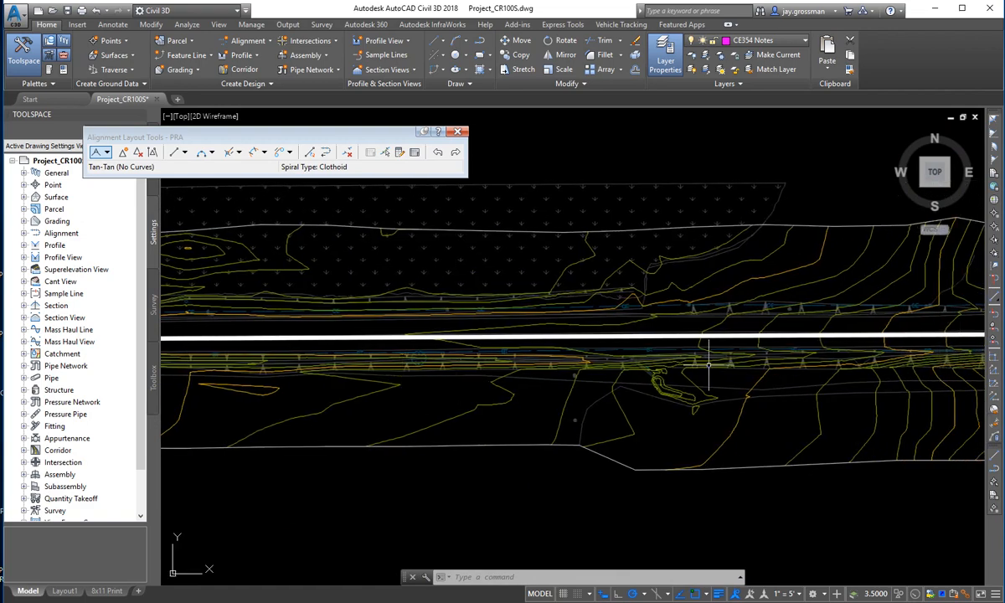
scroll(636, 295, up, 1)
scroll(711, 301, up, 1)
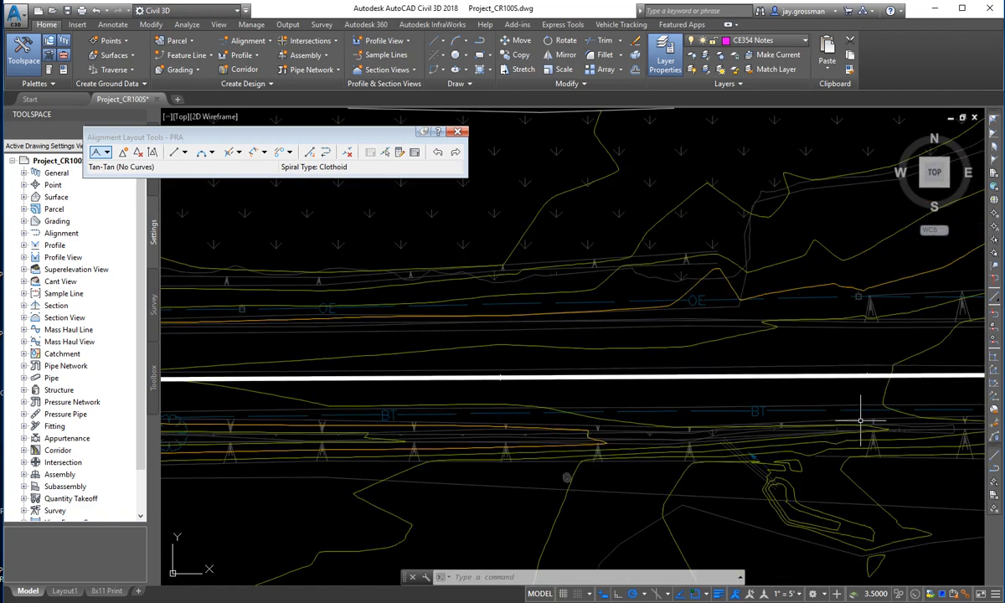
scroll(861, 421, down, 2)
middle_drag(740, 417, 296, 420)
mouse_move(686, 416)
middle_down()
mouse_move(152, 423)
mouse_move(873, 421)
mouse_move(818, 421)
middle_up()
scroll(460, 365, up, 5)
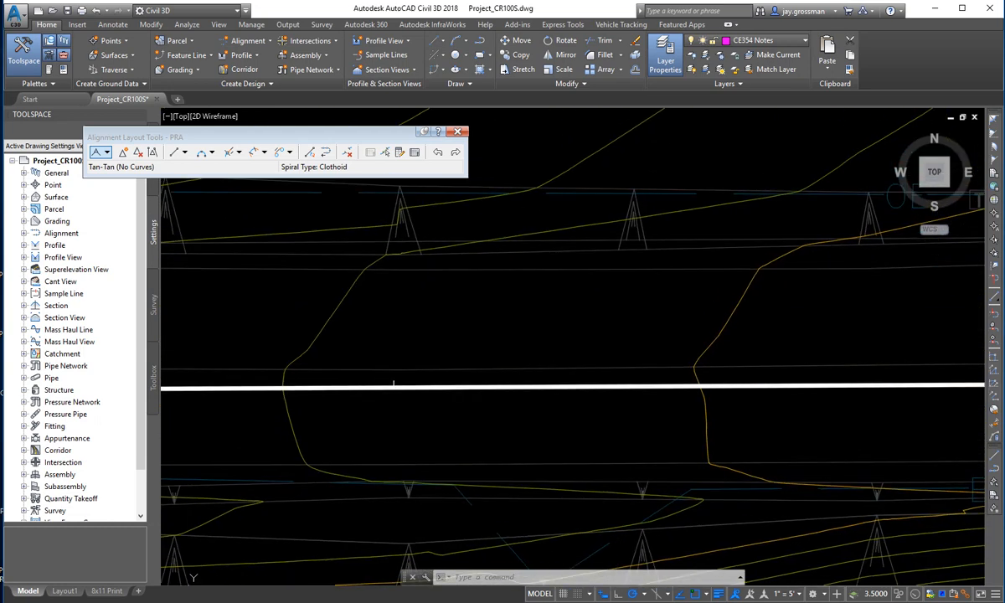
Measure the offset between the second tangent and the existing road centerline where the two lines visibly separate
key(Escape)
key(Escape)
key(Escape)
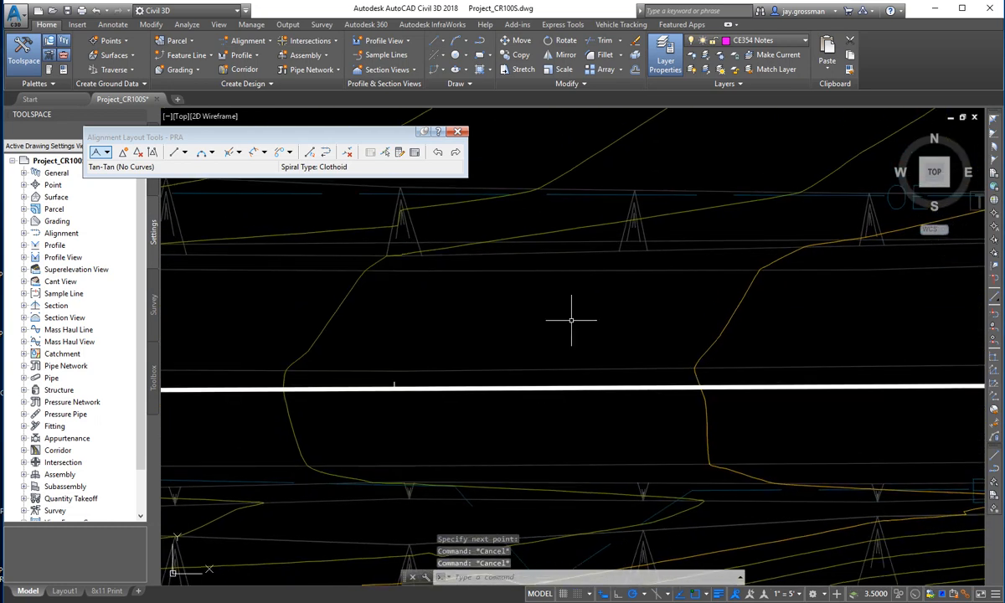
text(di)
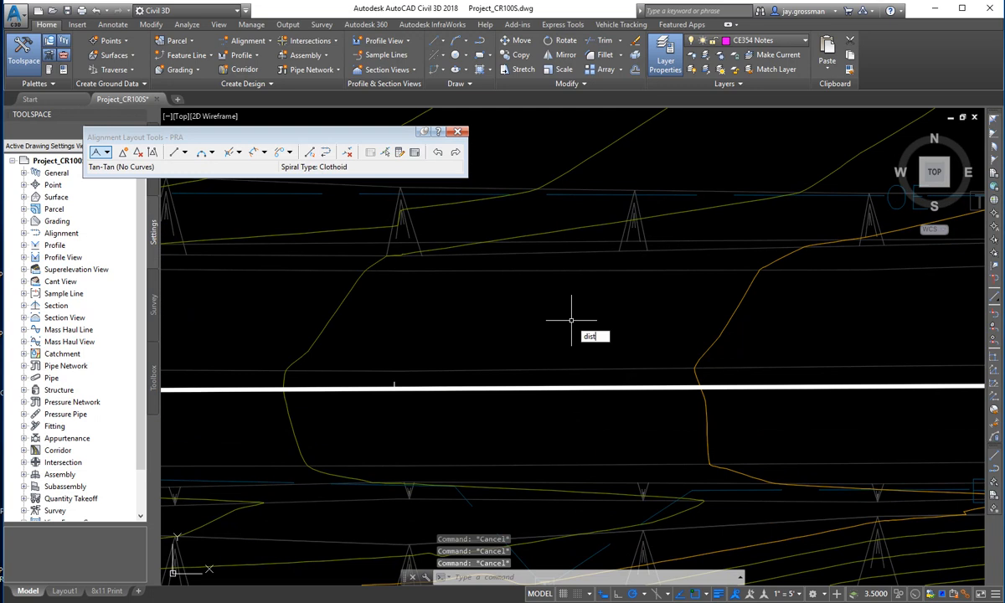
text(st)
key(Return)
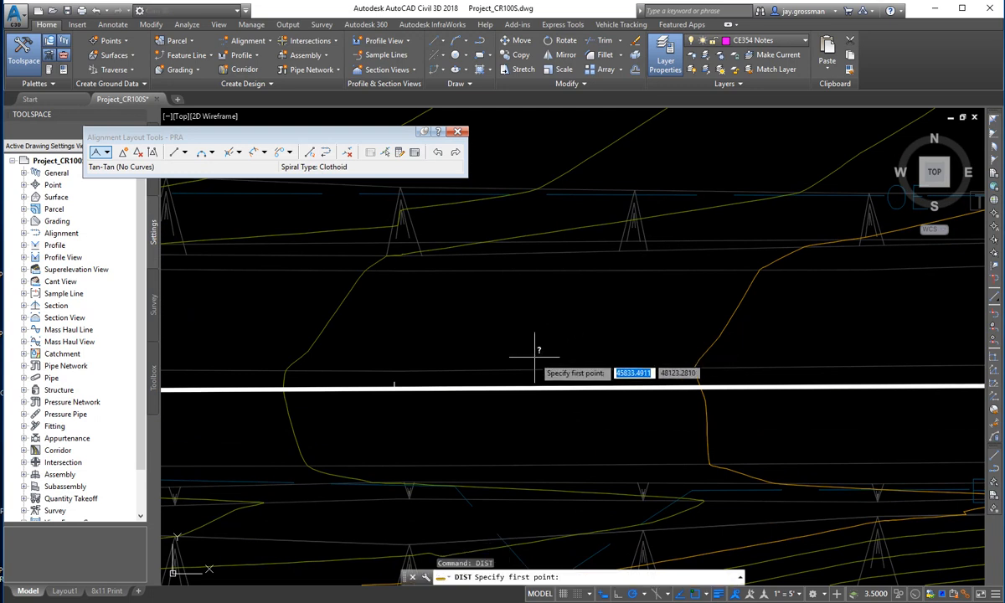
click(551, 367)
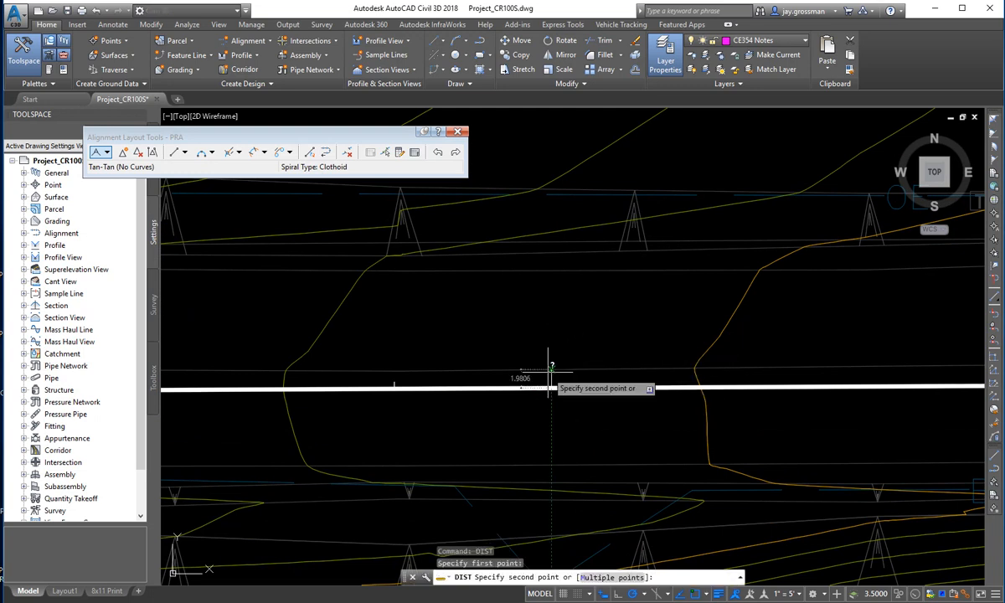
click(552, 369)
key(Escape)
key(Escape)
key(Escape)
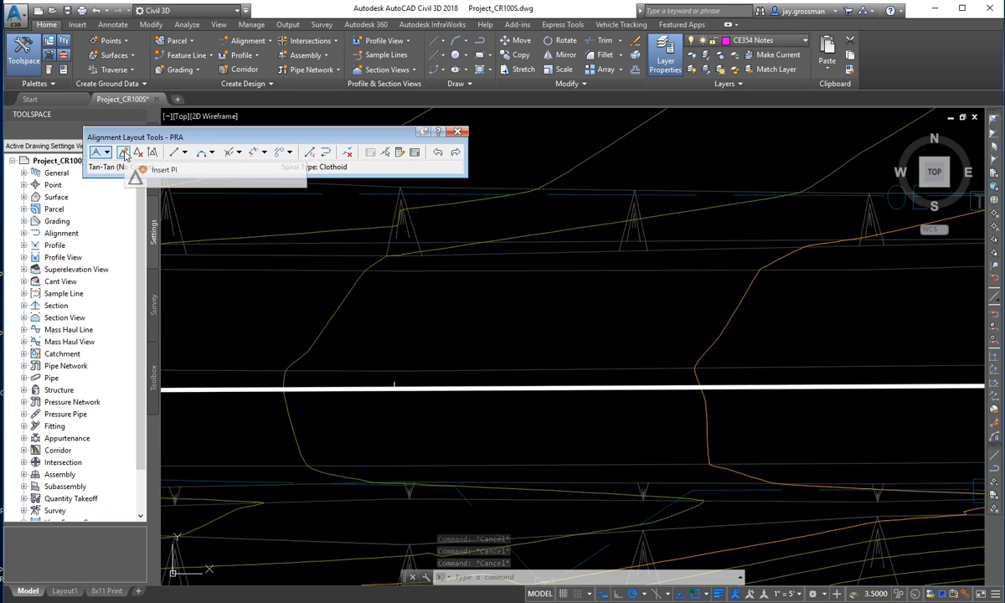
Try to insert a PI in the second tangent at a point on the existing road centerline
drag(149, 138, 243, 134)
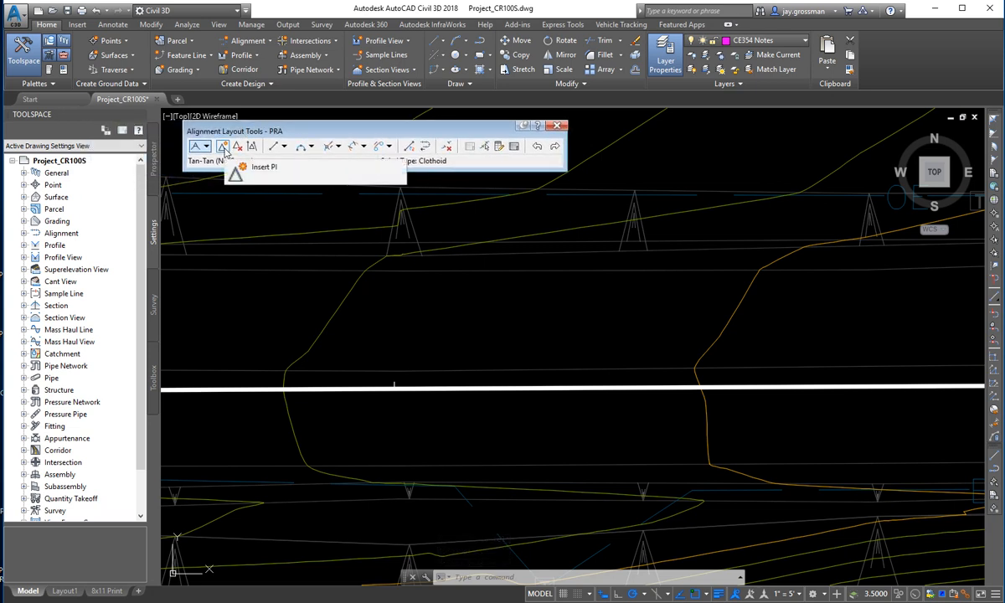
click(224, 148)
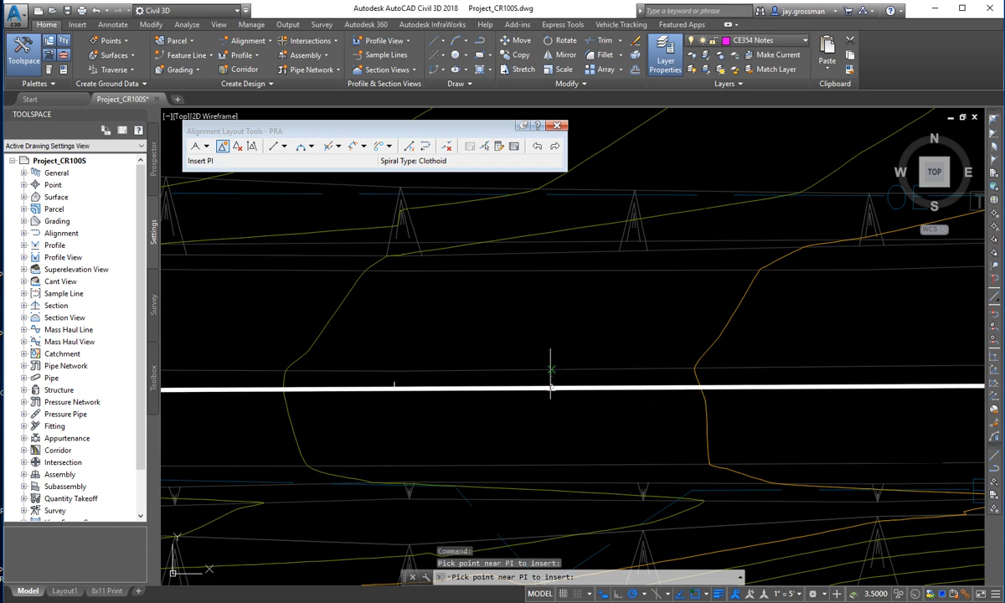
click(551, 370)
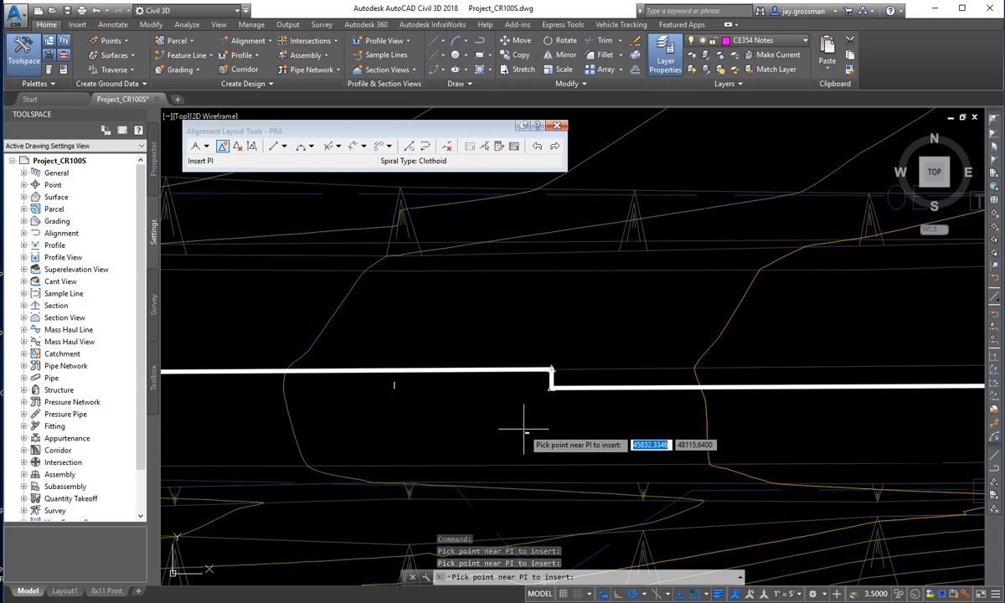
Undo the PI insertion in the second tangent
text(u)
key(Return)
key(Escape)
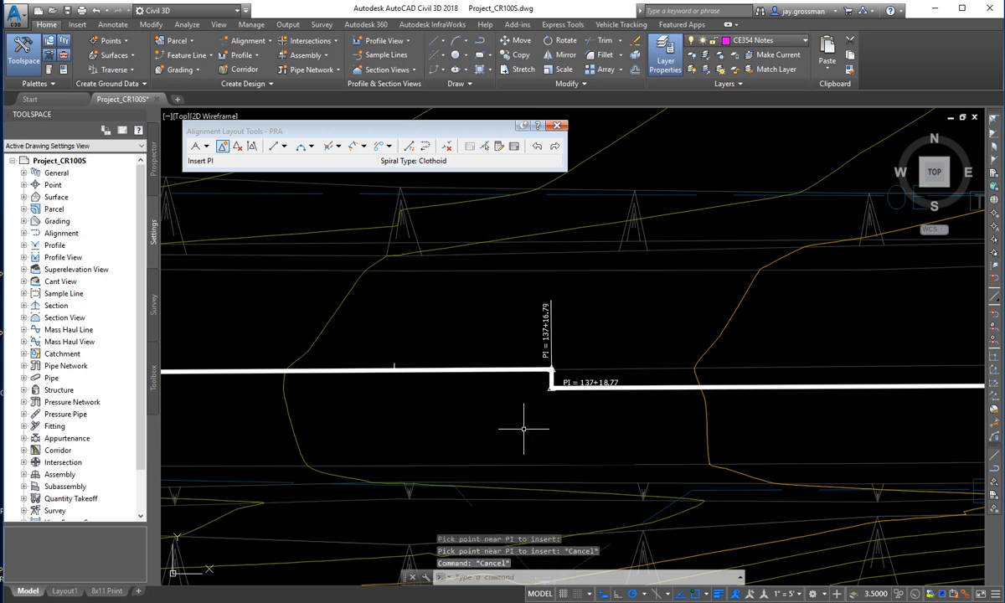
text(u)
key(Return)
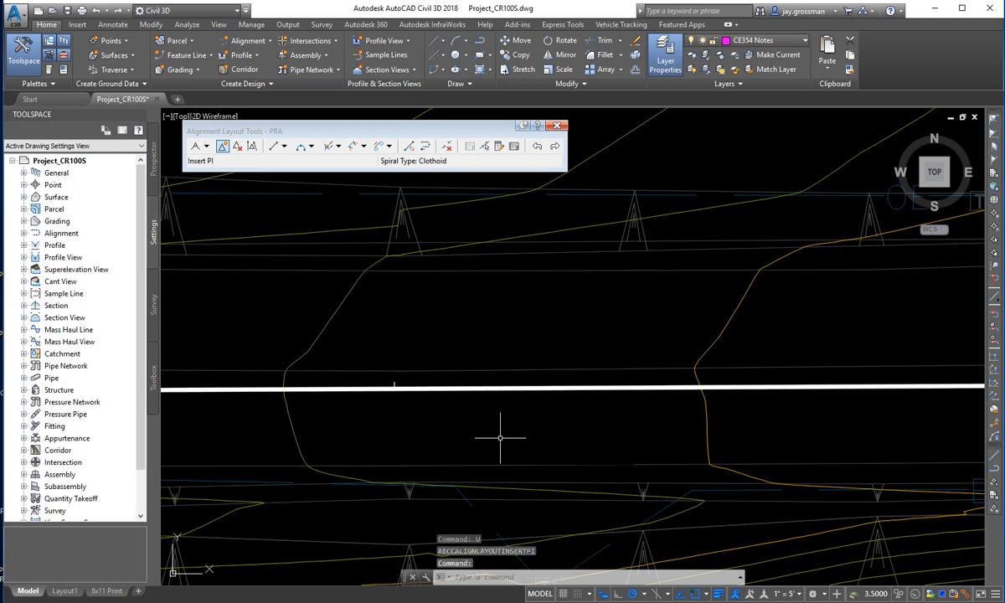
Insert a PI in the second tangent at about station 137+01, using the Nearest snap on the existing road centerline
click(223, 148)
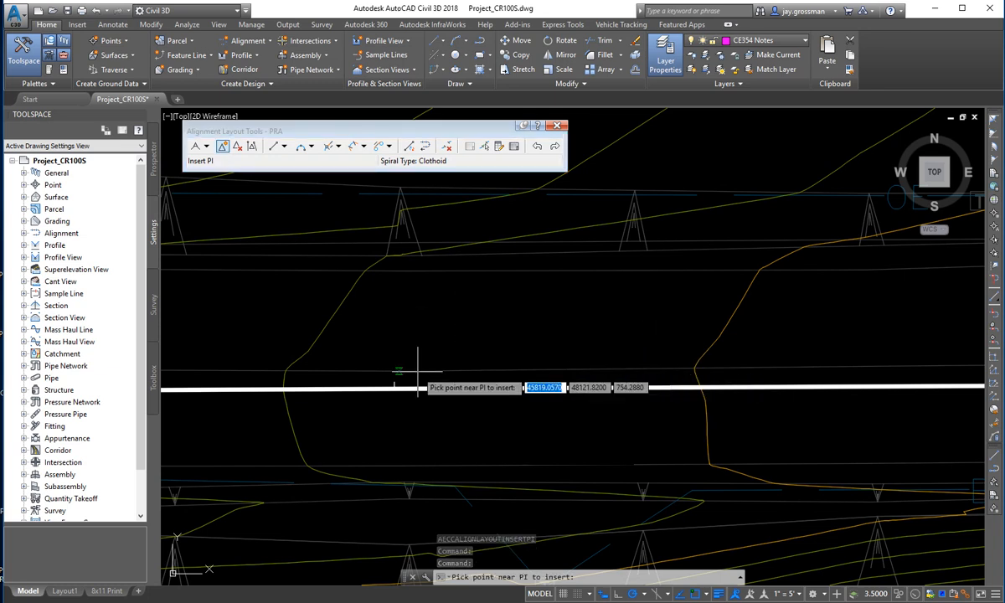
text(nea)
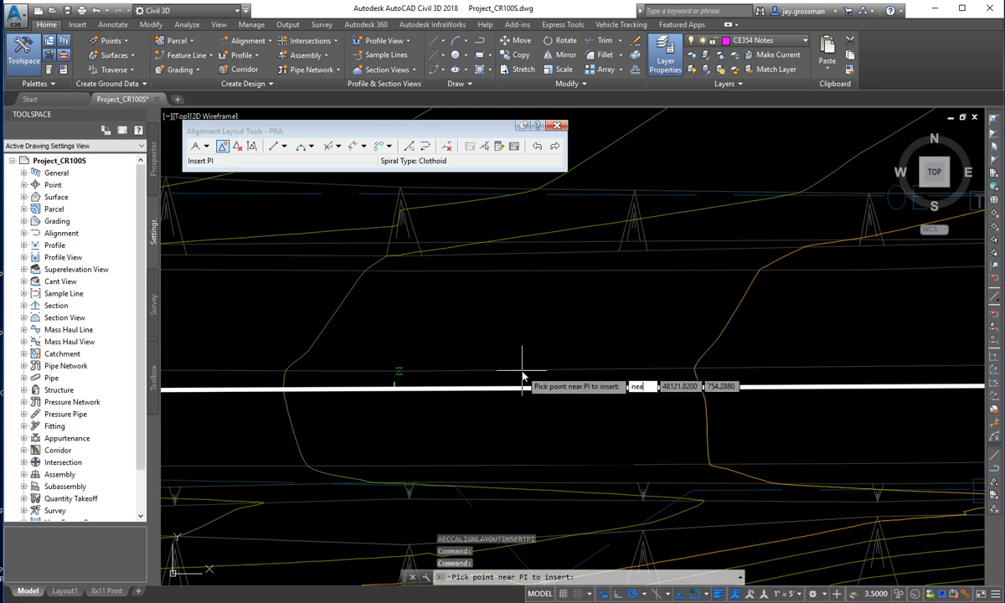
key(Return)
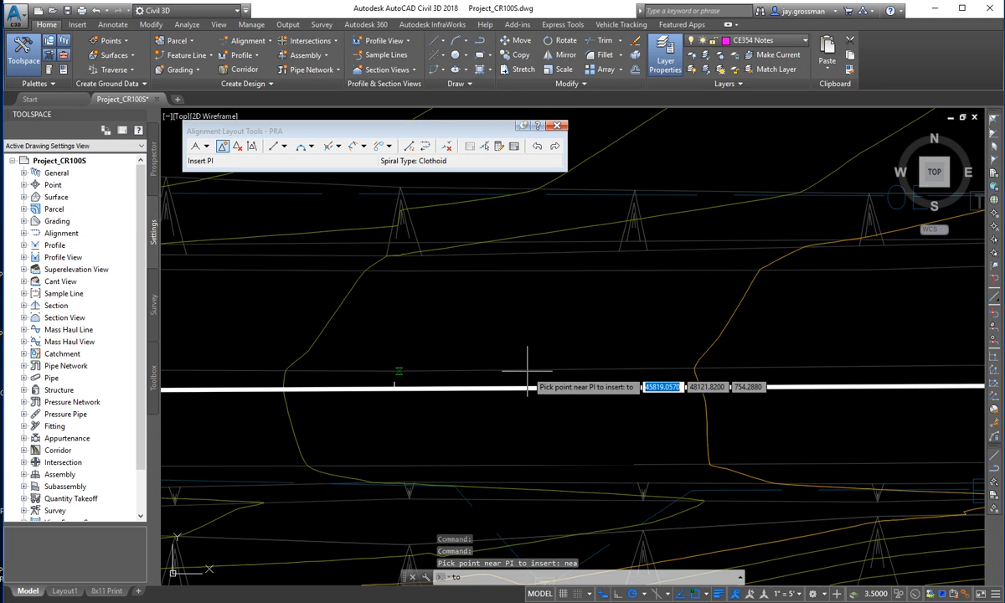
click(529, 371)
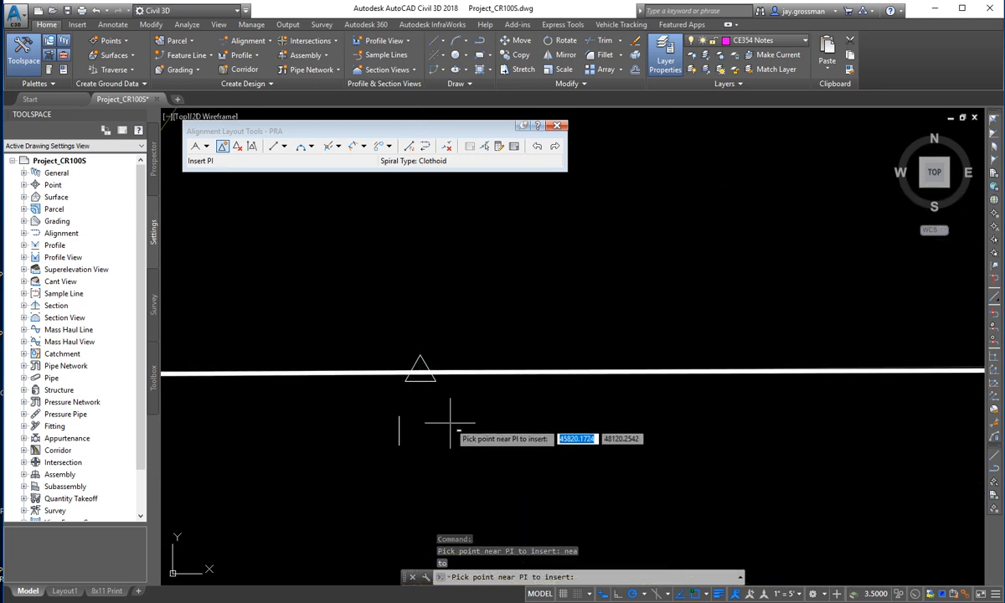
key(Escape)
key(Escape)
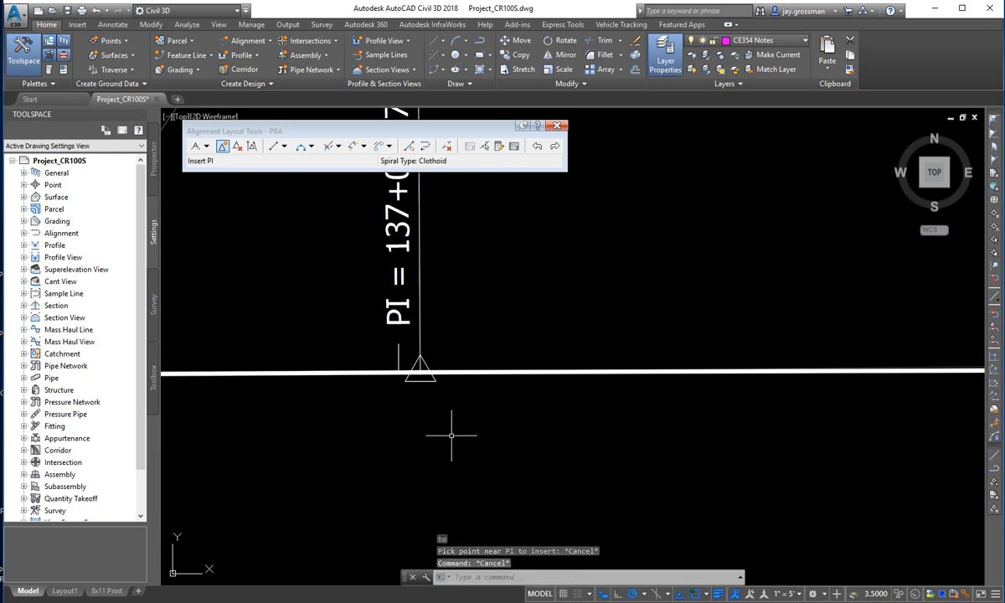
Examine how the alignment follows the road centerline from the inserted PI east to the PI at the road intersection
mouse_move(381, 514)
middle_down()
mouse_move(572, 370)
mouse_move(600, 361)
middle_up()
scroll(587, 350, up, 8)
middle_drag(800, 289, 799, 429)
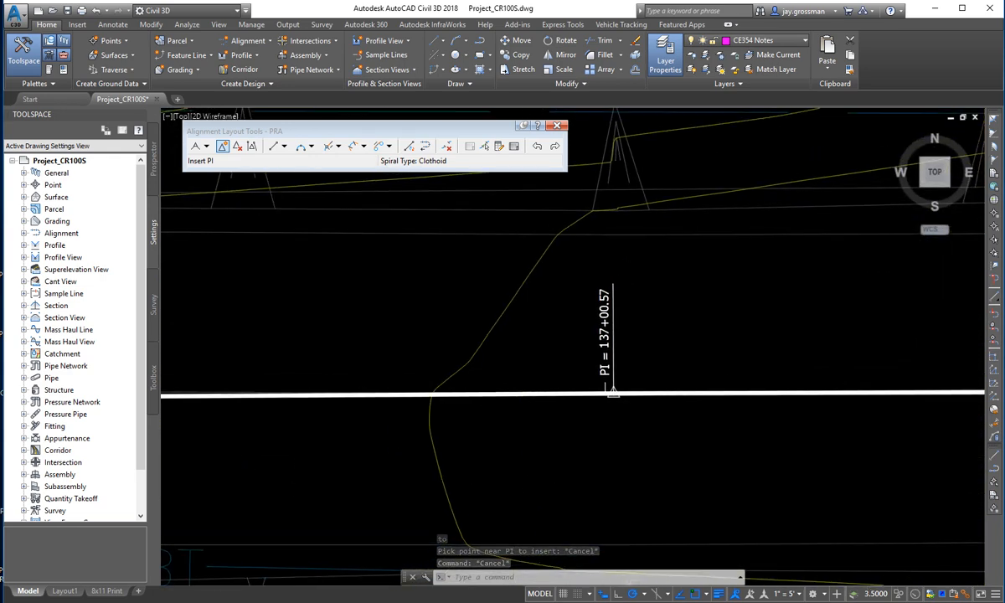
scroll(639, 395, up, 3)
scroll(643, 471, down, 8)
scroll(661, 460, down, 2)
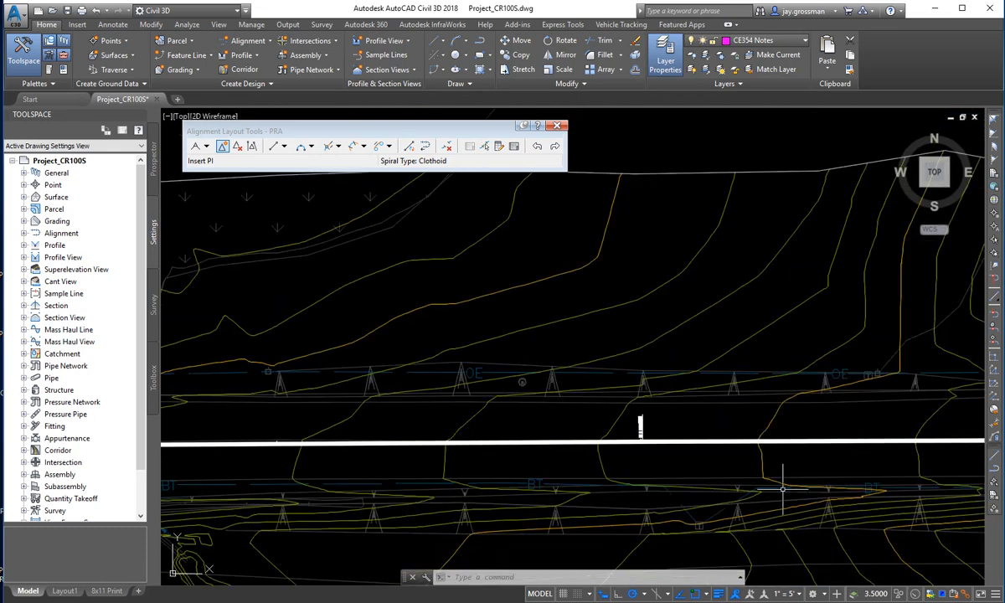
scroll(473, 421, up, 3)
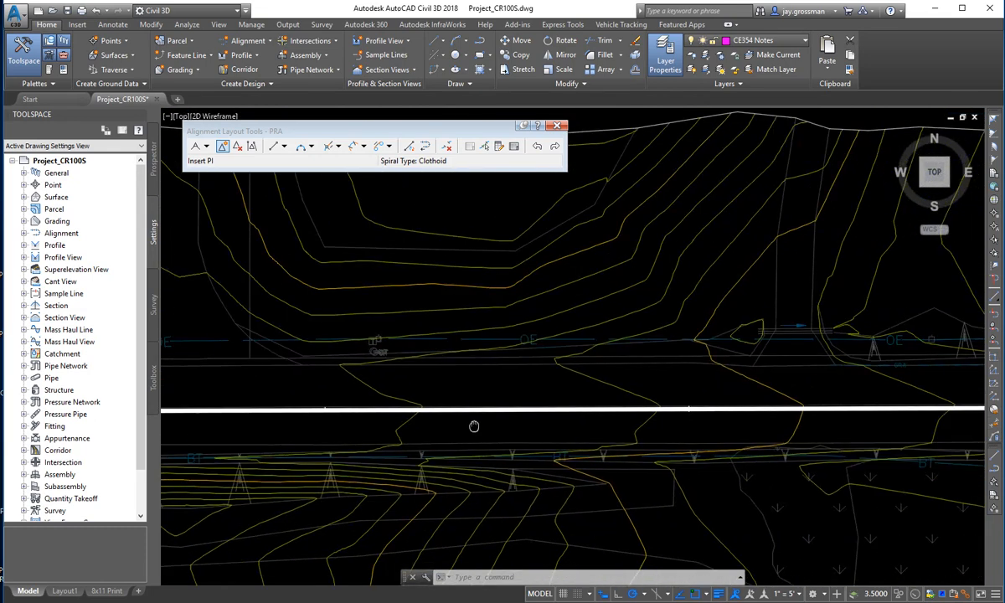
scroll(672, 441, up, 2)
scroll(692, 433, down, 3)
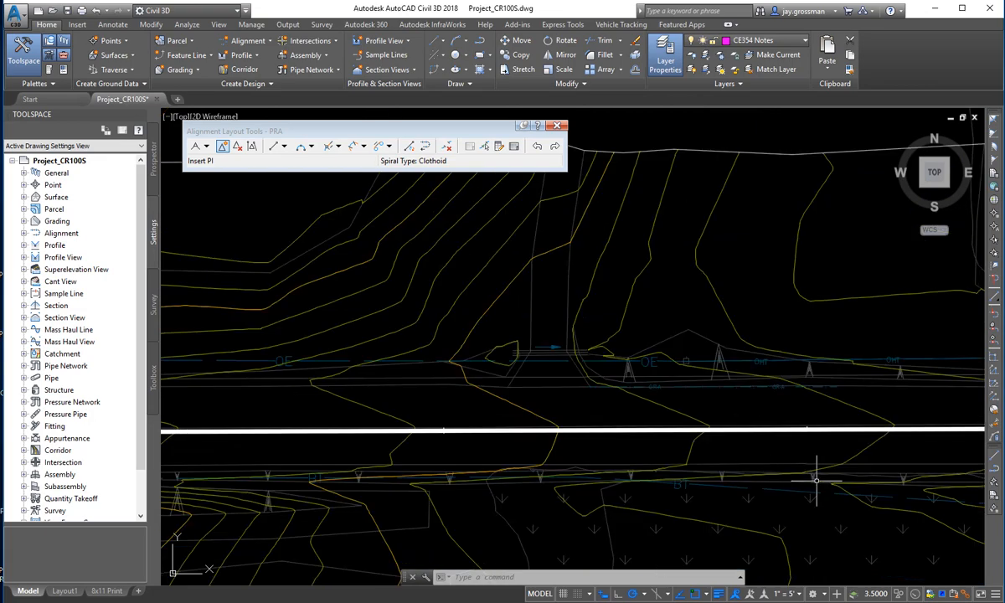
scroll(359, 441, up, 2)
scroll(335, 427, down, 2)
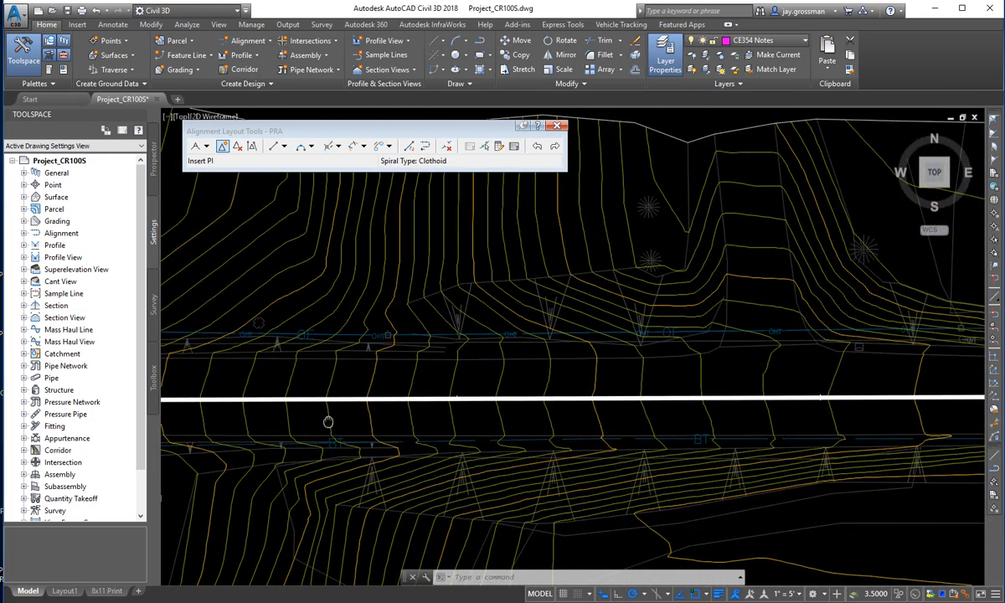
scroll(650, 417, up, 3)
scroll(704, 404, down, 2)
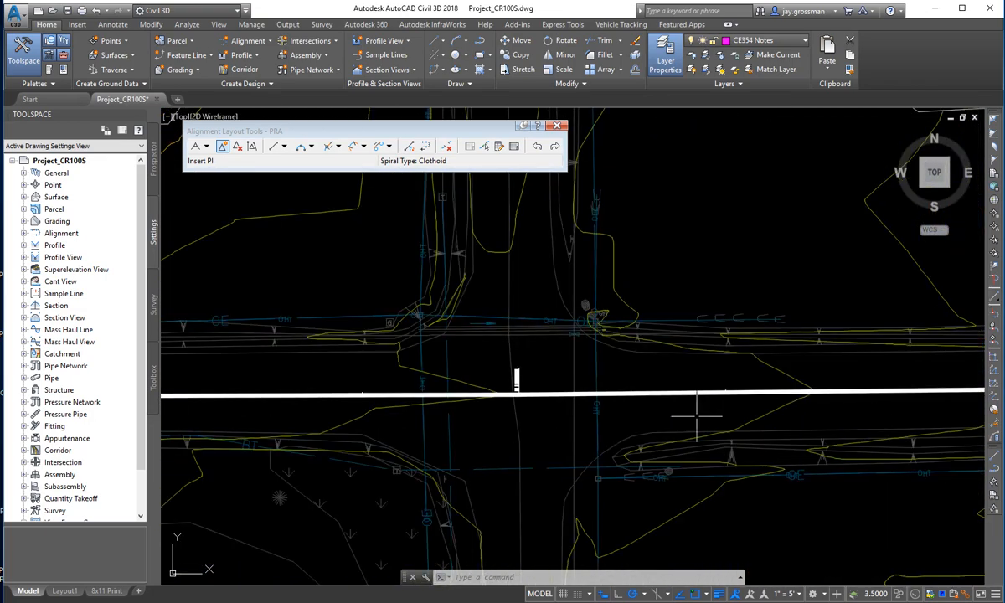
scroll(544, 381, up, 4)
scroll(643, 428, down, 4)
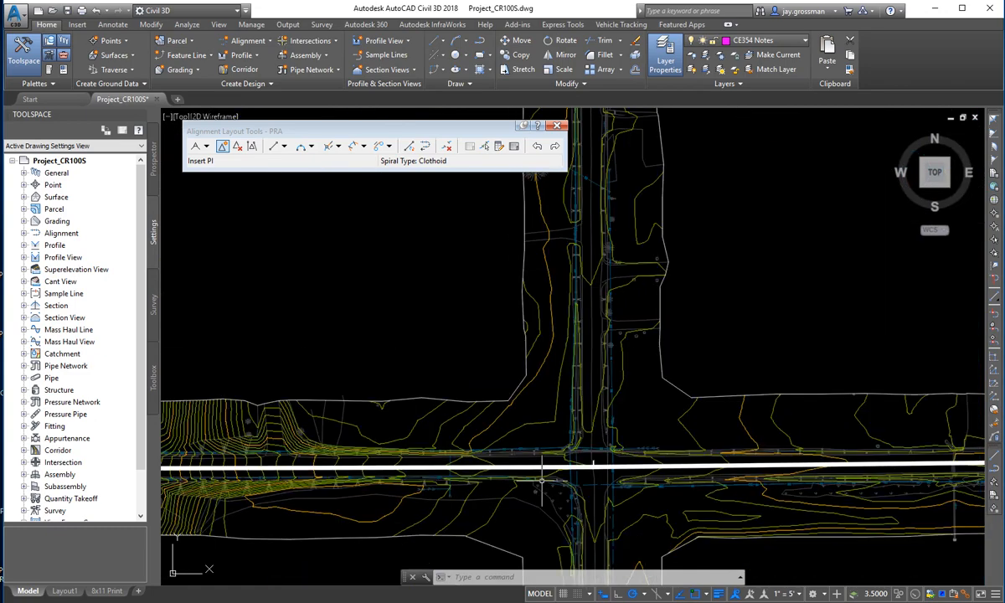
Check the alignment against the road from the eastern intersection back west to the PI at station 137+00.57
scroll(578, 461, up, 3)
middle_drag(579, 462, 593, 420)
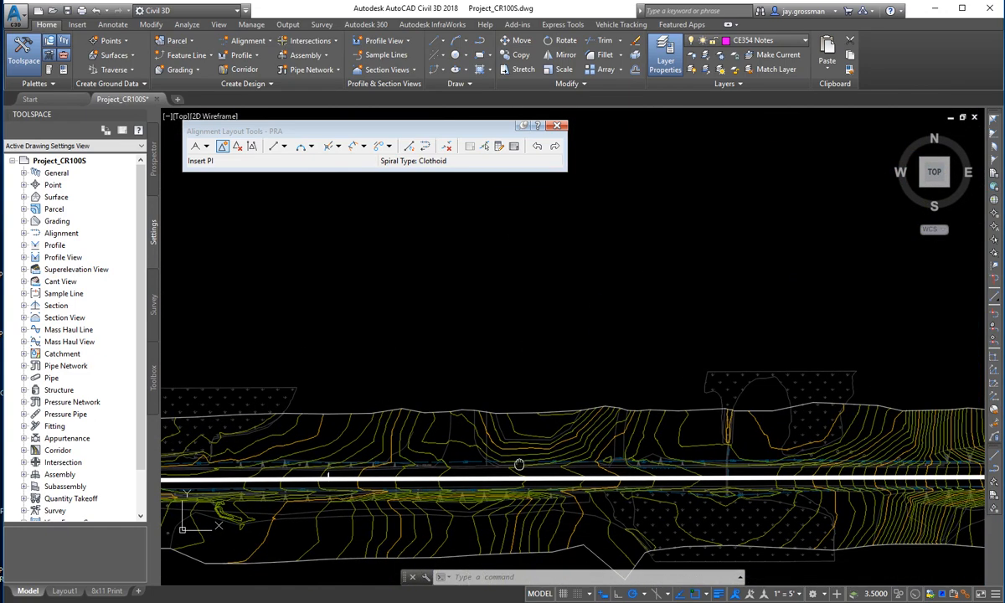
scroll(563, 375, up, 4)
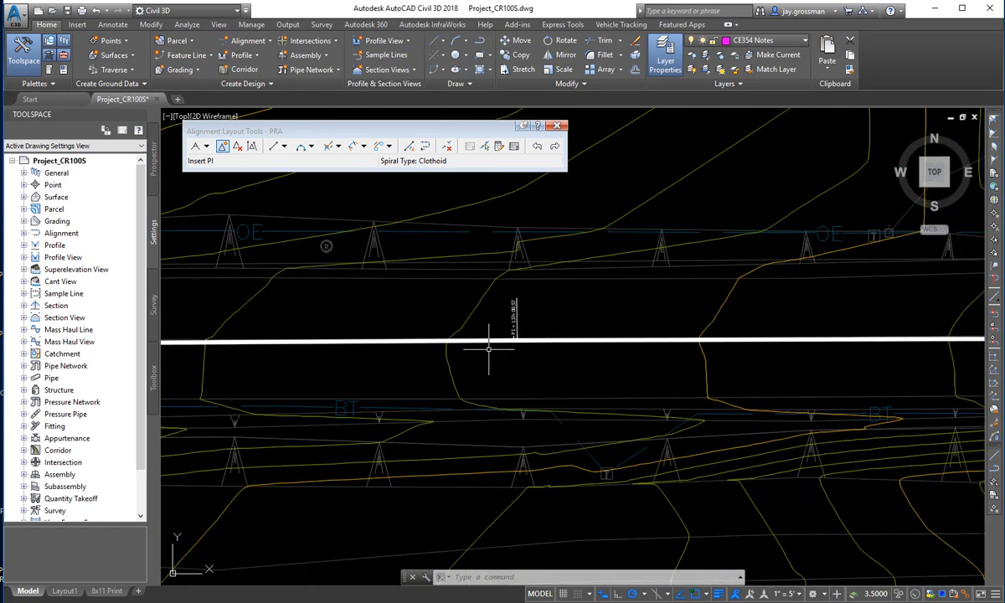
scroll(520, 340, up, 2)
scroll(531, 375, down, 2)
scroll(533, 364, up, 5)
middle_drag(532, 365, 648, 521)
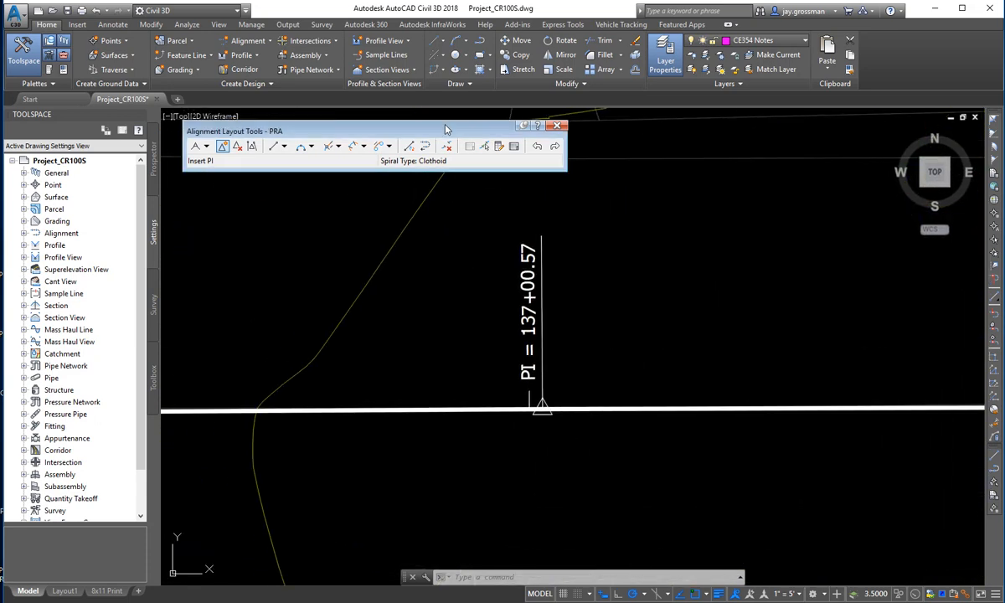
Review the lengths, directions and start and end stations of the PRA tangents in the alignment entities table
click(514, 146)
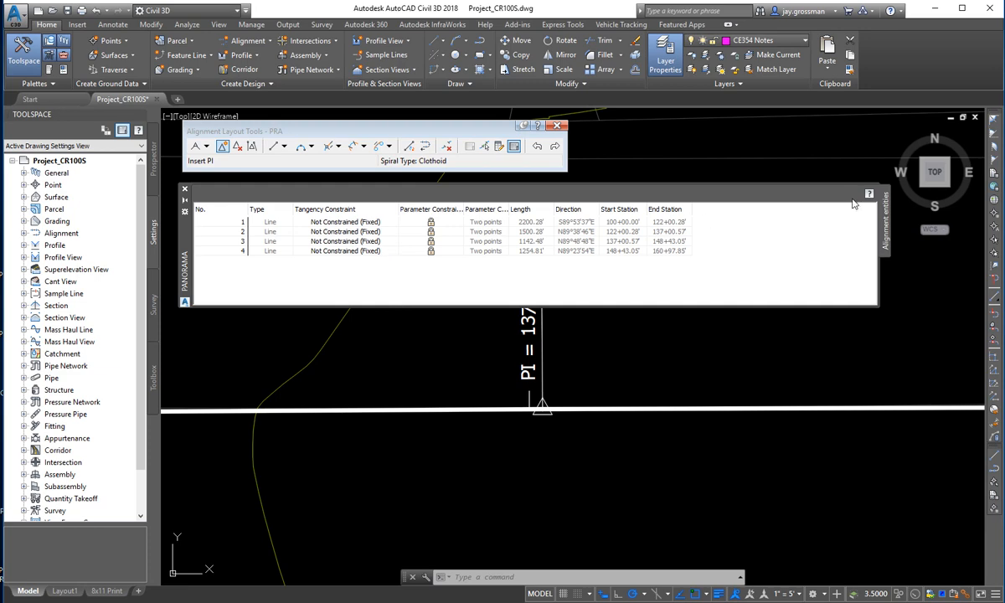
click(185, 192)
scroll(513, 412, down, 3)
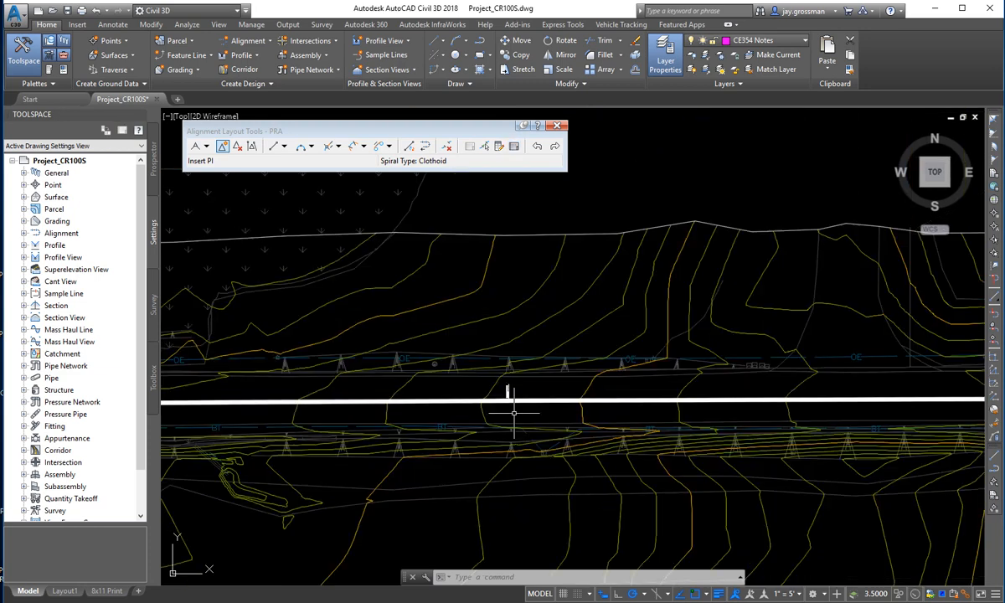
scroll(513, 412, up, 3)
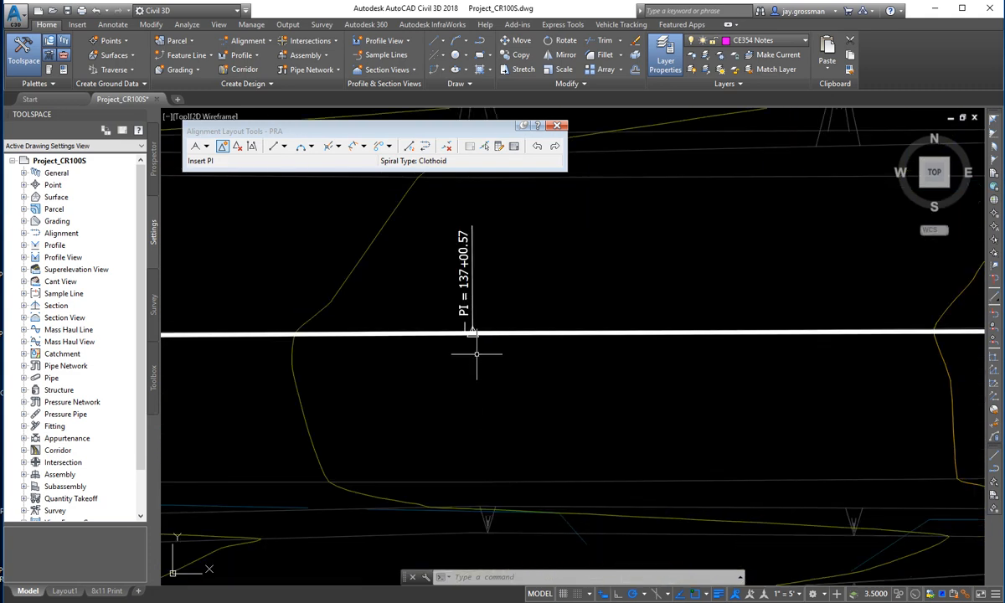
click(511, 147)
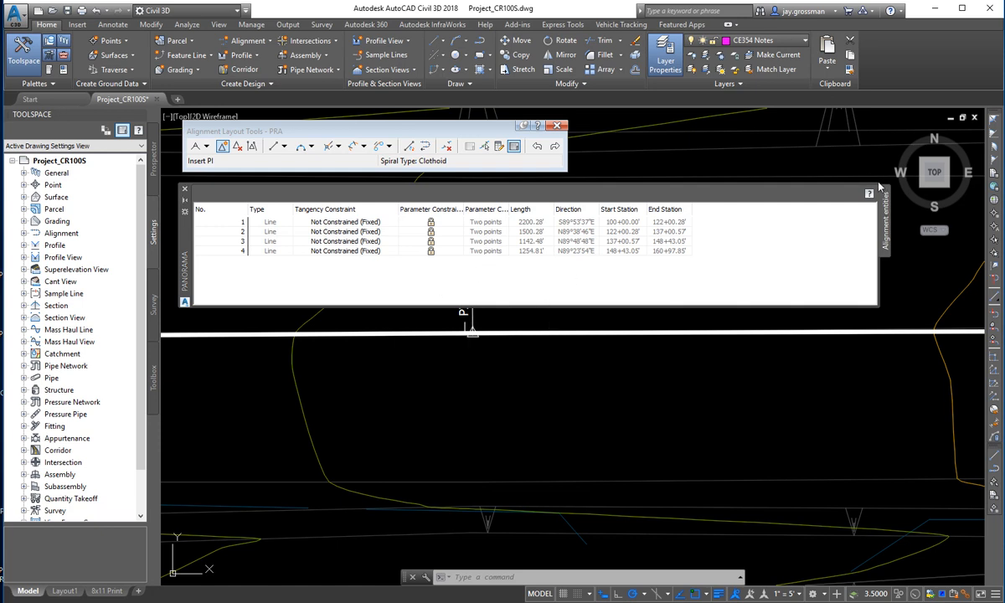
click(184, 189)
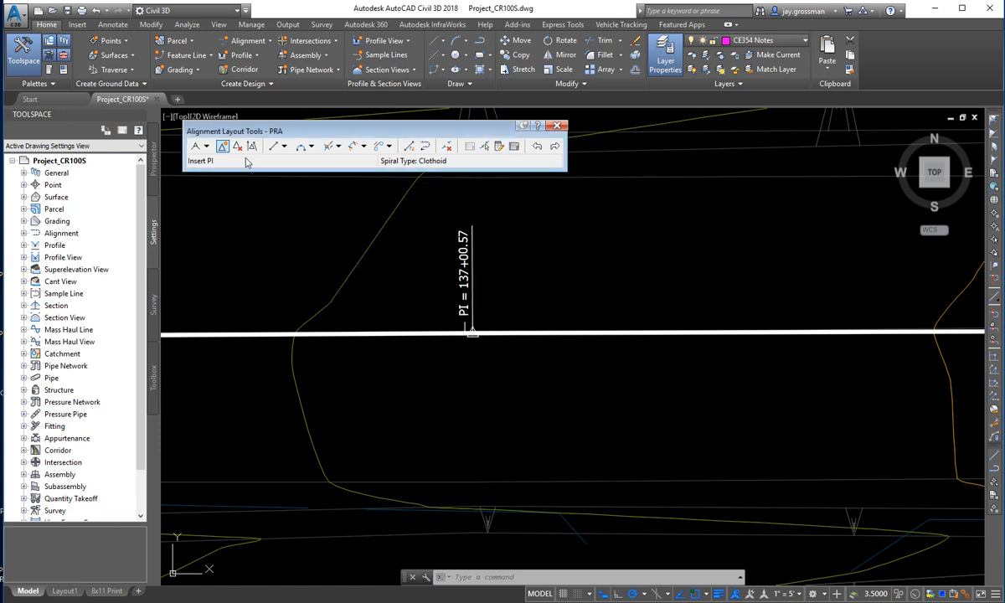
Add a free curve fillet between the two tangents at PI 137+00.57, with solution angle less than 180 and radius 10000 ft
click(311, 147)
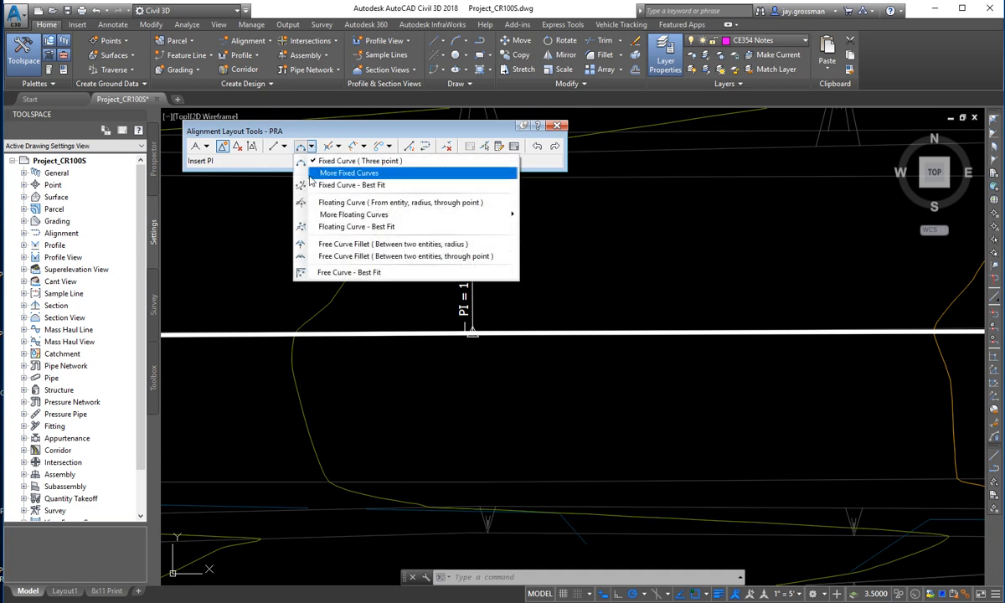
click(364, 244)
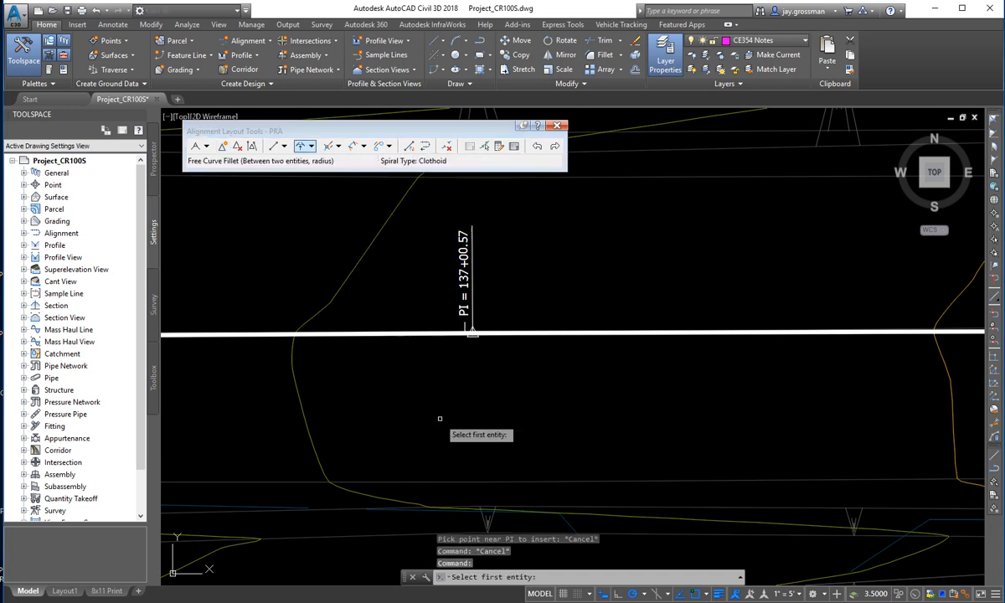
click(377, 334)
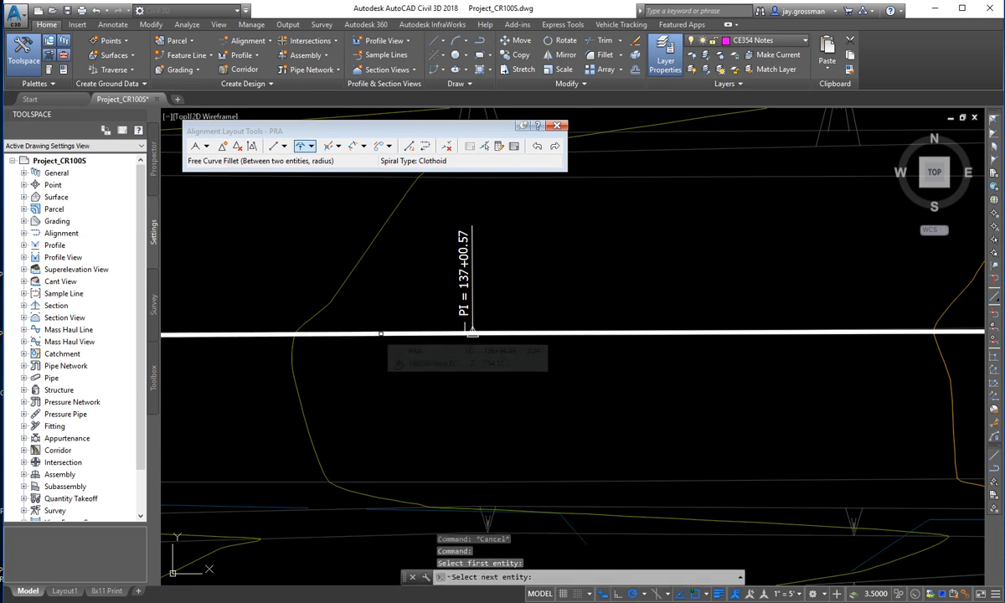
click(563, 333)
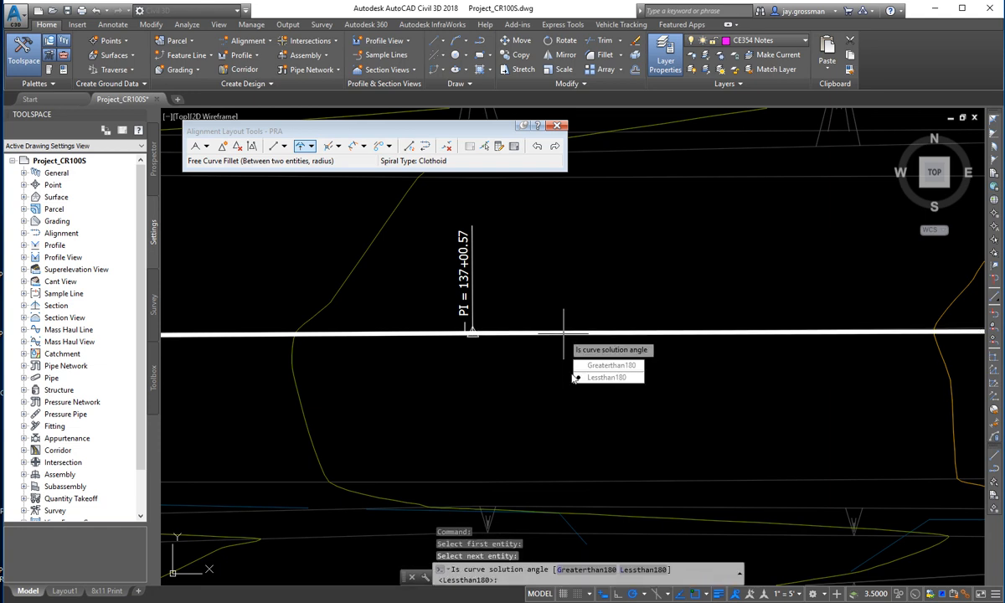
click(603, 377)
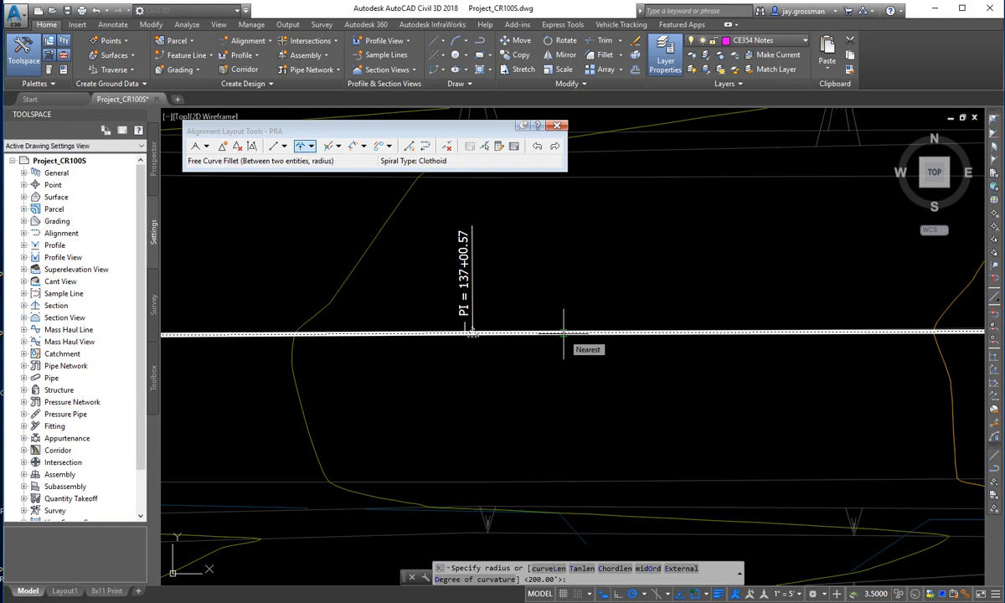
text(10)
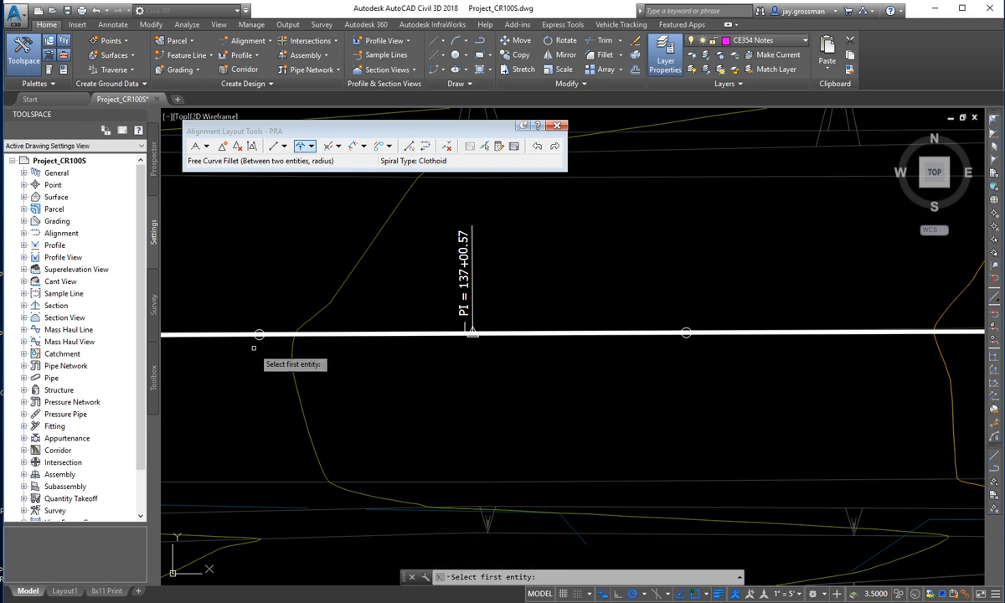
key(Escape)
key(Escape)
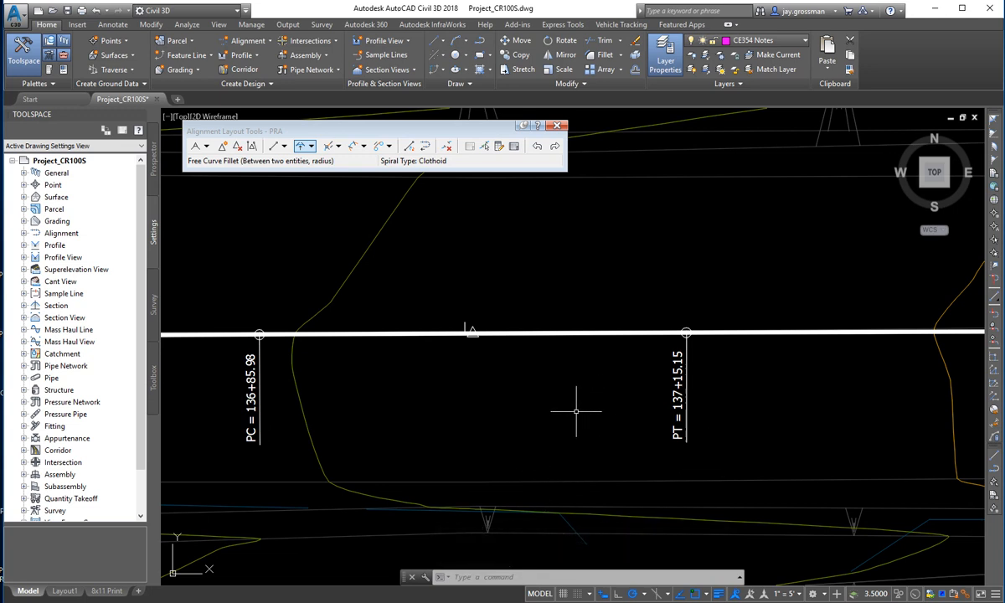
Set the radius of the curve to 20000 ft in the PRA alignment entities table
scroll(553, 431, down, 4)
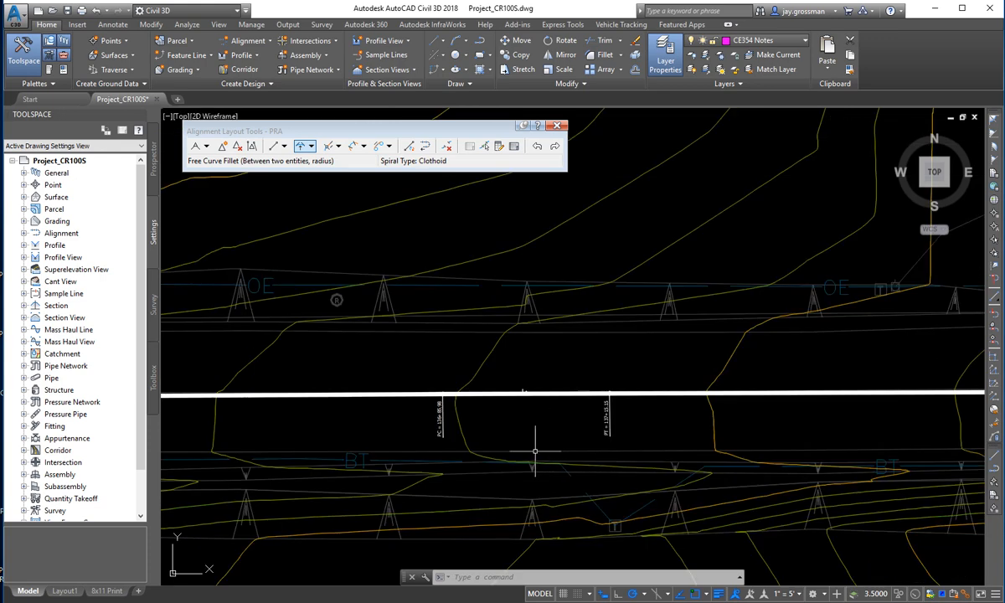
click(514, 147)
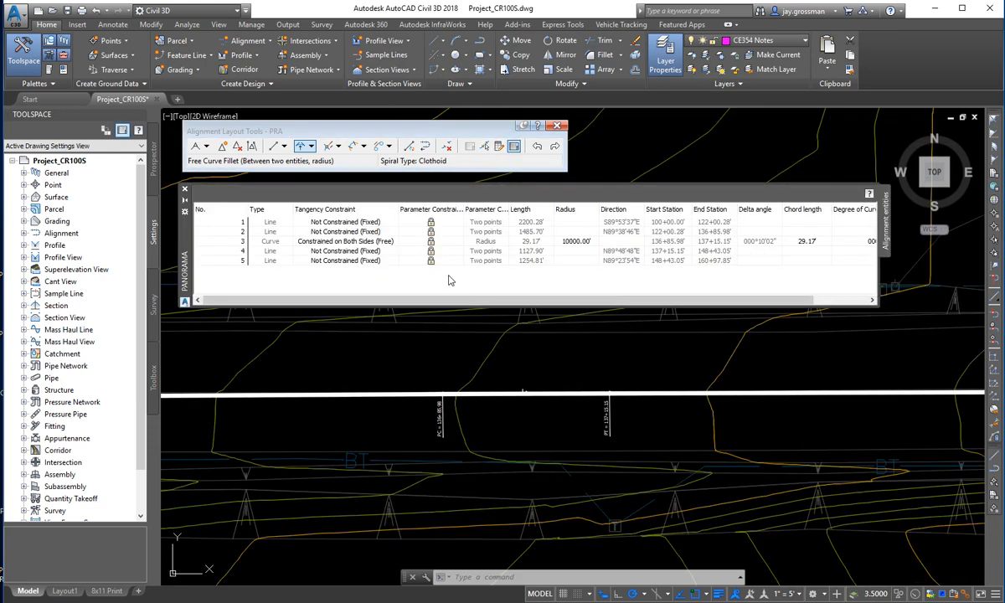
click(574, 243)
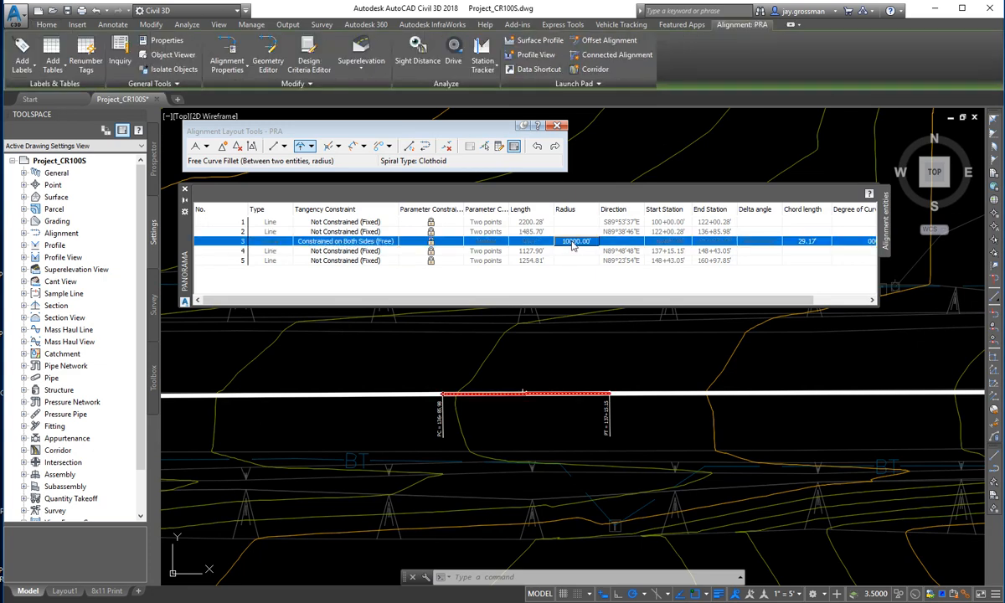
mouse_move(718, 298)
mouse_down()
mouse_move(799, 310)
mouse_move(703, 311)
mouse_up()
click(575, 241)
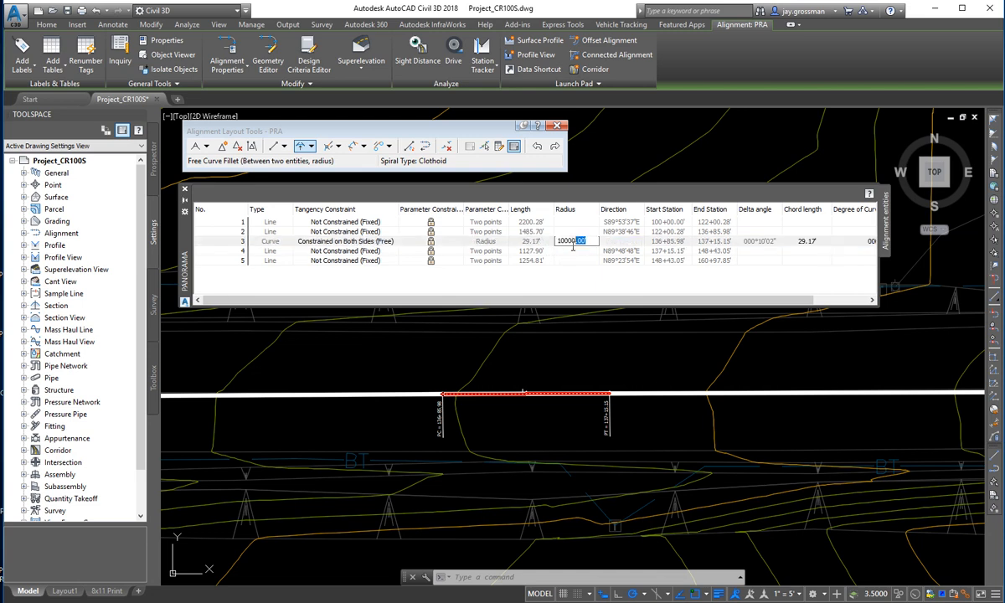
drag(572, 244, 545, 253)
text(20)
key(Return)
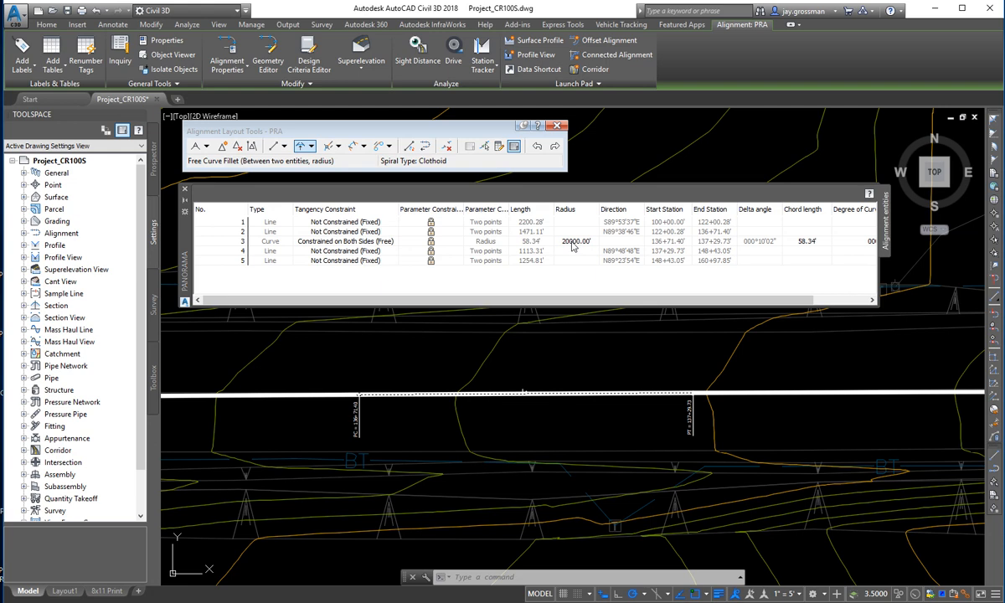
Set the curve's radius to 30000 ft and close the alignment entities table
click(578, 247)
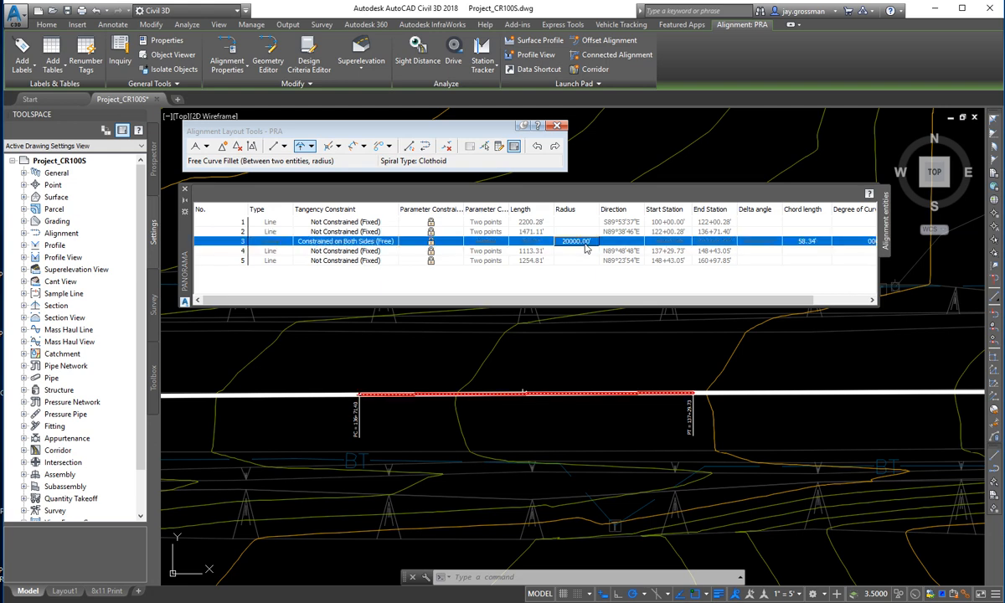
click(589, 241)
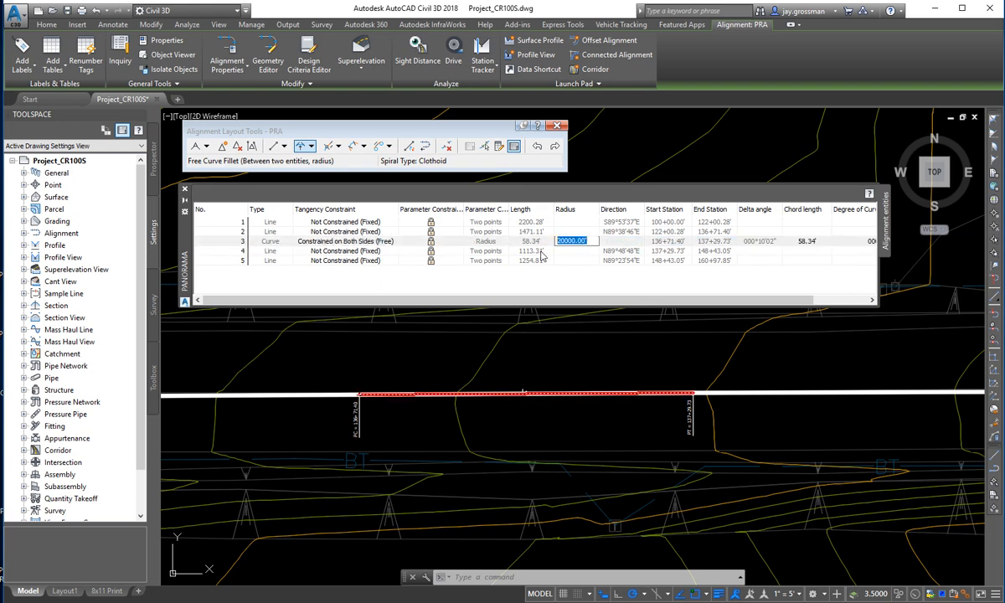
text(30000)
key(Return)
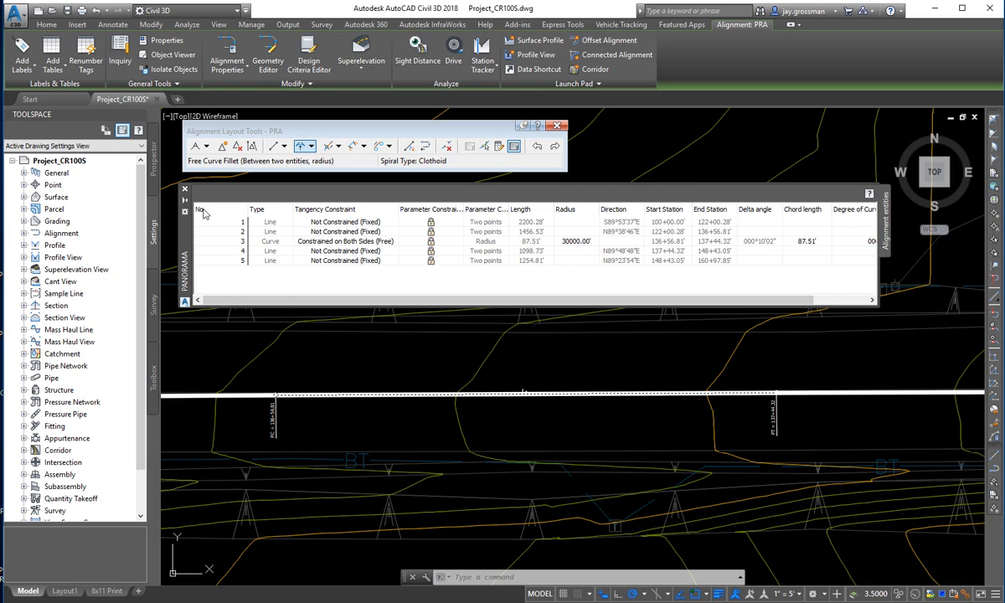
click(185, 190)
Follow the alignment west from the new curve and examine the PI at station 122+00.28
scroll(403, 427, down, 2)
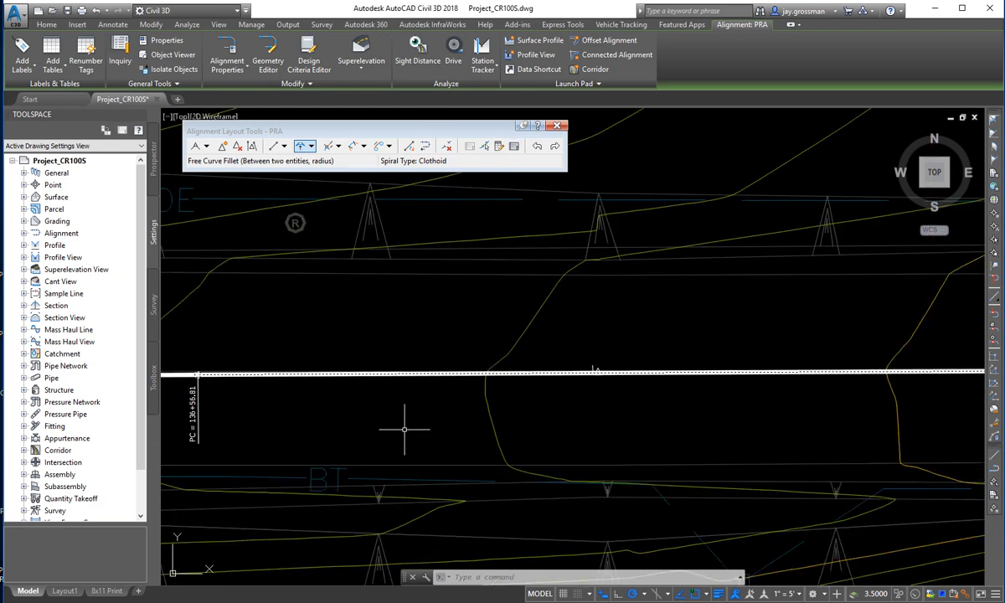
scroll(448, 420, down, 4)
middle_drag(449, 487, 737, 288)
scroll(744, 287, down, 4)
middle_drag(666, 357, 822, 424)
mouse_move(393, 431)
middle_down()
mouse_move(719, 427)
mouse_move(809, 442)
middle_up()
mouse_move(424, 397)
middle_down()
mouse_move(796, 399)
mouse_move(527, 417)
mouse_move(229, 403)
middle_up()
scroll(658, 343, up, 2)
scroll(631, 331, up, 5)
mouse_move(476, 366)
middle_down()
mouse_move(480, 321)
mouse_move(518, 416)
middle_up()
scroll(518, 375, up, 5)
scroll(511, 412, up, 2)
scroll(513, 414, down, 8)
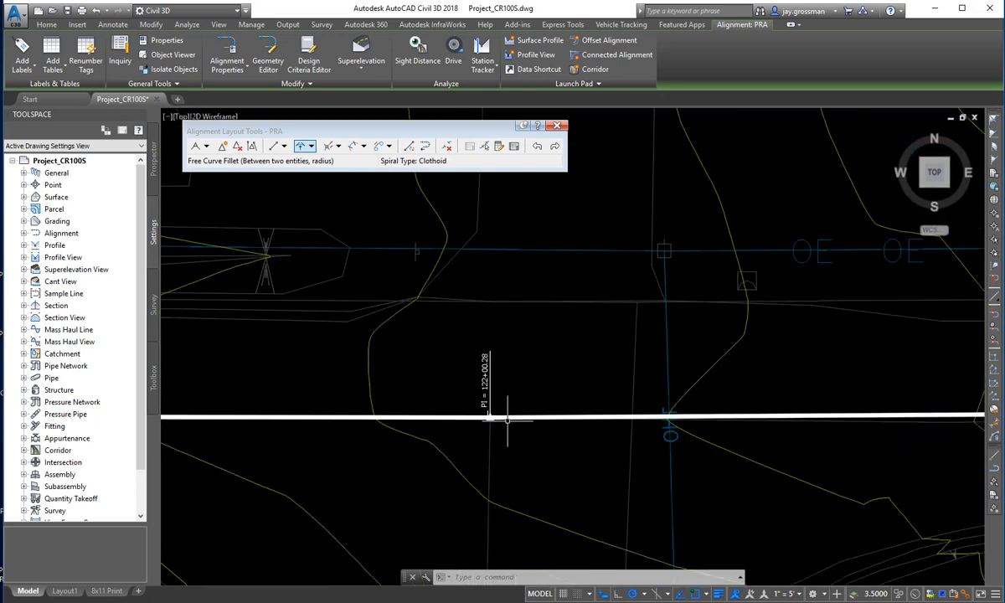
Check the alignment east from PI 122+00.28 through the road intersection to its end point at the "End Alignment and Profile Line PRA" note
mouse_move(515, 443)
middle_down()
mouse_move(494, 410)
mouse_move(390, 337)
mouse_move(343, 452)
mouse_move(276, 451)
mouse_move(215, 427)
mouse_move(709, 419)
mouse_move(723, 455)
mouse_move(601, 451)
middle_up()
scroll(601, 451, up, 5)
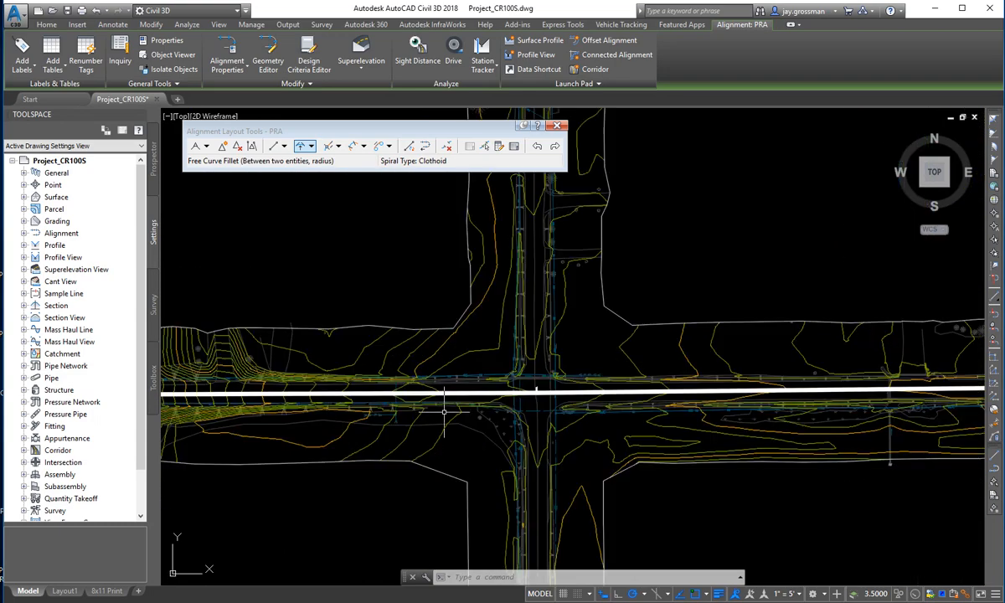
scroll(503, 416, down, 6)
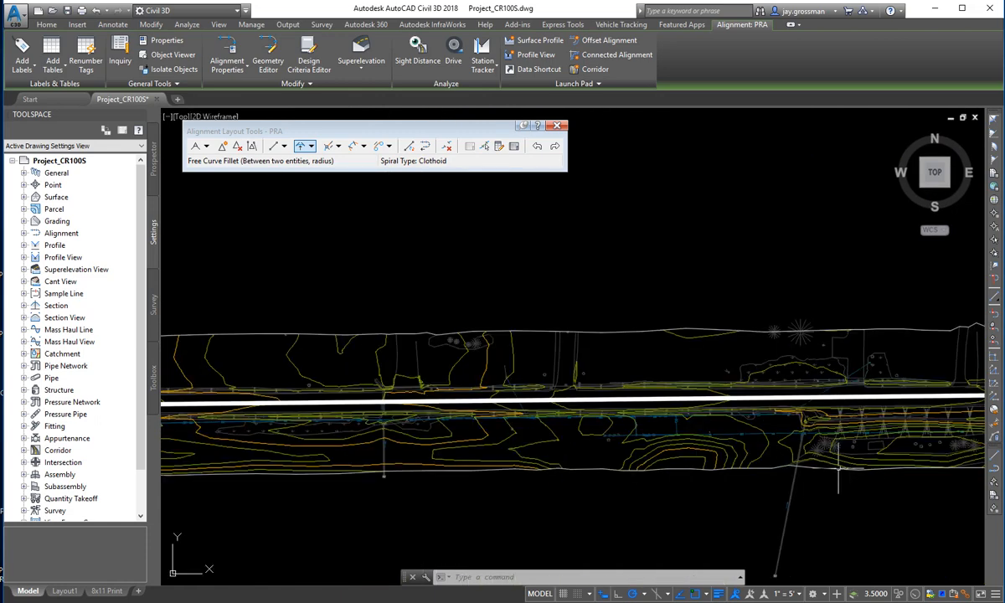
scroll(760, 390, up, 6)
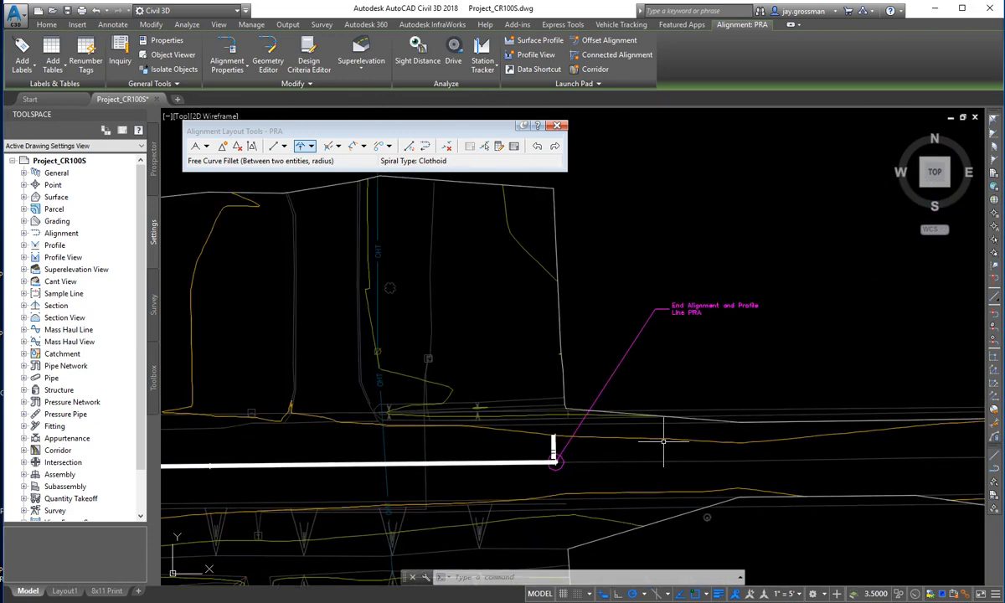
scroll(562, 460, up, 5)
scroll(570, 459, up, 1)
middle_drag(324, 406, 545, 361)
scroll(553, 368, down, 1)
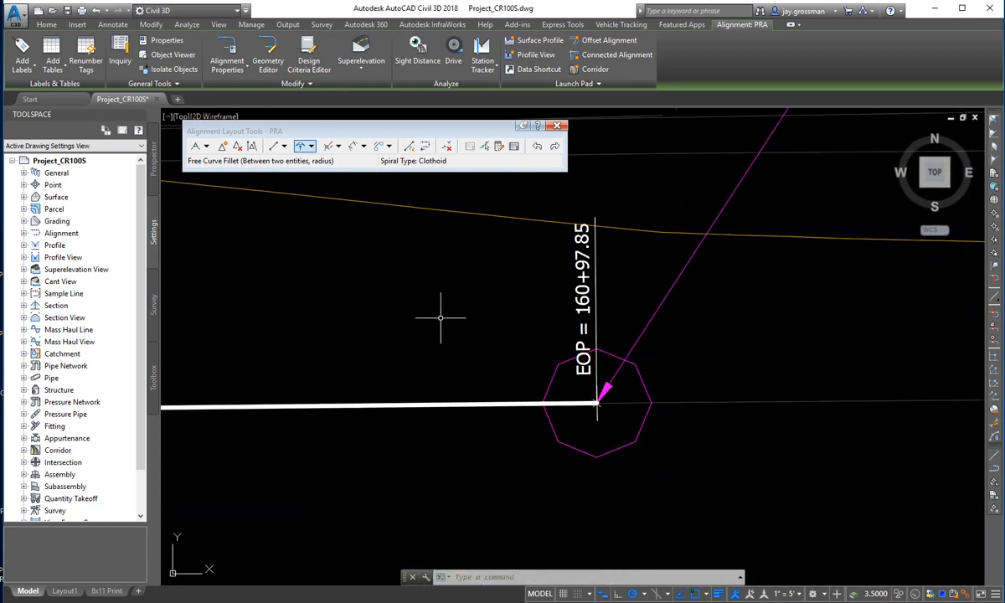
Clear the selection and close the alignment layout tools for PRA
mouse_move(443, 316)
mouse_down()
mouse_move(544, 360)
mouse_move(513, 346)
mouse_up()
key(Escape)
key(Escape)
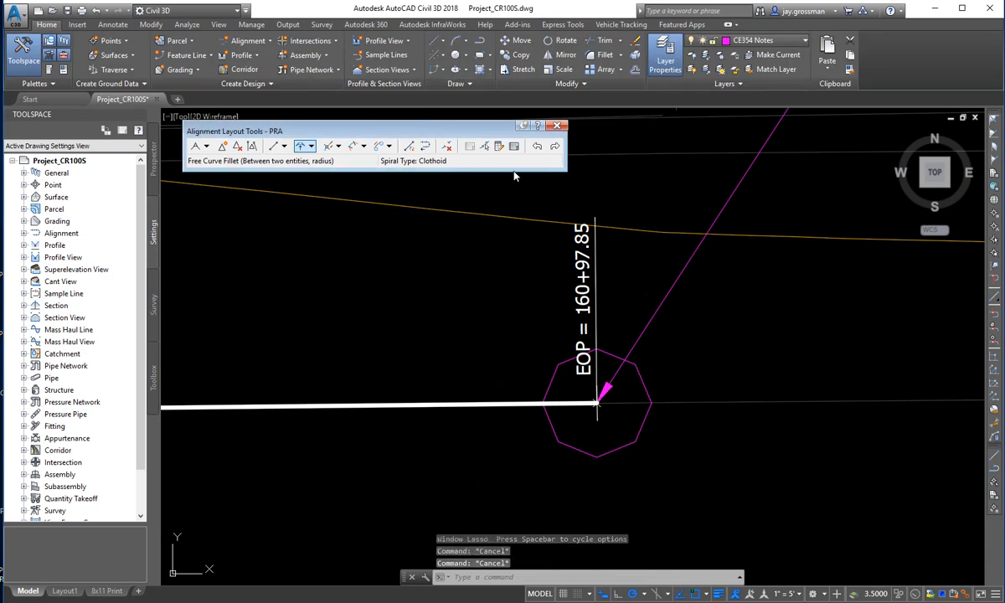
click(557, 124)
Sample a surface profile from 160056 West EG along alignment PRA, from station 100+00.00 to 160+97.85
scroll(510, 414, down, 5)
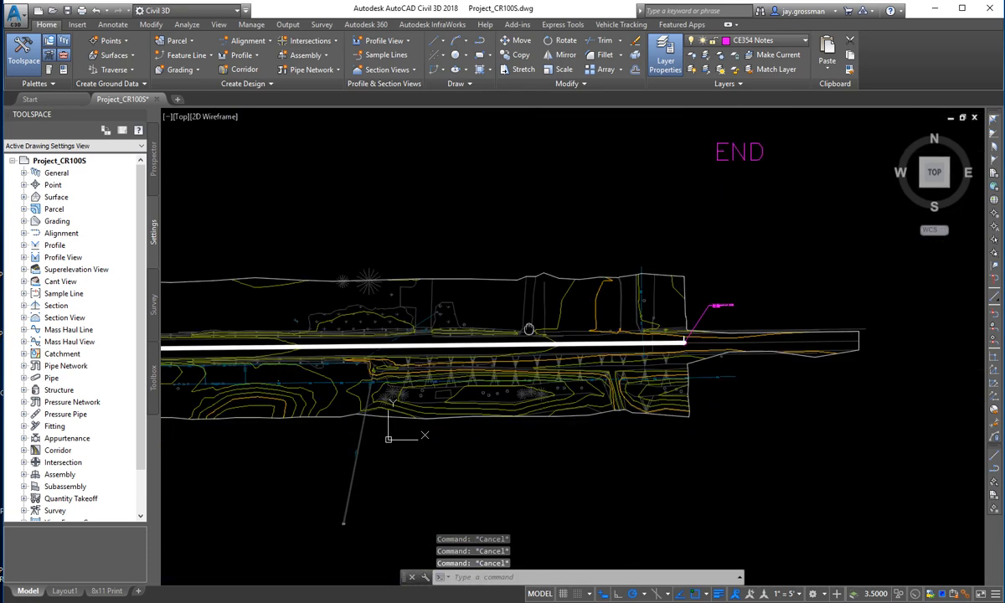
mouse_move(404, 302)
middle_down()
mouse_move(404, 257)
mouse_move(397, 340)
mouse_move(650, 347)
middle_up()
scroll(352, 353, down, 2)
middle_drag(266, 359, 522, 358)
mouse_move(314, 370)
middle_down()
mouse_move(518, 363)
mouse_move(705, 399)
middle_up()
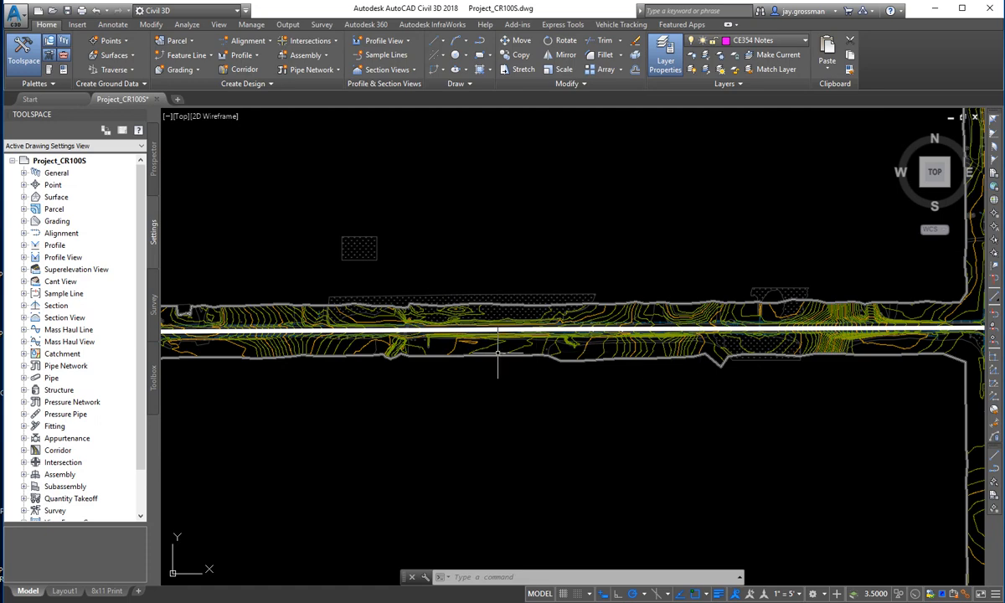
middle_drag(278, 381, 741, 432)
middle_drag(316, 387, 774, 385)
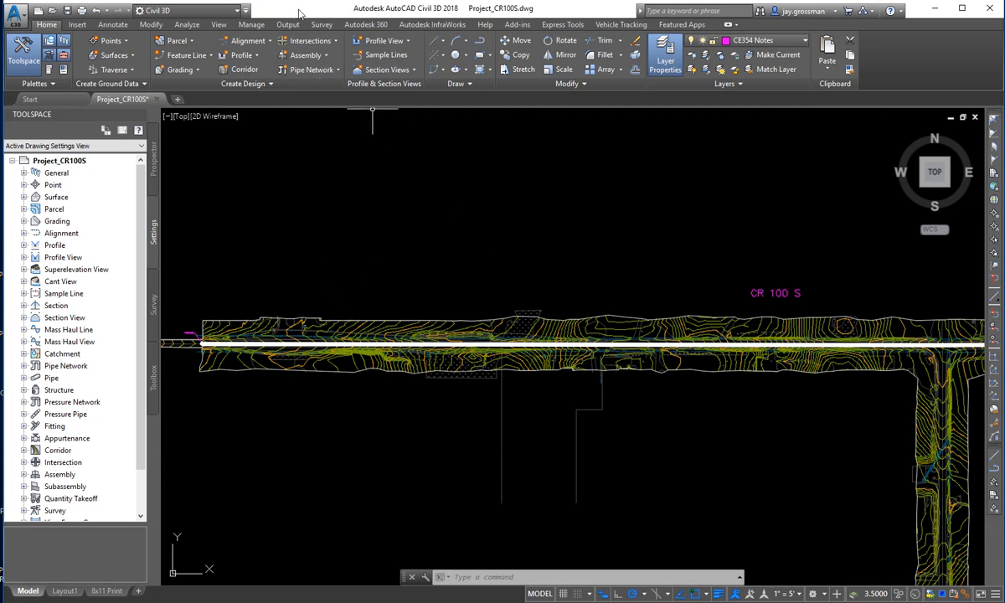
click(244, 57)
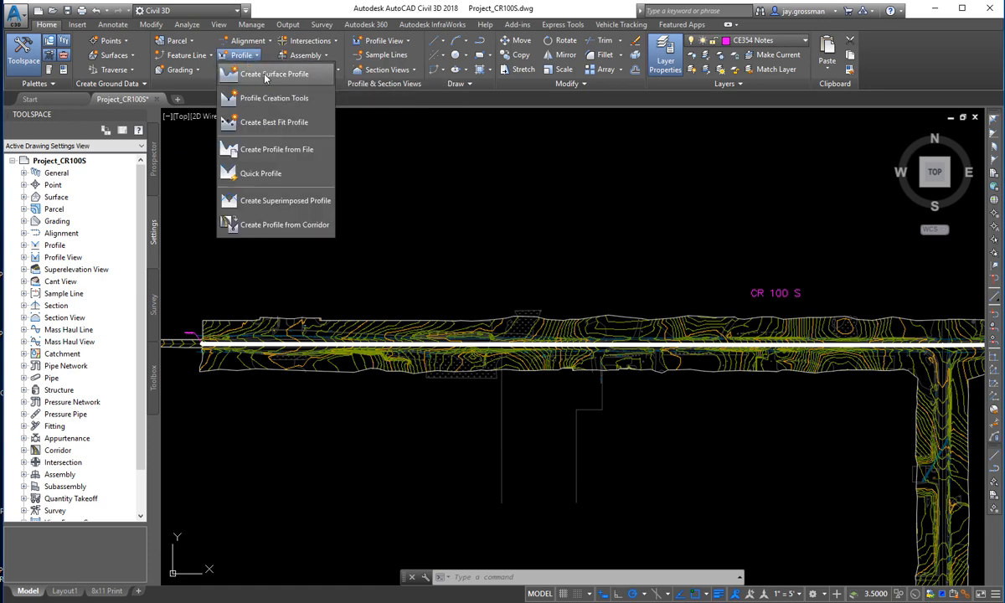
click(267, 75)
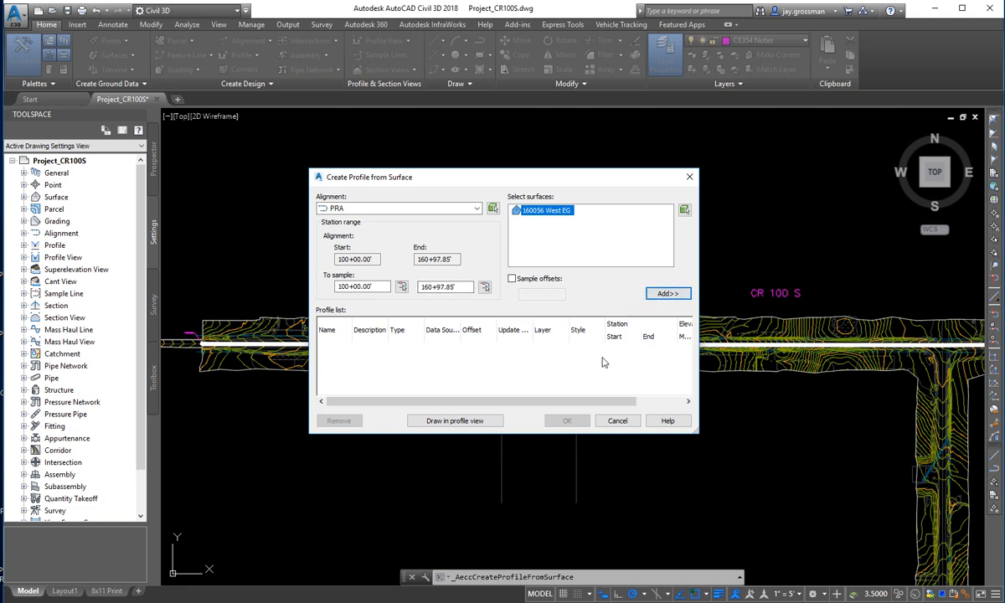
click(669, 295)
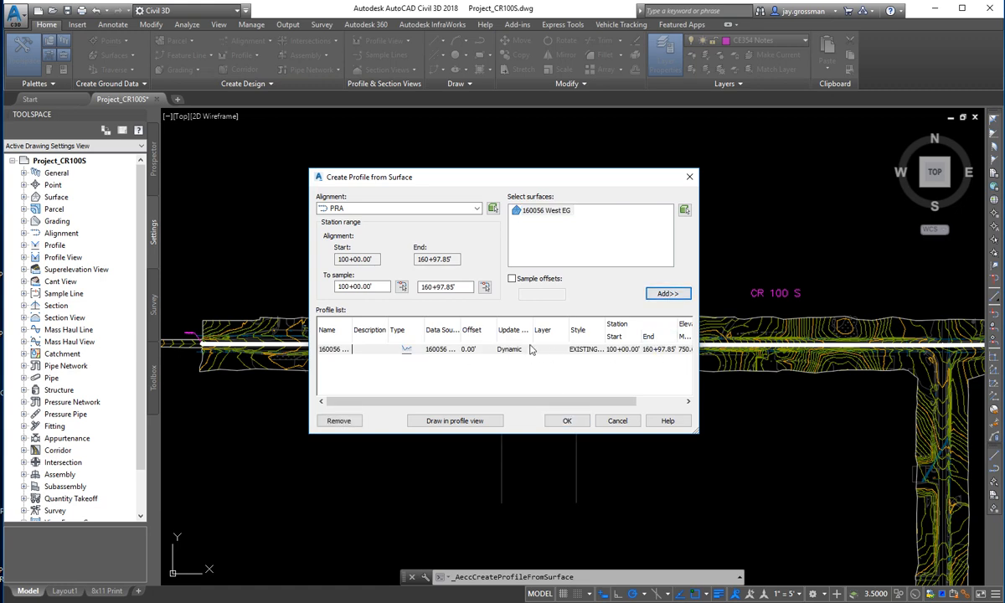
Draw the surface profile in a PRA profile view with the BASIC PROFILE 4 VE style, placed north of the road plan
click(457, 421)
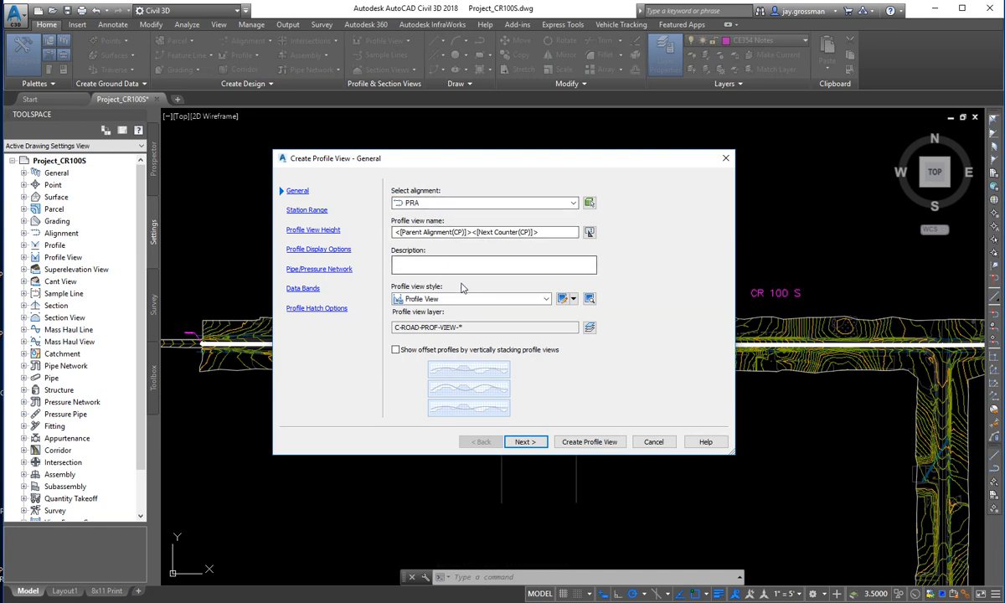
click(547, 299)
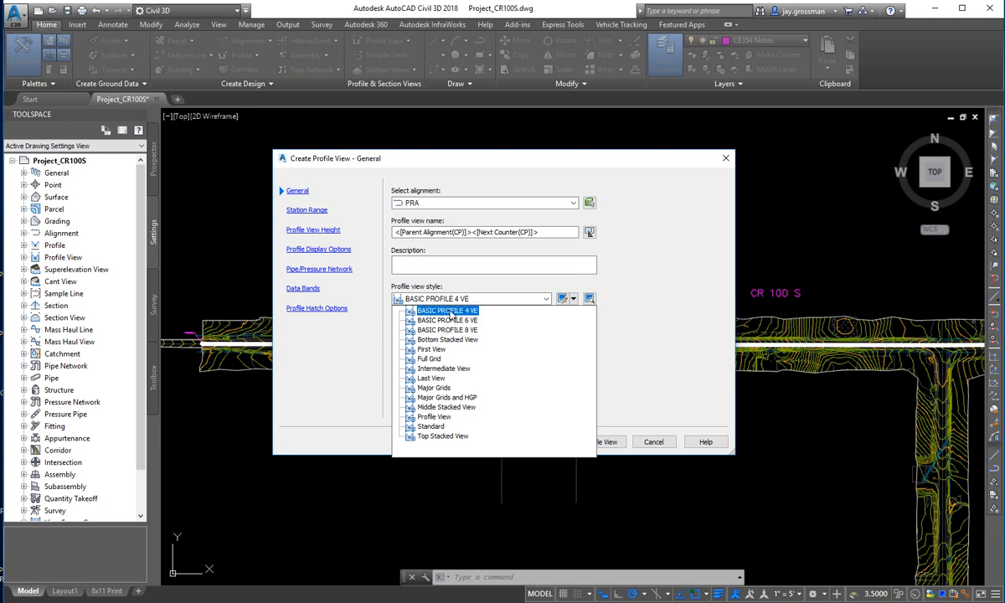
click(450, 311)
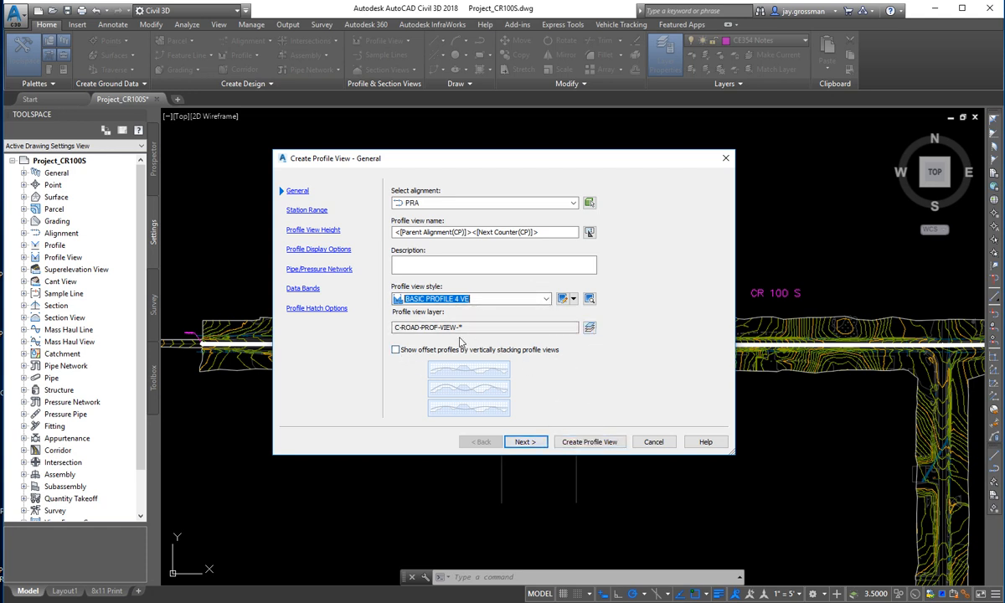
click(600, 448)
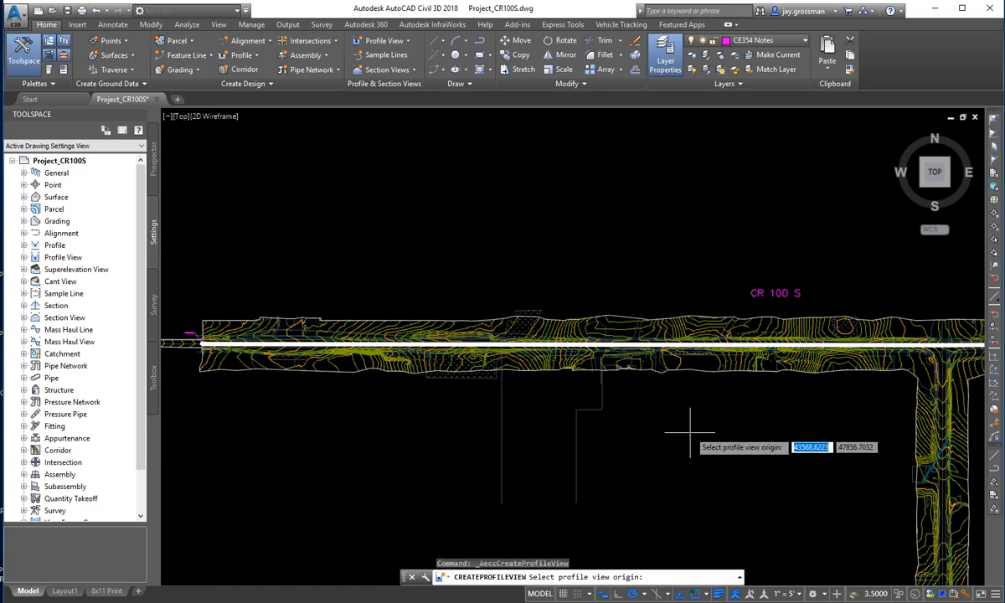
scroll(690, 433, down, 5)
mouse_move(818, 478)
middle_down()
mouse_move(623, 455)
mouse_move(738, 370)
middle_up()
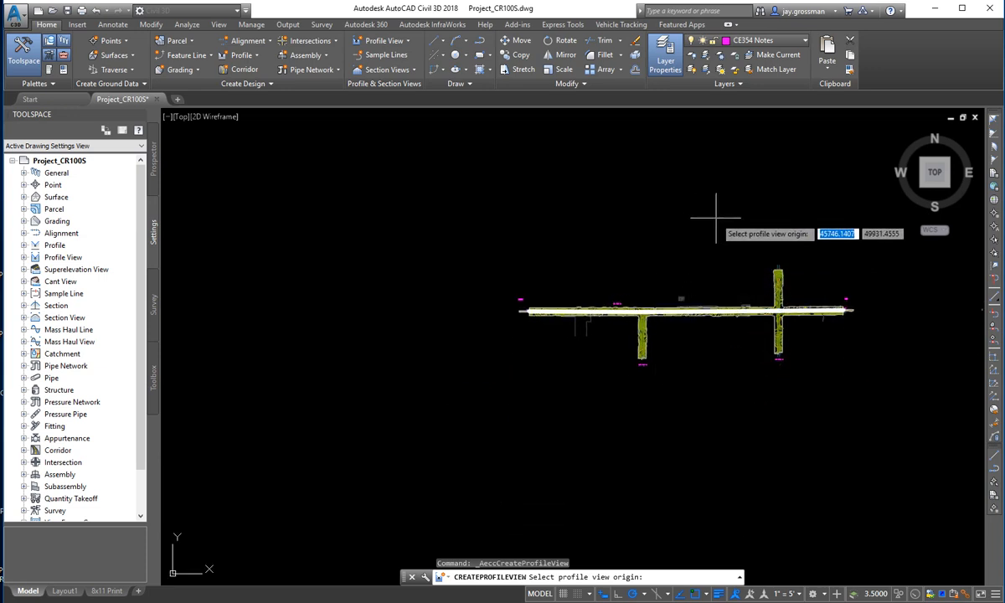
click(667, 222)
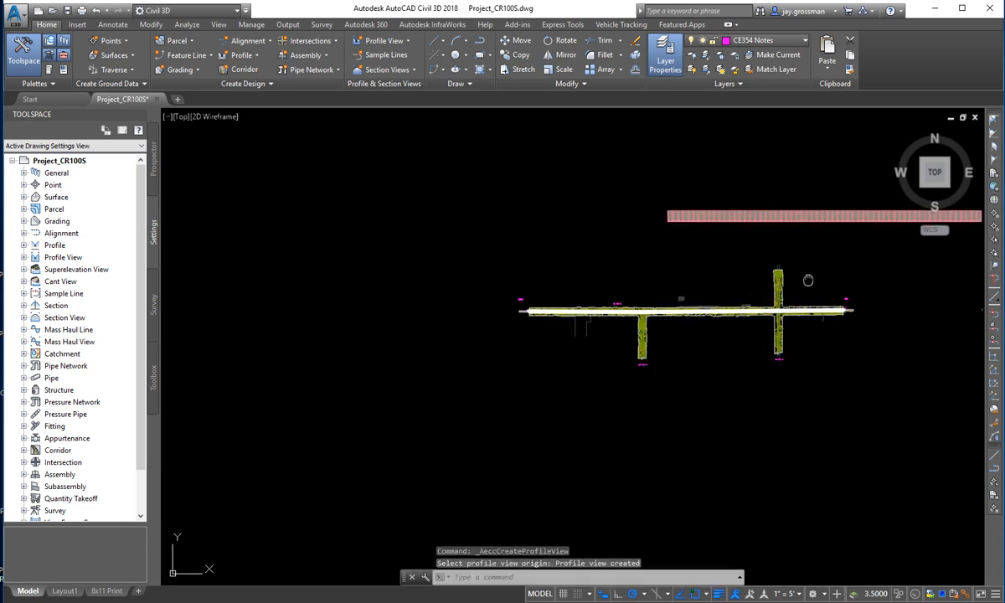
mouse_move(808, 280)
middle_down()
mouse_move(549, 342)
mouse_move(584, 340)
middle_up()
scroll(569, 368, up, 4)
scroll(569, 369, down, 4)
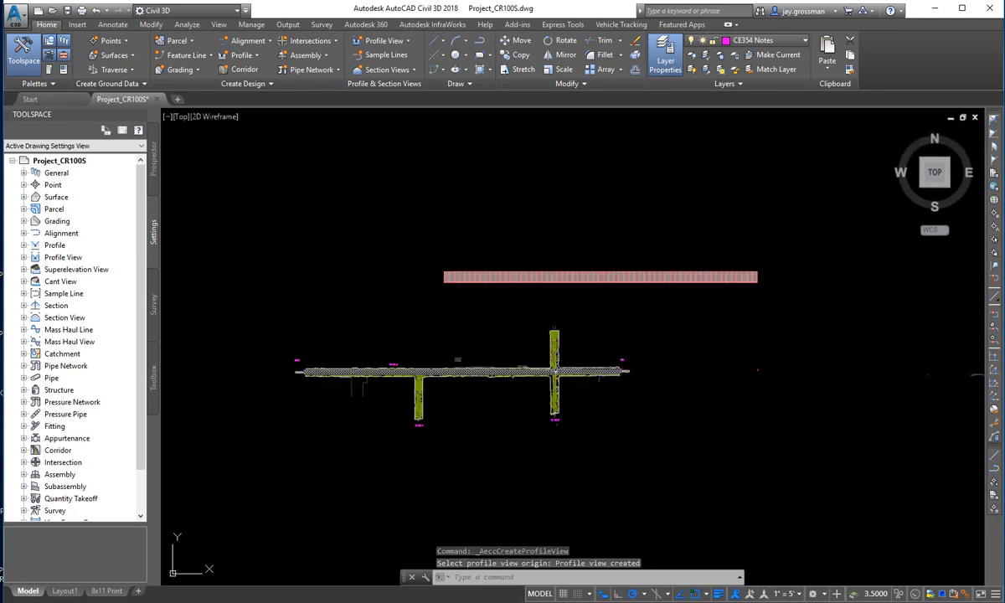
Review the existing ground line and the labels around station 105+00 in the PRA profile view, and save the drawing
scroll(499, 273, up, 4)
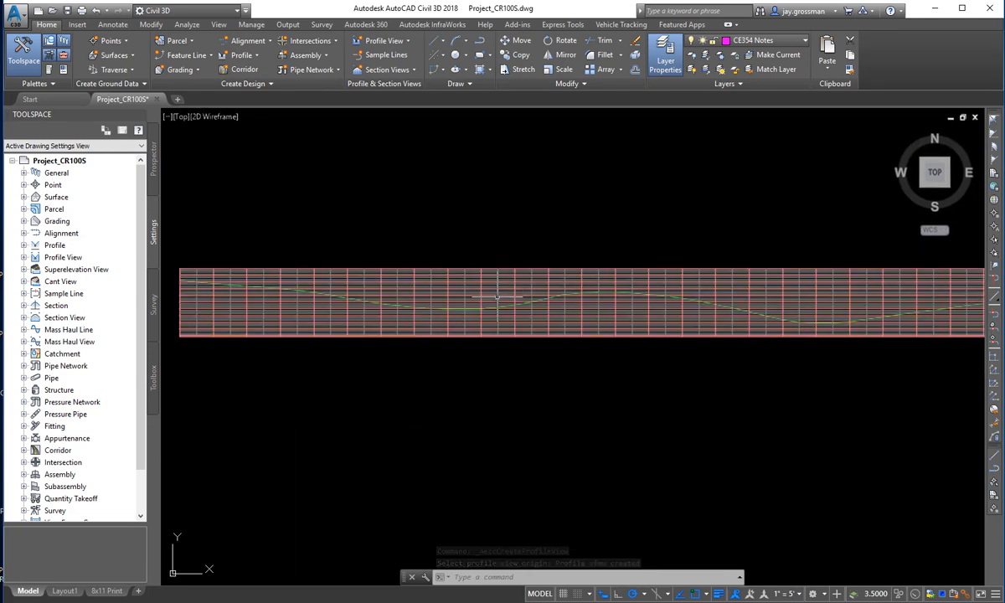
scroll(431, 308, up, 2)
middle_drag(432, 305, 444, 307)
scroll(446, 363, up, 3)
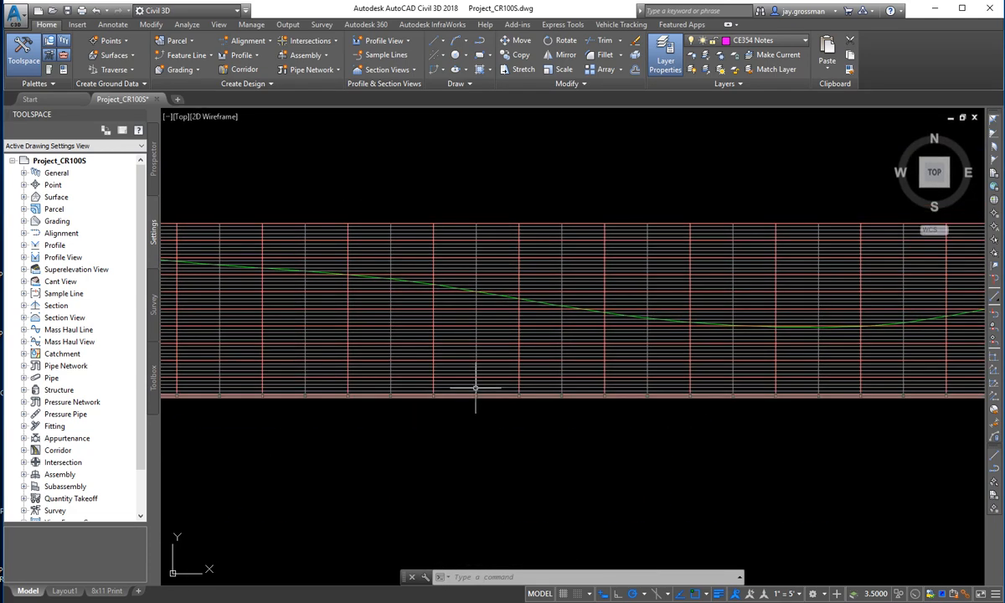
scroll(550, 403, up, 3)
scroll(492, 442, up, 3)
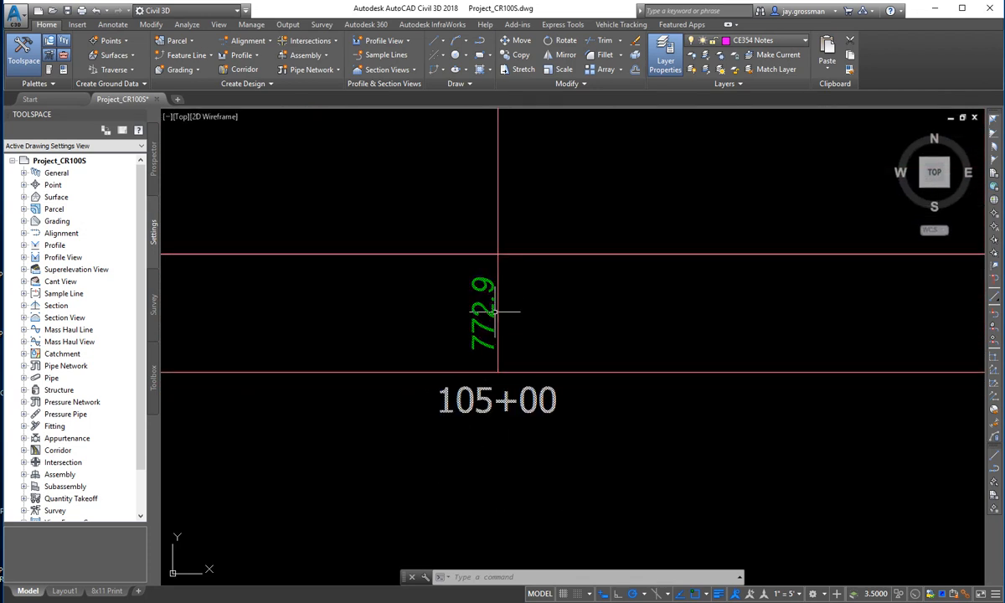
scroll(489, 376, down, 5)
scroll(551, 355, up, 8)
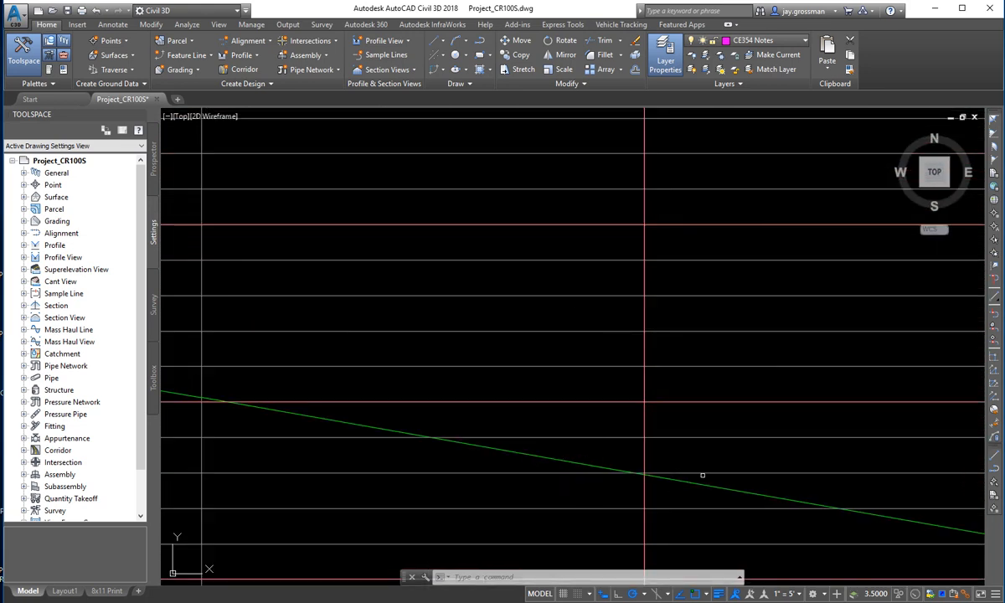
scroll(377, 467, down, 5)
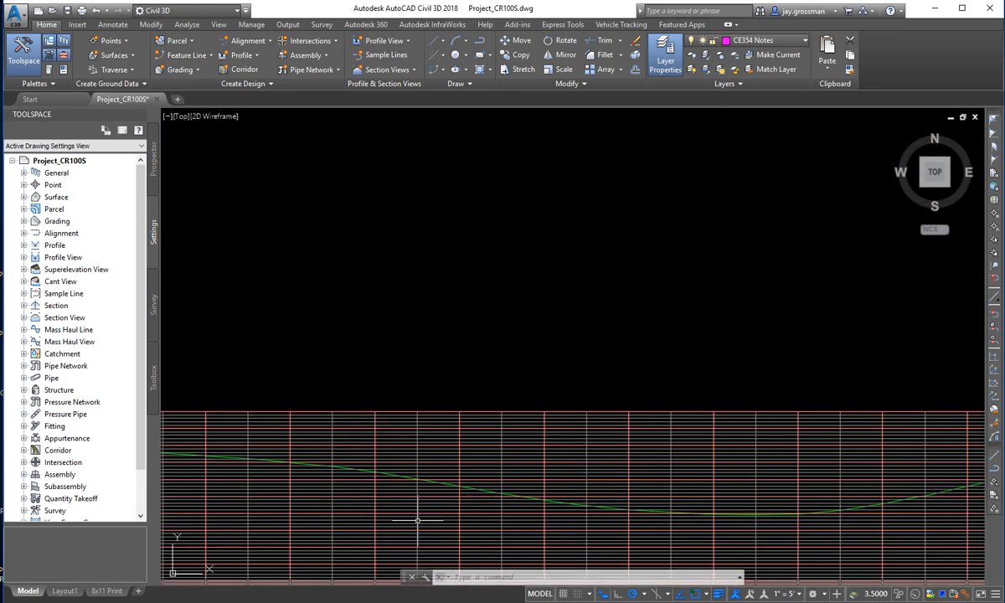
middle_drag(417, 520, 729, 366)
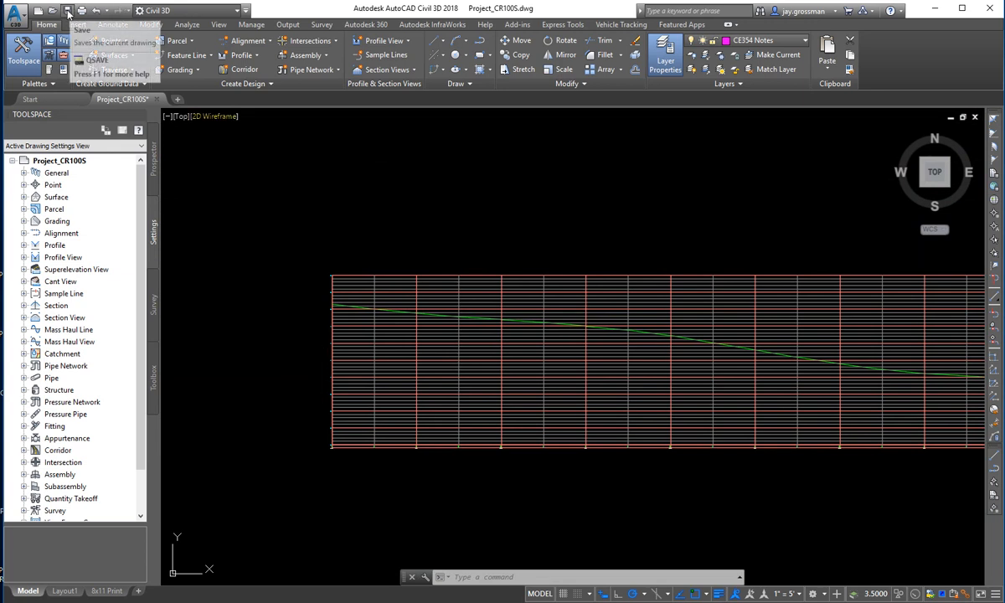
click(68, 11)
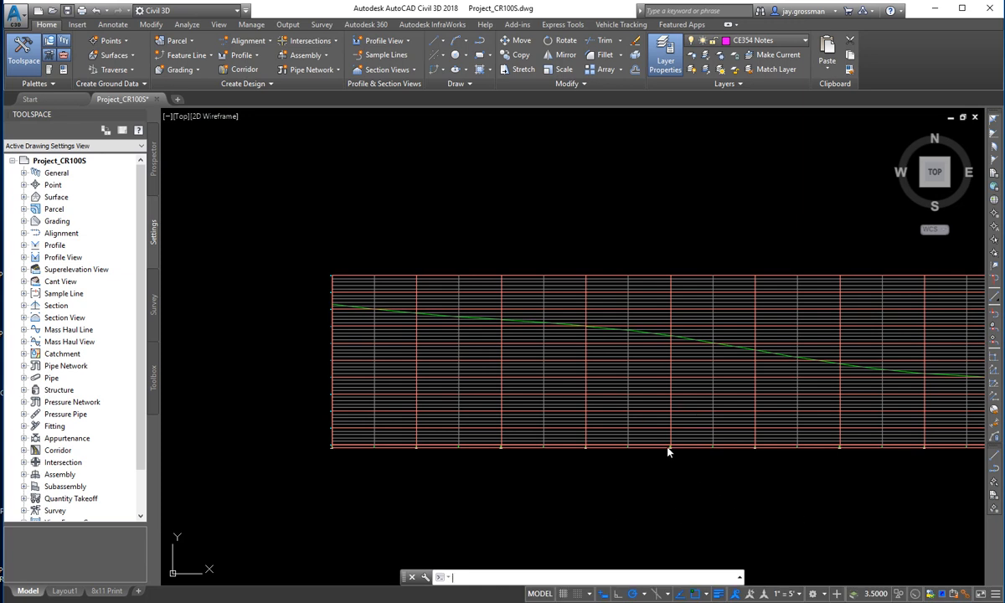
Compare the start of the ground profile with the alignment's beginning at the "Begin Alignment and Profile" note in plan
scroll(464, 362, up, 7)
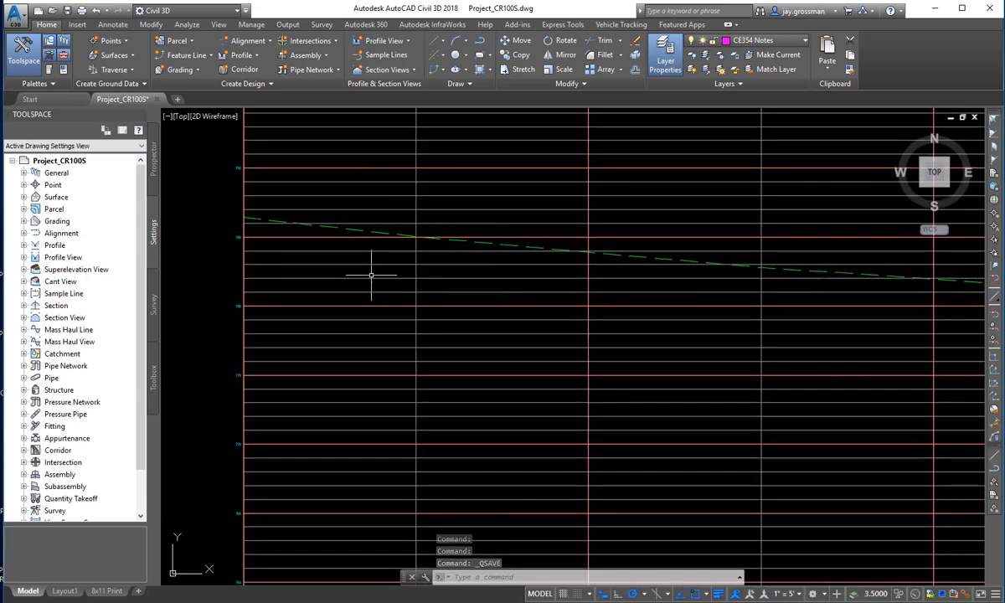
scroll(370, 276, down, 3)
scroll(364, 268, up, 3)
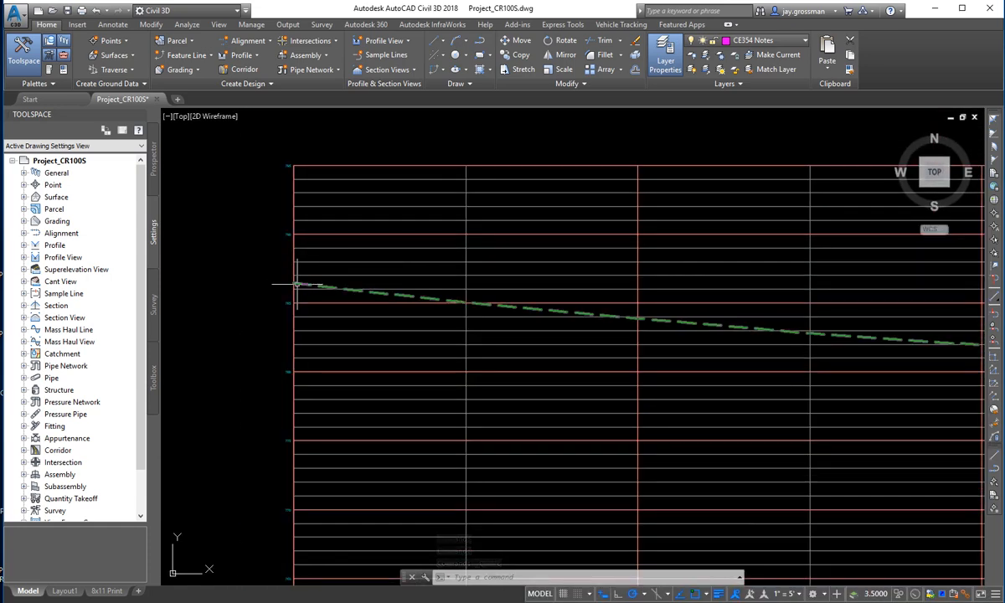
scroll(298, 280, down, 5)
middle_drag(309, 415, 773, 157)
scroll(774, 157, down, 2)
scroll(477, 335, up, 5)
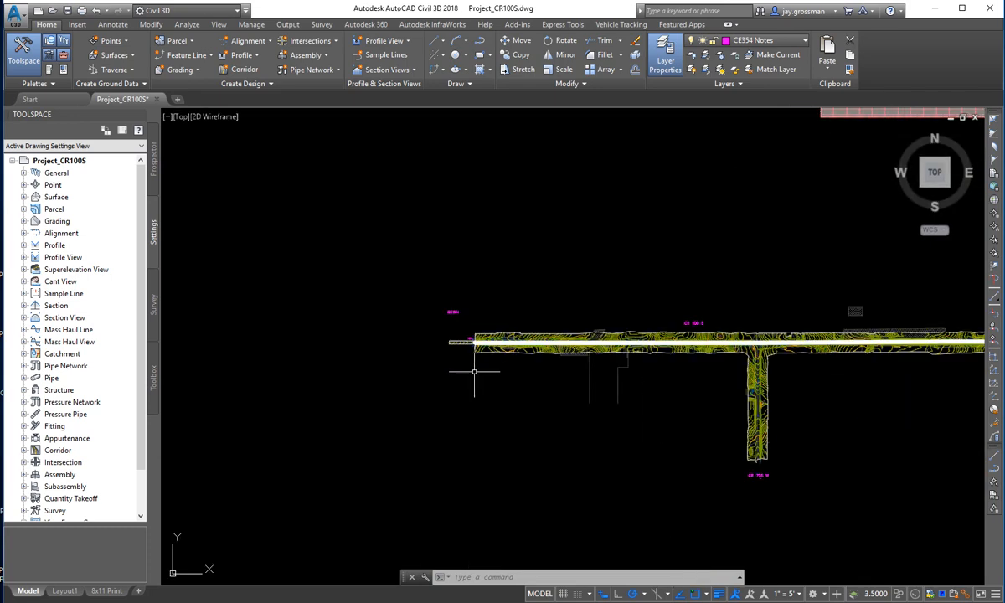
scroll(474, 225, up, 4)
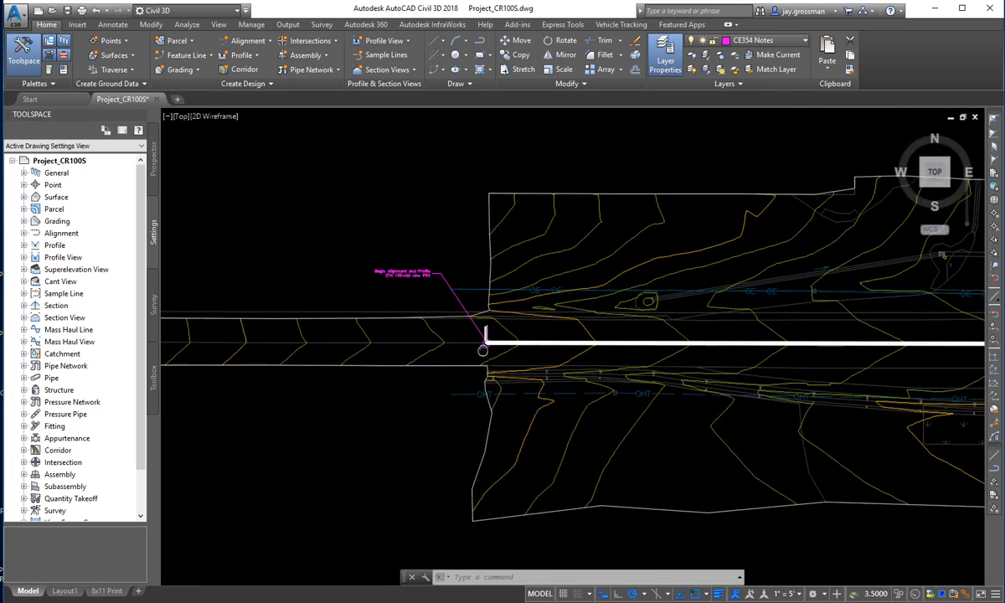
scroll(485, 337, down, 4)
scroll(578, 406, down, 5)
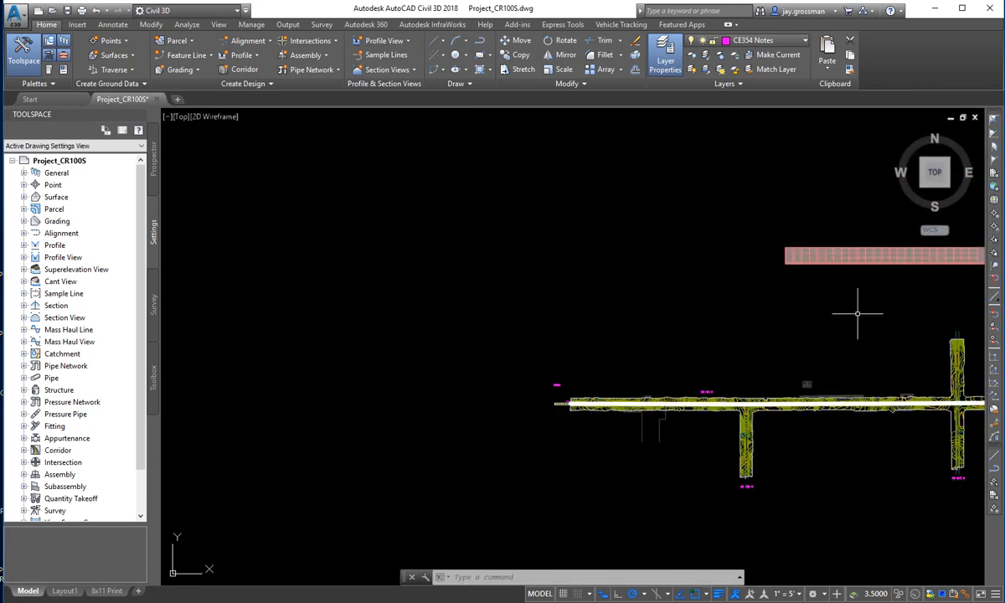
middle_drag(856, 313, 651, 337)
scroll(590, 265, up, 5)
scroll(736, 322, up, 2)
middle_drag(737, 322, 703, 288)
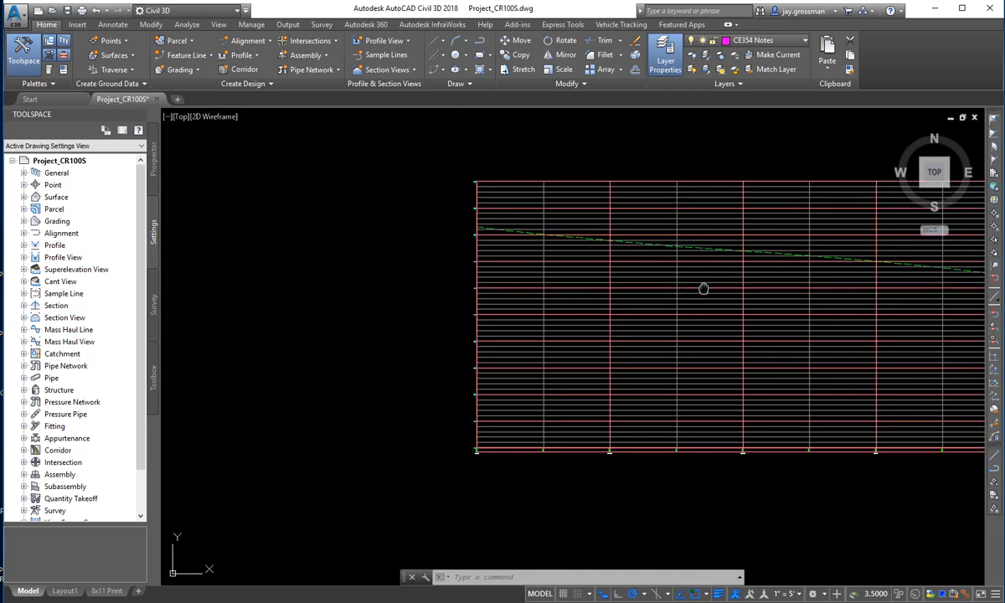
scroll(457, 274, up, 3)
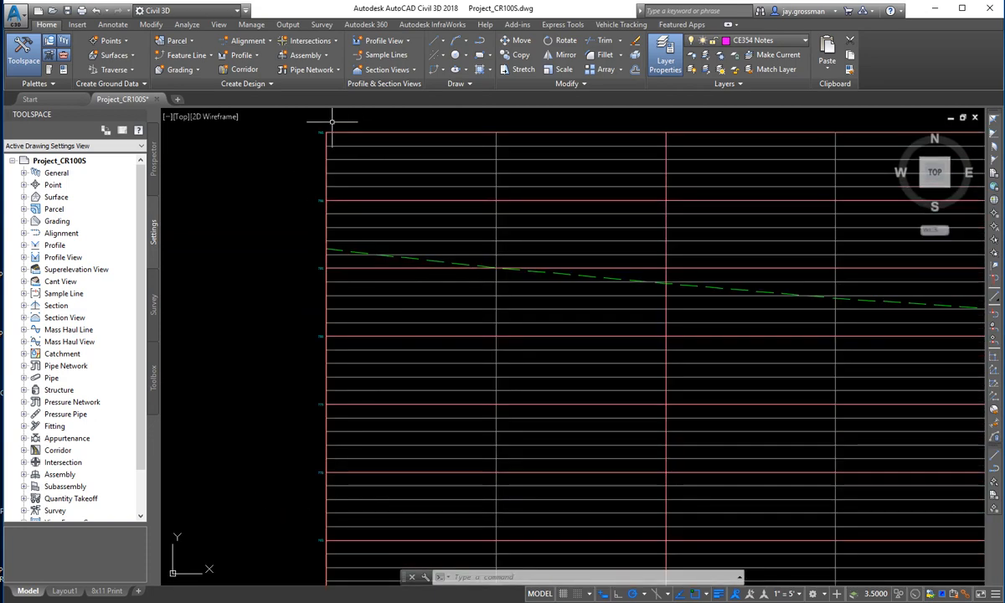
Create a layout profile named PRA in the PRA profile view, using the DESIGN PROFILE style and the ALIGNMENT label set
click(257, 56)
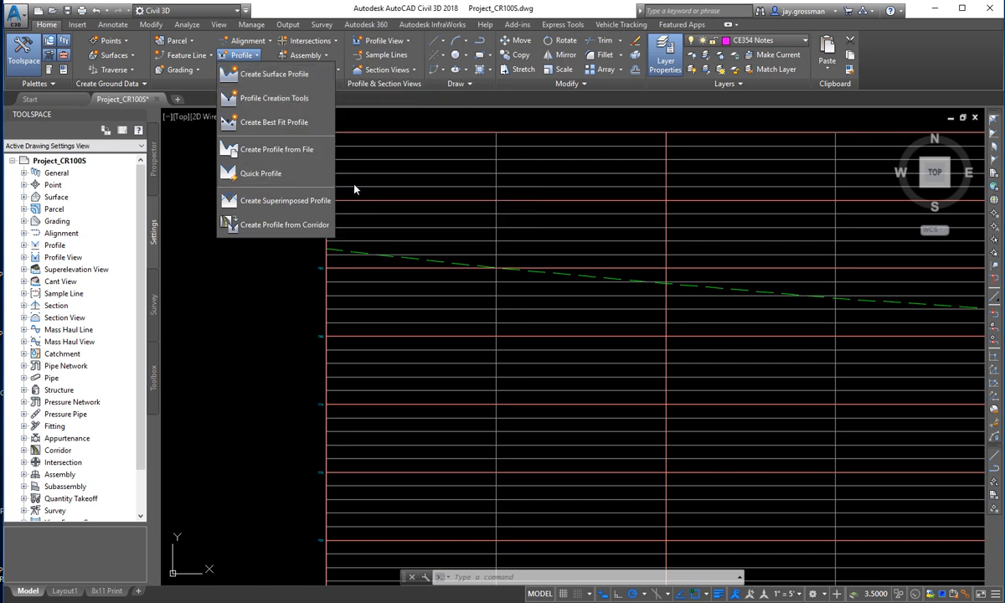
click(260, 97)
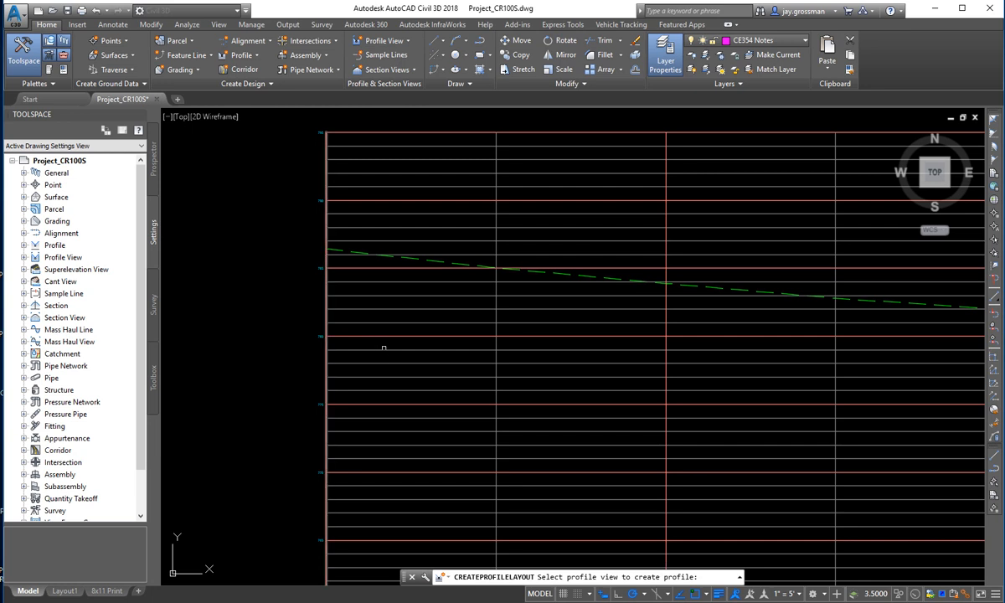
click(326, 303)
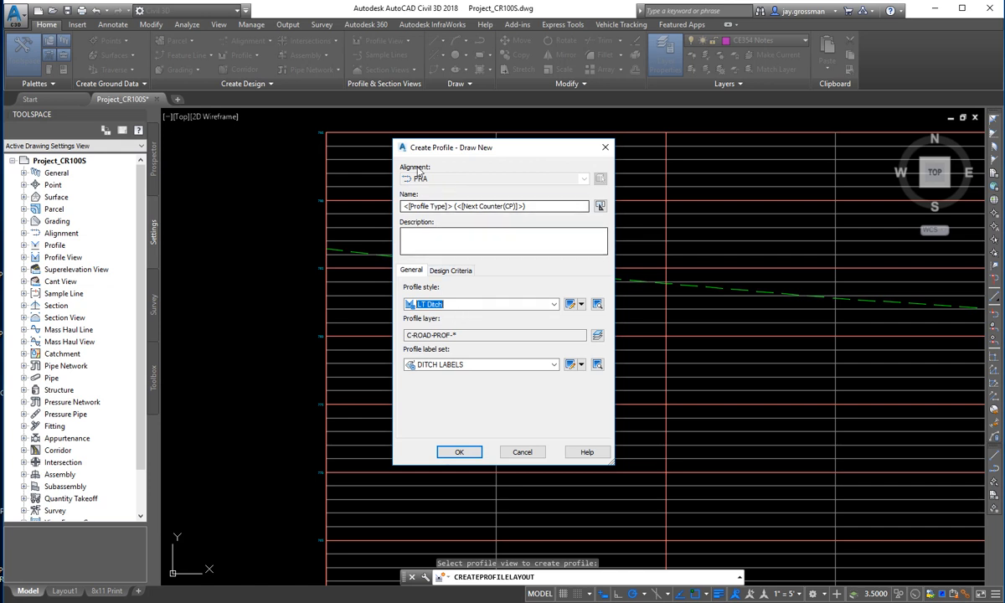
drag(527, 206, 403, 223)
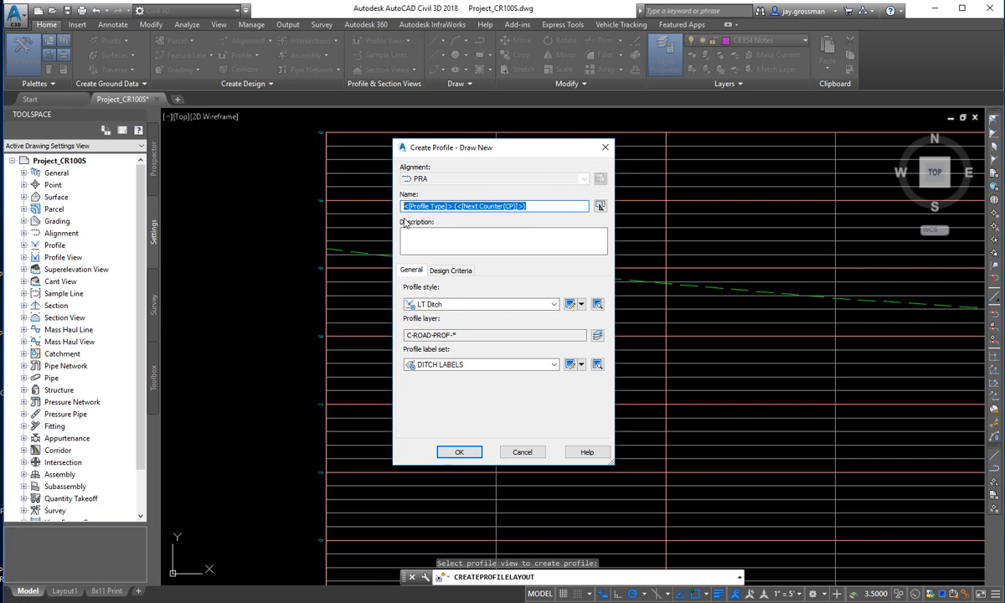
text(PRA)
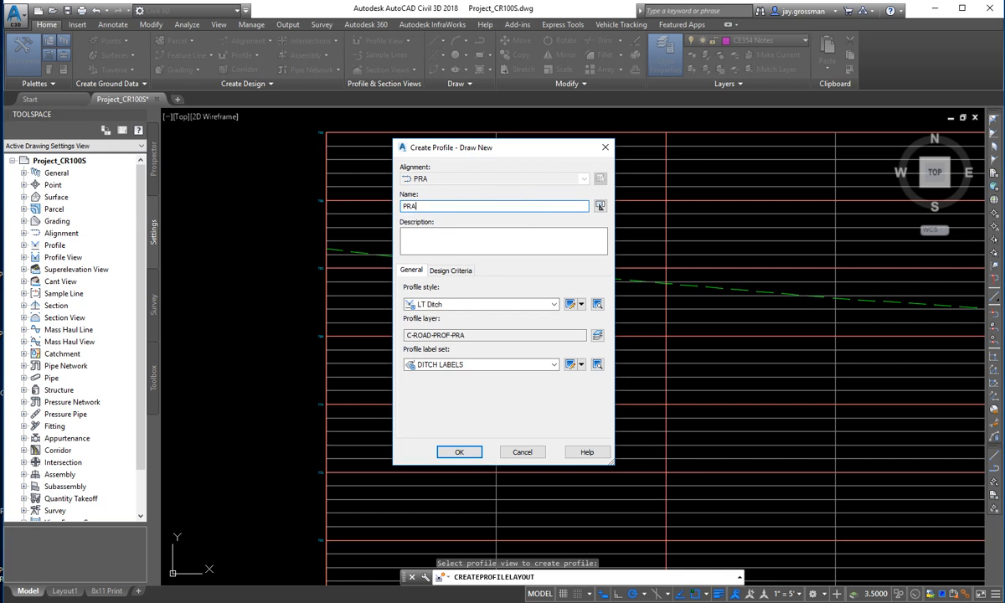
click(553, 303)
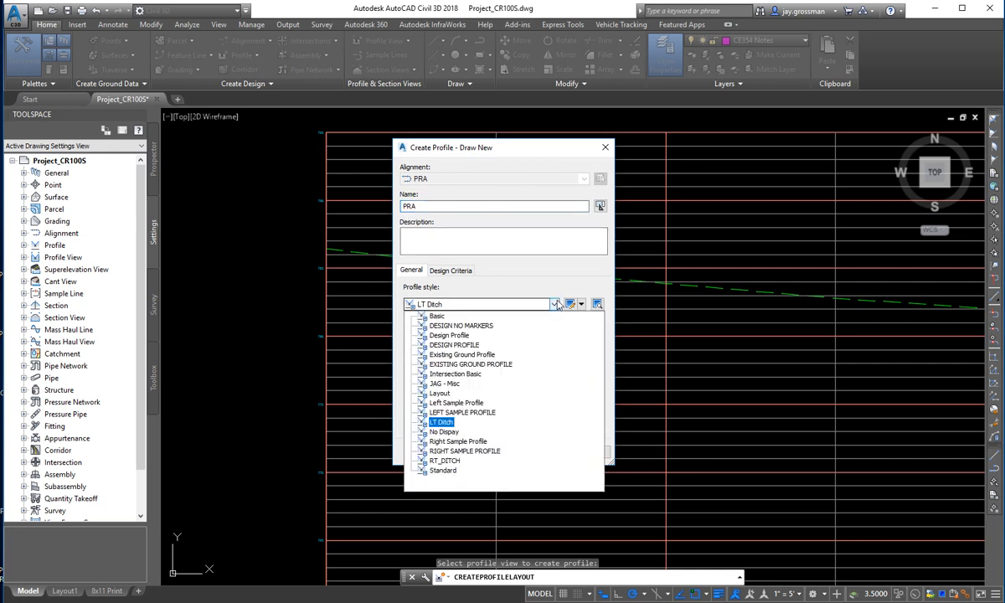
click(467, 347)
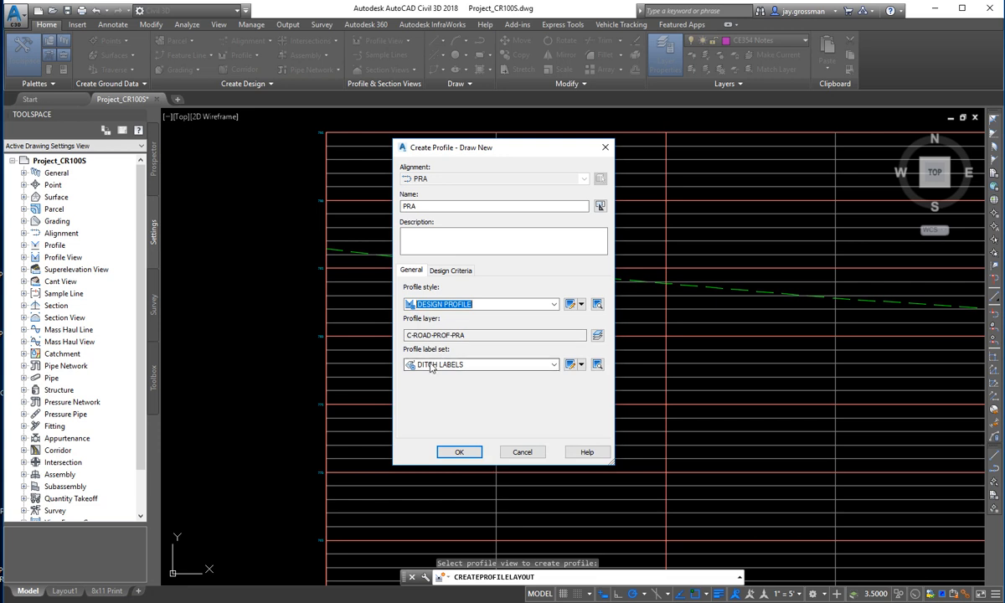
click(552, 365)
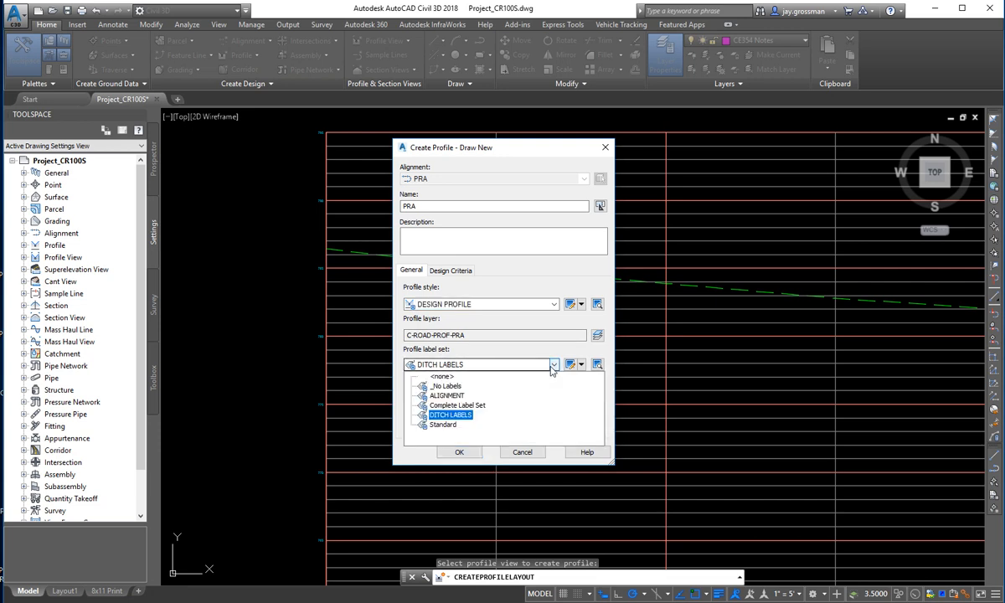
click(447, 395)
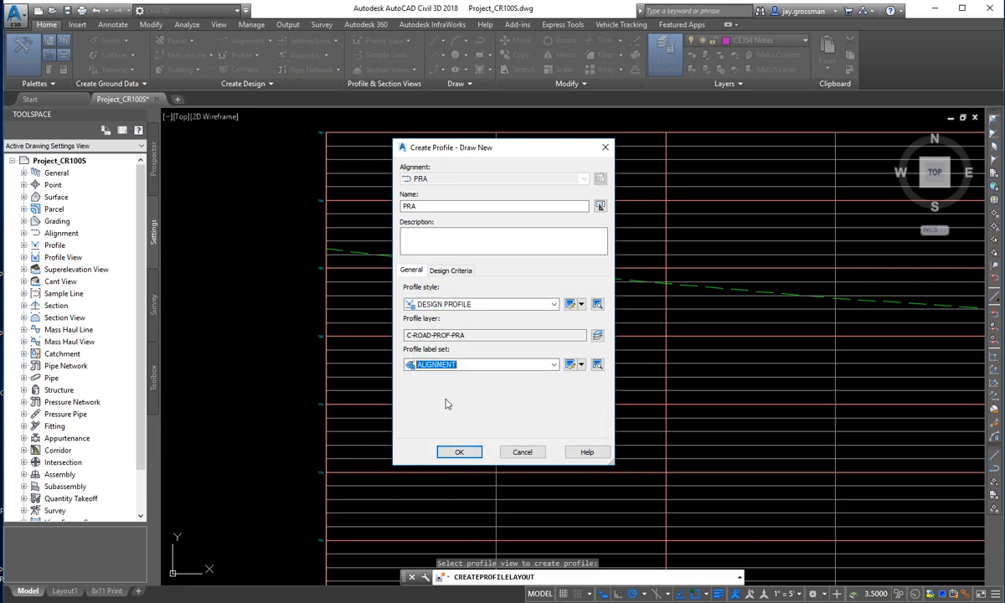
click(459, 452)
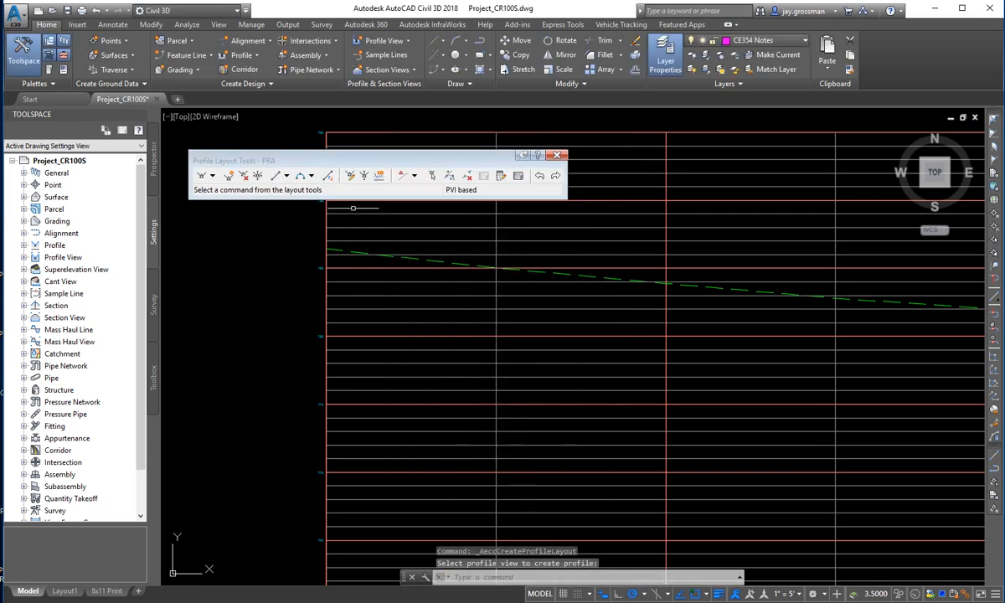
Draw the first PRA tangent without curves from the ground line's start to just before the first interior vertical grid line, near elevation 785
drag(359, 160, 343, 136)
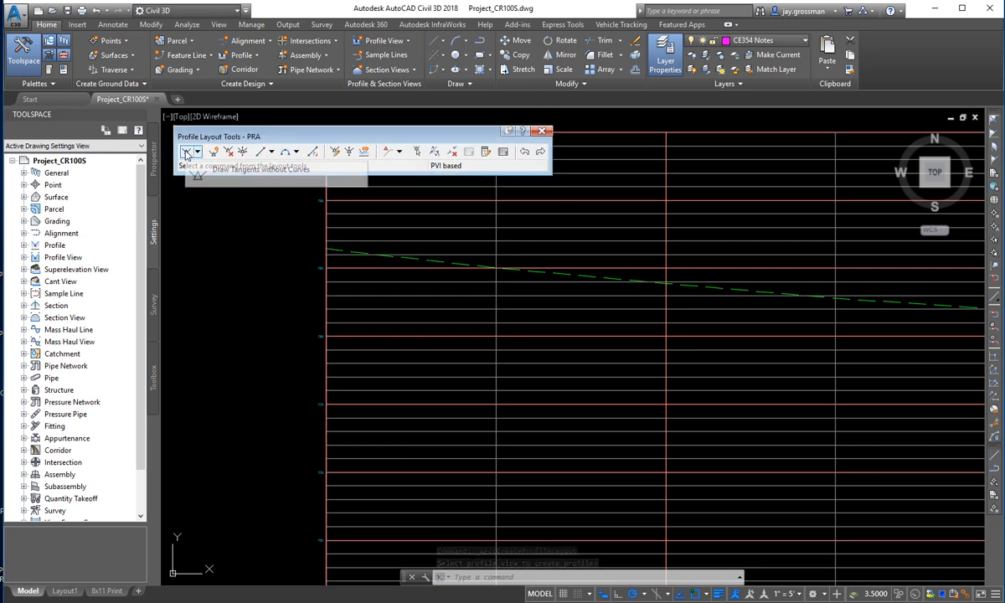
click(185, 153)
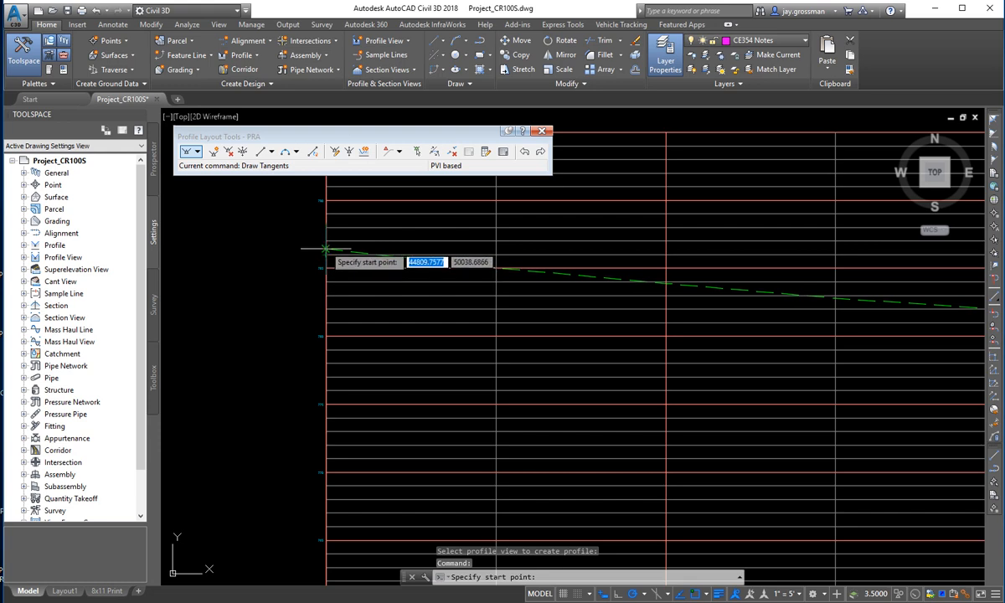
scroll(323, 254, up, 3)
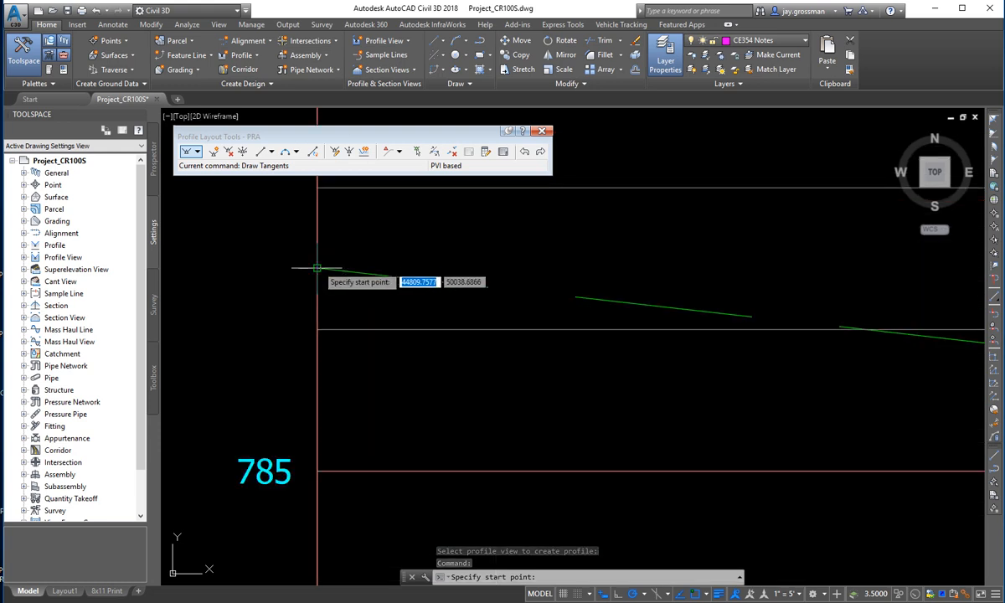
click(317, 268)
scroll(685, 342, down, 5)
middle_drag(792, 407, 511, 361)
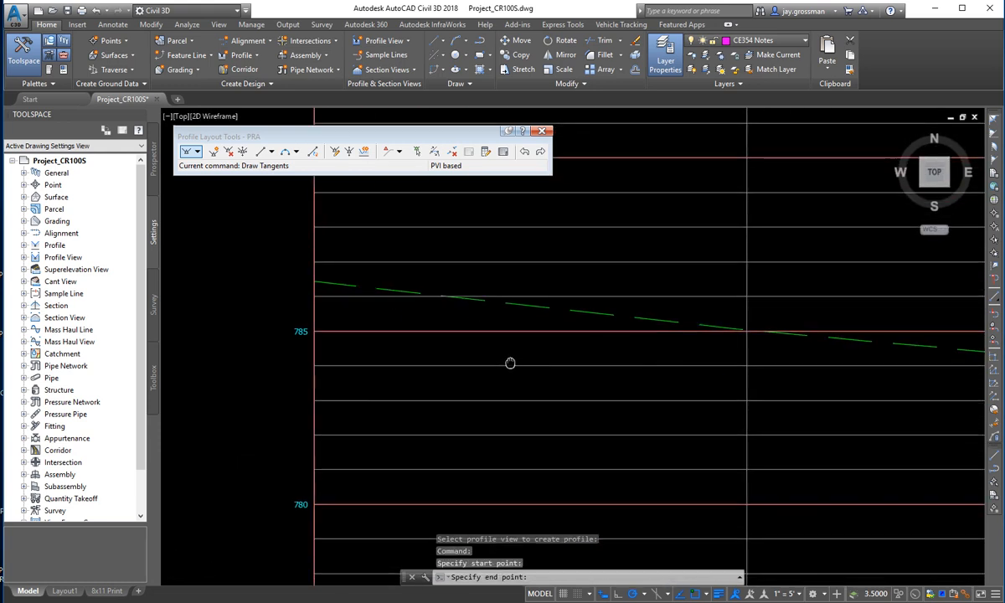
middle_drag(629, 352, 474, 332)
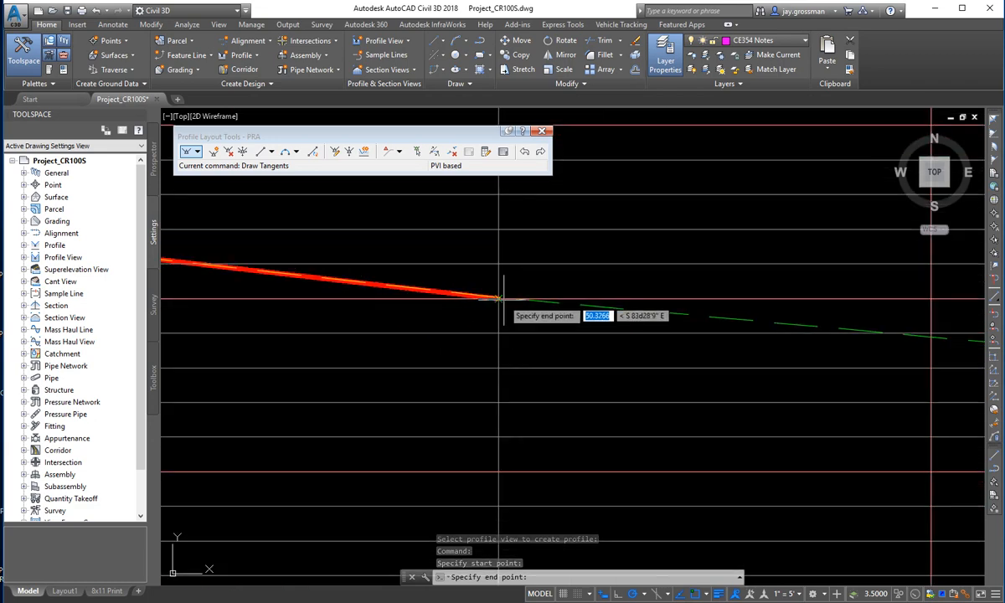
scroll(499, 289, up, 4)
scroll(493, 288, up, 3)
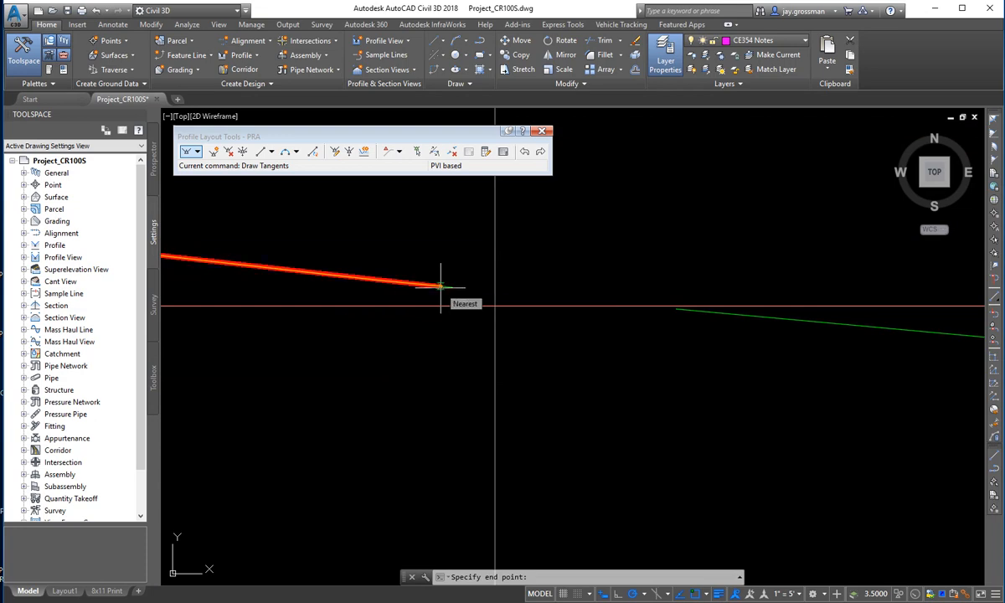
click(442, 285)
Add a short tangent ending near the first interior vertical grid line at about elevation 785
middle_drag(449, 285, 651, 410)
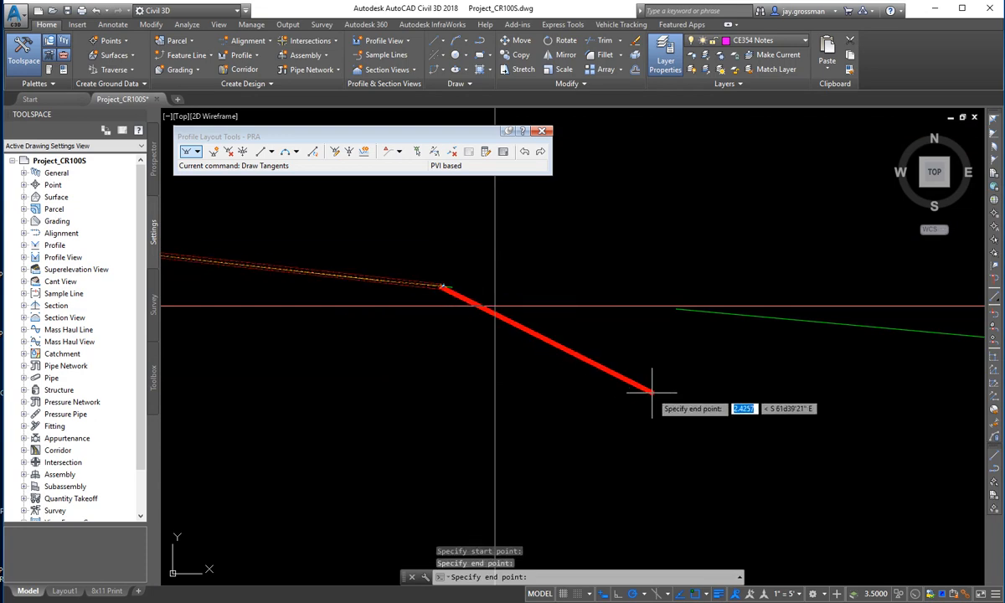
scroll(661, 410, up, 2)
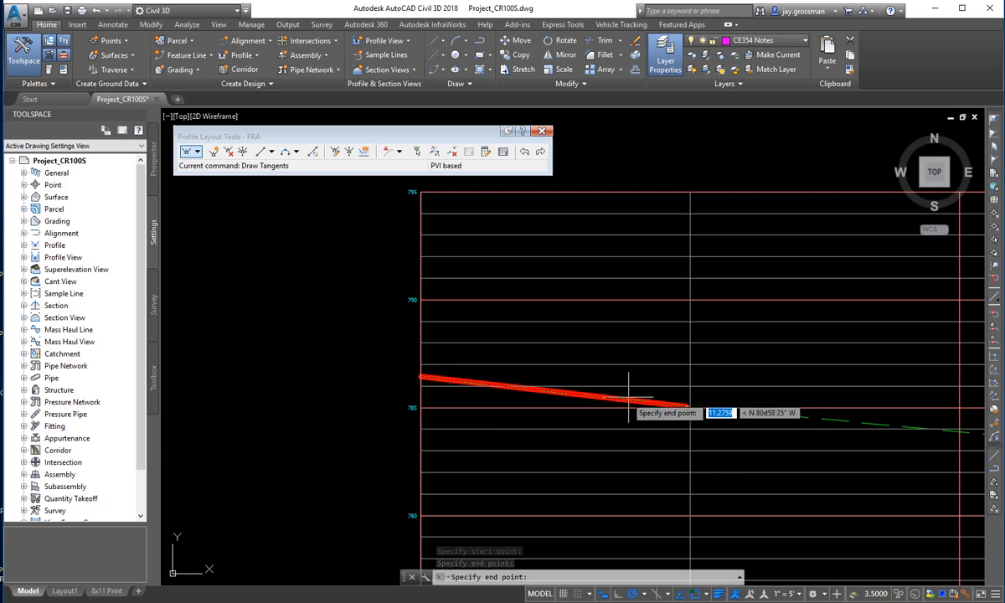
click(685, 407)
Examine the existing ground line's crests and sags beyond the end of the last PRA tangent
middle_drag(885, 491, 554, 394)
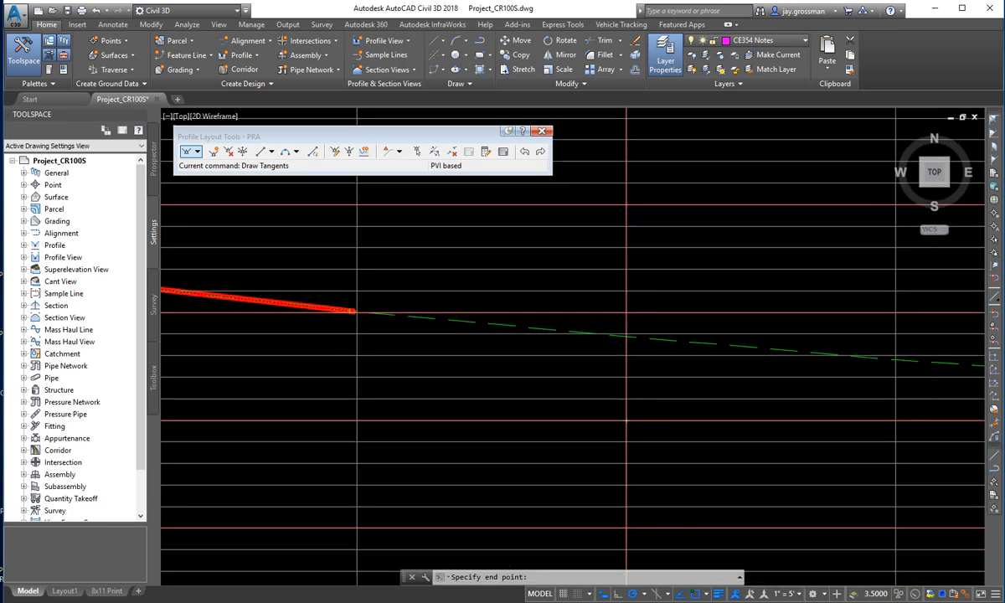
scroll(638, 404, down, 2)
middle_drag(809, 460, 666, 444)
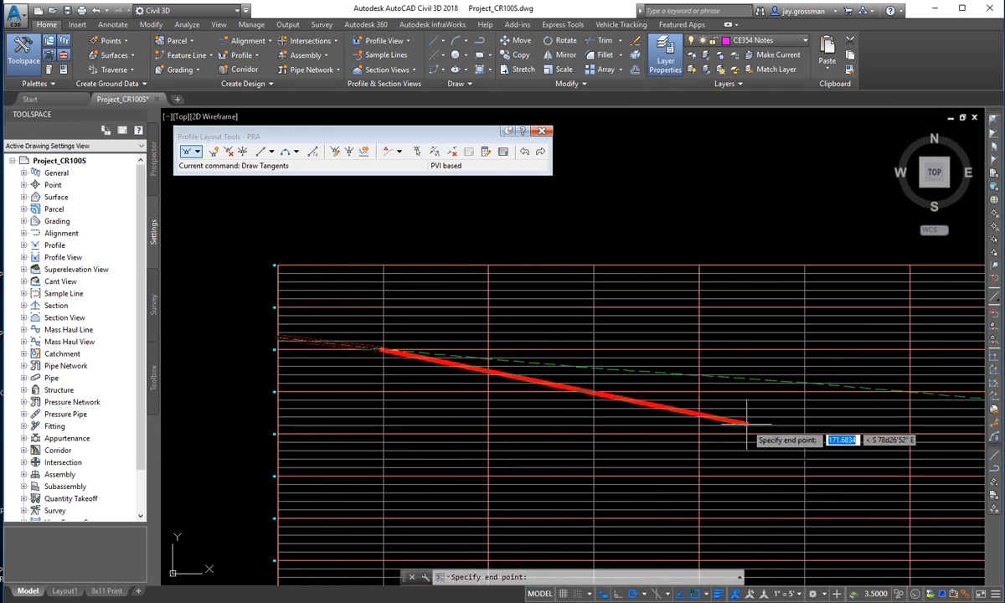
middle_drag(747, 485, 562, 492)
middle_drag(709, 460, 642, 391)
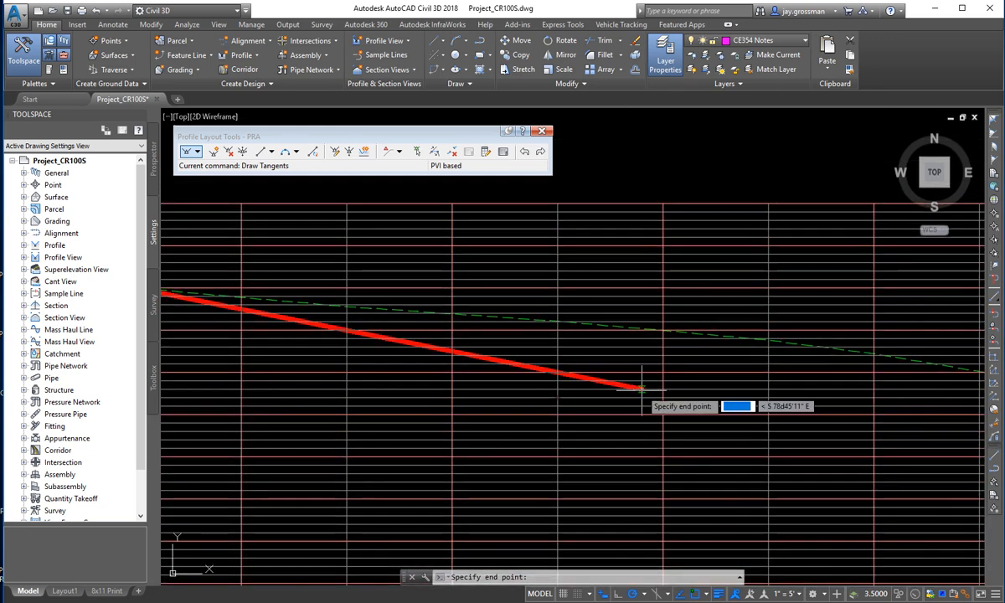
scroll(691, 406, down, 3)
middle_drag(780, 431, 567, 402)
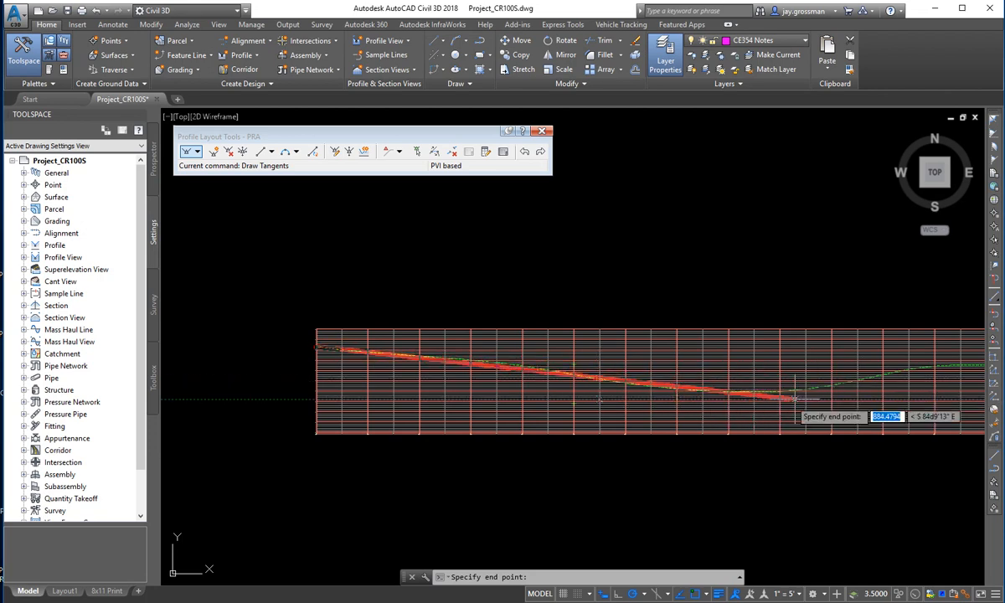
middle_drag(746, 379, 393, 368)
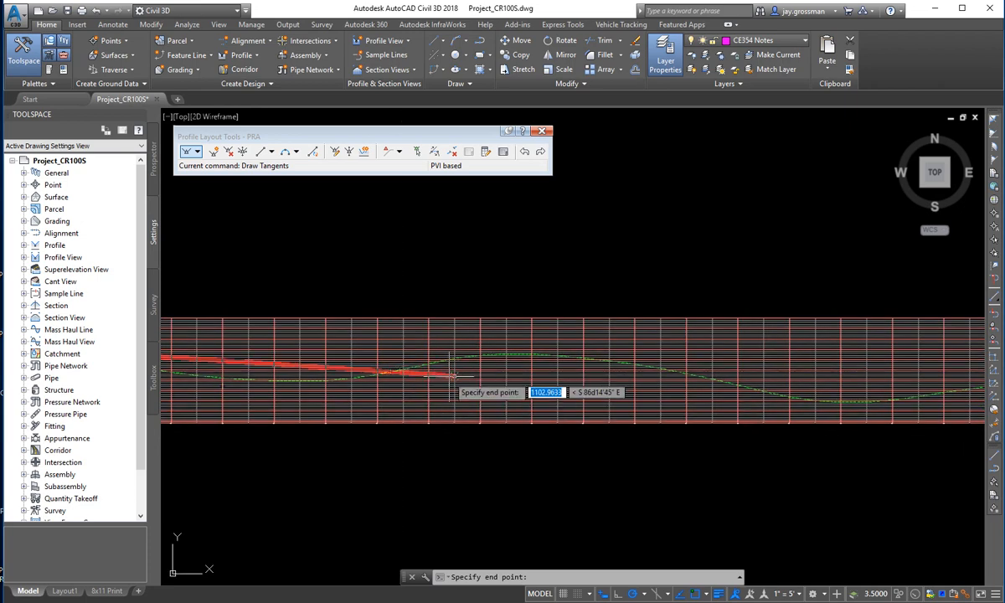
middle_drag(816, 392, 582, 370)
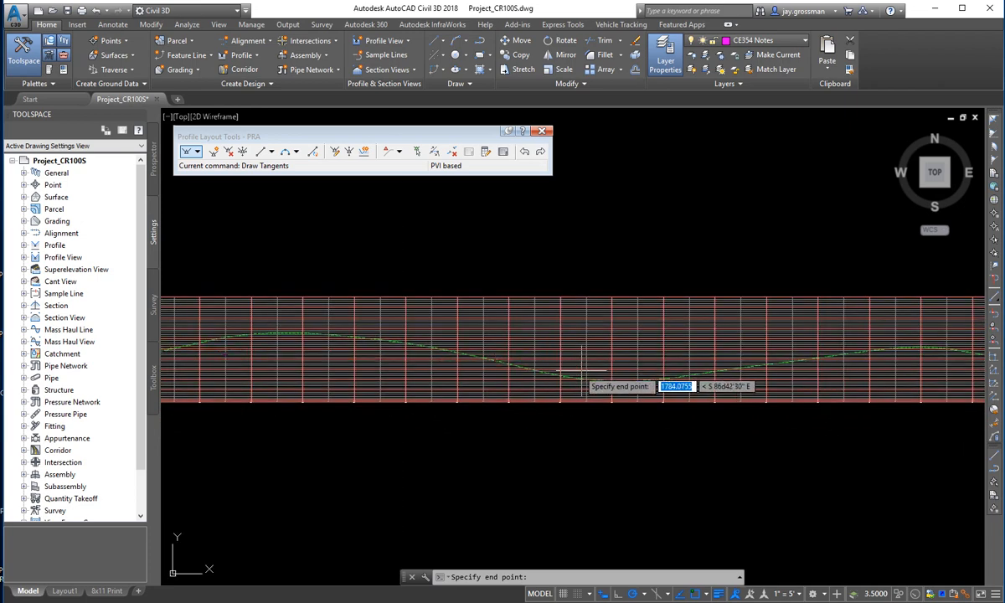
middle_drag(725, 371, 465, 365)
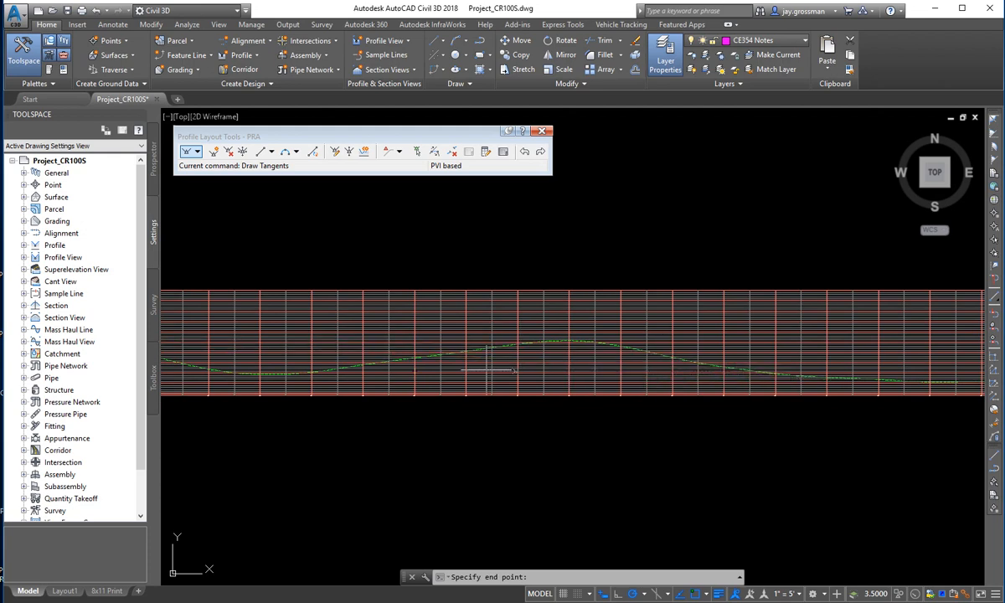
Add a gently falling tangent about 300 ft long, ending on a grid intersection just above the ground line before it steepens
middle_drag(311, 345, 628, 336)
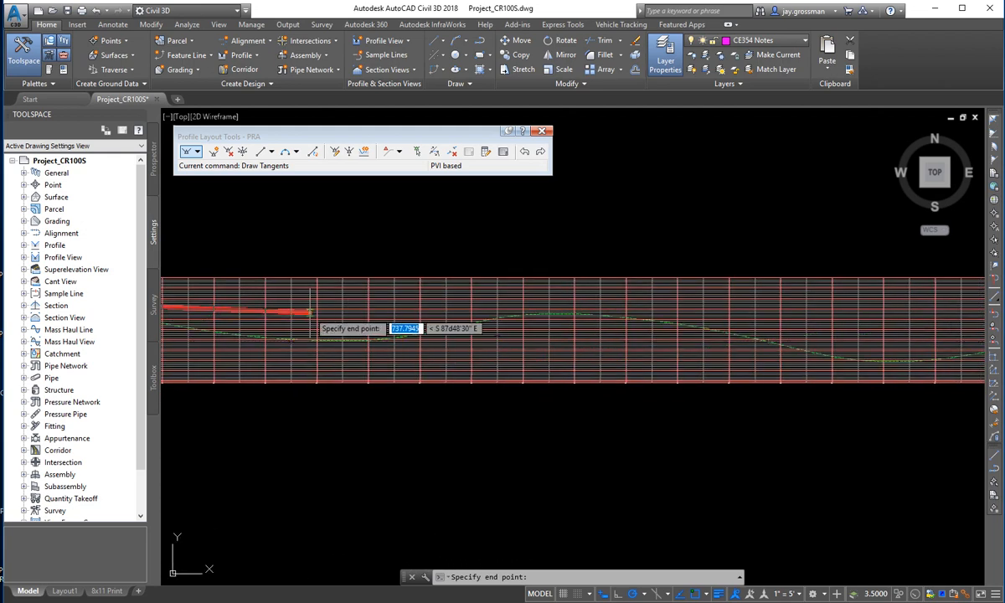
middle_drag(309, 316, 618, 344)
middle_drag(328, 366, 519, 362)
middle_drag(588, 370, 611, 352)
scroll(458, 336, up, 2)
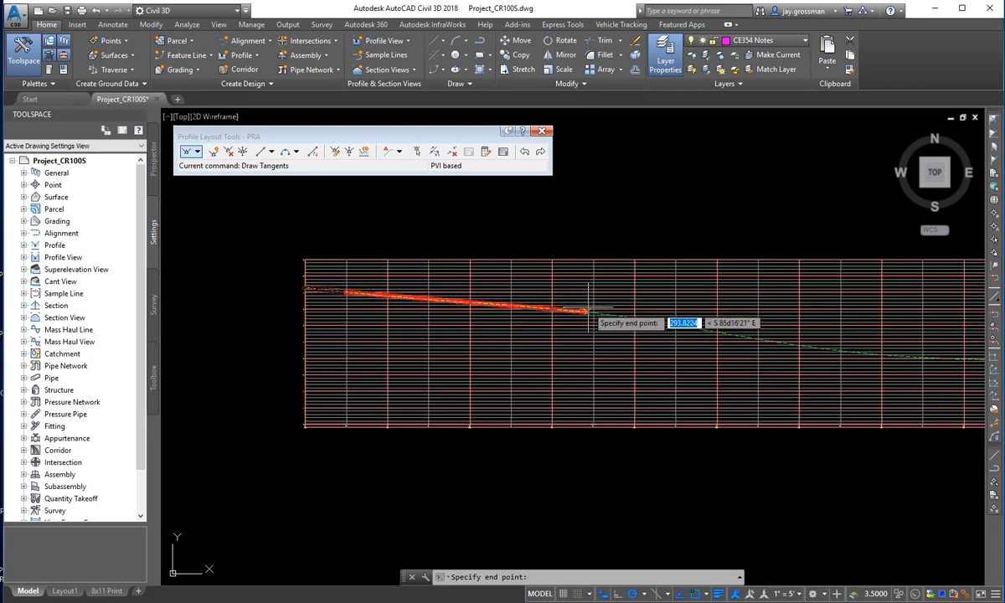
scroll(596, 331, up, 4)
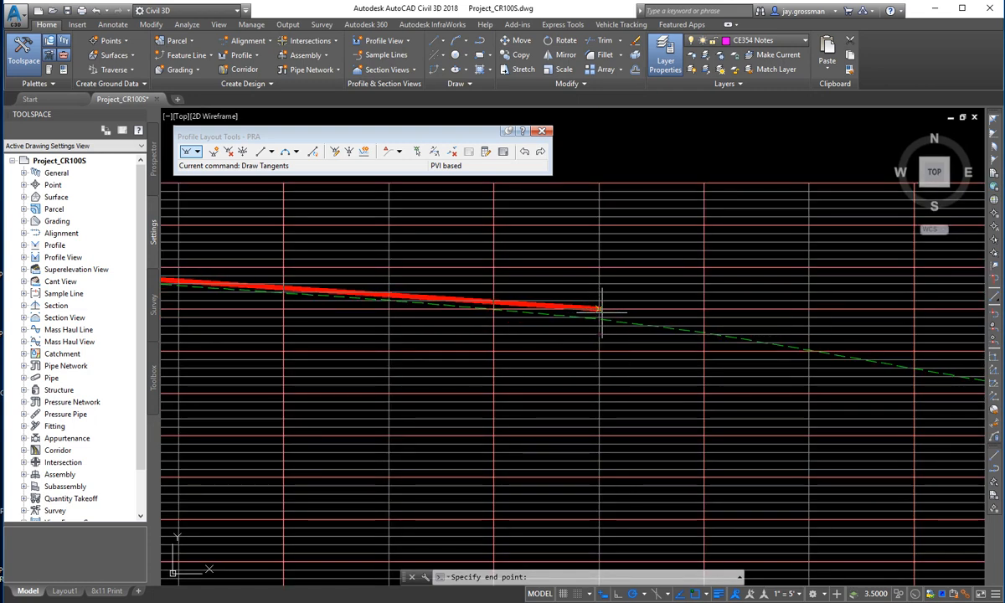
click(599, 309)
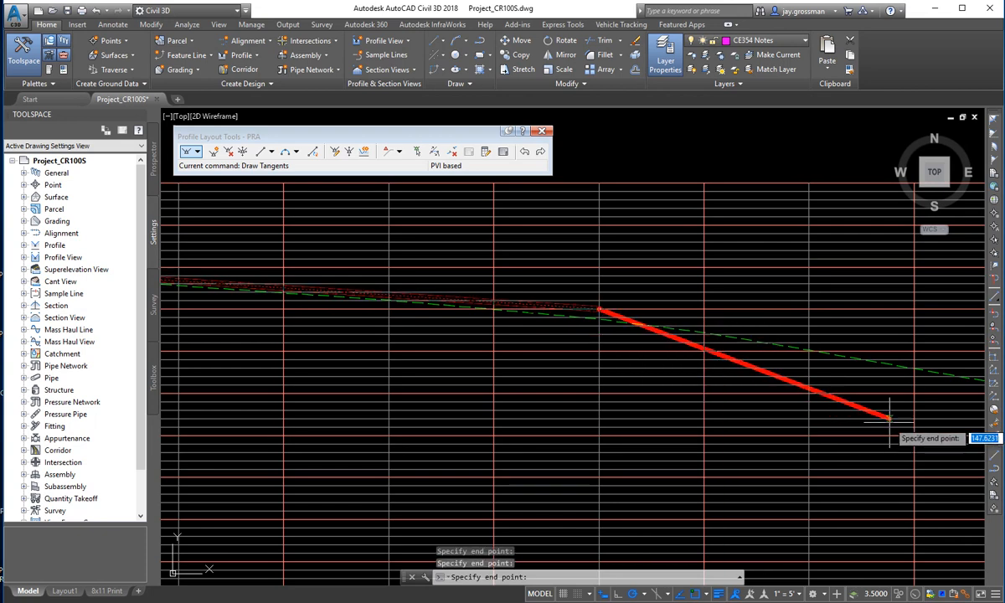
Add a steeper falling tangent that follows the ground line's descent and ends on a vertical grid line below its first sag
middle_drag(898, 415, 539, 349)
scroll(565, 374, down, 2)
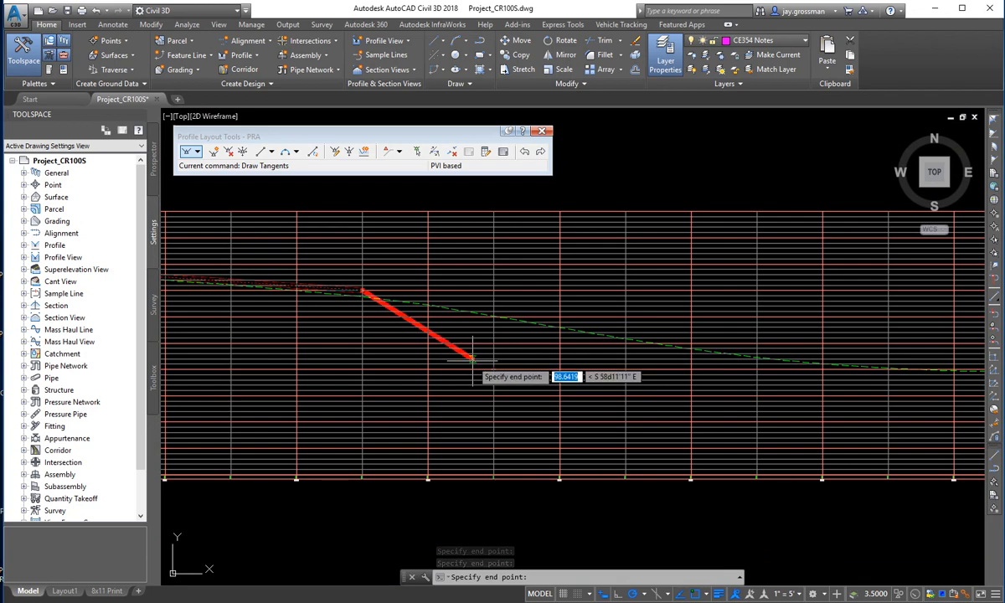
middle_drag(459, 360, 700, 368)
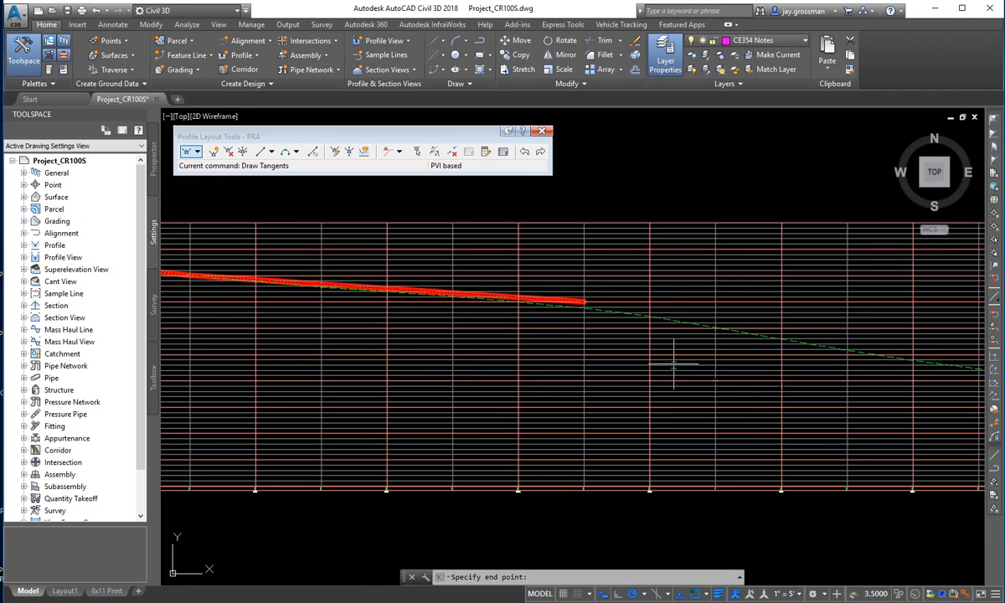
middle_drag(812, 396, 502, 355)
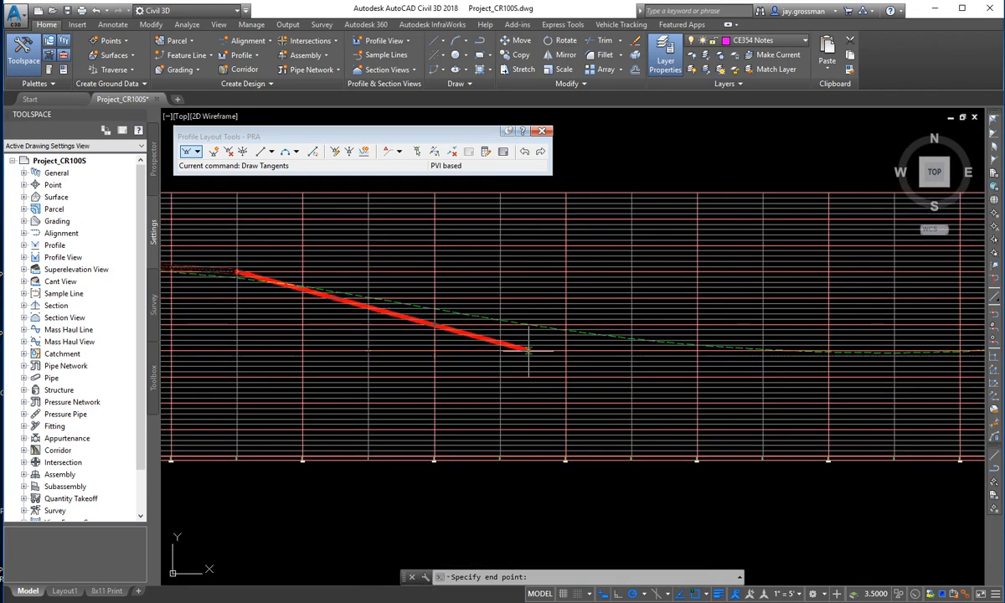
scroll(538, 321, up, 3)
scroll(538, 321, up, 2)
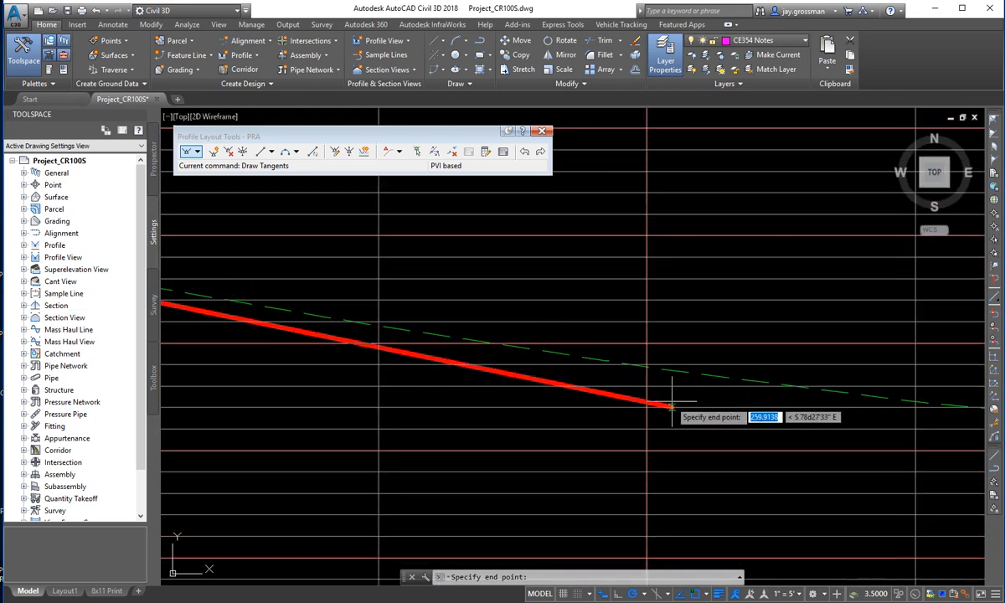
scroll(673, 406, down, 3)
middle_drag(807, 462, 623, 402)
scroll(692, 396, down, 2)
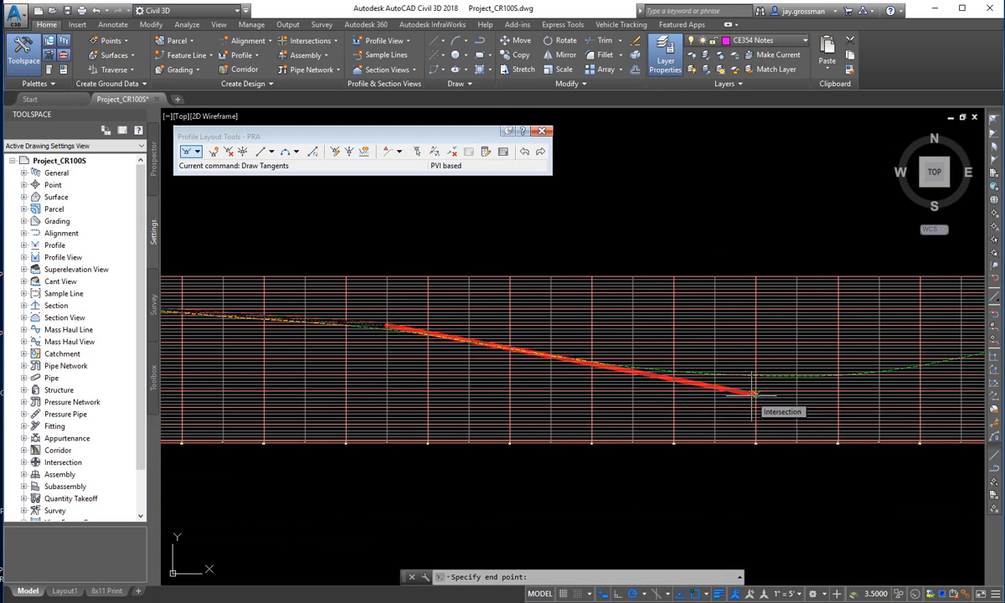
click(795, 404)
Check the falling tangent's fit against the ground line, and add a rising tangent to a grid intersection above the first crest
middle_drag(711, 396, 496, 392)
scroll(497, 392, up, 5)
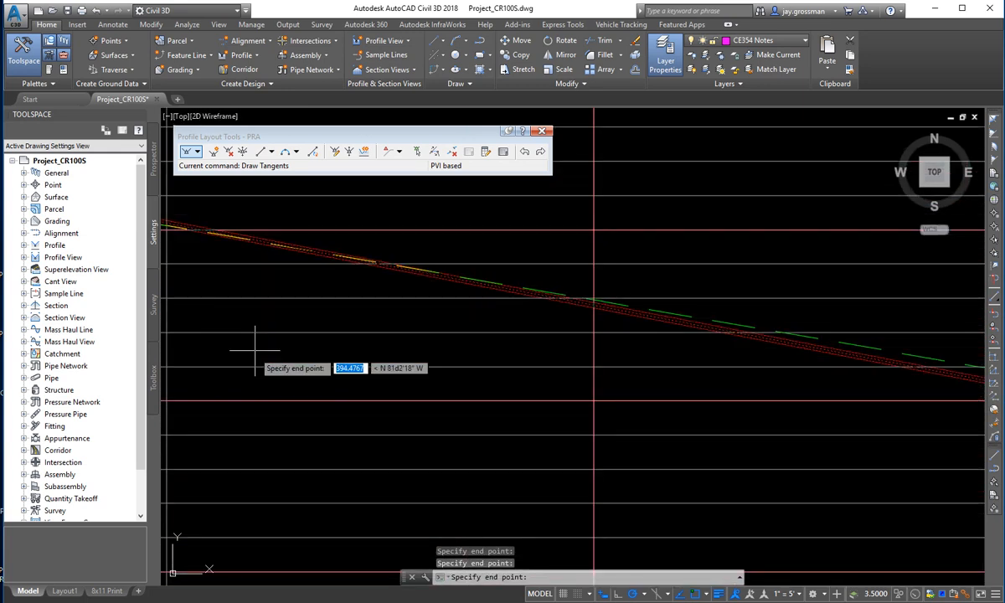
scroll(449, 375, down, 5)
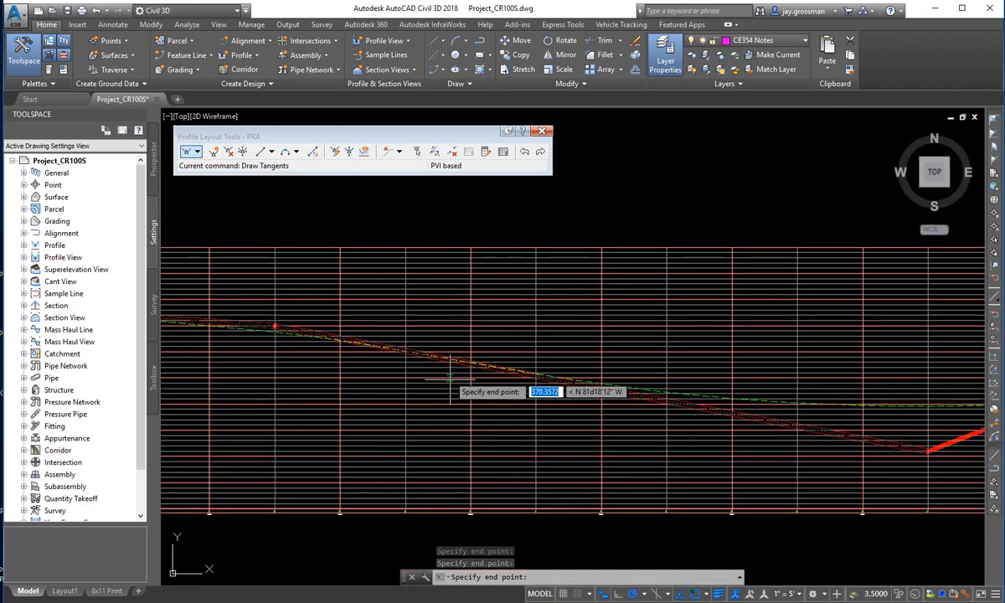
scroll(881, 474, down, 3)
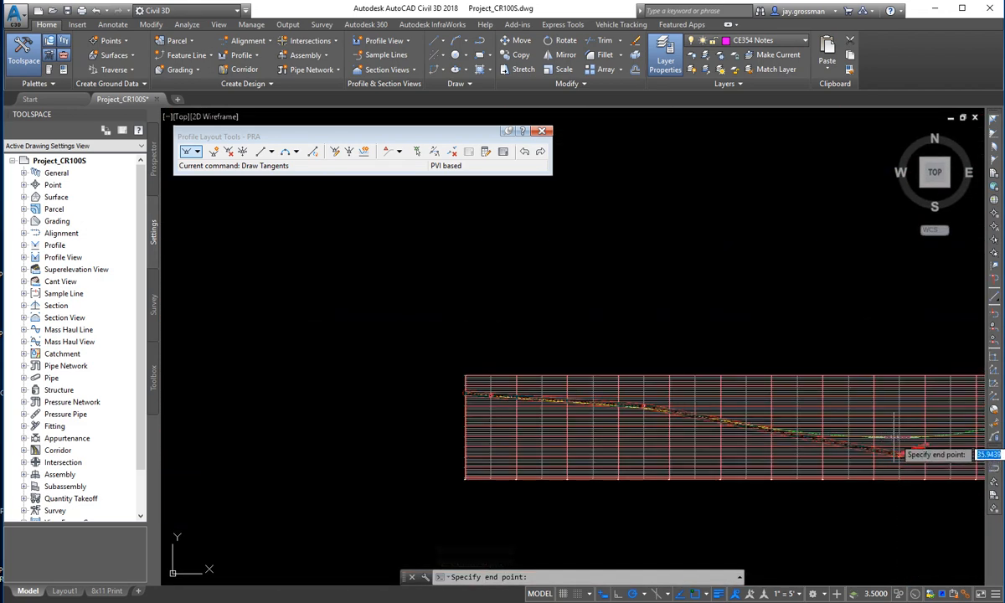
middle_drag(883, 461, 465, 435)
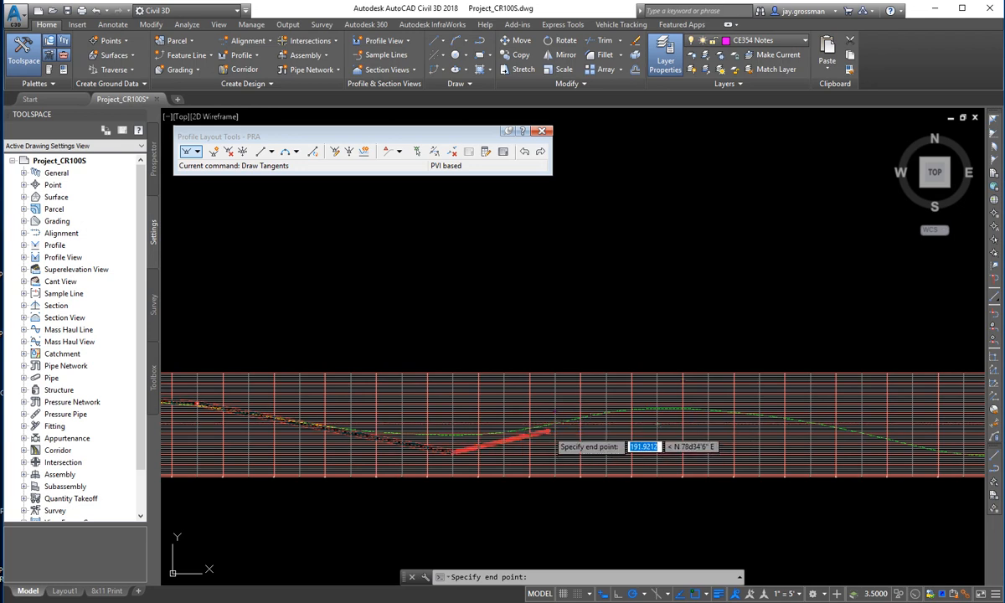
scroll(565, 422, up, 2)
scroll(565, 422, up, 2)
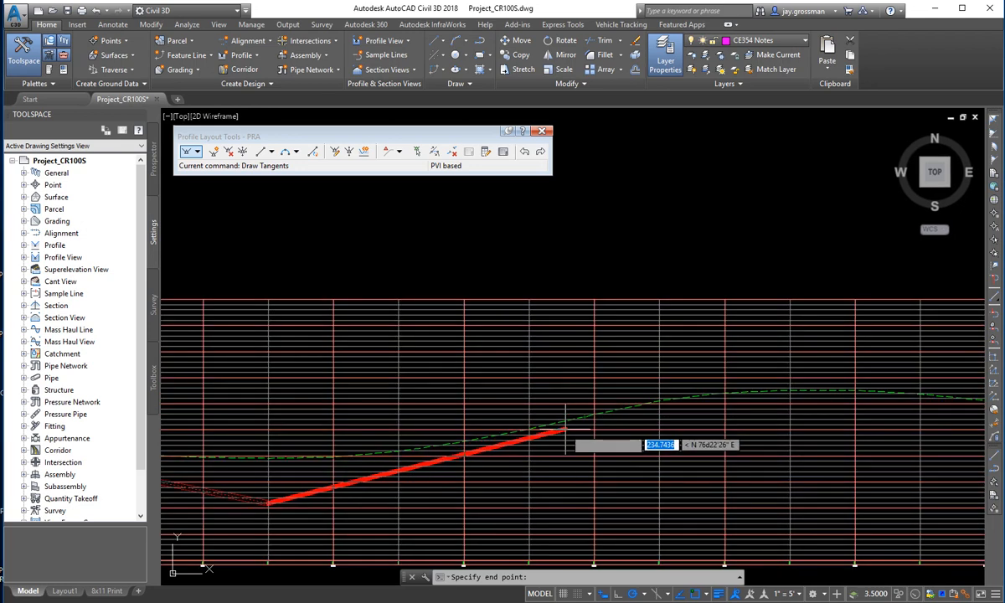
scroll(667, 403, down, 2)
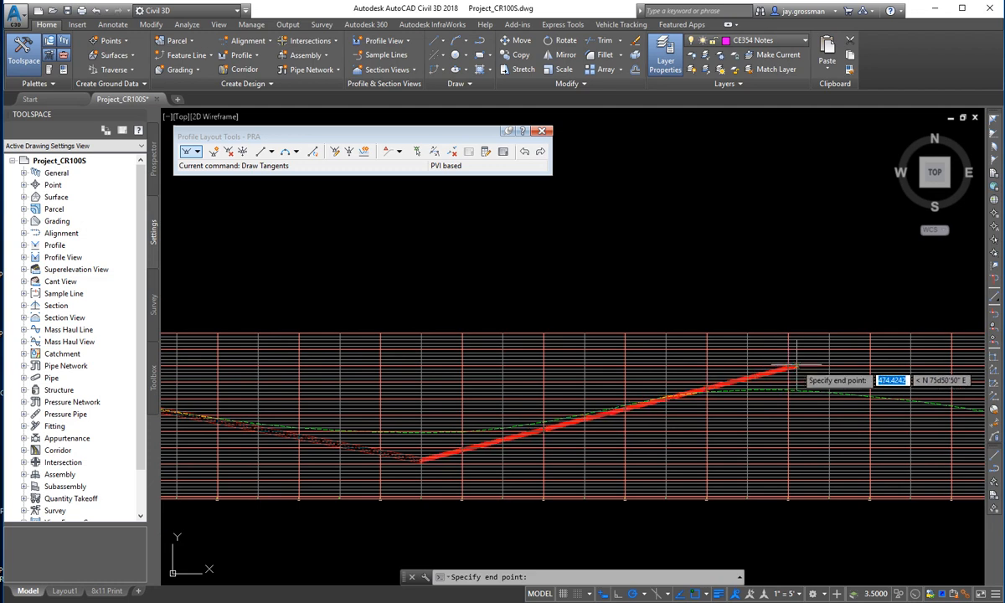
middle_drag(790, 365, 644, 389)
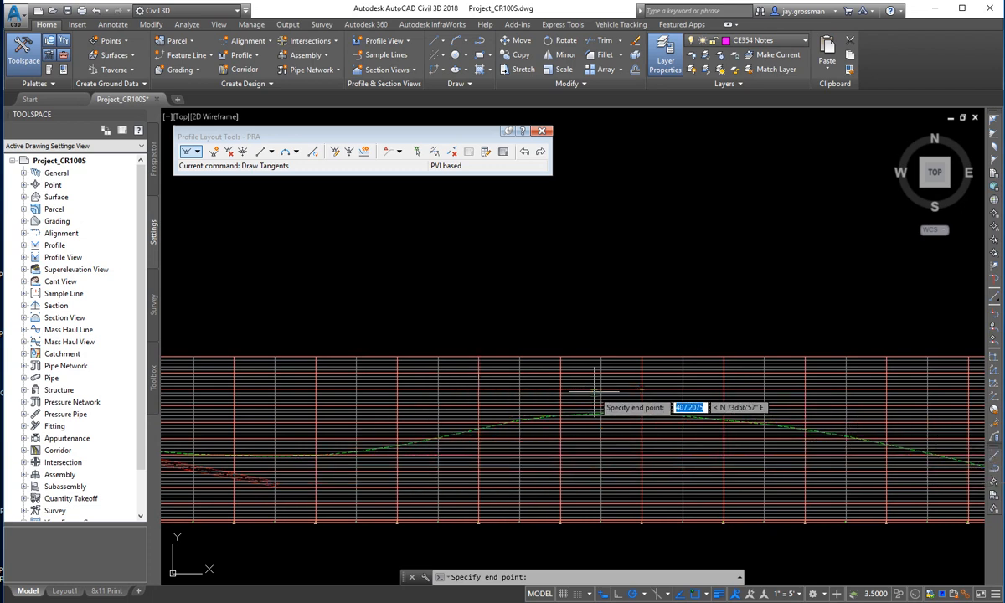
click(641, 386)
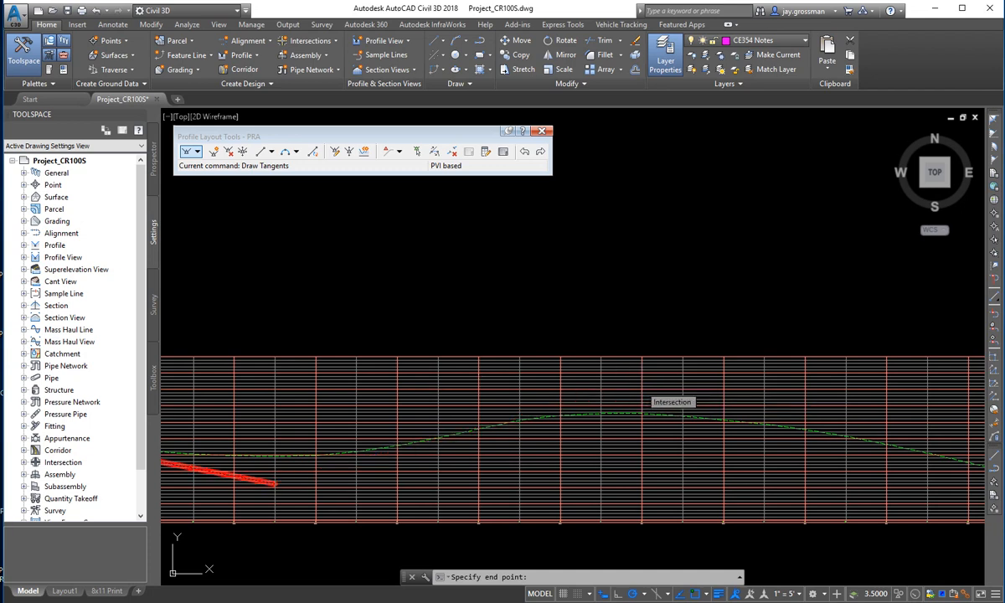
Add a falling tangent to below the ground line's second sag and a rising tangent to just above its second crest
middle_drag(875, 471, 632, 349)
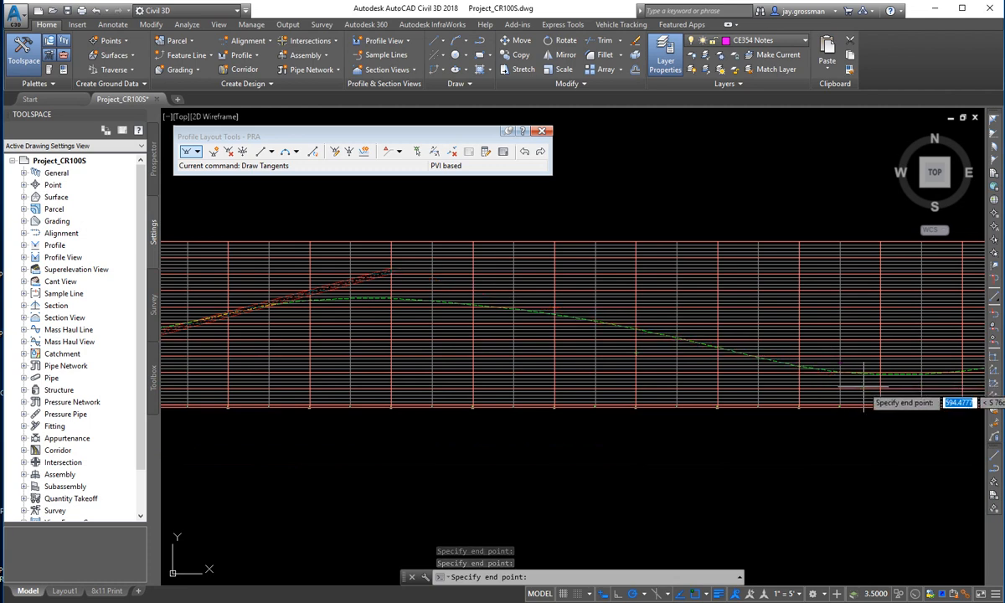
middle_drag(892, 399, 699, 376)
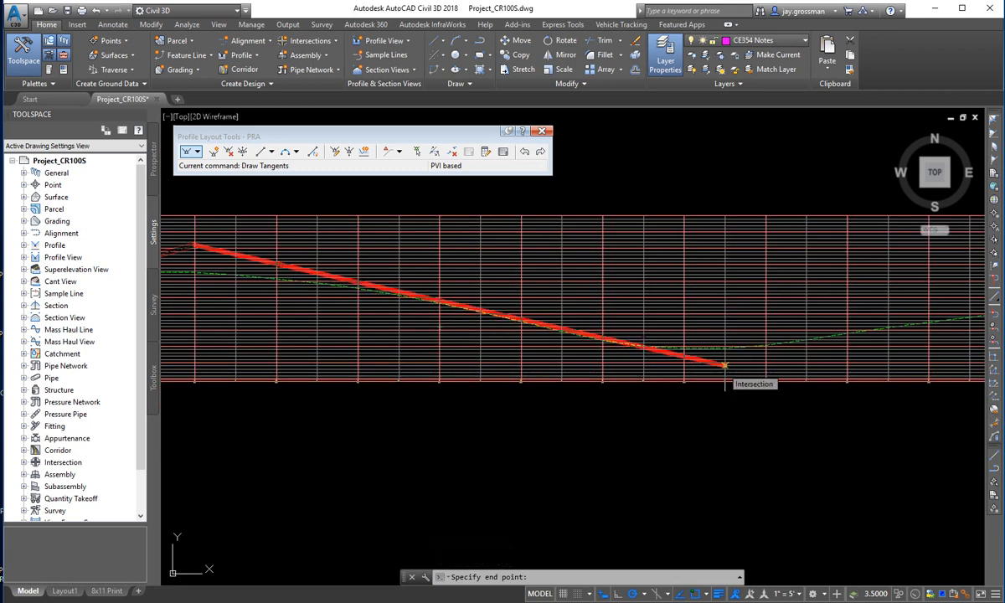
click(724, 369)
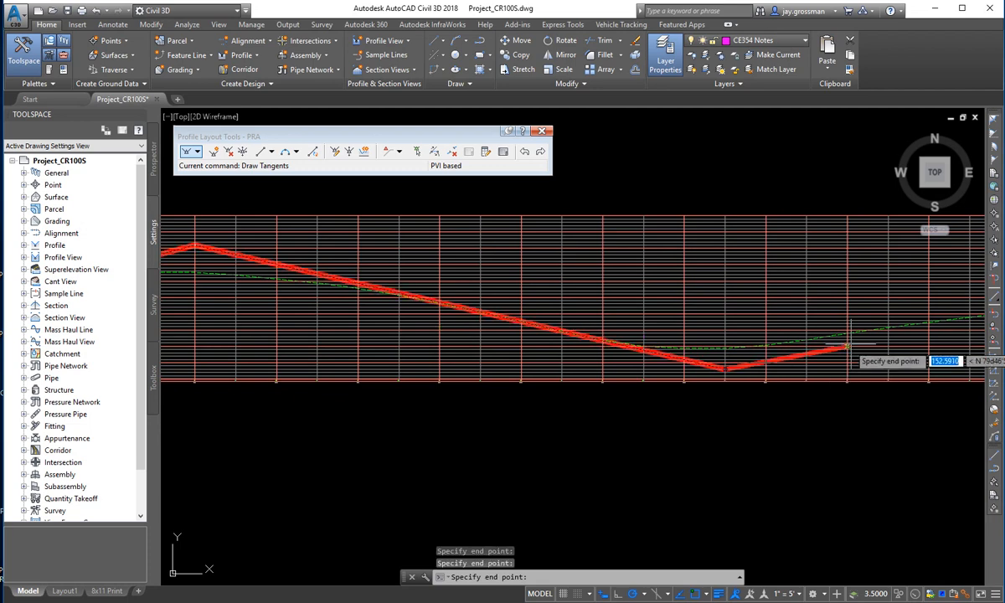
middle_drag(921, 331, 429, 384)
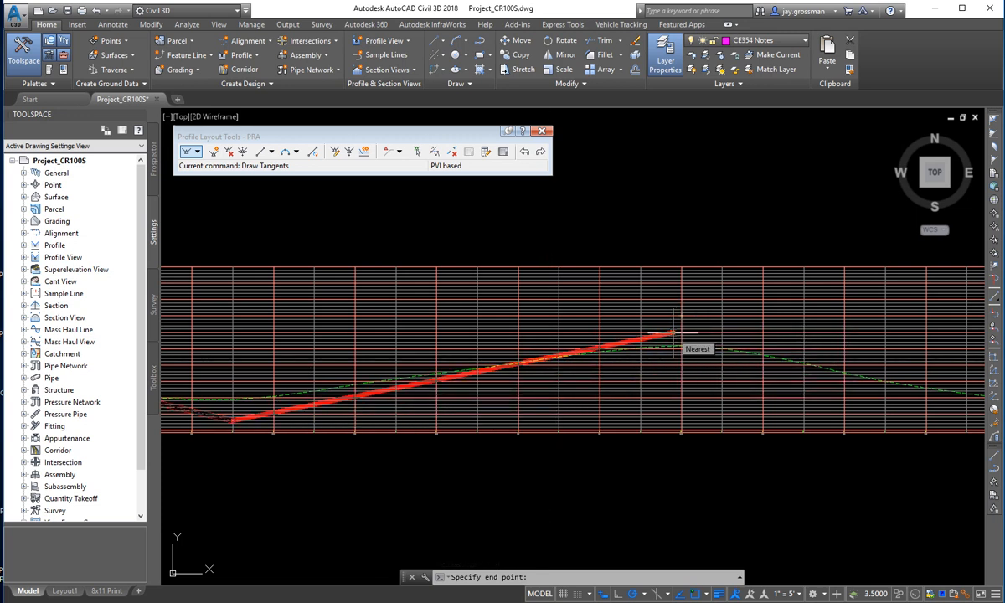
click(672, 333)
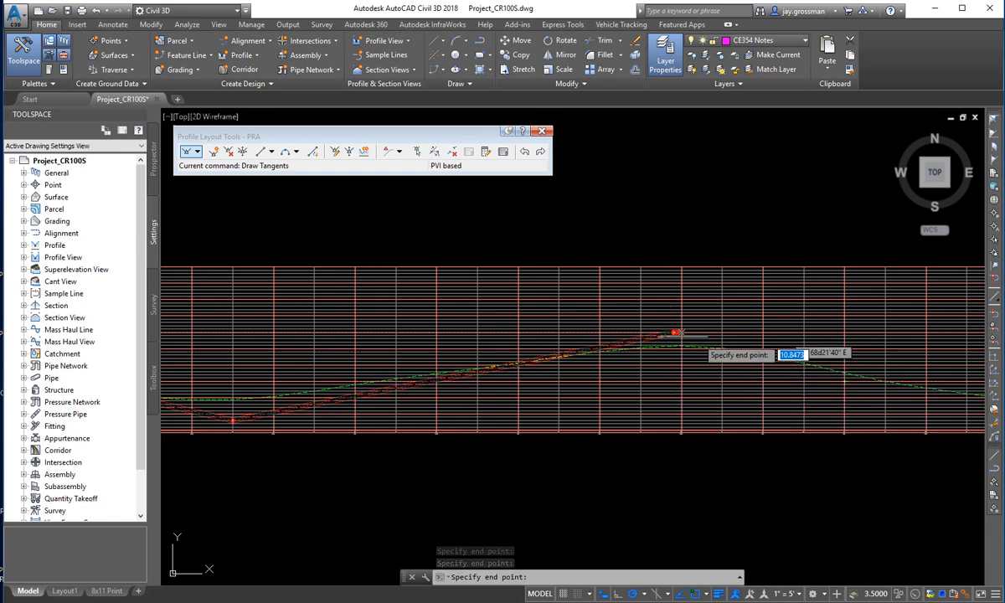
Add a falling tangent about 384 ft long from the second crest, ending just below the ground line where it flattens
mouse_move(834, 383)
middle_down()
mouse_move(694, 366)
mouse_move(480, 292)
middle_up()
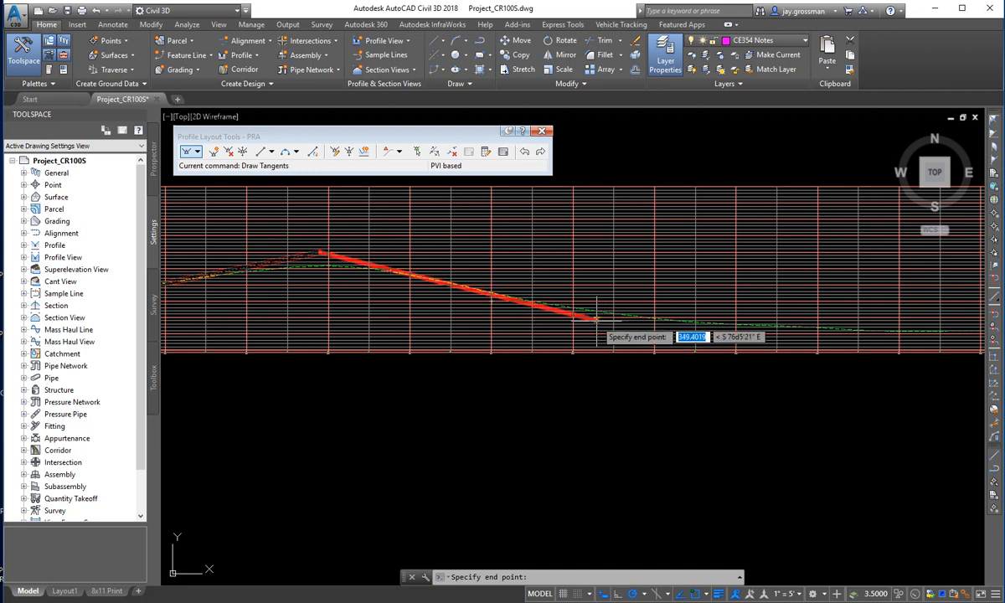
scroll(596, 318, up, 2)
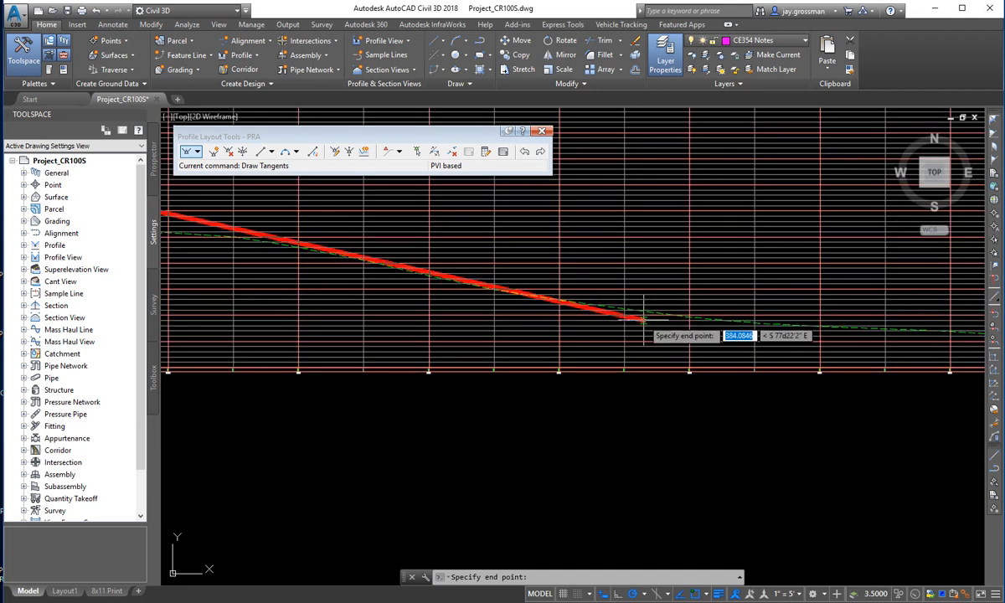
click(643, 319)
Add a nearly flat tangent about 708 ft long along the low stretch, ending where the ground line starts to rise again
middle_drag(903, 332, 260, 338)
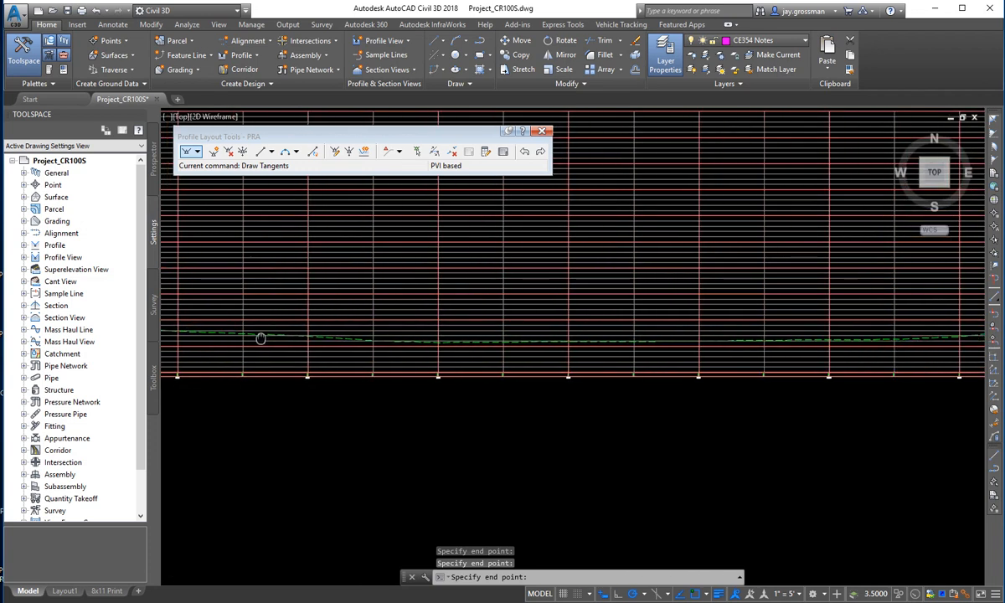
scroll(280, 332, down, 2)
middle_drag(817, 350, 566, 341)
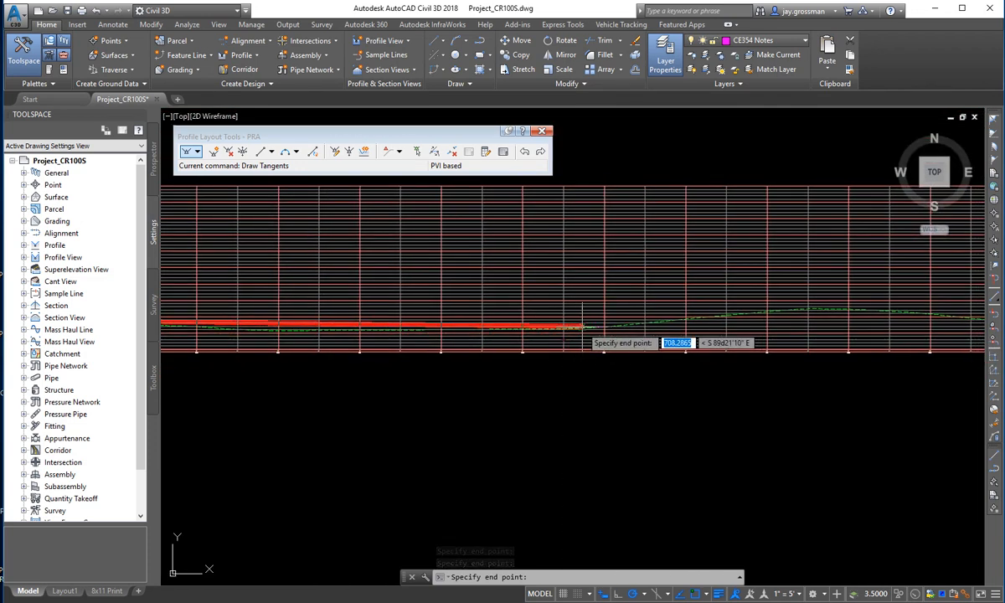
click(583, 326)
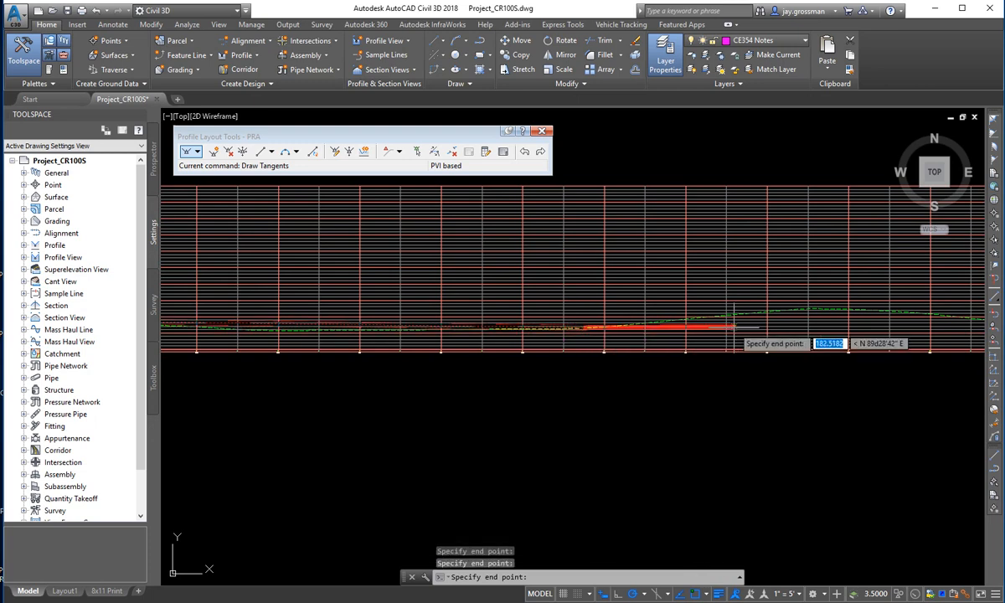
Add a rising tangent to above the next crest at about 139+00, elevation 760, and a falling one to about 142+00, elevation 750
middle_drag(829, 320, 473, 295)
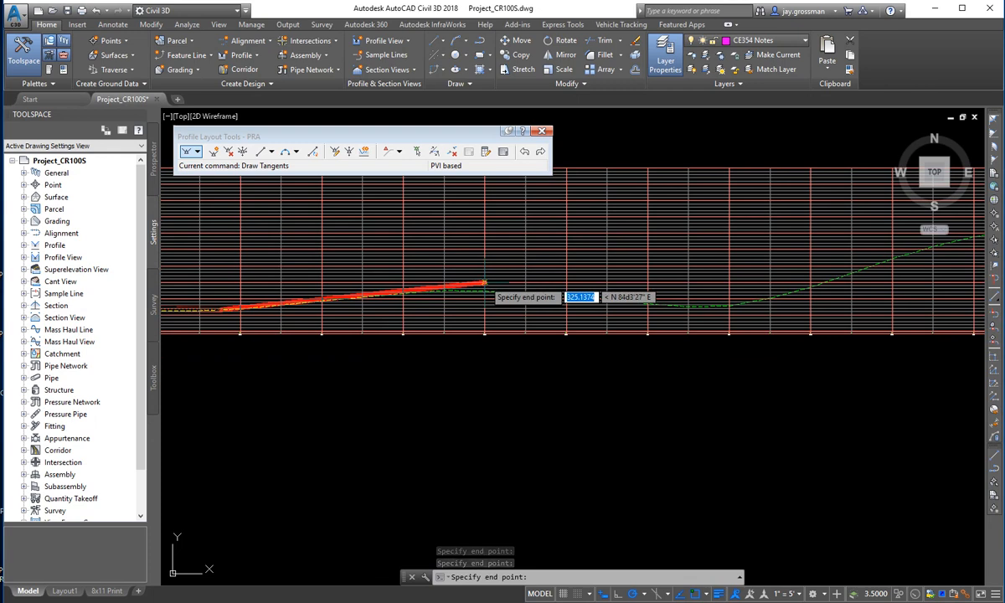
click(483, 283)
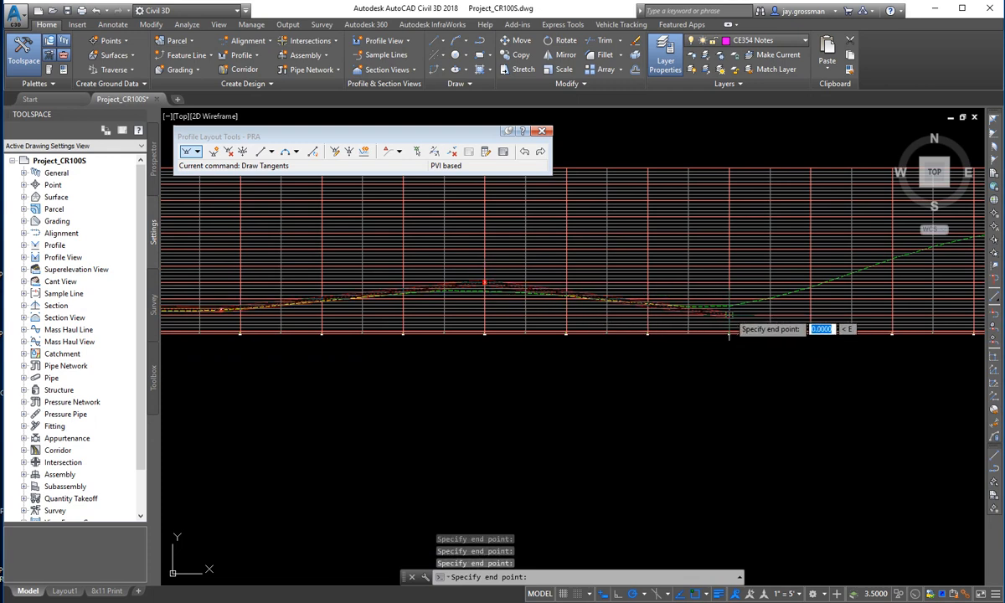
Add a steep rising tangent about 420 ft long, ending above the ground line at about station 146+00, elevation 782
middle_drag(926, 251, 488, 343)
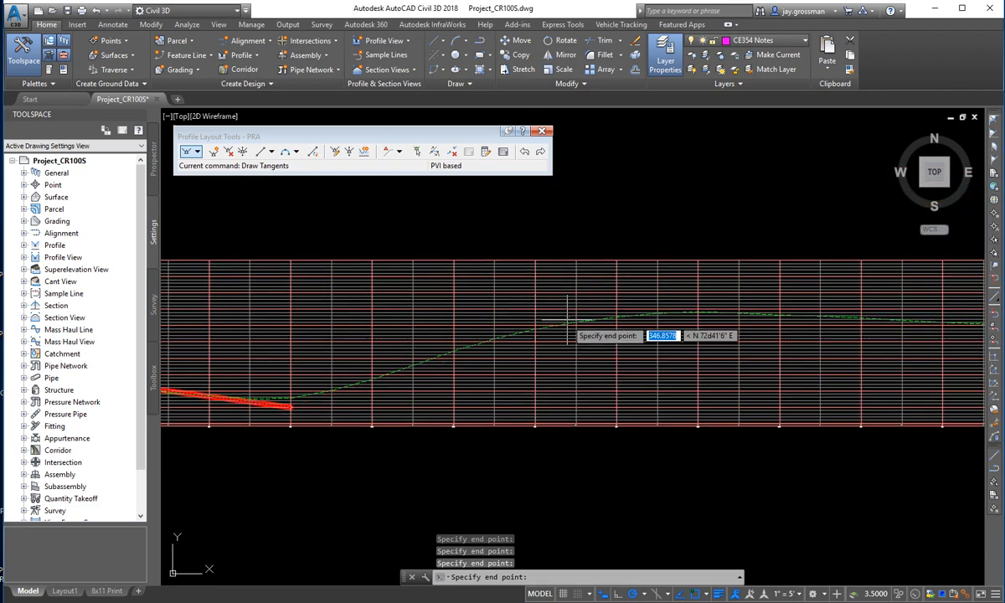
mouse_move(661, 285)
middle_down()
mouse_move(505, 303)
mouse_move(392, 299)
mouse_move(643, 282)
middle_up()
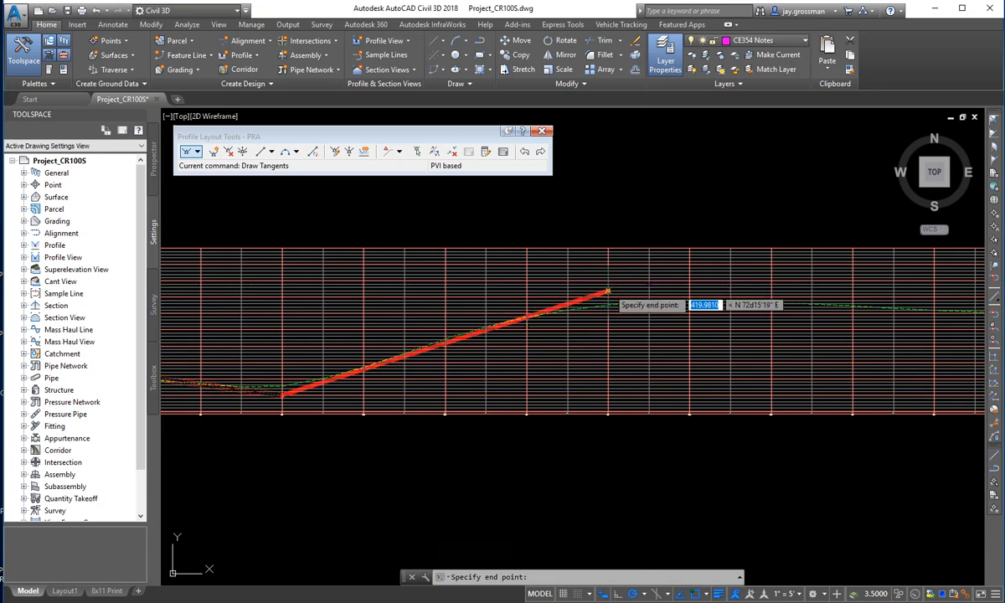
click(608, 291)
Add a falling tangent to the shallow sag at about 152+73, elevation 773, and a rising tangent to about 155+00, elevation 779
middle_drag(807, 340, 644, 331)
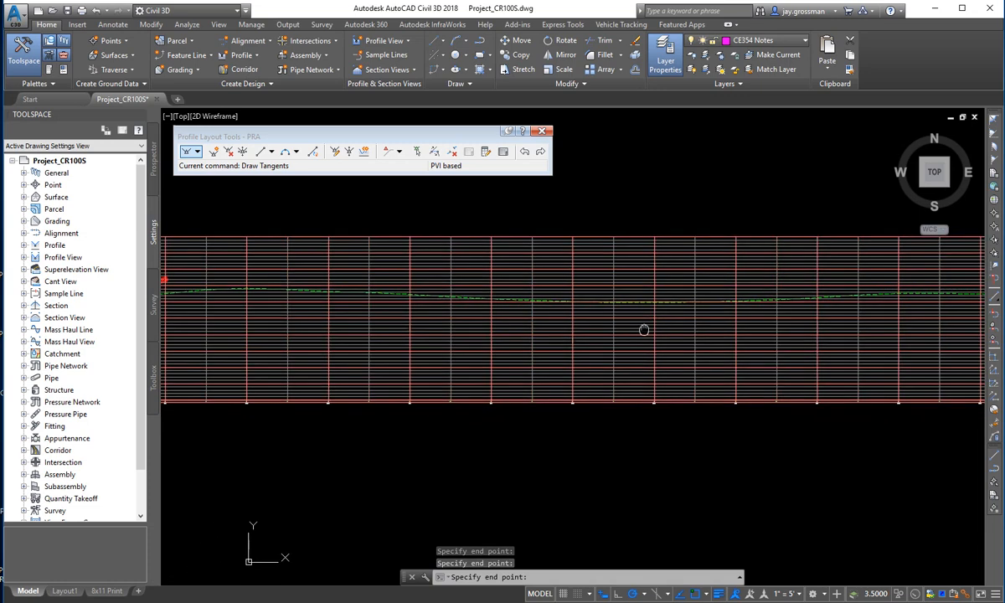
click(713, 308)
middle_drag(879, 289, 406, 332)
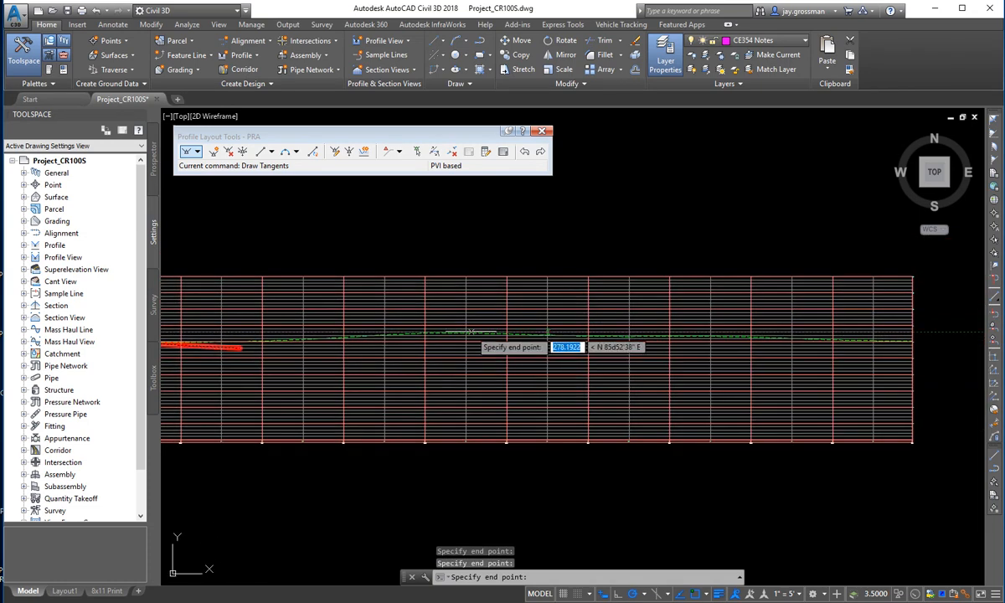
click(424, 331)
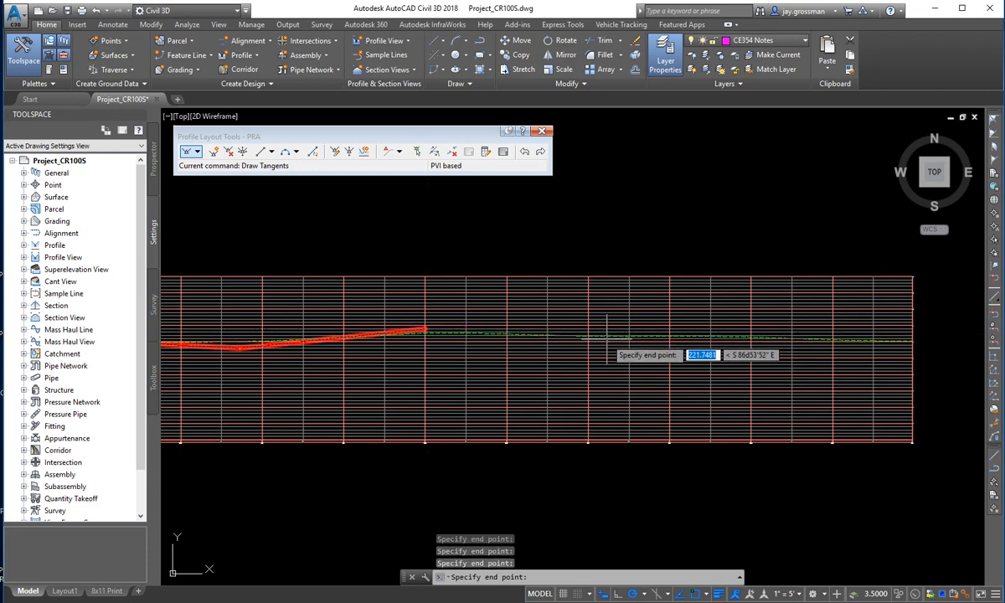
Add a falling tangent to the ground line at about station 160+00 and a final tangent ending at the ground line's end
scroll(837, 343, up, 5)
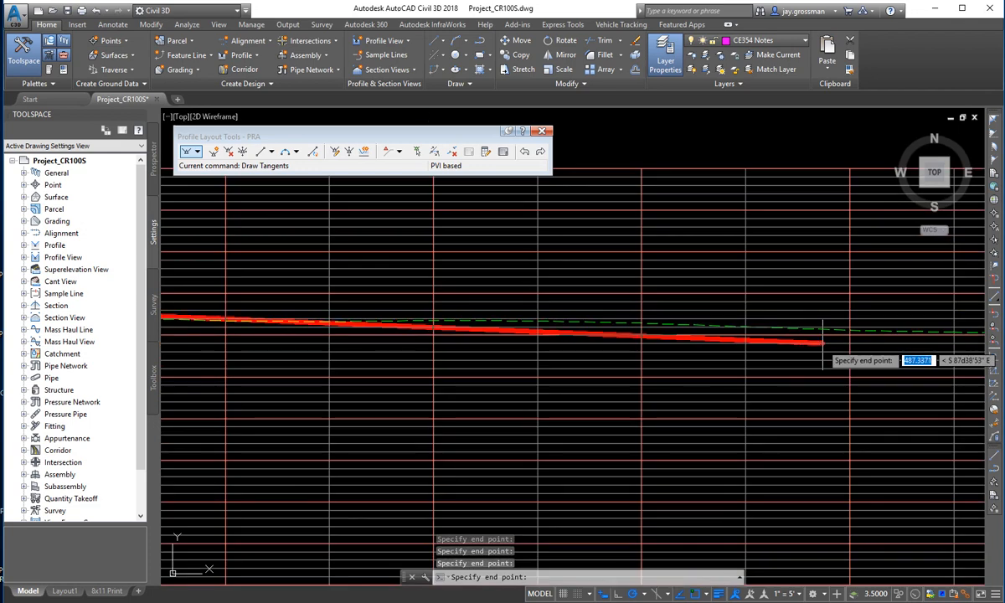
middle_drag(856, 343, 622, 370)
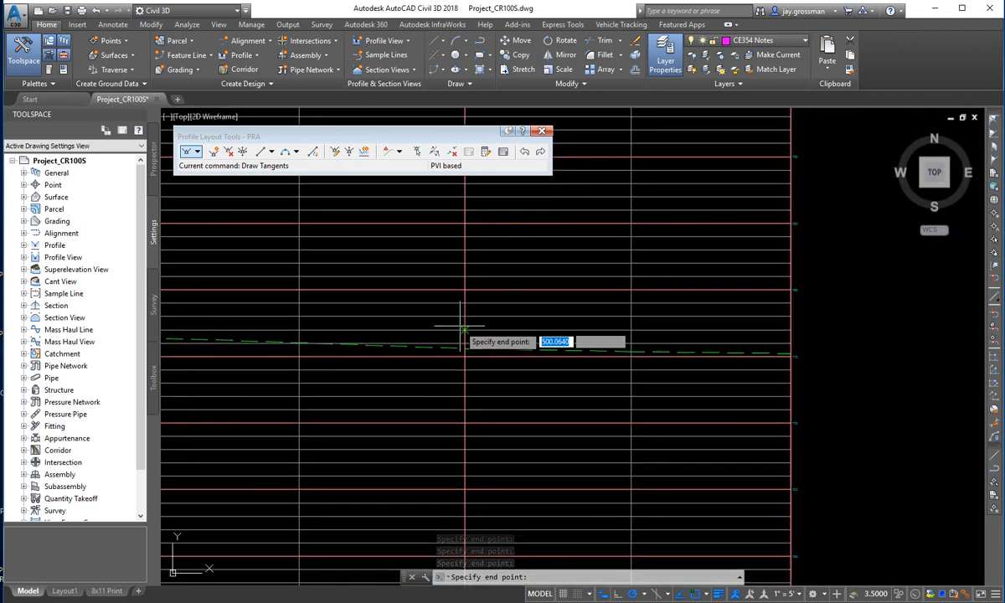
click(466, 349)
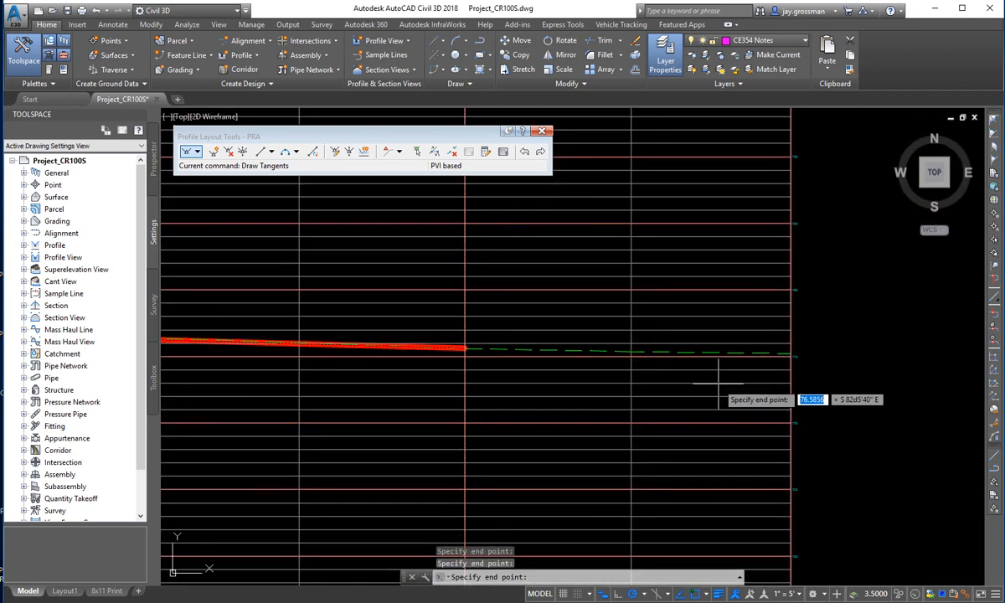
click(791, 354)
key(Return)
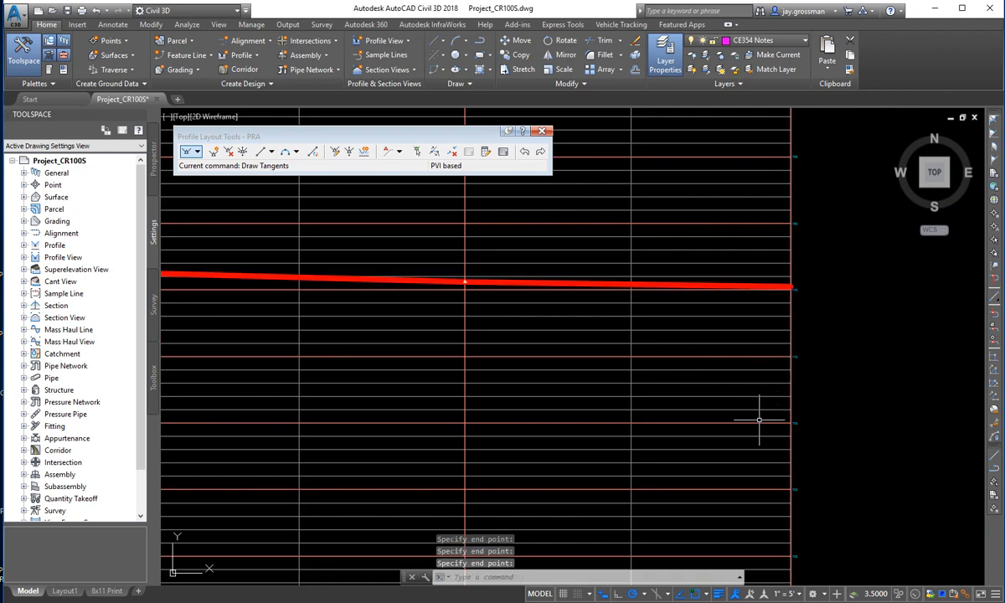
Examine how closely the last tangents follow the ground line near the end of the profile view
scroll(714, 320, up, 5)
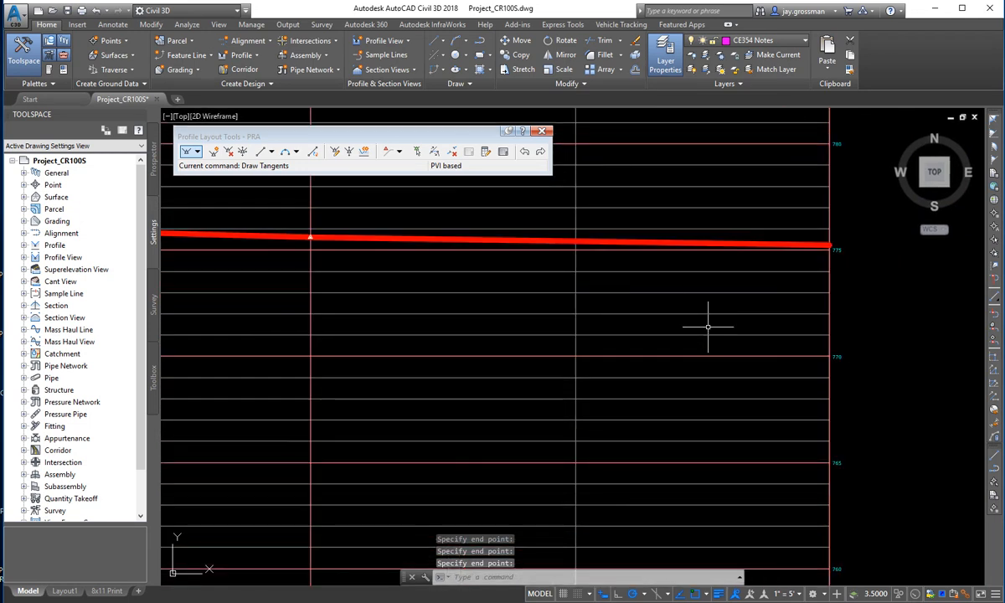
middle_drag(711, 251, 576, 512)
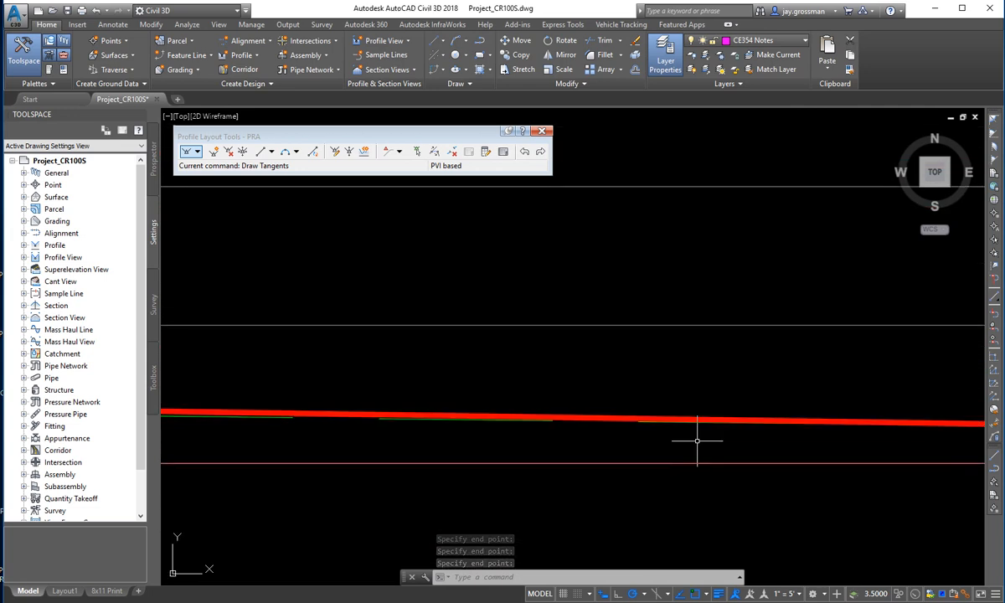
middle_drag(698, 433, 910, 434)
scroll(466, 360, down, 4)
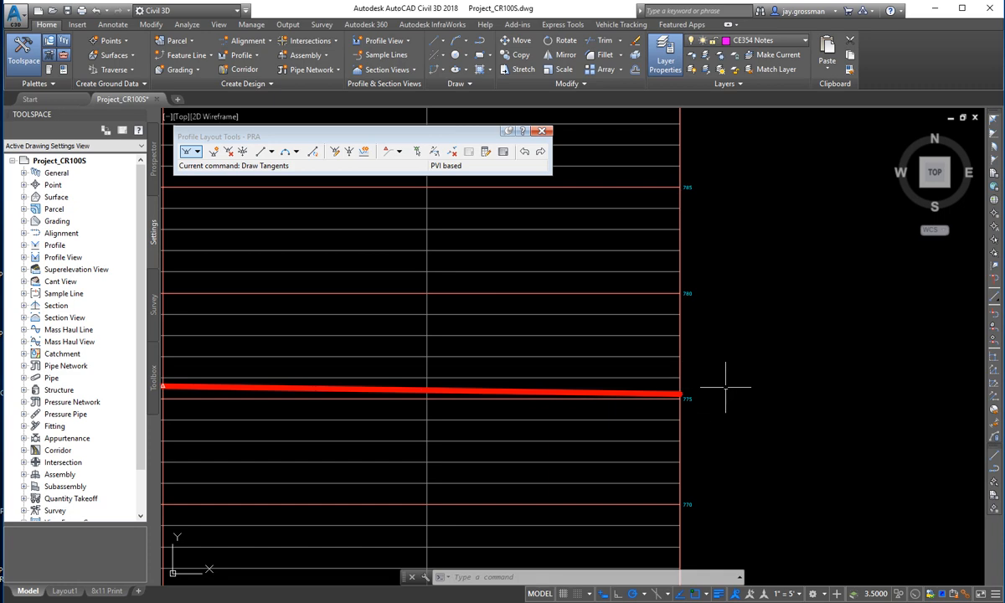
scroll(694, 413, down, 3)
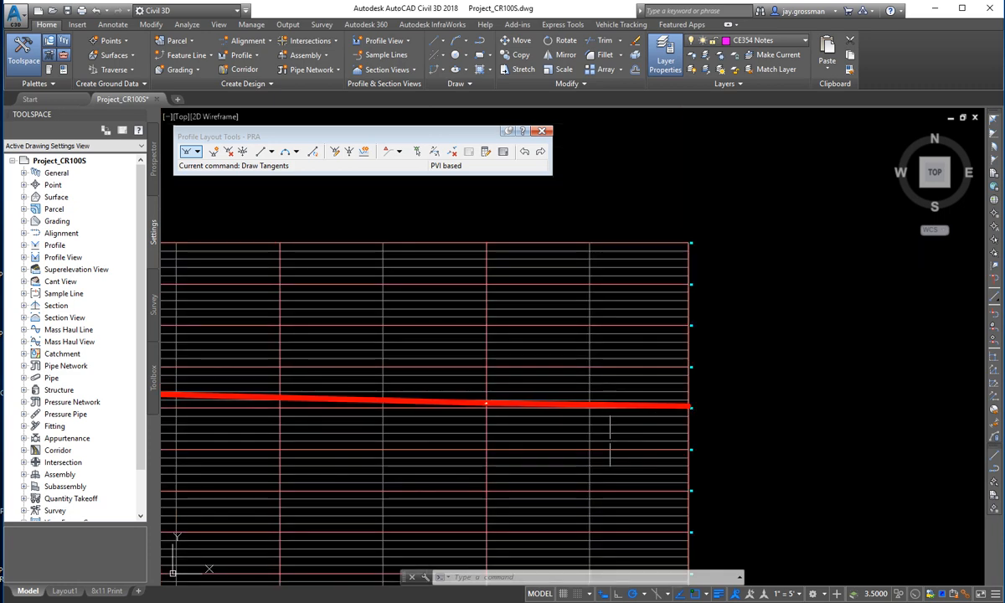
scroll(723, 427, down, 2)
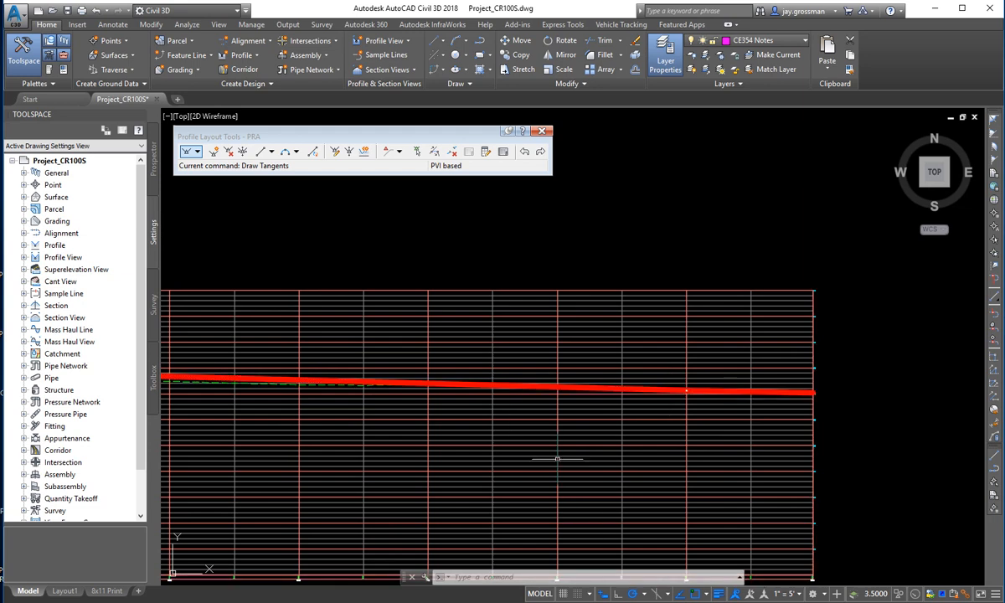
Review the whole design profile against the ground line, working back from the end to its first tangents
scroll(514, 424, down, 5)
scroll(382, 457, down, 2)
middle_drag(369, 449, 658, 436)
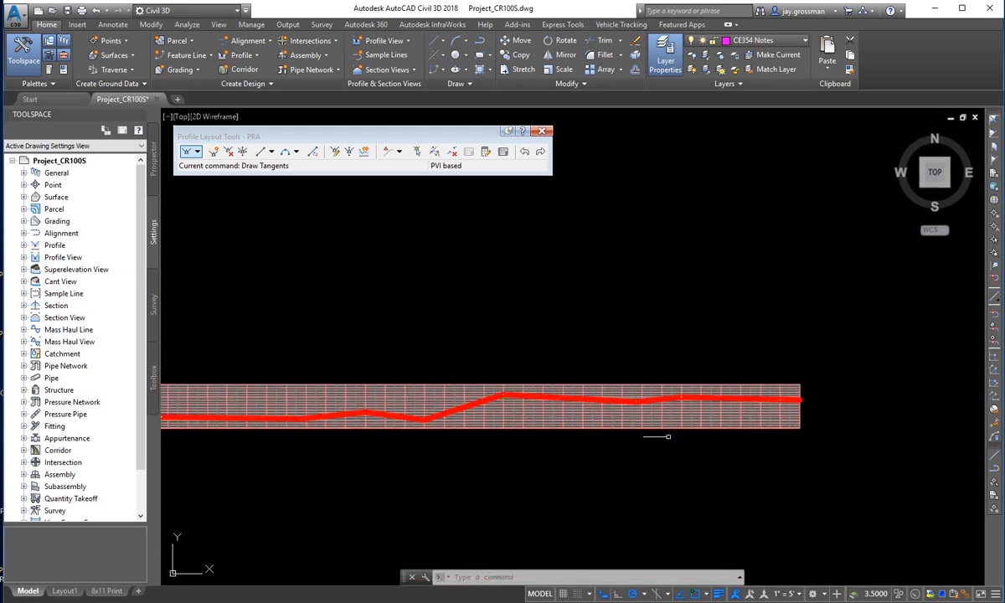
middle_drag(311, 427, 605, 414)
scroll(606, 414, up, 4)
middle_drag(192, 454, 746, 432)
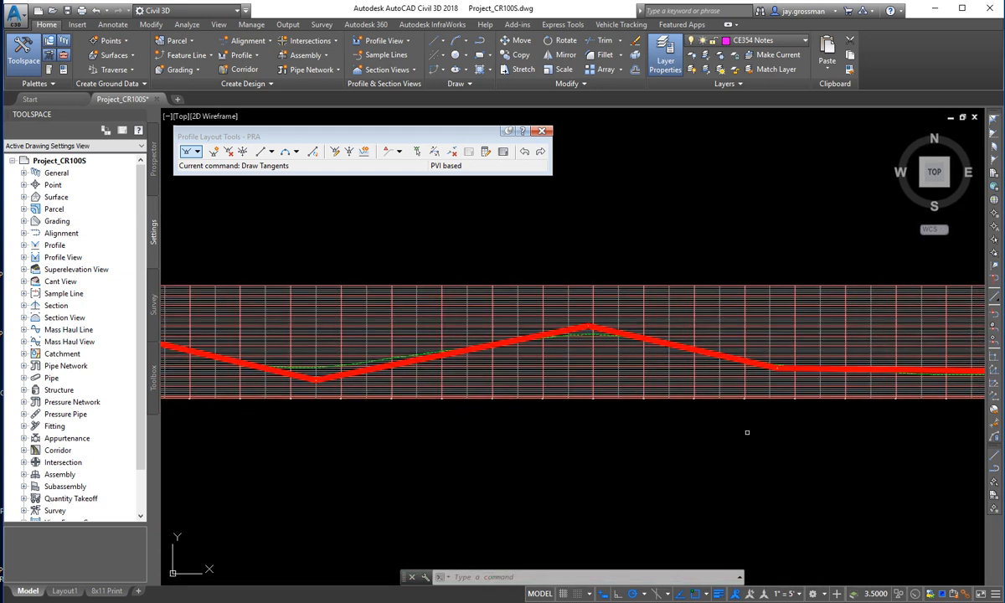
middle_drag(233, 421, 662, 452)
scroll(783, 402, up, 5)
scroll(469, 426, down, 5)
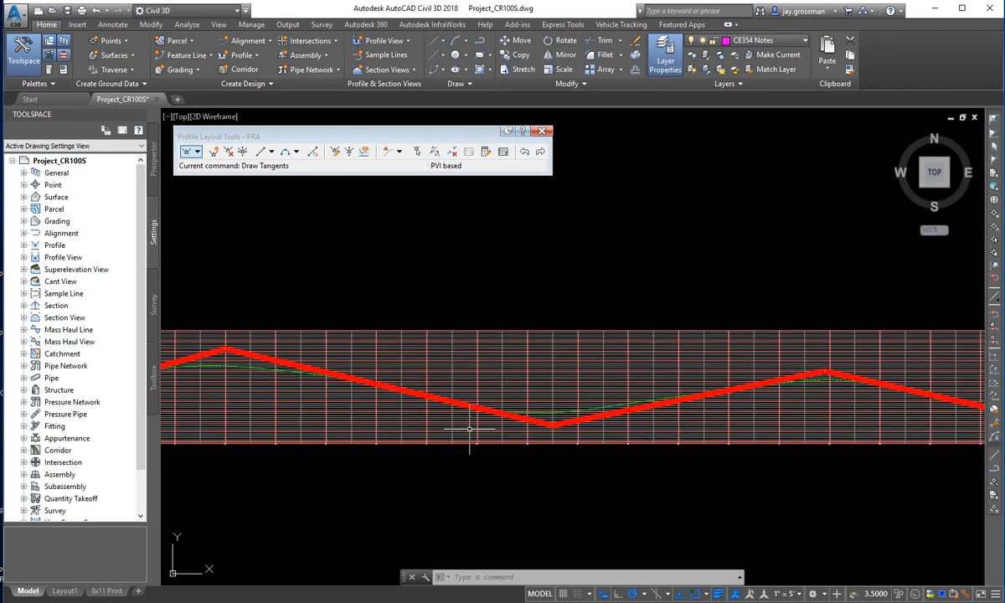
middle_drag(186, 410, 718, 430)
middle_drag(309, 413, 590, 406)
scroll(590, 406, up, 5)
middle_drag(449, 352, 895, 444)
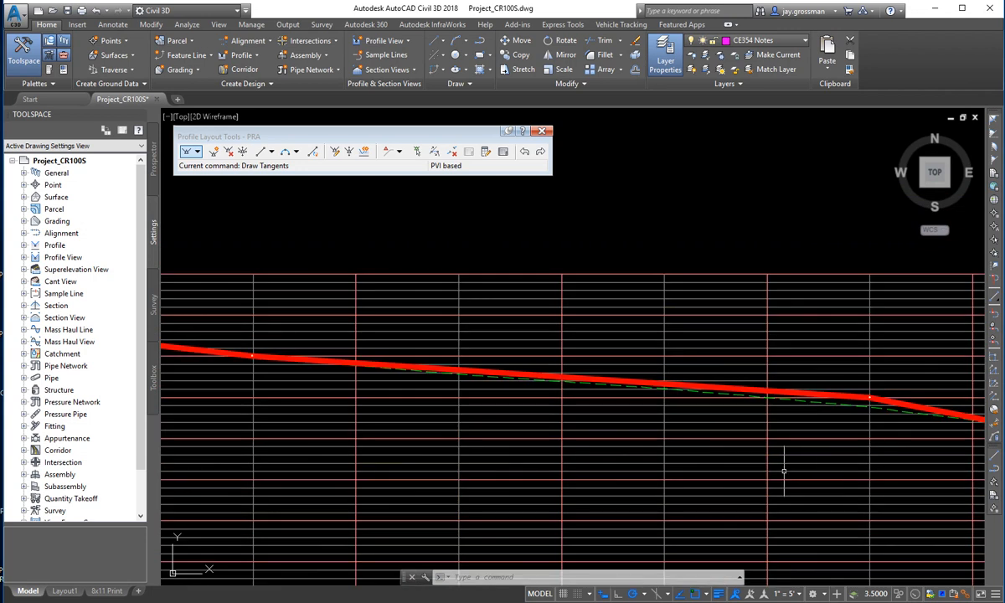
middle_drag(783, 478, 738, 384)
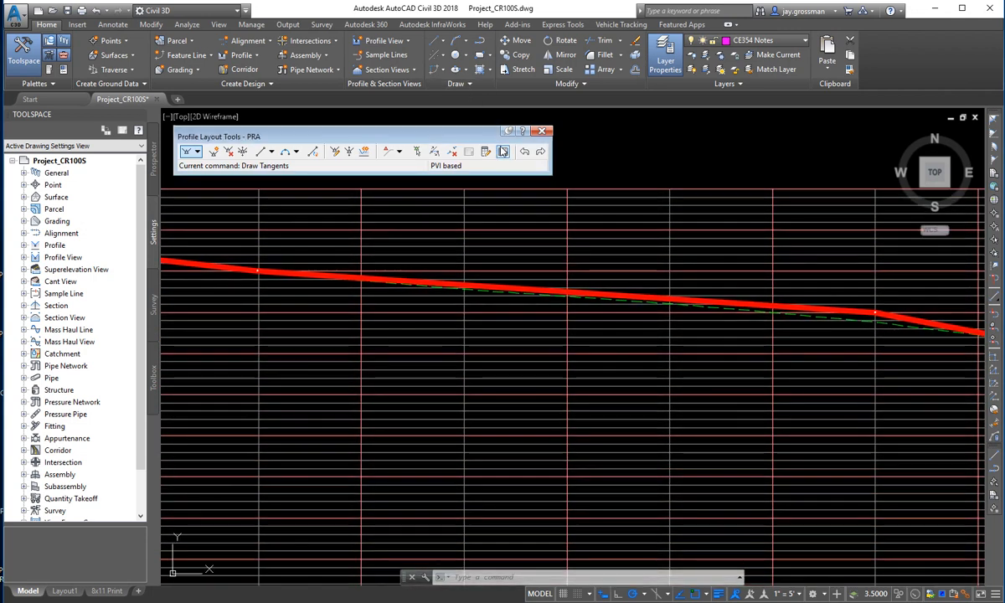
Open the profile's entity table and enlarge it to list all of the PVIs
click(503, 151)
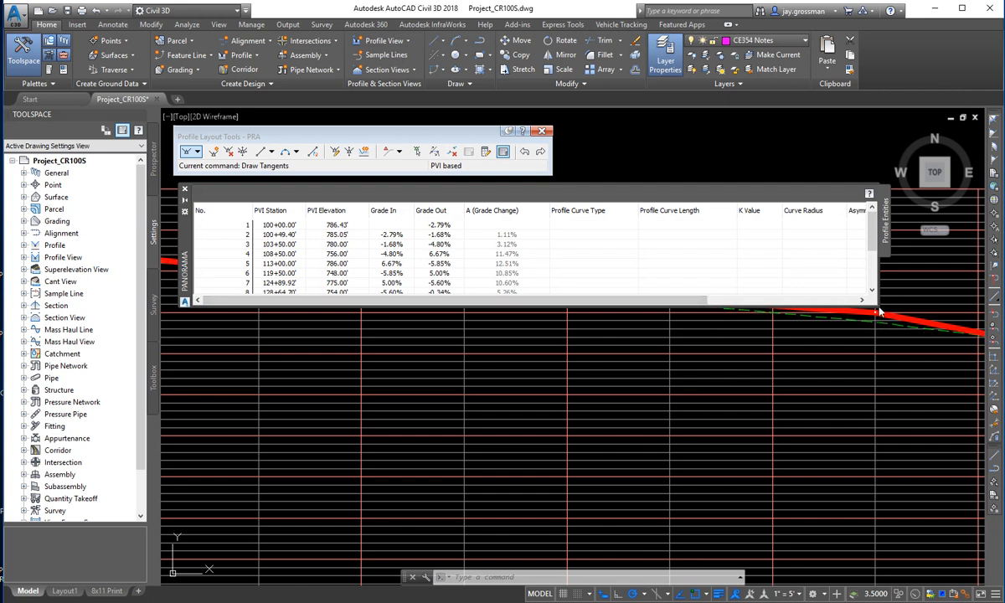
drag(877, 306, 883, 512)
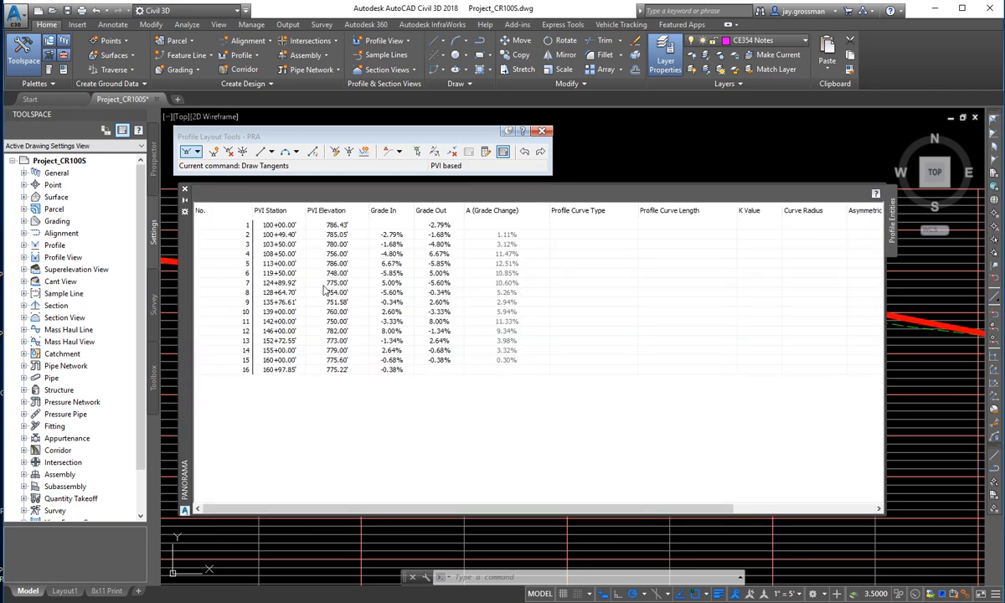
click(509, 324)
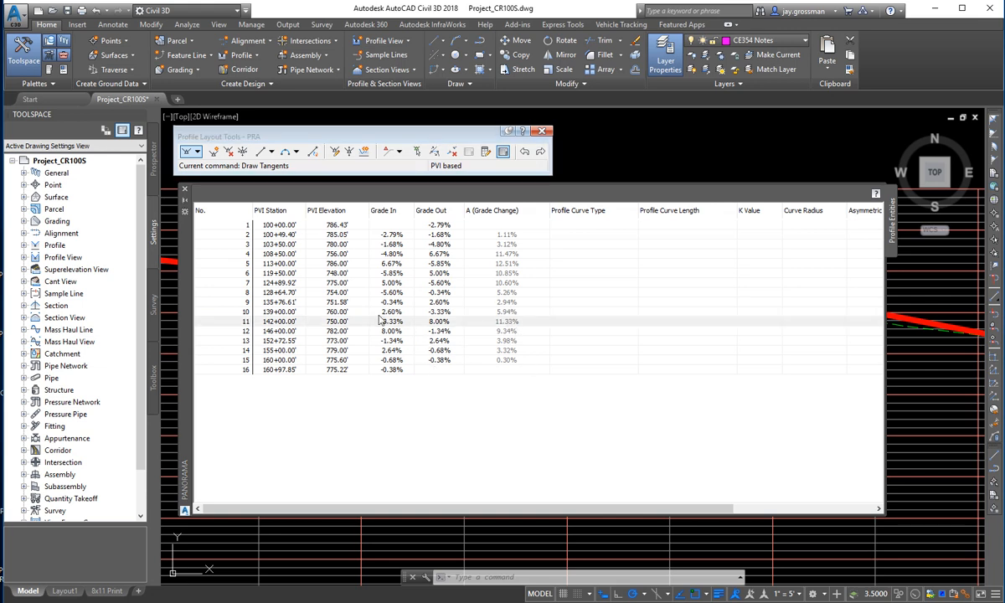
double_click(438, 325)
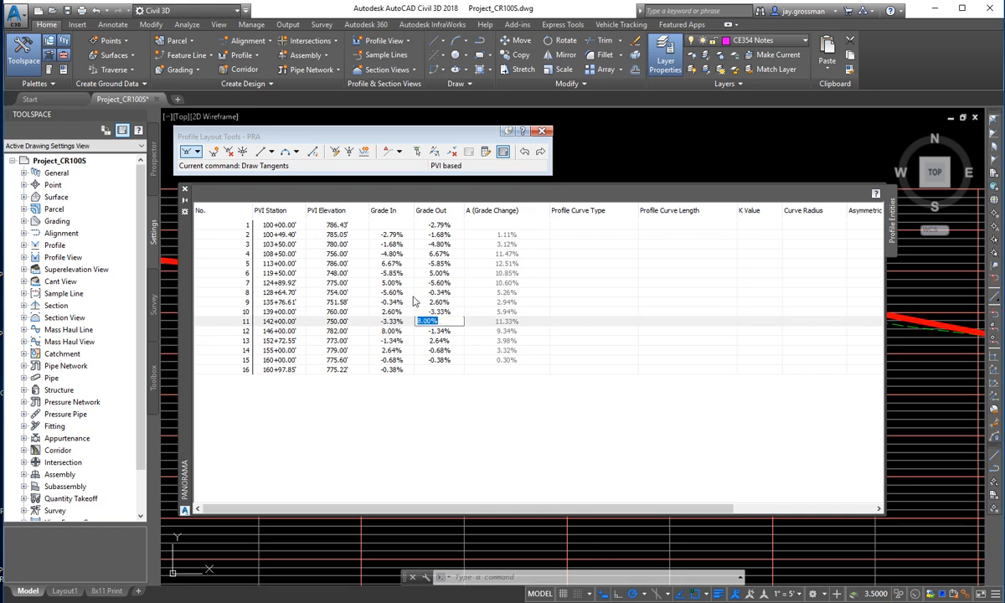
key(Tab)
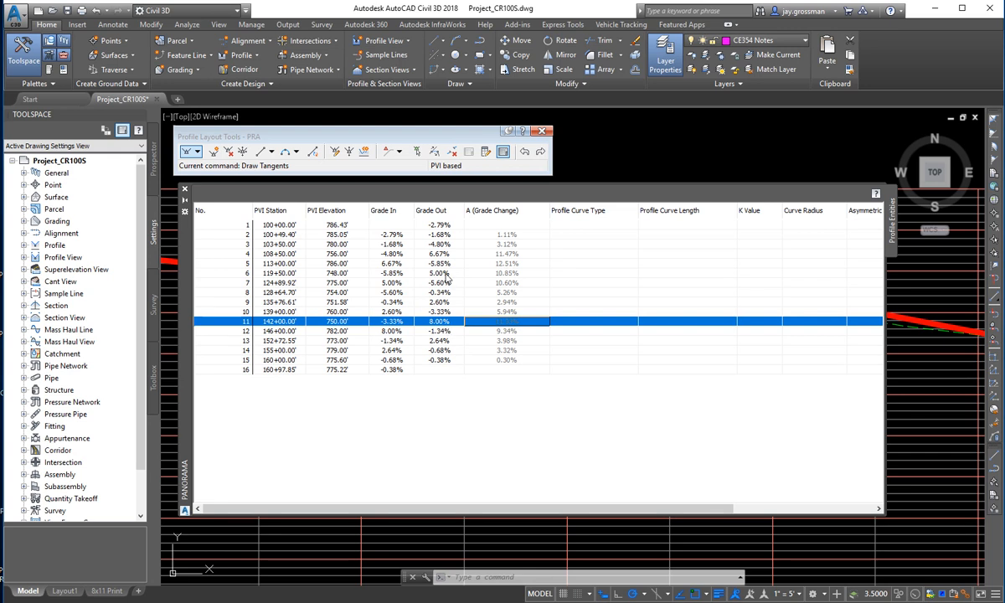
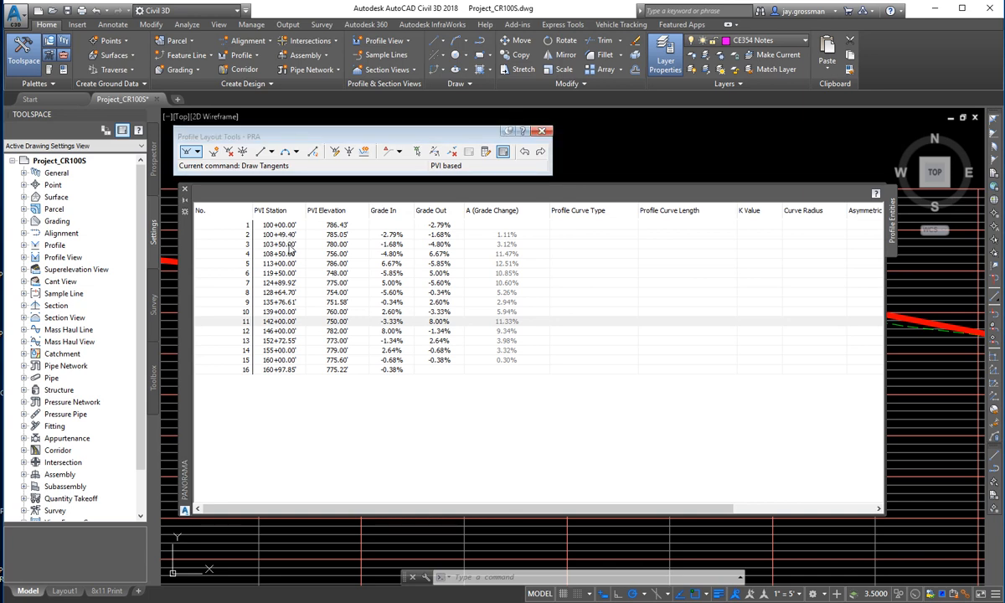
Set the station of PVI 2 to 100+50
click(276, 235)
double_click(289, 236)
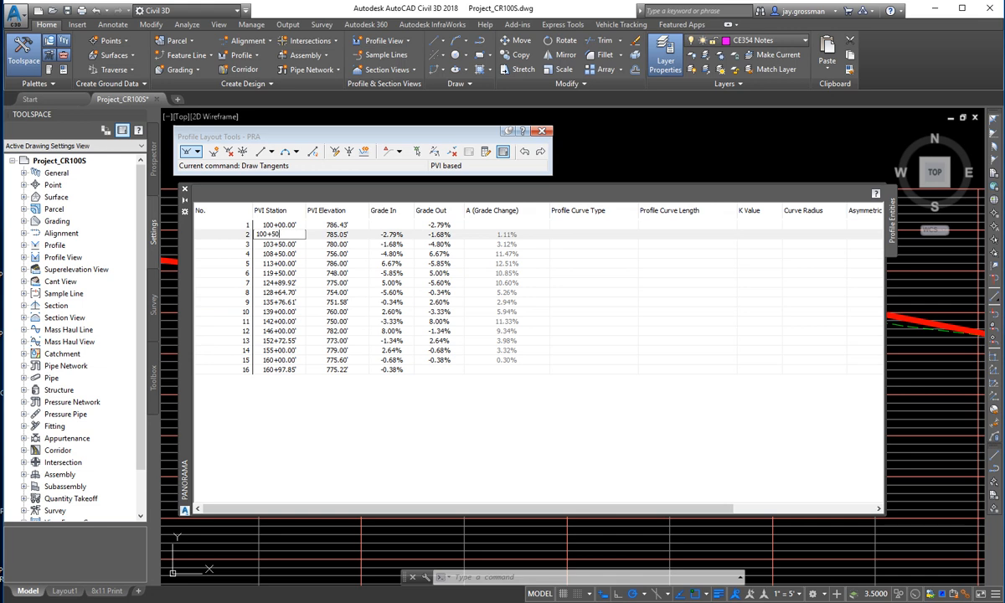
text(100+50)
key(Return)
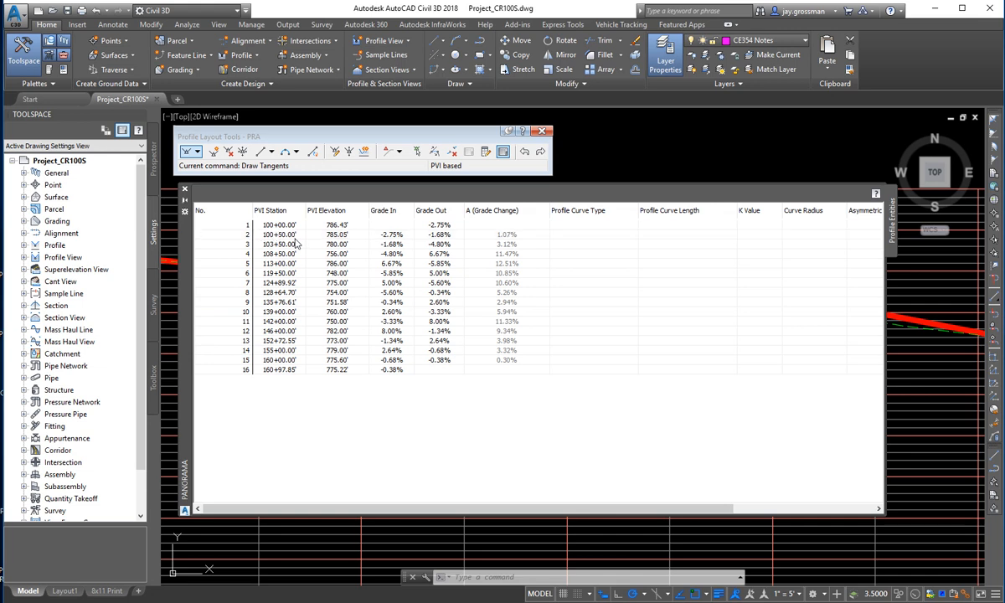
Set the station of PVI 7 to 125+00
click(295, 284)
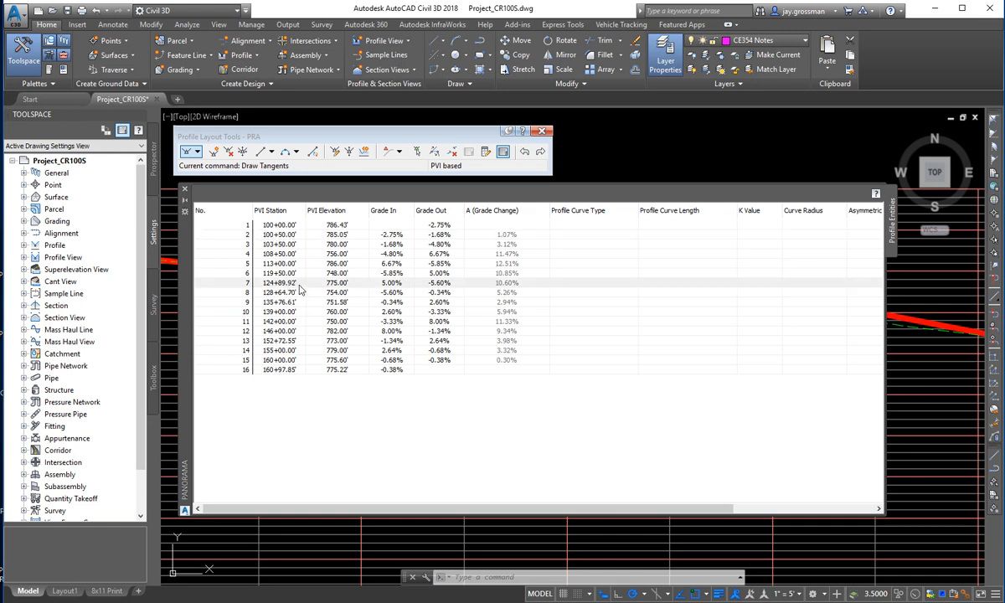
click(298, 283)
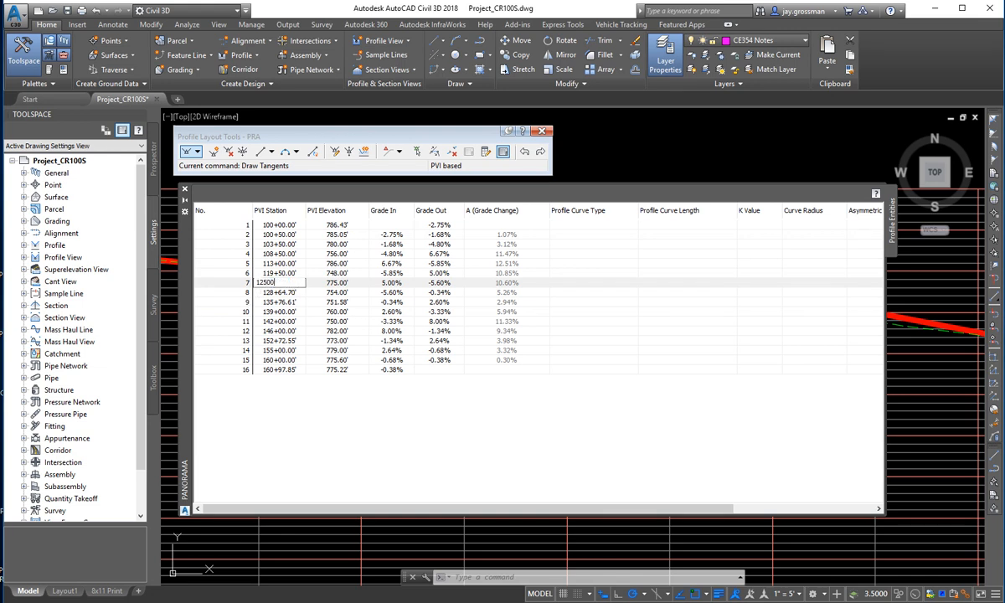
key(Return)
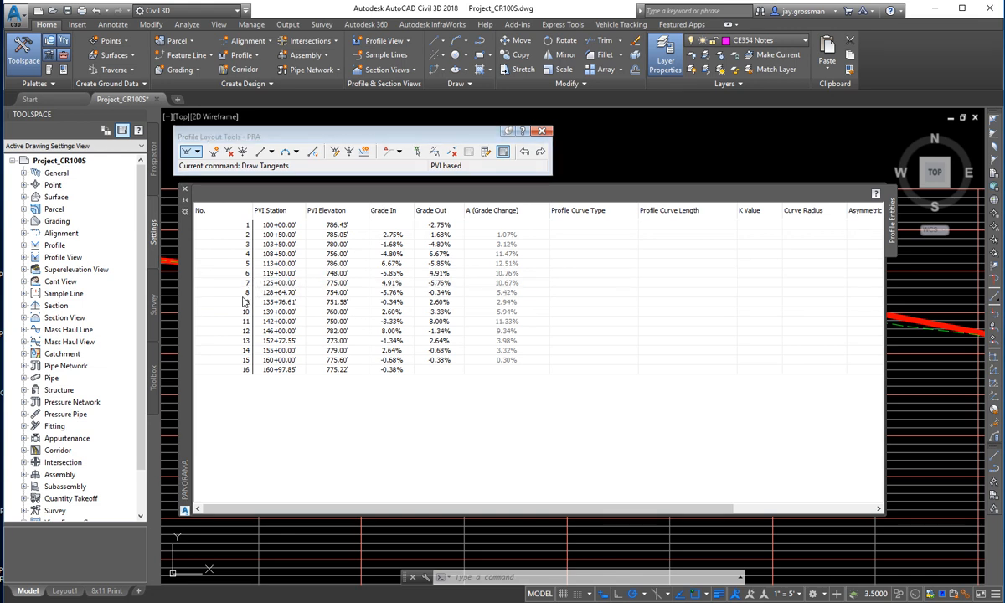
Set the station of PVI 8 to 128+50
click(289, 293)
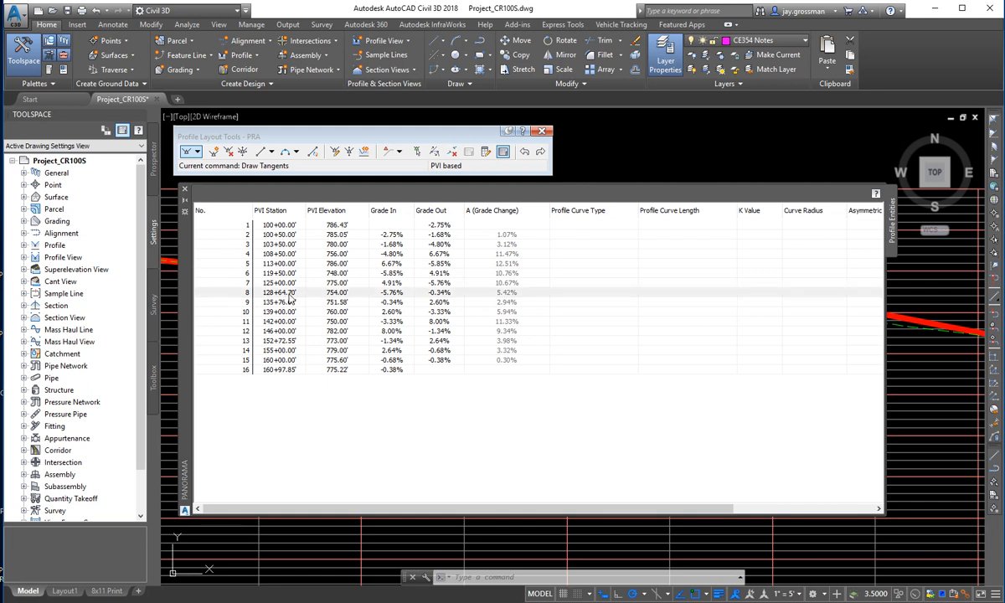
click(291, 293)
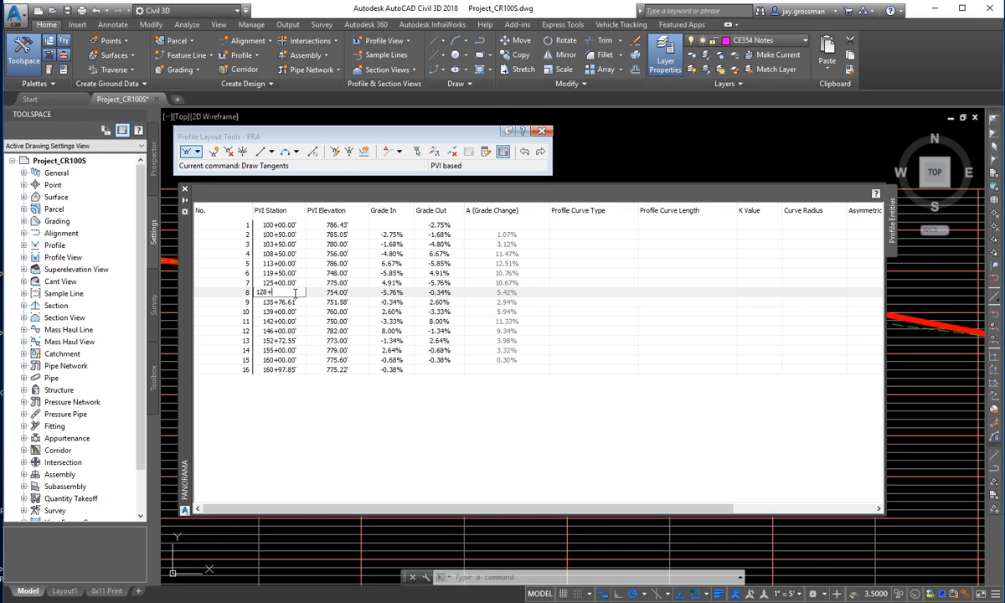
key(Return)
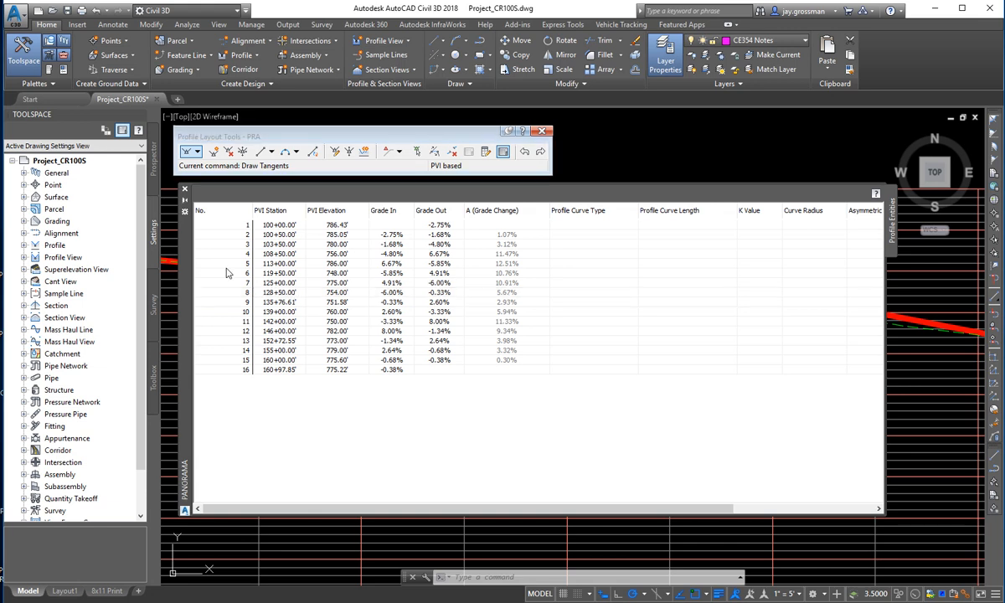
Set the station of PVI 9 to 135+75
click(292, 303)
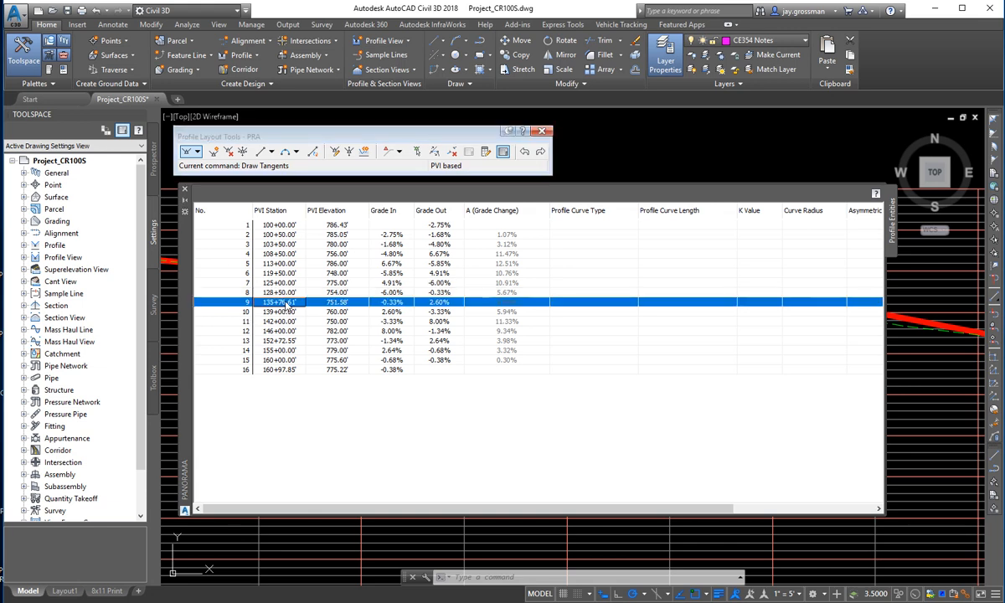
click(292, 302)
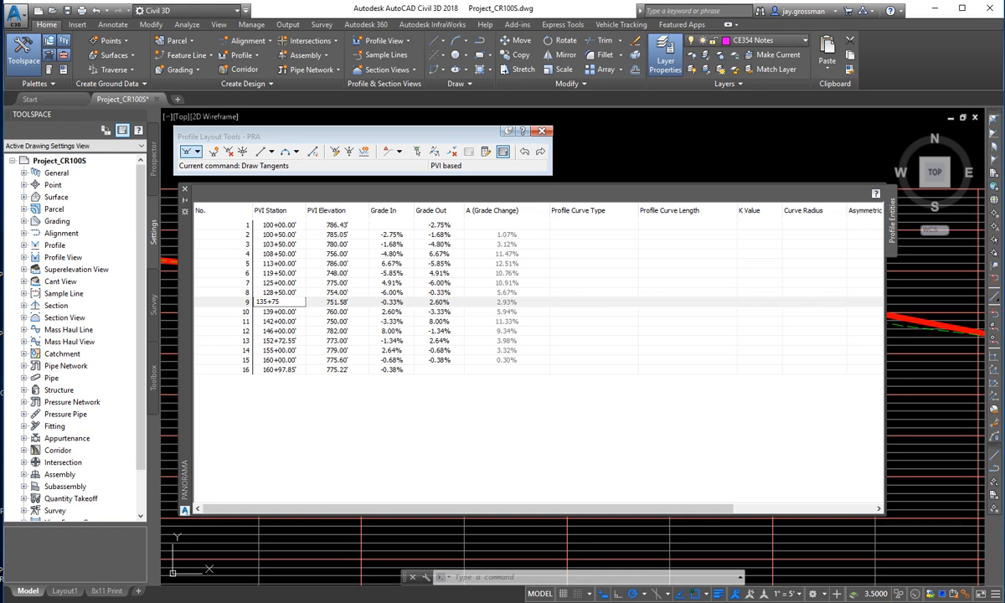
key(Return)
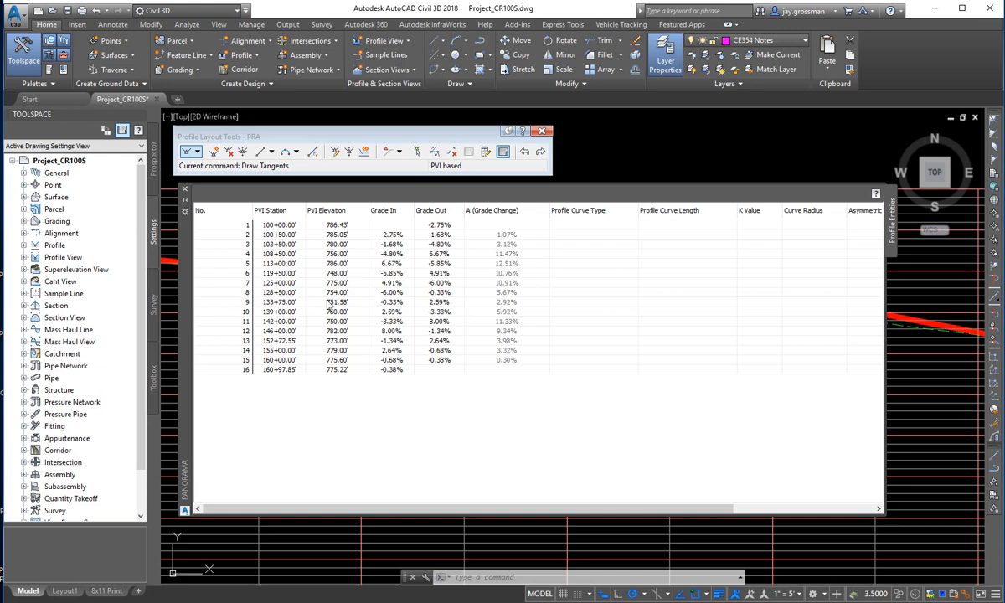
Set the station of PVI 13 to 152+75 and close the profile's entity table
click(295, 343)
click(296, 340)
click(295, 340)
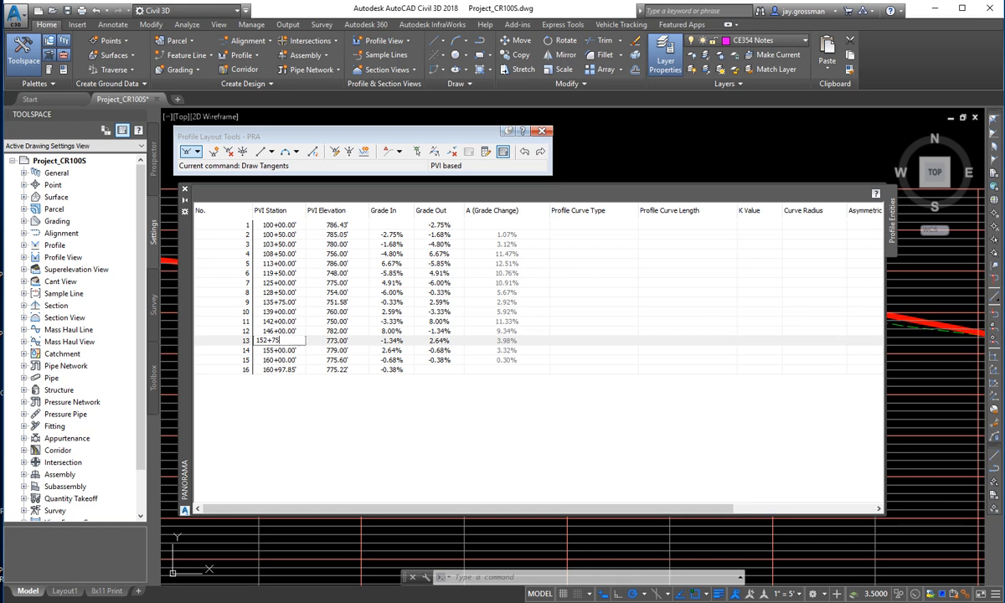
text(152+75)
key(Return)
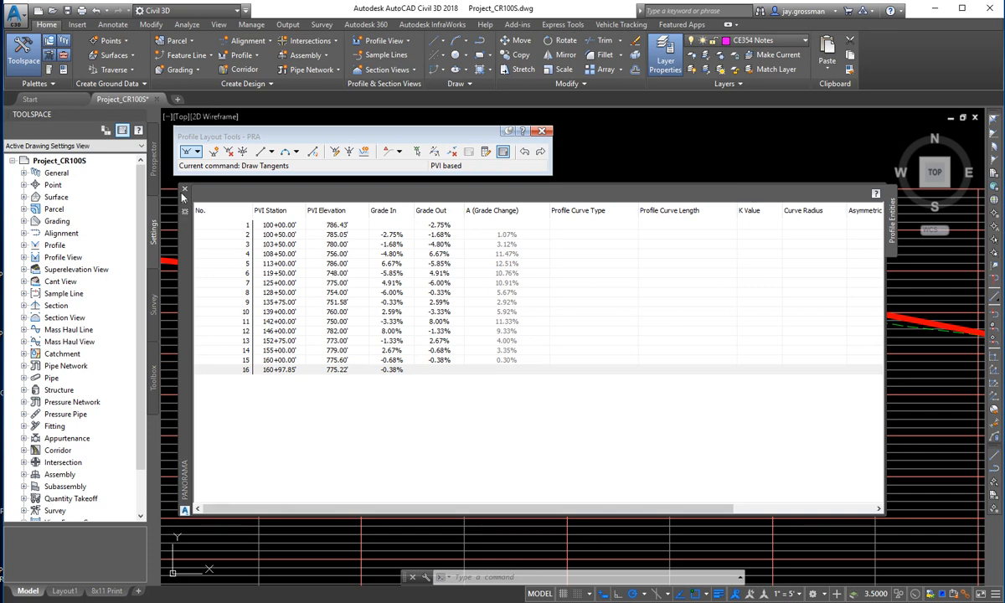
click(185, 192)
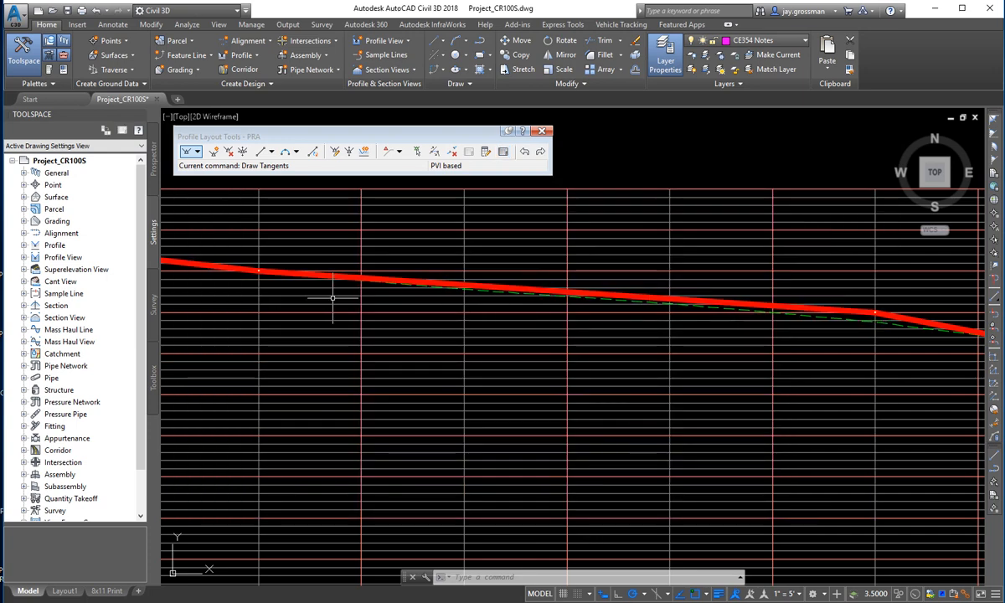
Turn off the lineweight display so the design profile is drawn as a thin line over the ground profile
scroll(779, 360, up, 5)
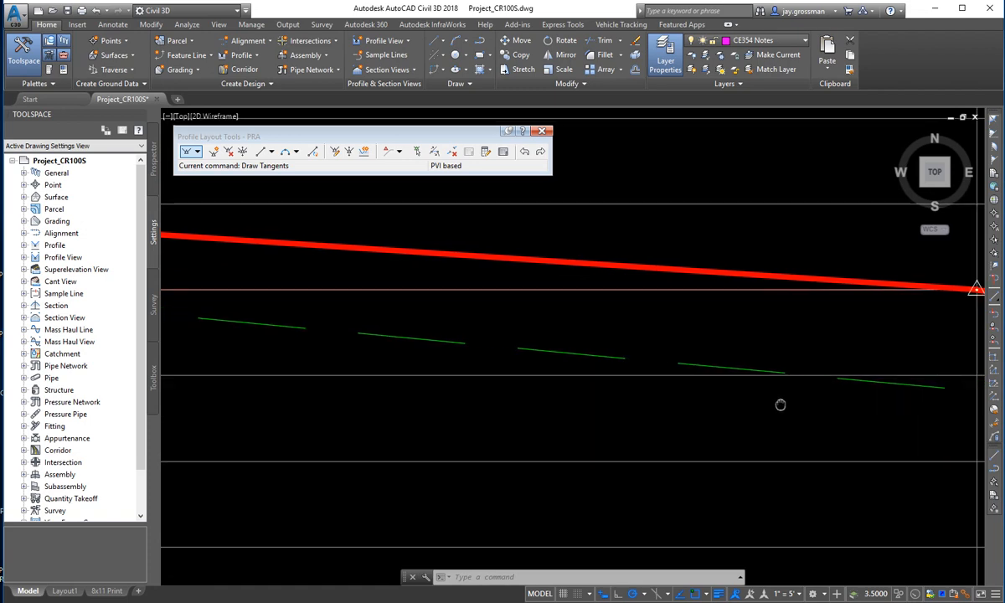
middle_drag(779, 406, 398, 426)
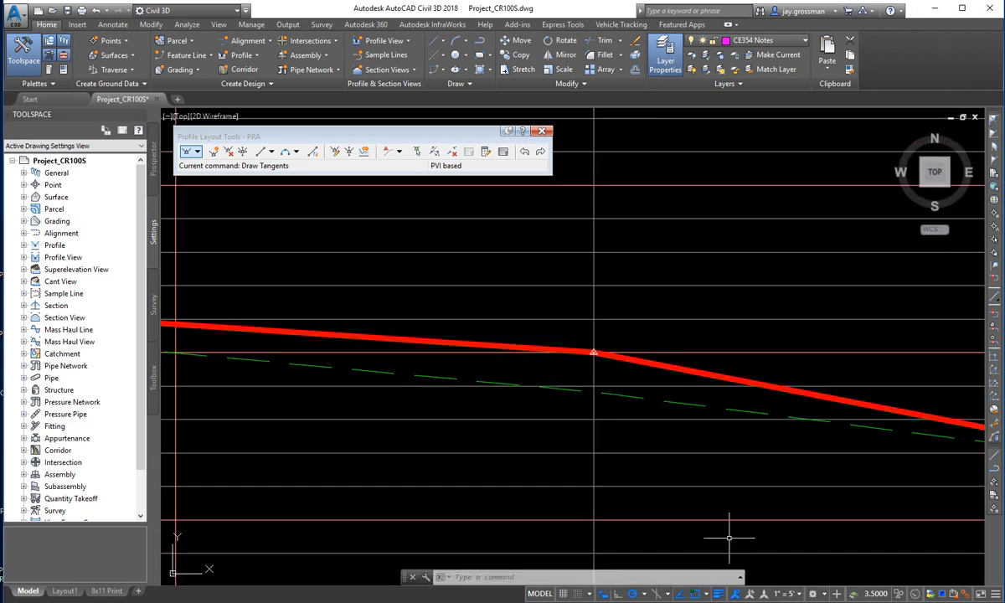
click(718, 594)
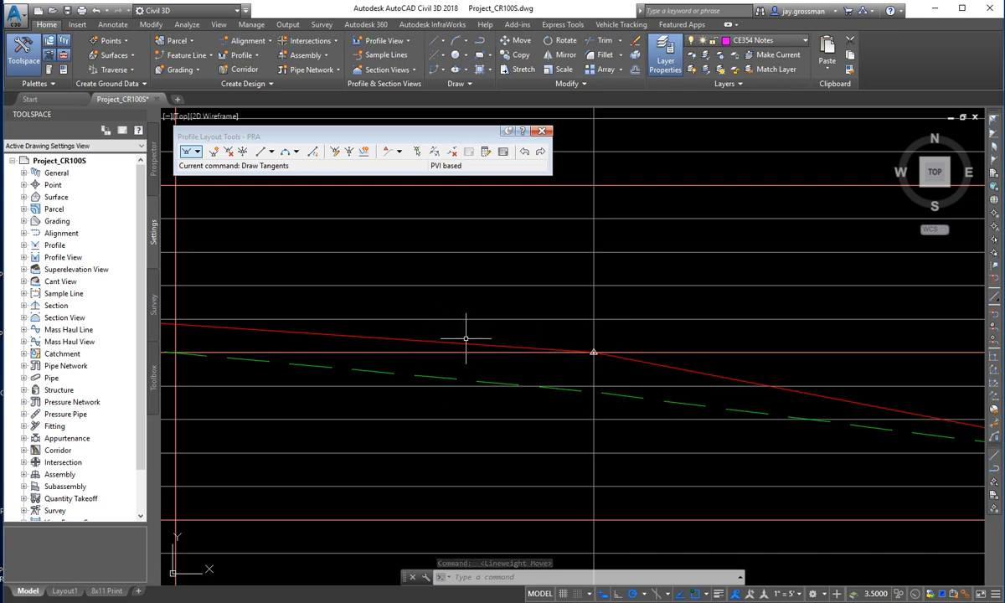
Set the grade out of PVI 2 to -2.75% in the profile's entity table and close the table
scroll(532, 457, down, 2)
scroll(464, 454, up, 1)
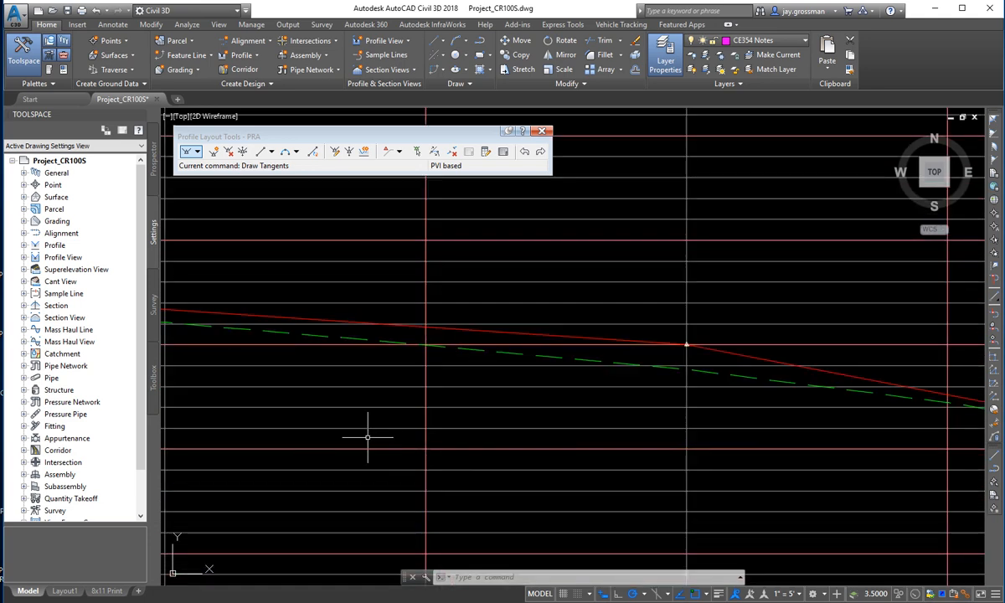
scroll(715, 417, down, 1)
scroll(716, 417, down, 1)
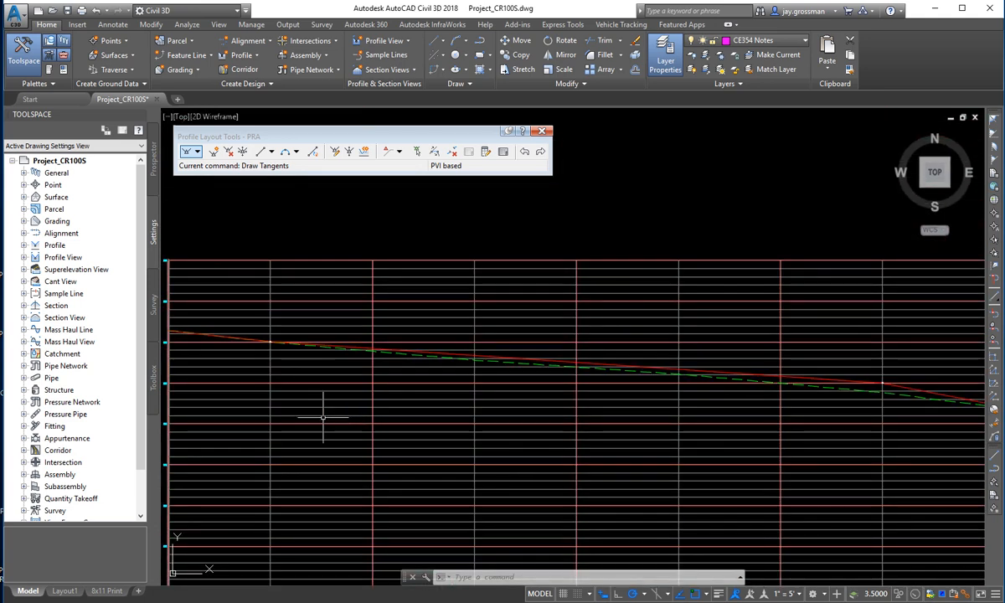
scroll(729, 394, up, 3)
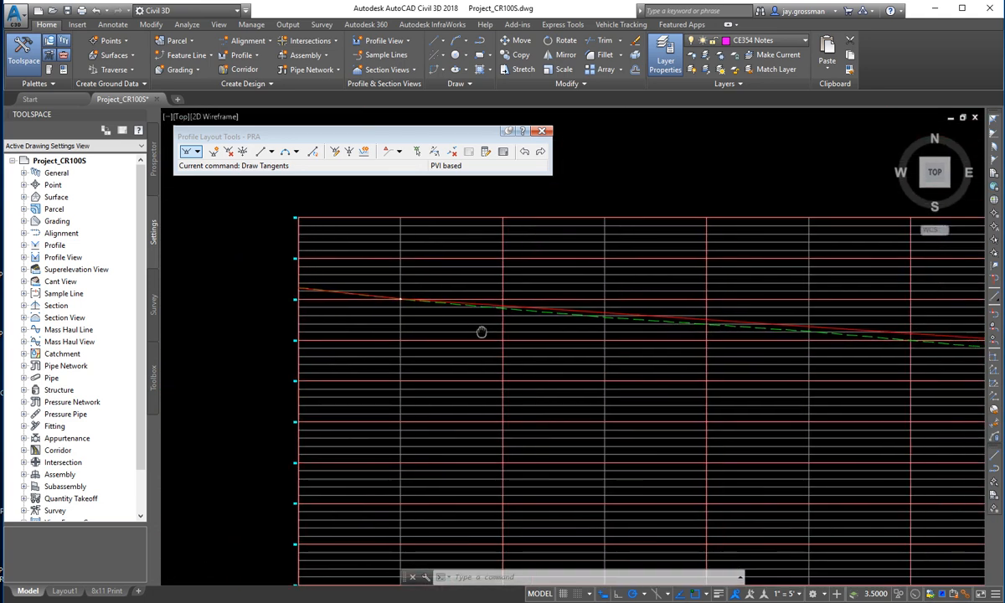
scroll(373, 304, up, 2)
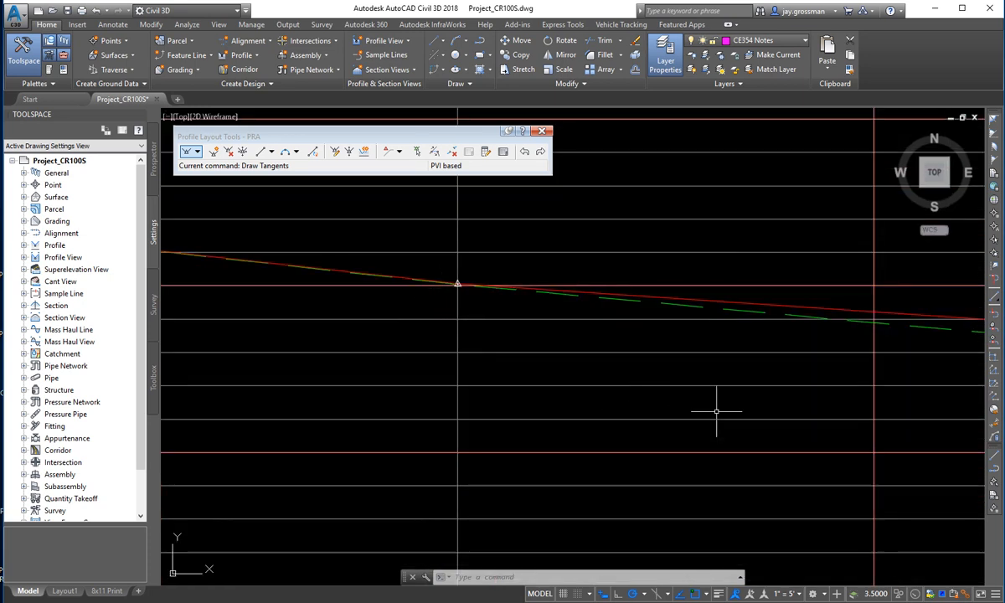
scroll(715, 411, down, 2)
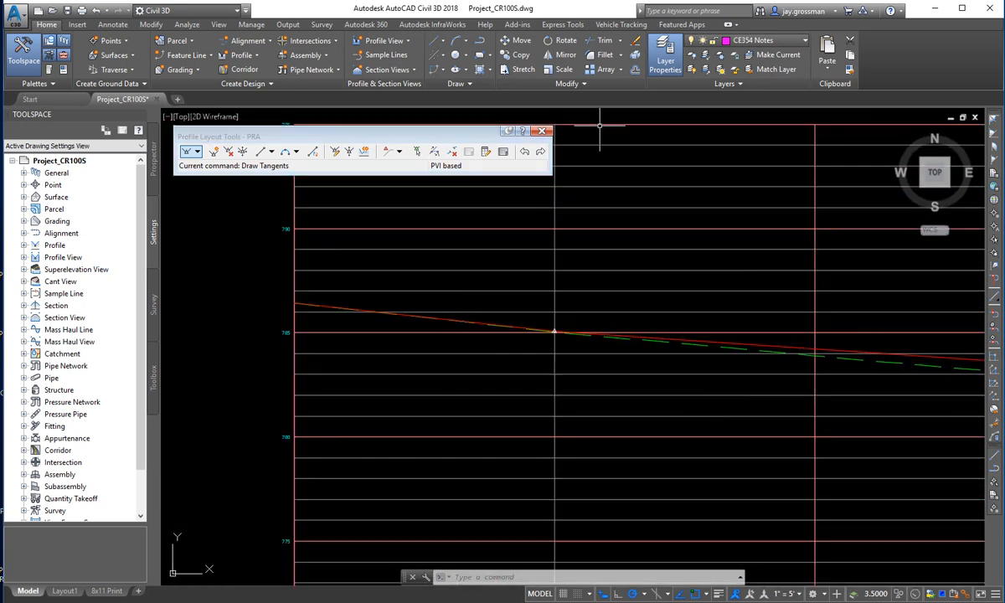
click(502, 151)
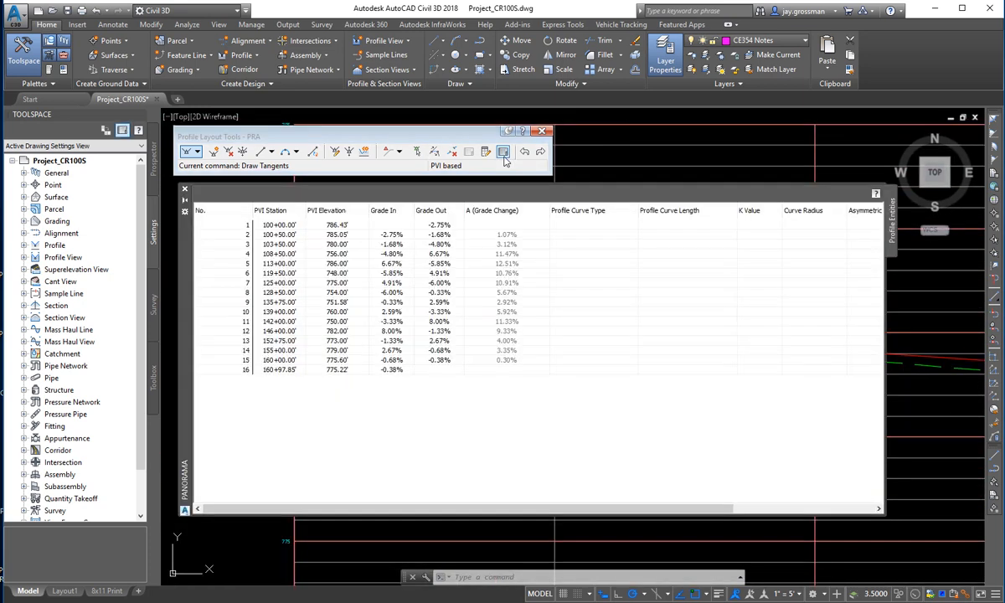
click(339, 228)
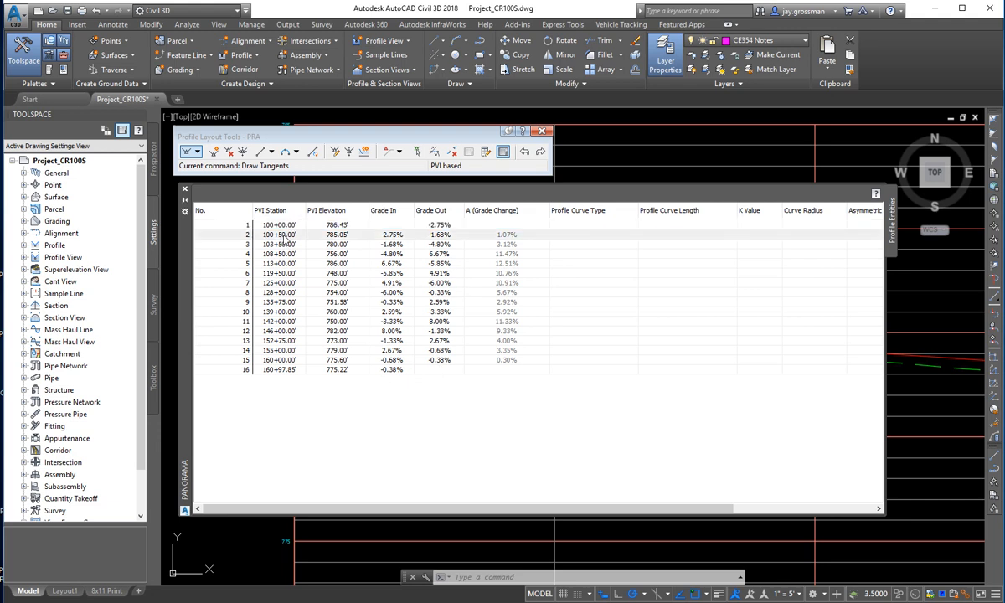
double_click(435, 235)
key(Return)
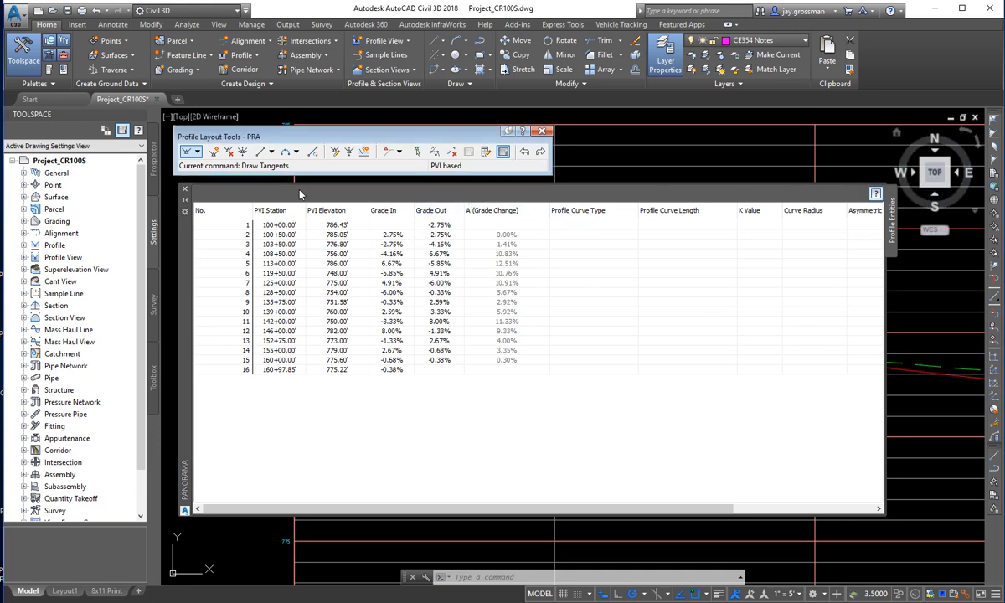
click(185, 188)
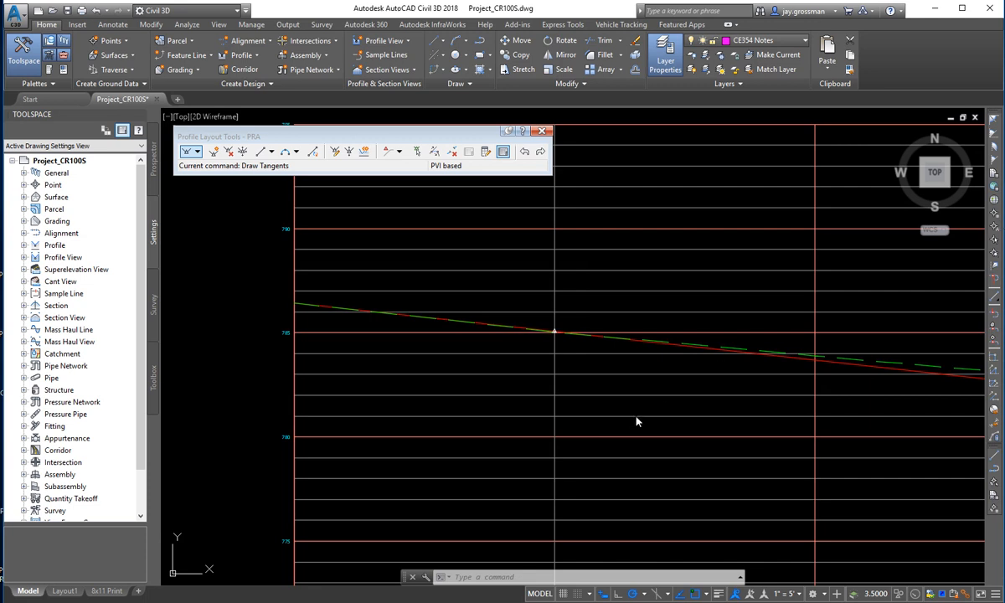
Examine how the design profile runs relative to the existing ground from the start of the profile view past PVI 3
scroll(522, 320, up, 4)
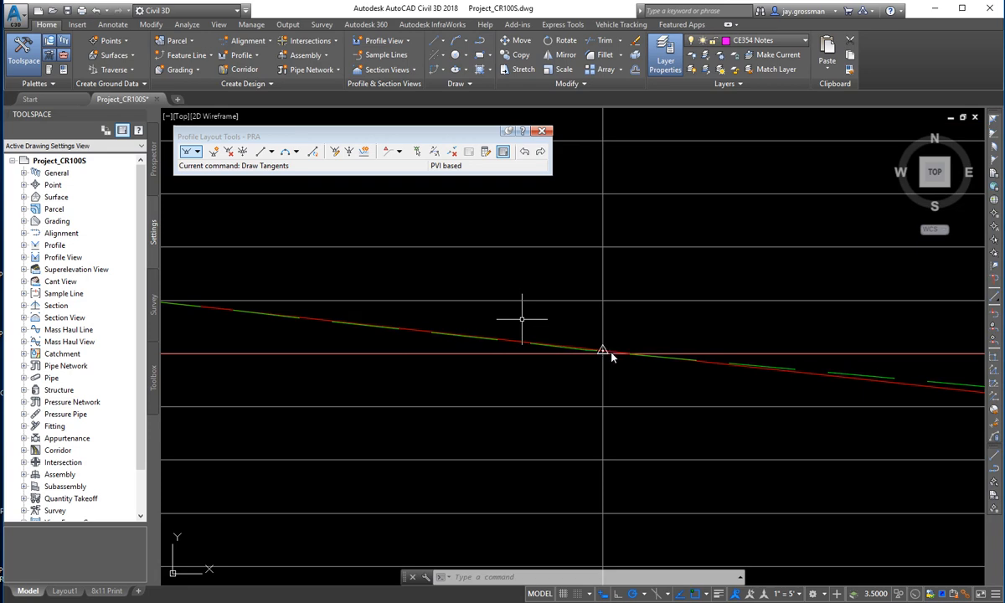
scroll(918, 431, down, 4)
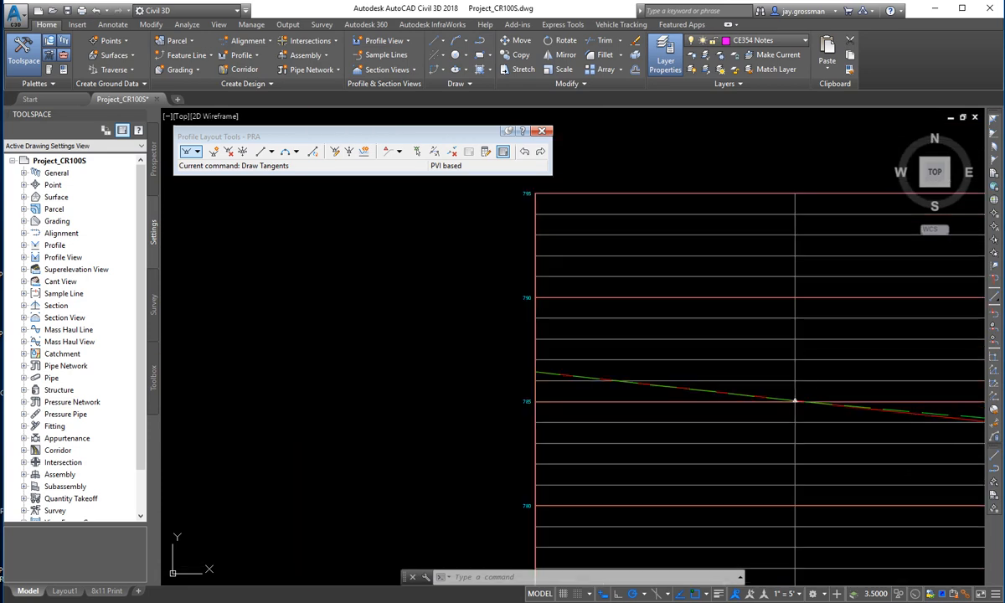
middle_drag(822, 437, 352, 376)
scroll(511, 354, up, 4)
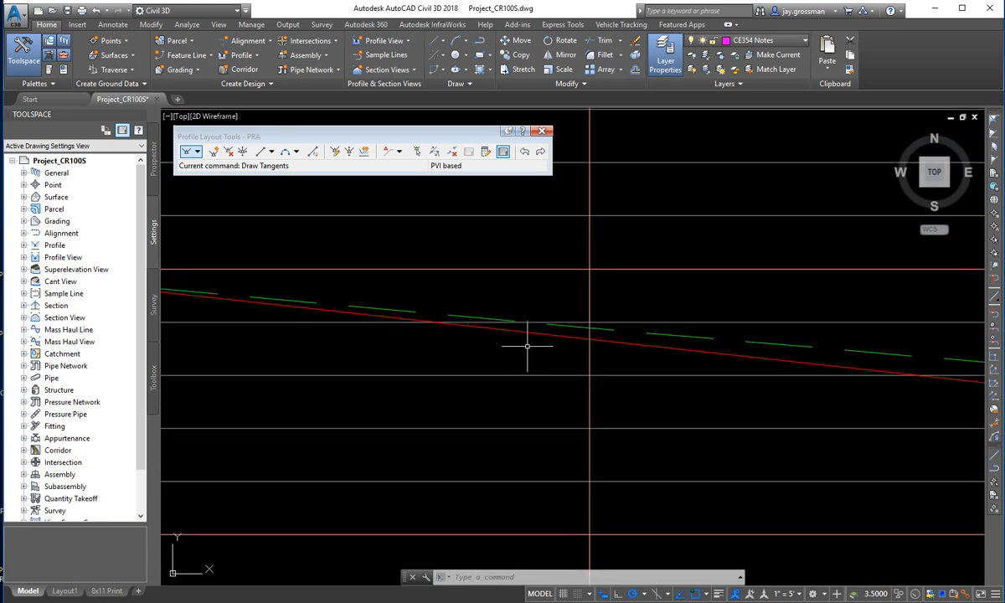
middle_drag(527, 404, 568, 387)
scroll(410, 359, down, 4)
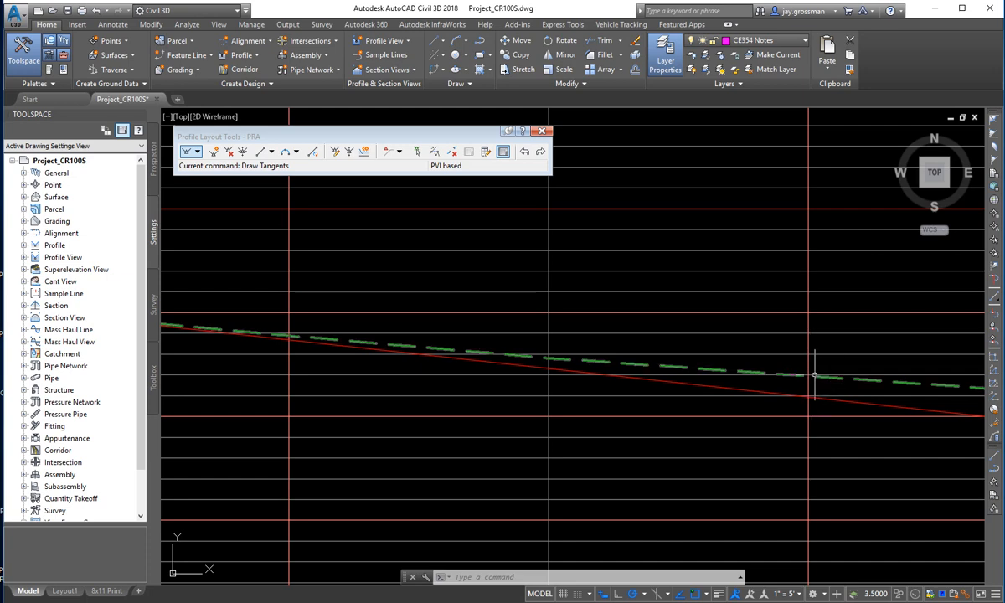
middle_drag(577, 431, 637, 415)
scroll(557, 402, up, 3)
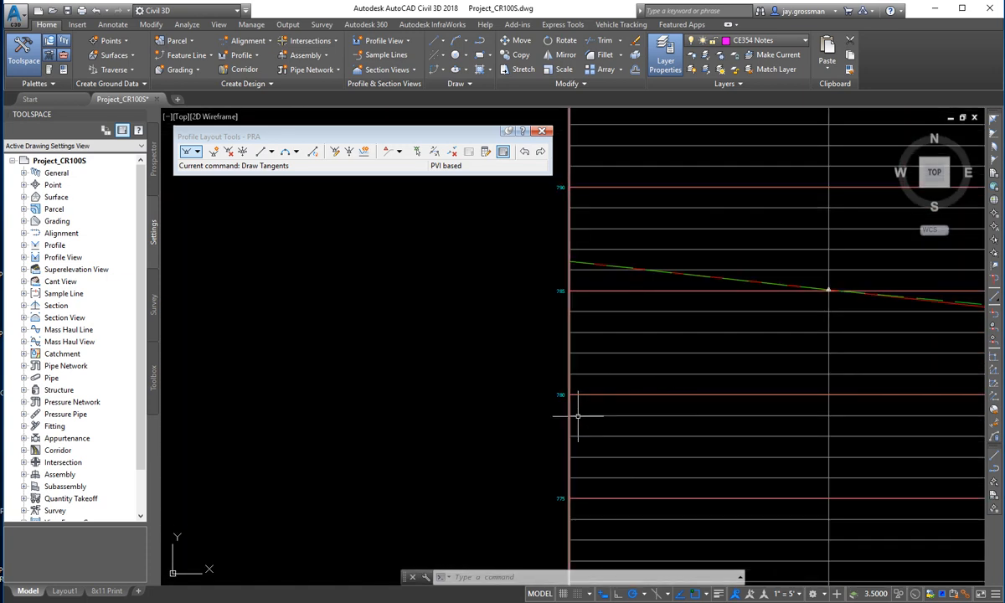
scroll(551, 402, up, 2)
middle_drag(545, 381, 530, 452)
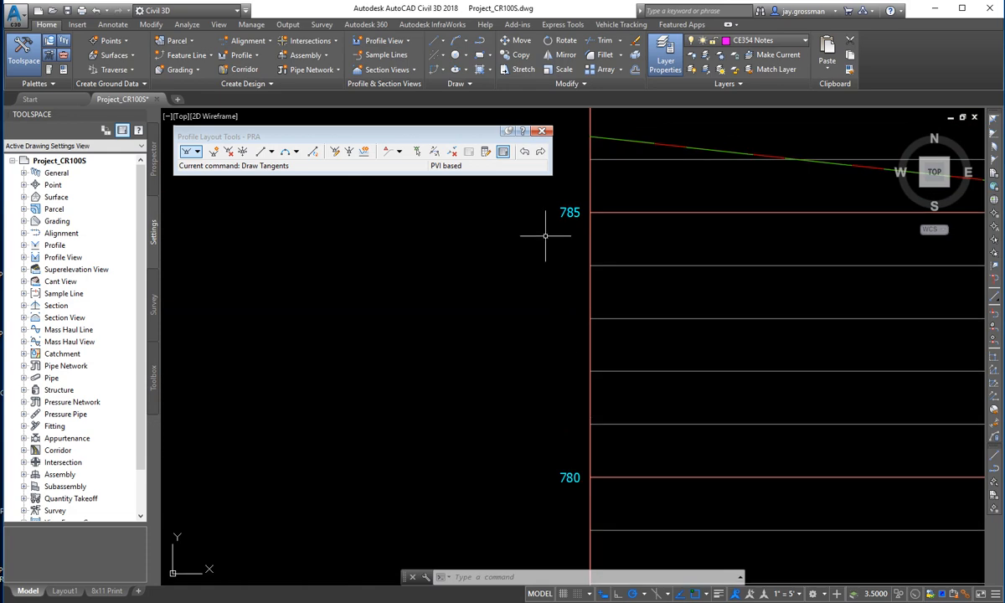
scroll(707, 419, down, 4)
middle_drag(713, 419, 610, 318)
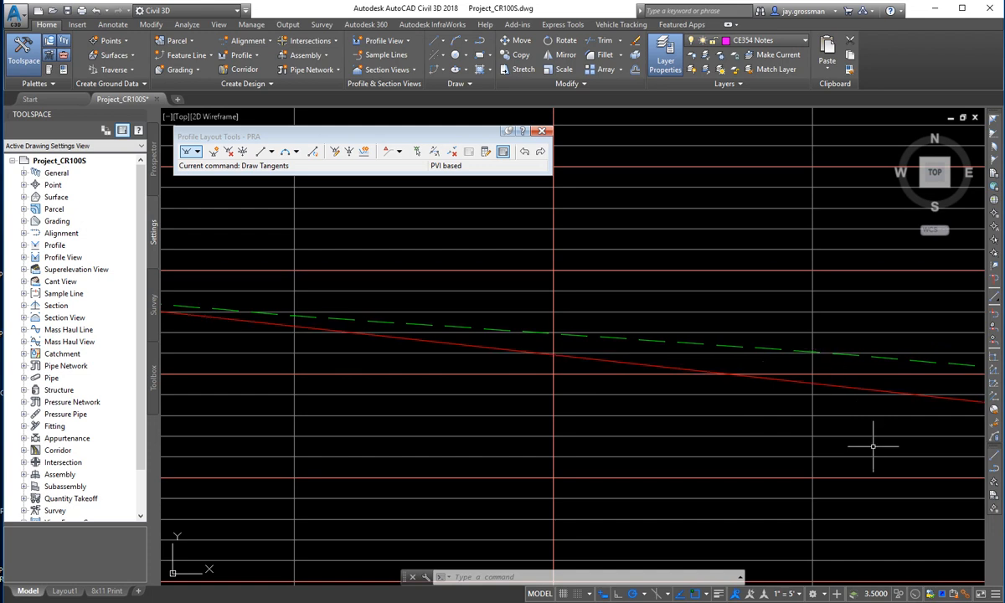
middle_drag(582, 416, 488, 464)
scroll(916, 477, down, 4)
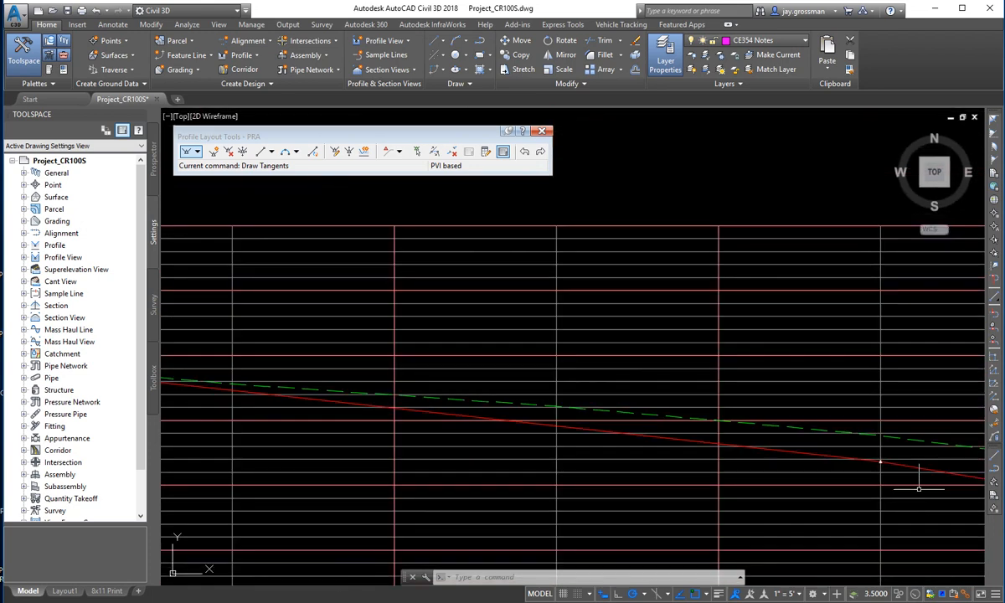
middle_drag(897, 520, 498, 449)
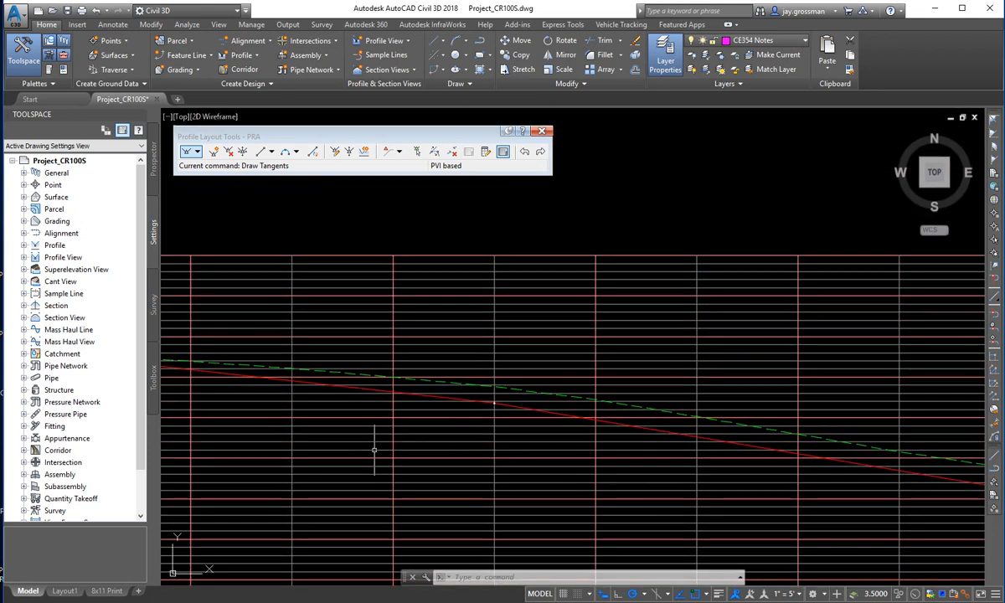
middle_drag(375, 450, 743, 443)
middle_drag(381, 370, 513, 426)
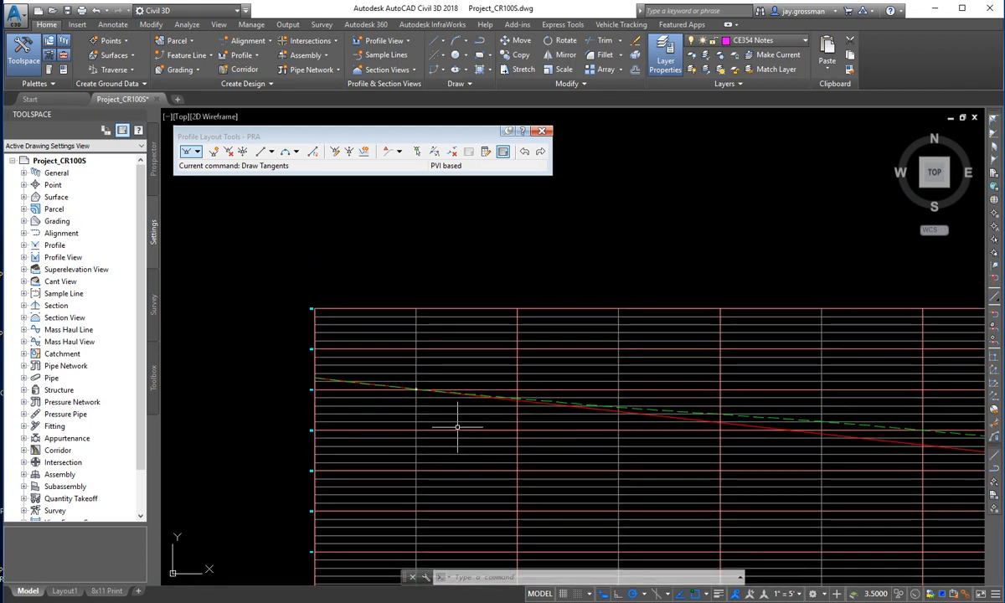
scroll(483, 404, up, 4)
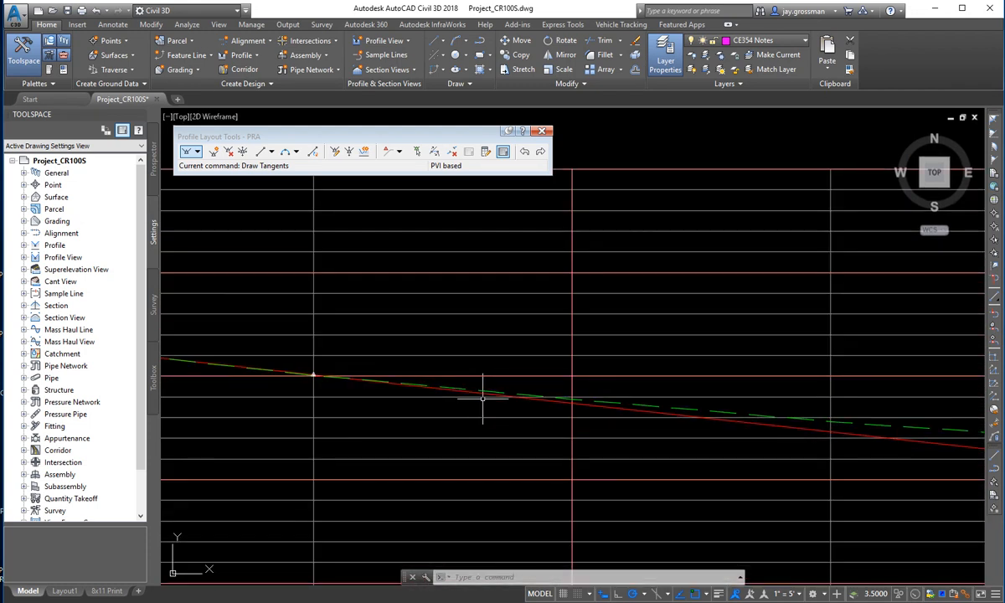
Select the PRA design profile and inspect its PVI and tangent grips against the existing ground from PVI 1 past PVI 3
click(546, 402)
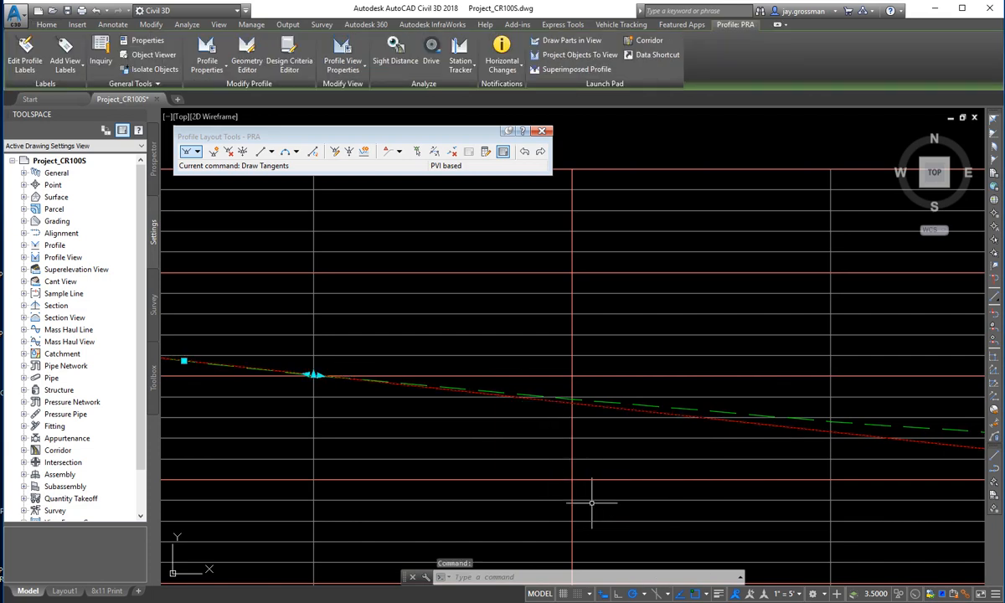
middle_drag(348, 444, 596, 464)
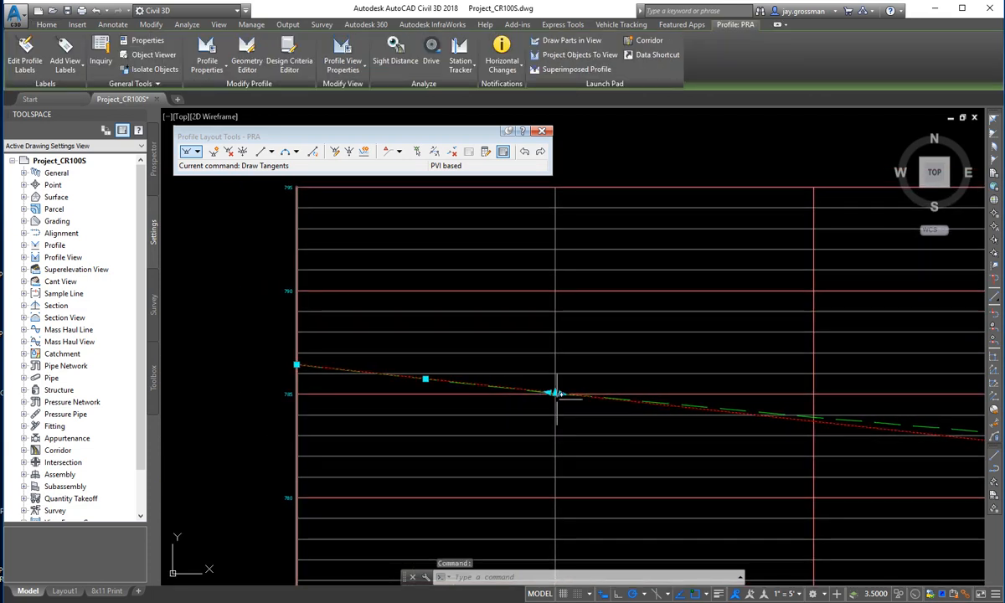
middle_drag(818, 469, 347, 366)
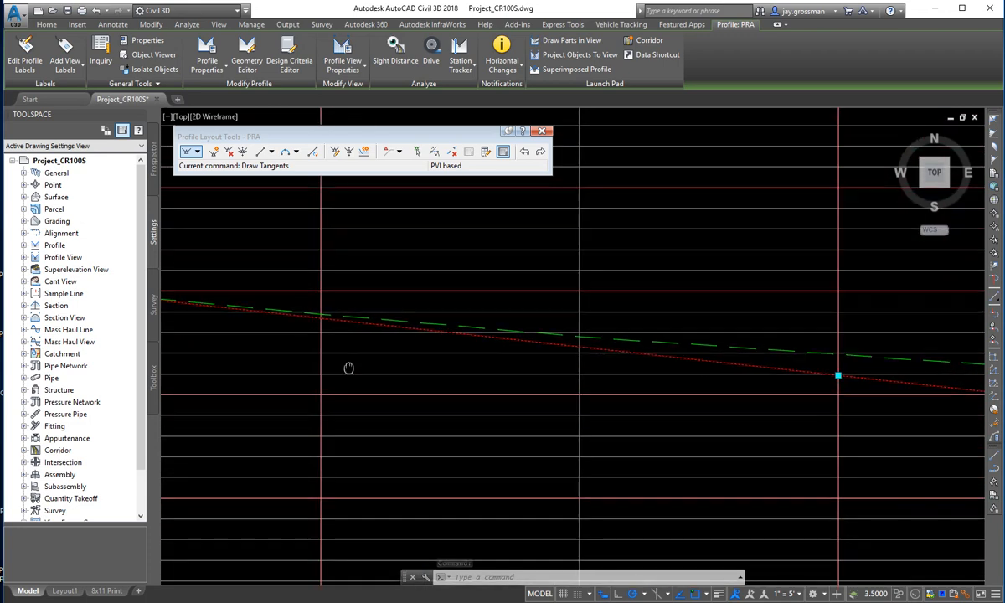
middle_drag(780, 382, 579, 396)
middle_drag(933, 435, 646, 392)
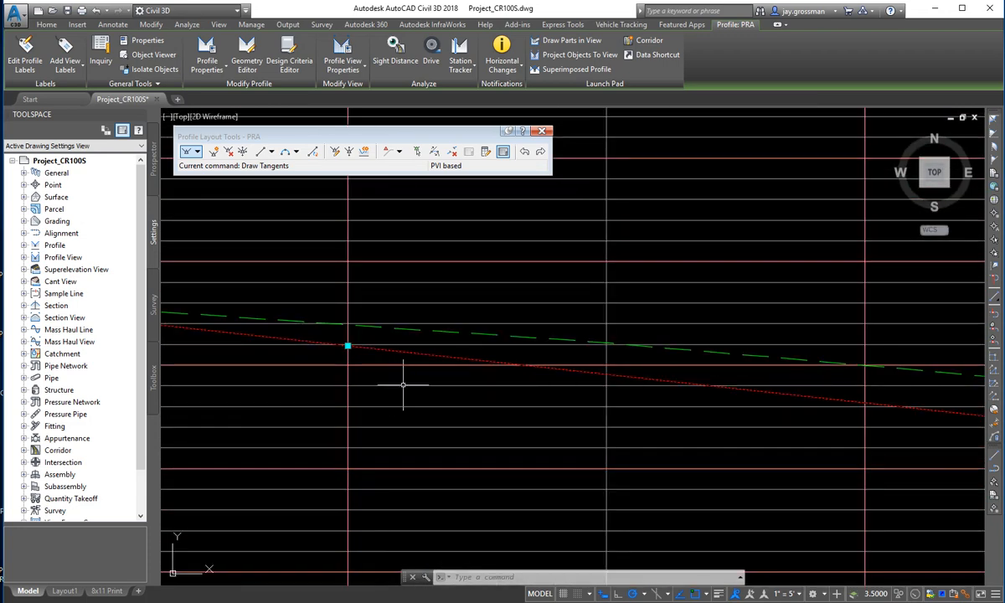
scroll(538, 397, down, 2)
middle_drag(775, 445, 304, 377)
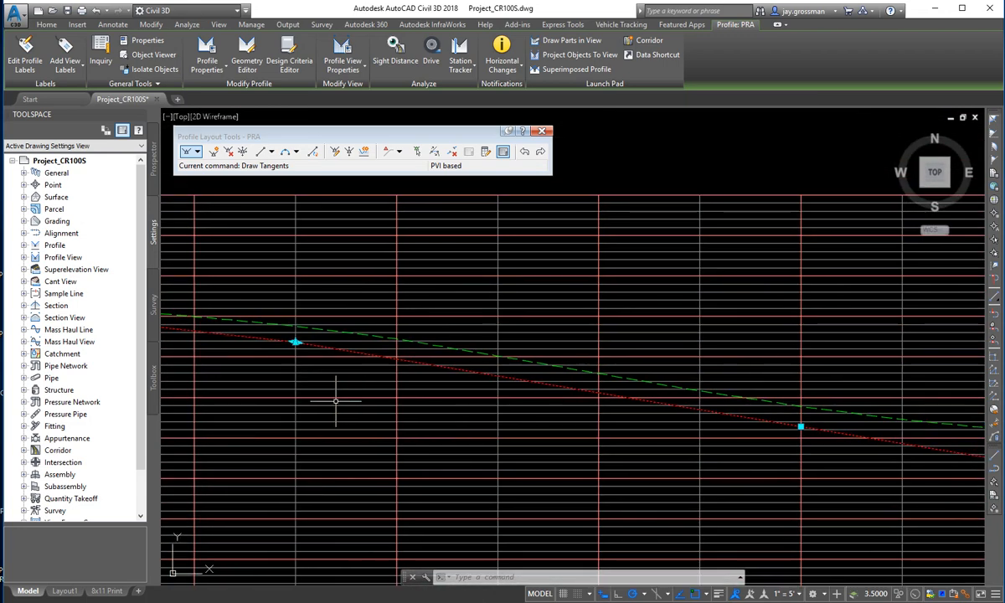
Raise the PVI at station 103+50 of the PRA profile to elevation 780.00
middle_drag(634, 421, 219, 388)
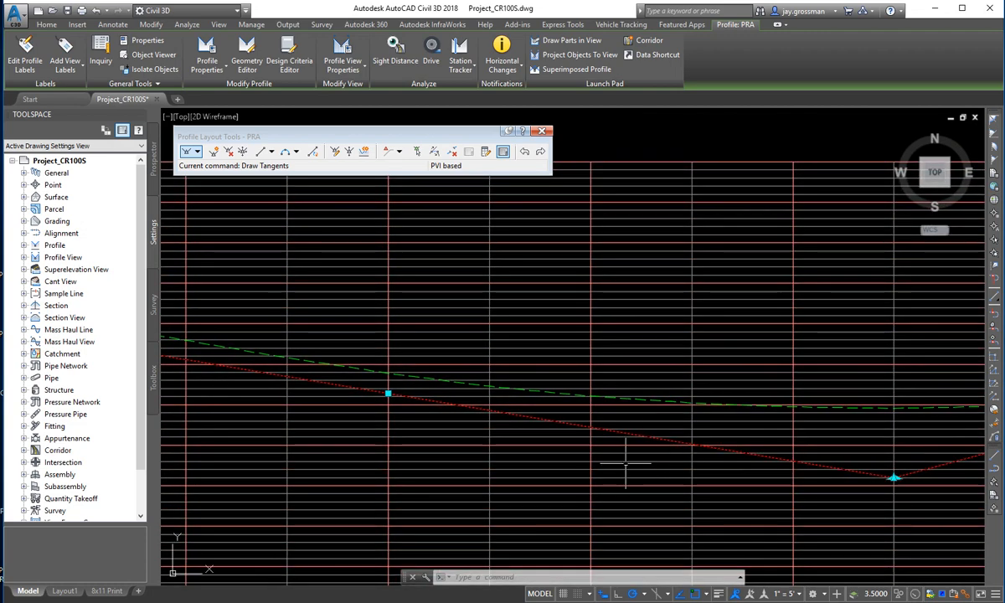
middle_drag(347, 453, 720, 474)
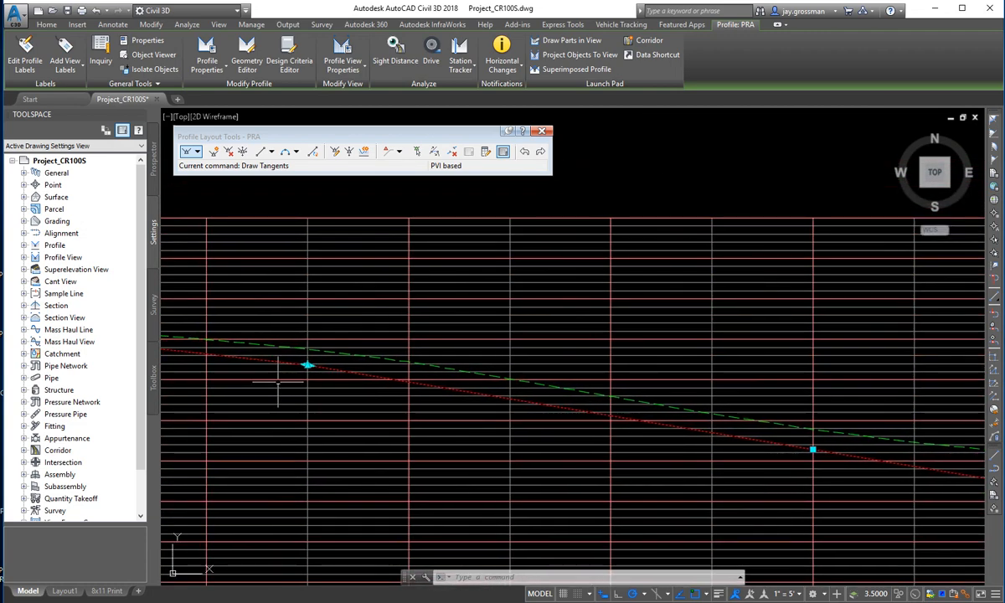
scroll(269, 358, up, 3)
click(317, 359)
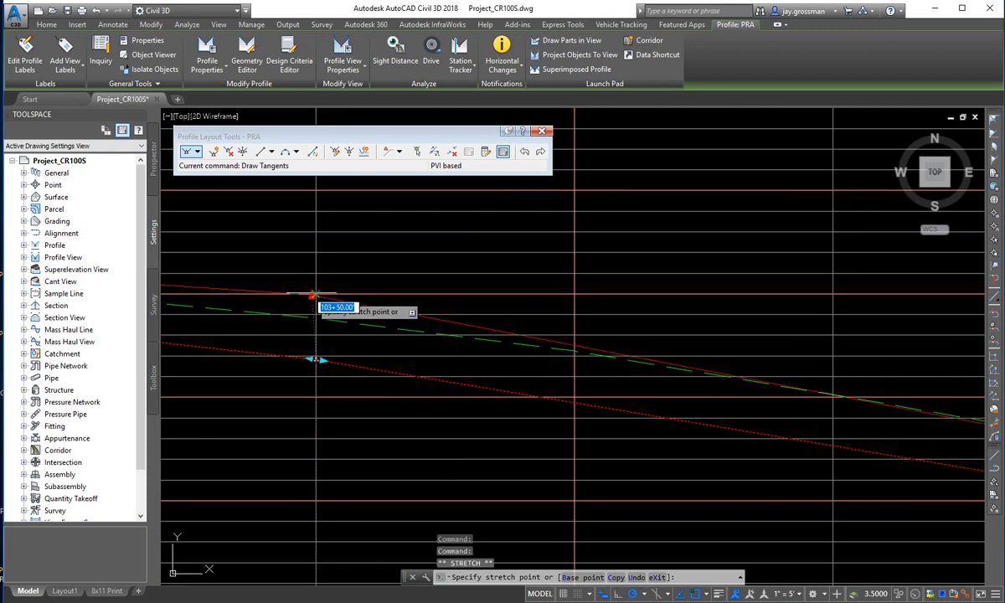
scroll(364, 410, down, 3)
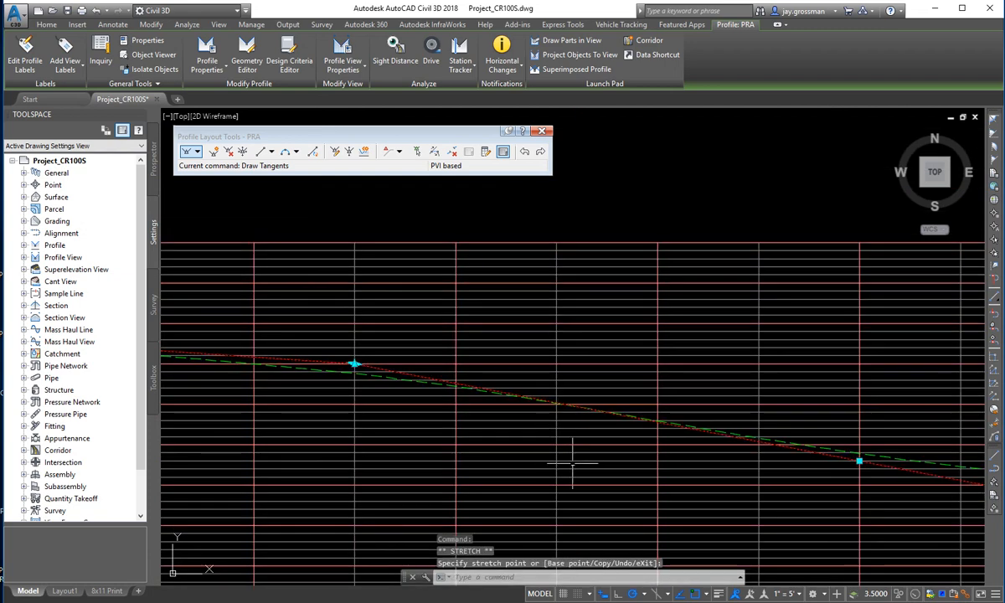
Raise the low-point PVI at station 108+50 to elevation 758.00
middle_drag(666, 464, 533, 468)
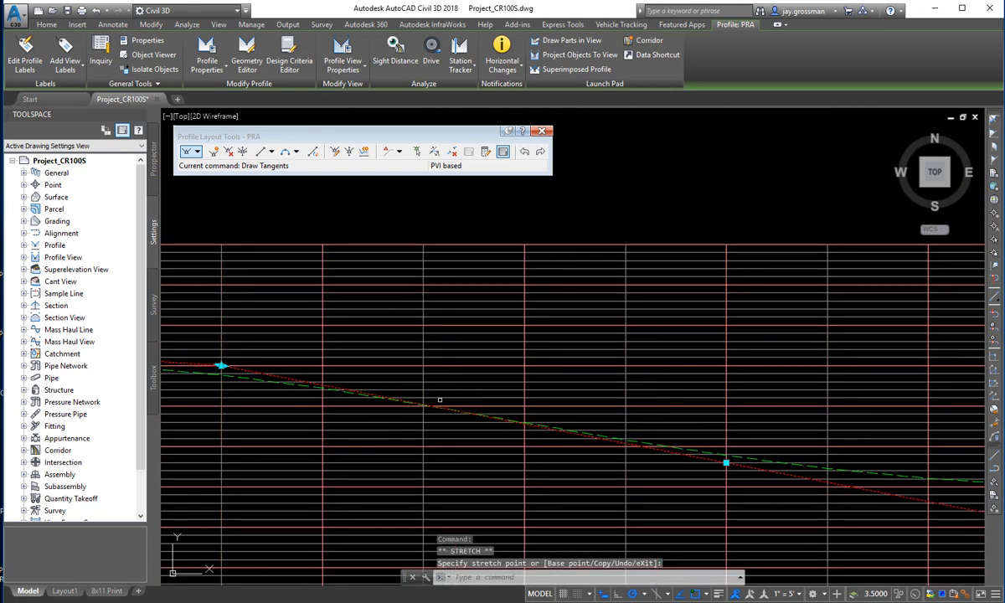
middle_drag(797, 499, 332, 391)
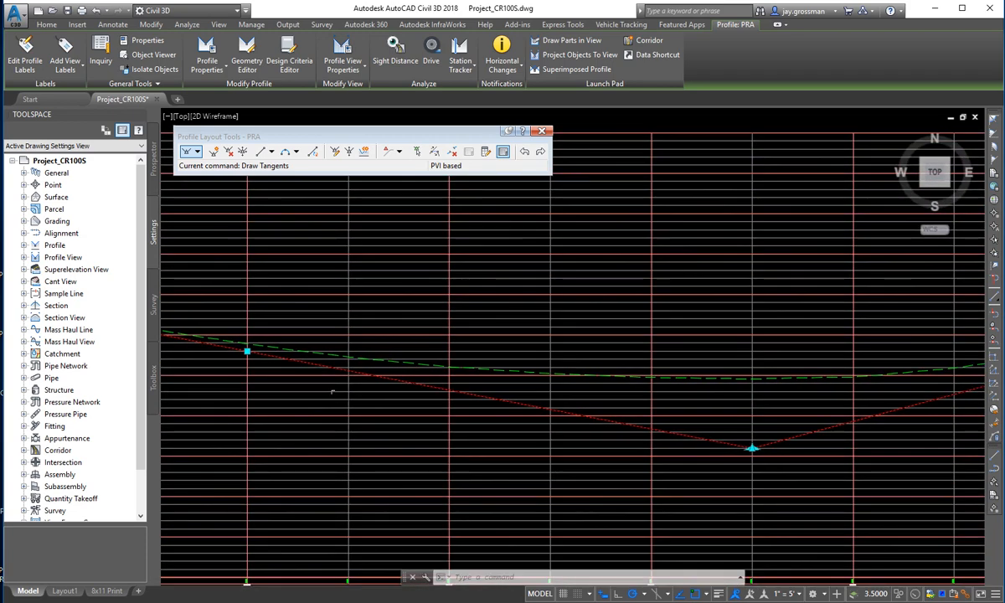
click(752, 448)
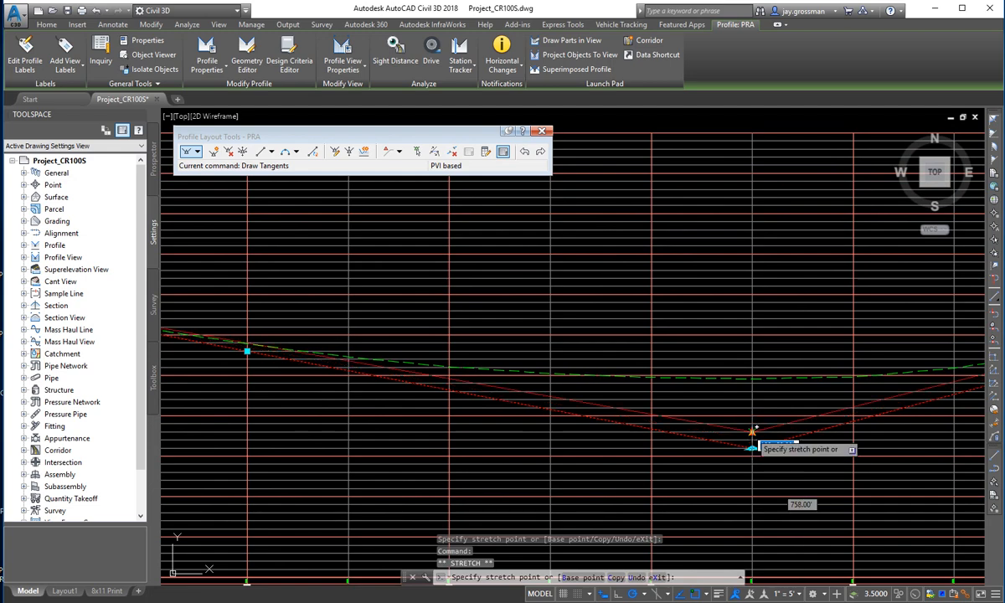
click(752, 431)
Move the second PVI, near the start of the profile, to station 101+00 on the ground line at about elevation 783.9
scroll(225, 432, down, 2)
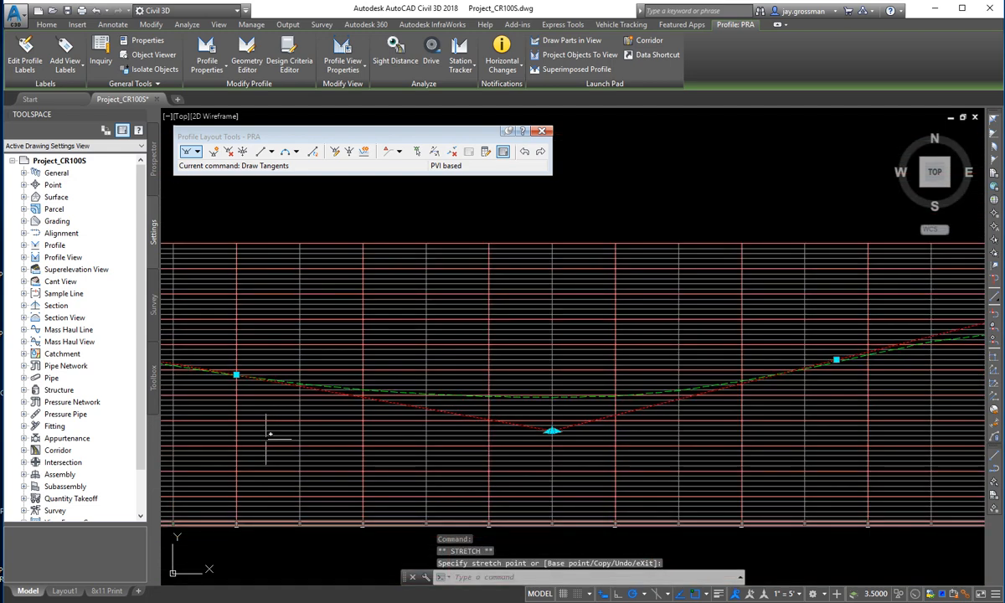
middle_drag(263, 437, 673, 482)
scroll(586, 411, up, 2)
scroll(584, 411, up, 4)
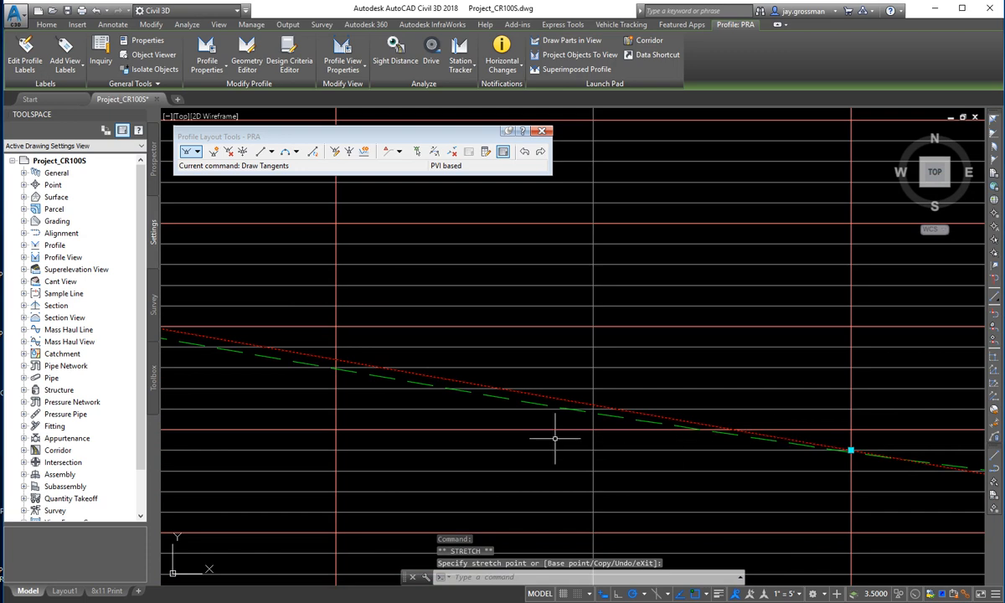
scroll(457, 402, down, 2)
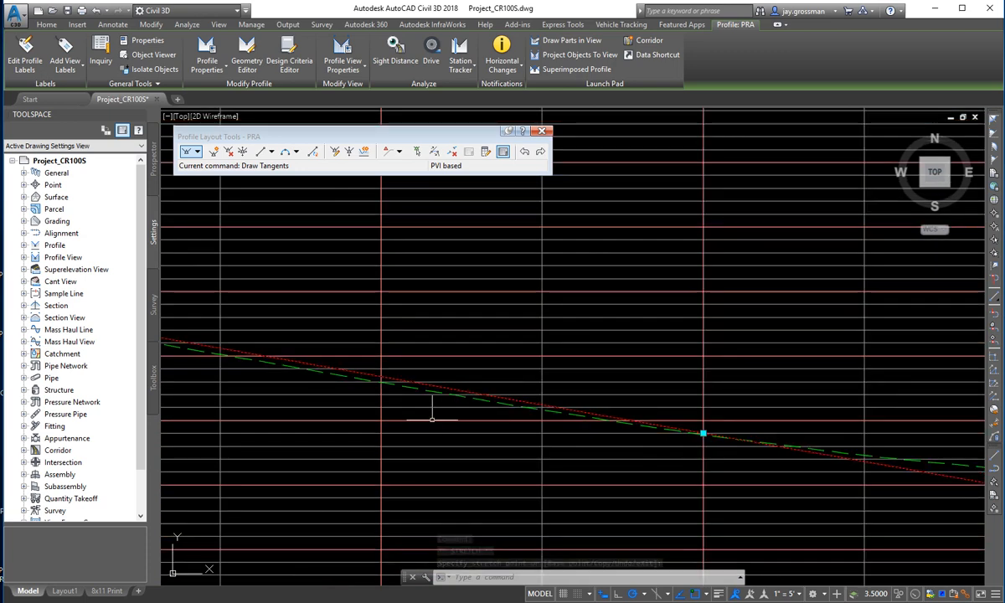
middle_drag(433, 471, 773, 428)
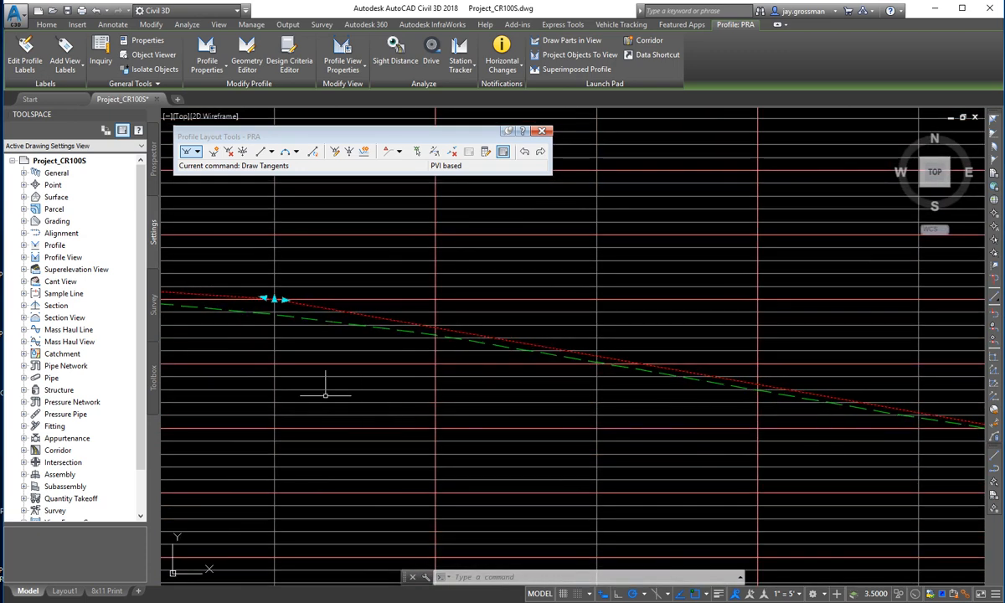
middle_drag(340, 386, 835, 439)
middle_drag(452, 416, 796, 415)
middle_drag(386, 395, 779, 417)
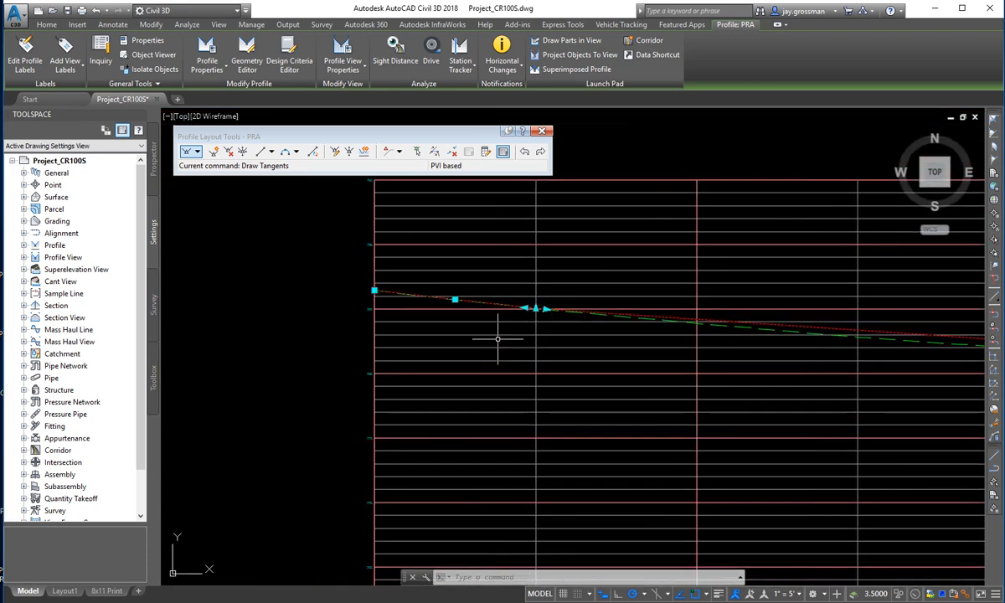
click(536, 308)
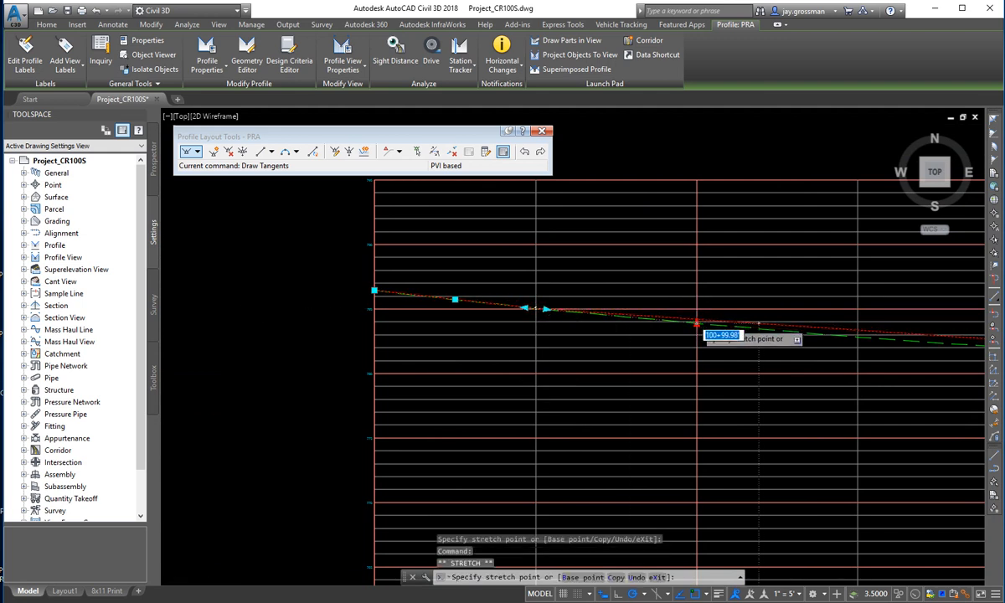
scroll(697, 319, up, 5)
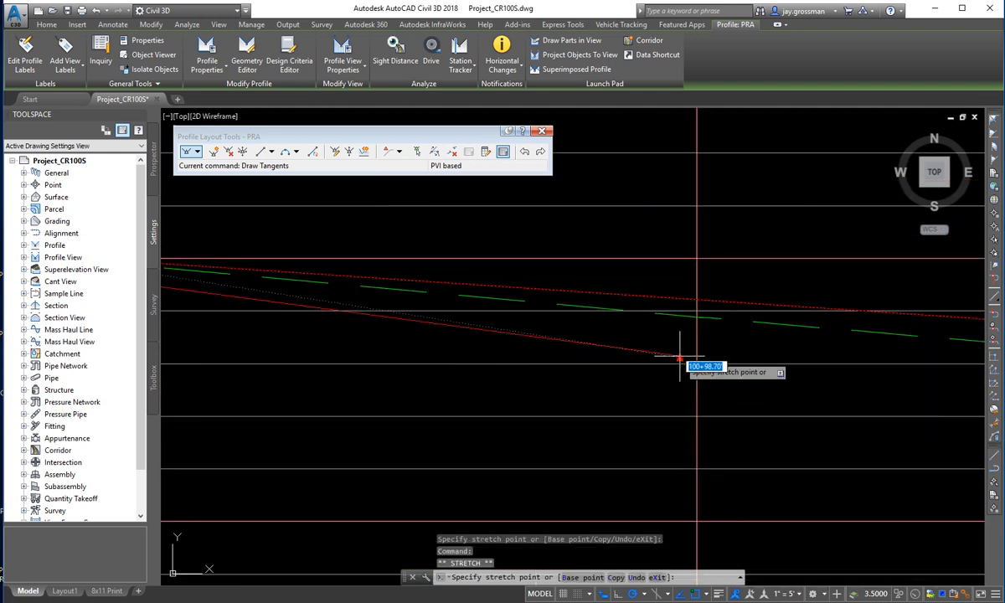
click(697, 317)
Bring the Profile Entities table back into view over the start of the profile
scroll(422, 330, down, 3)
middle_drag(332, 391, 783, 442)
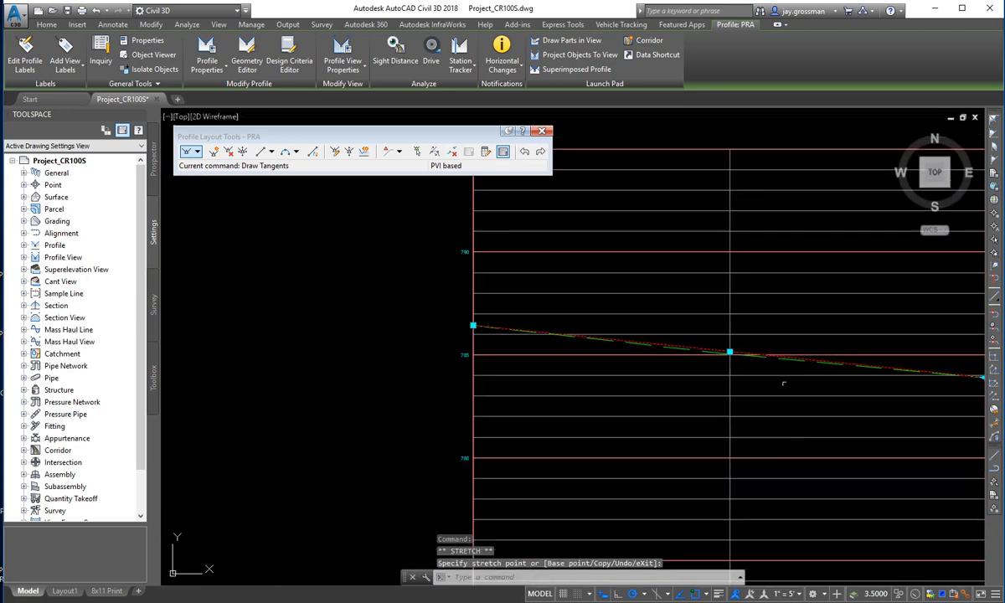
scroll(572, 350, up, 3)
scroll(524, 326, down, 2)
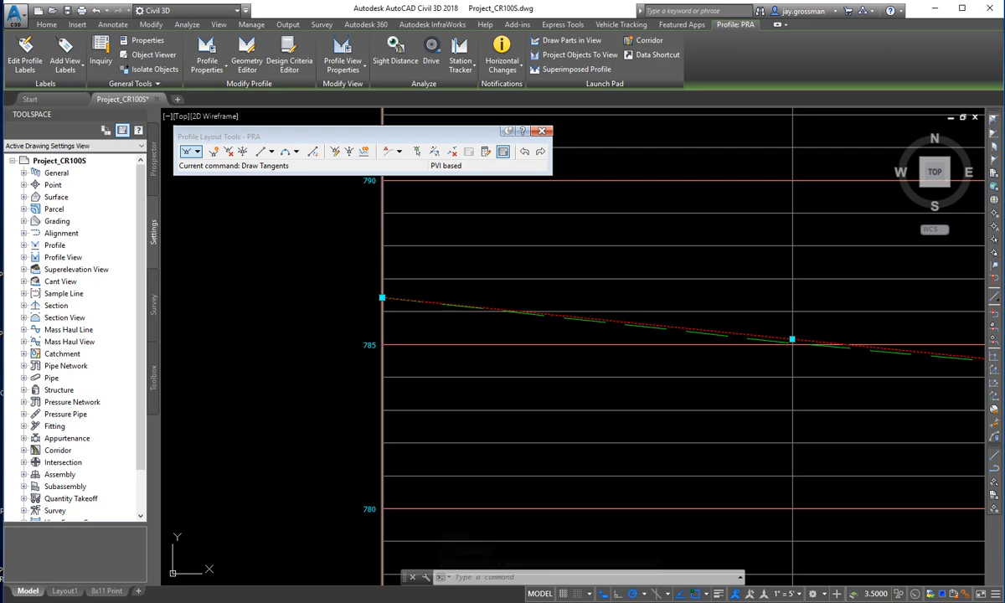
drag(1004, 291, 918, 366)
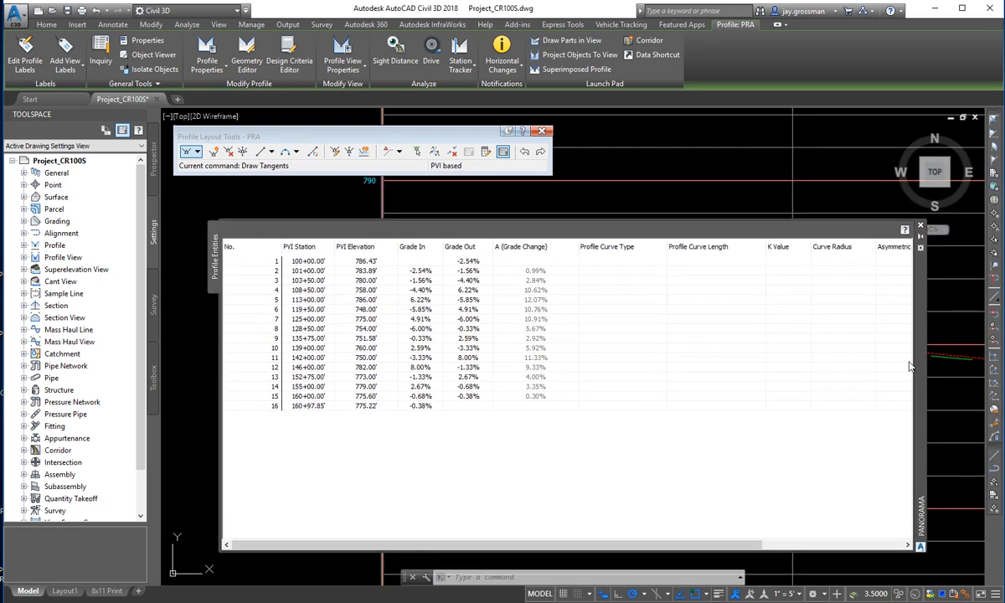
click(473, 262)
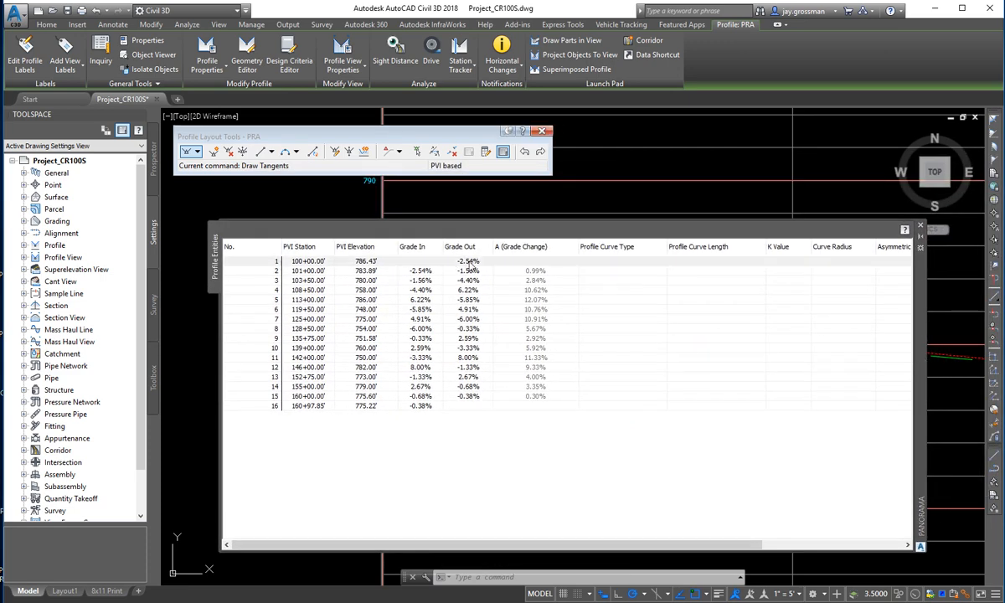
click(471, 263)
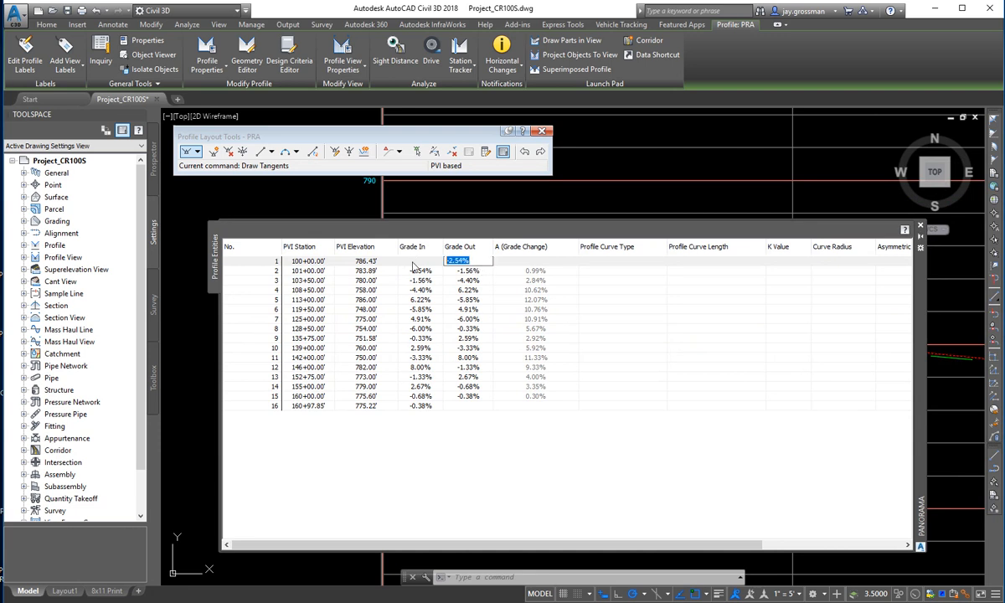
click(609, 317)
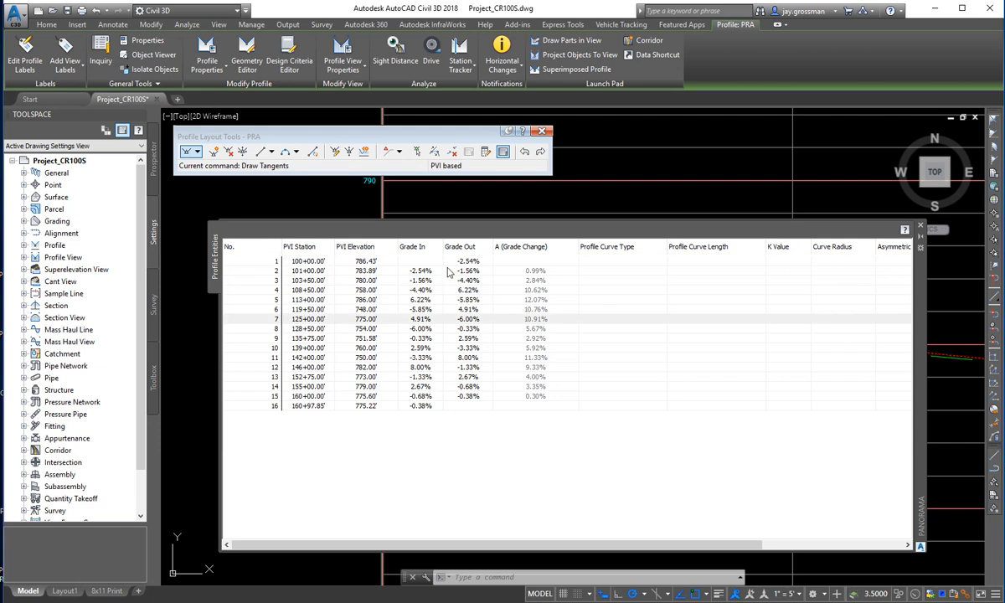
click(371, 262)
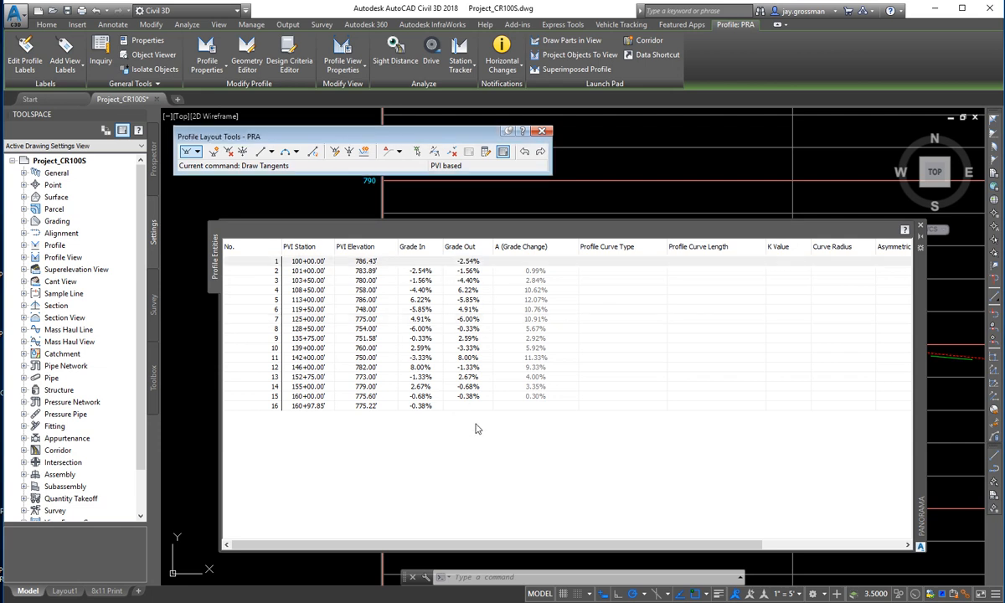
Lock the first PVI at station 100+00 and set its outgoing grade to -2.75%
drag(495, 545, 737, 542)
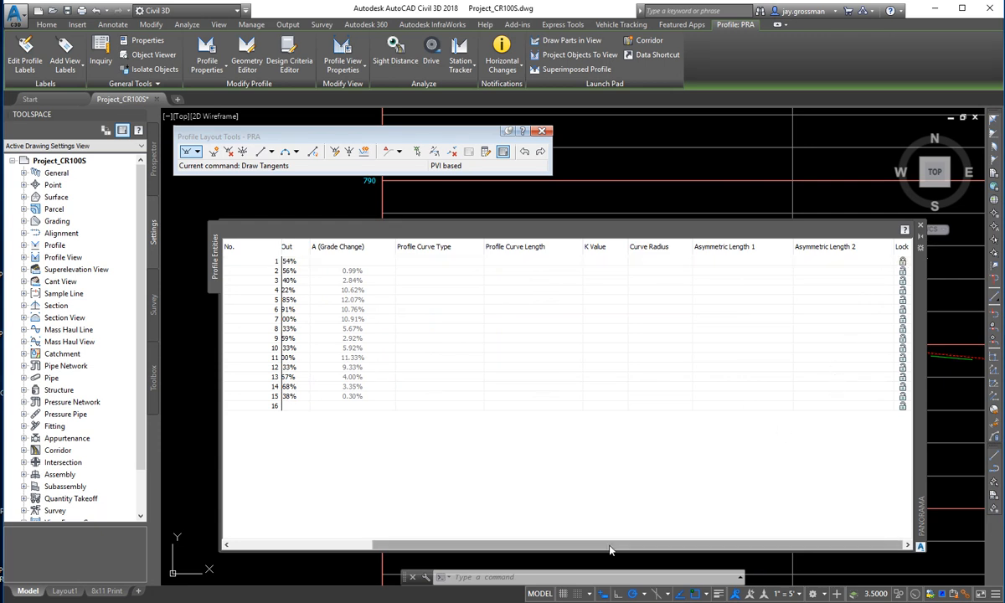
drag(724, 545, 377, 546)
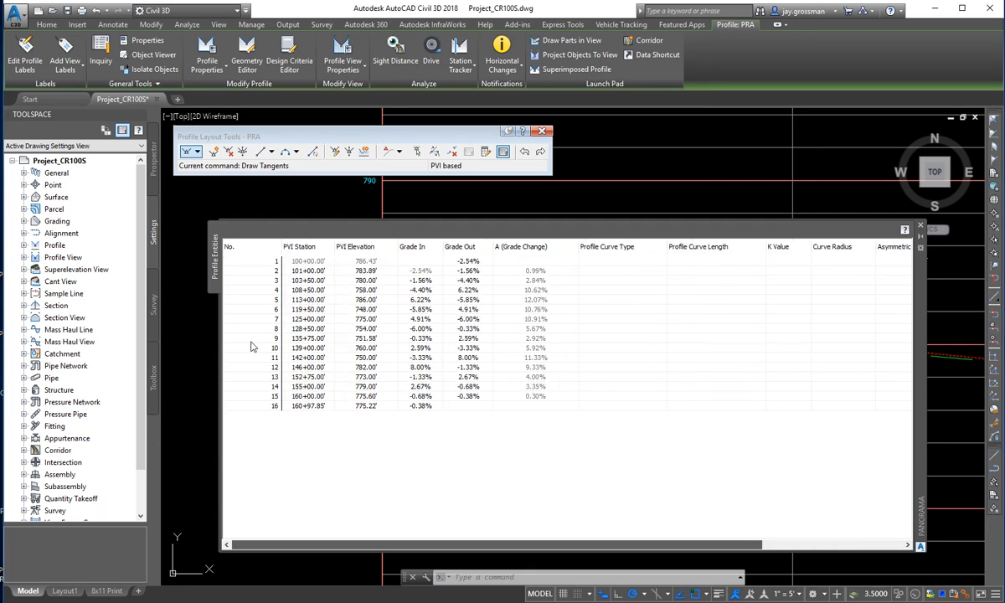
double_click(469, 261)
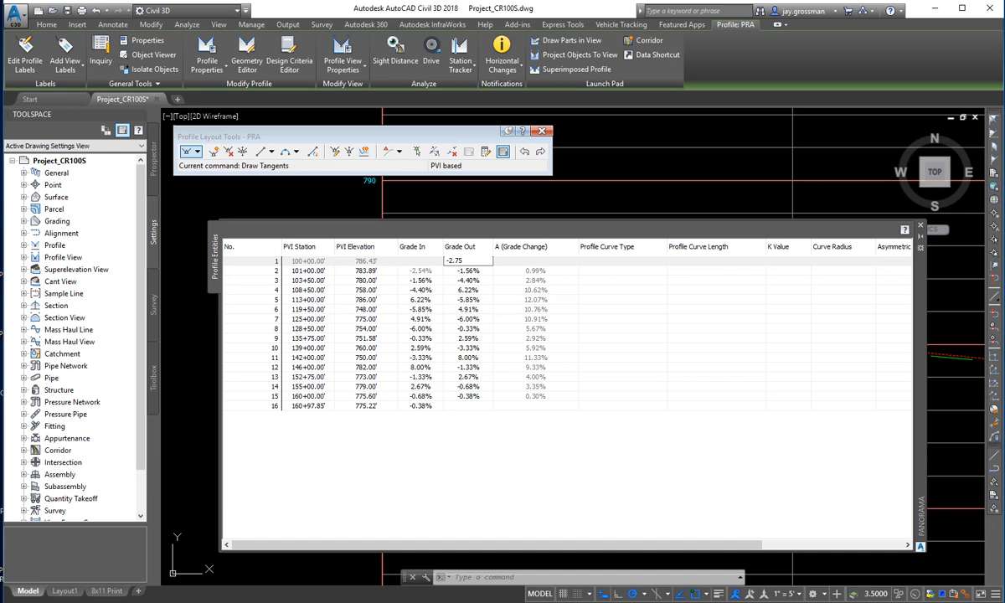
text(-2.75)
key(Return)
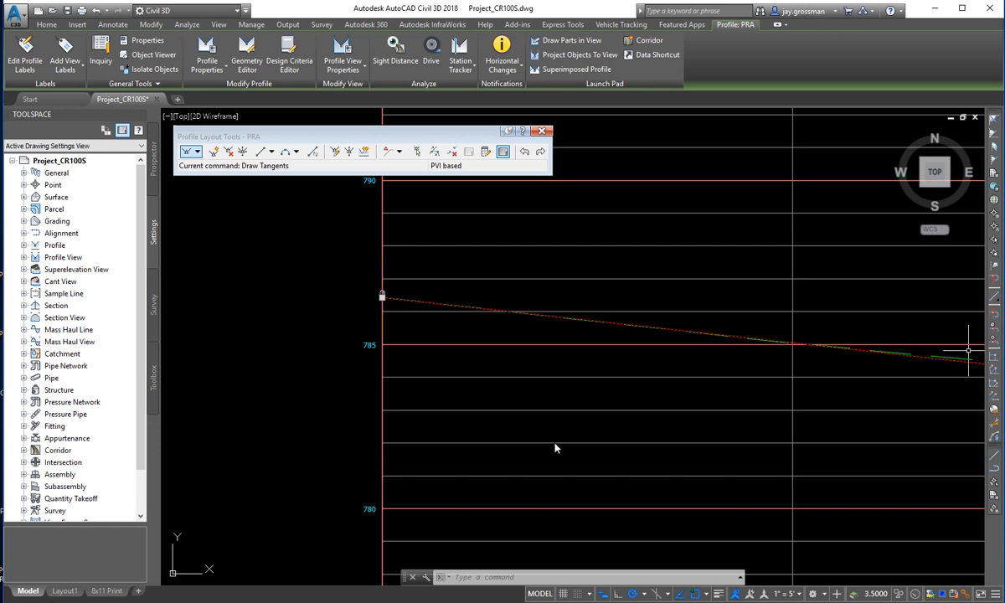
Examine how closely the design profile follows the ground line from station 100+00 past the PVI at 103+50
scroll(382, 295, up, 5)
scroll(210, 335, up, 4)
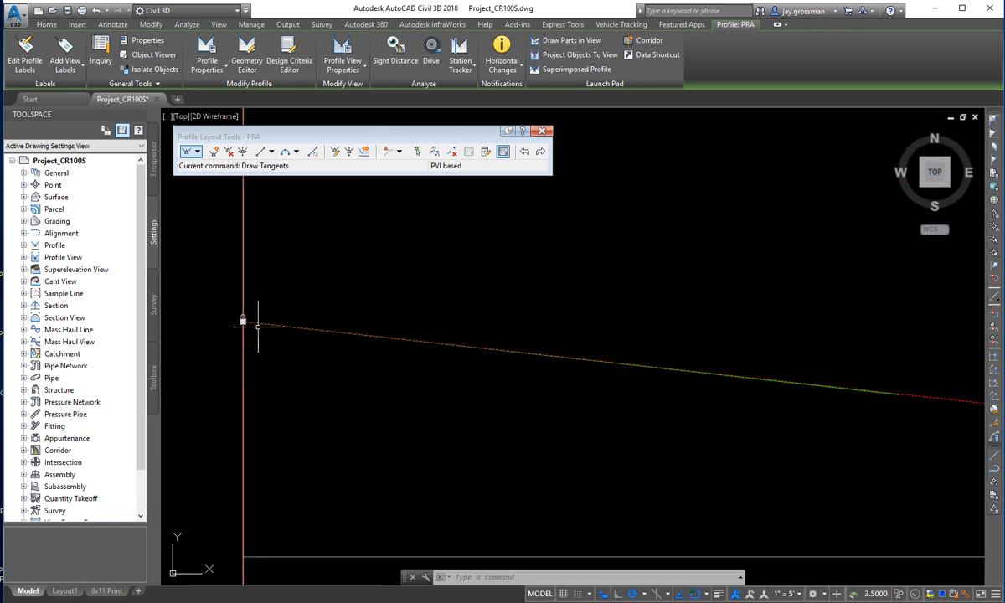
scroll(523, 410, up, 3)
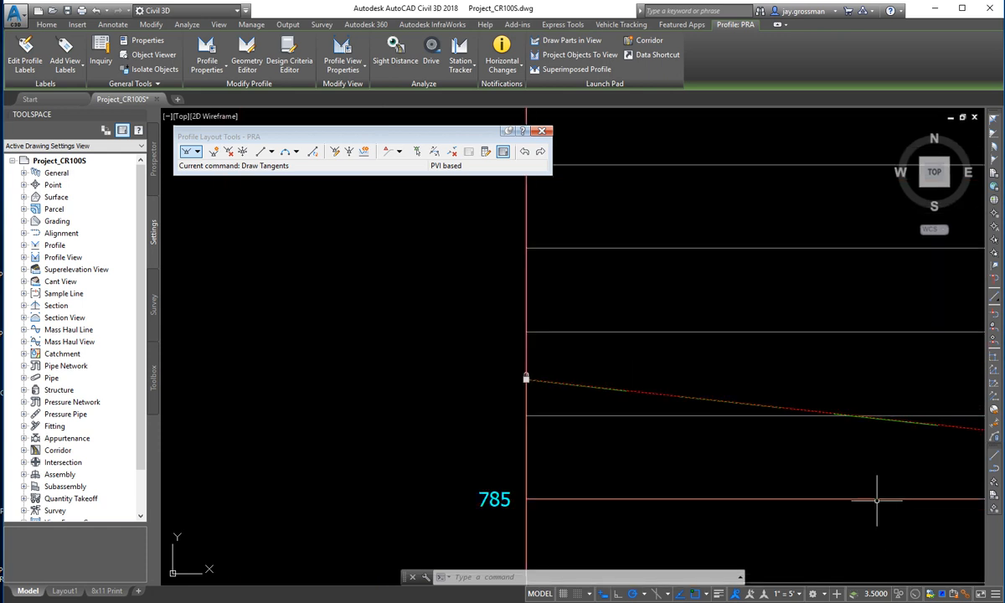
scroll(528, 426, down, 4)
middle_drag(651, 437, 702, 353)
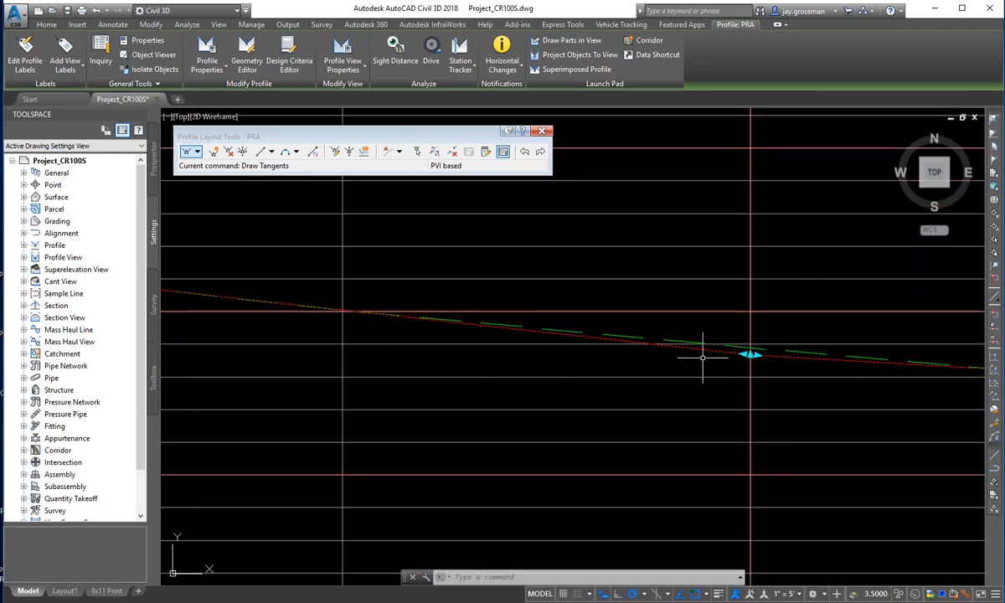
middle_drag(764, 370, 589, 388)
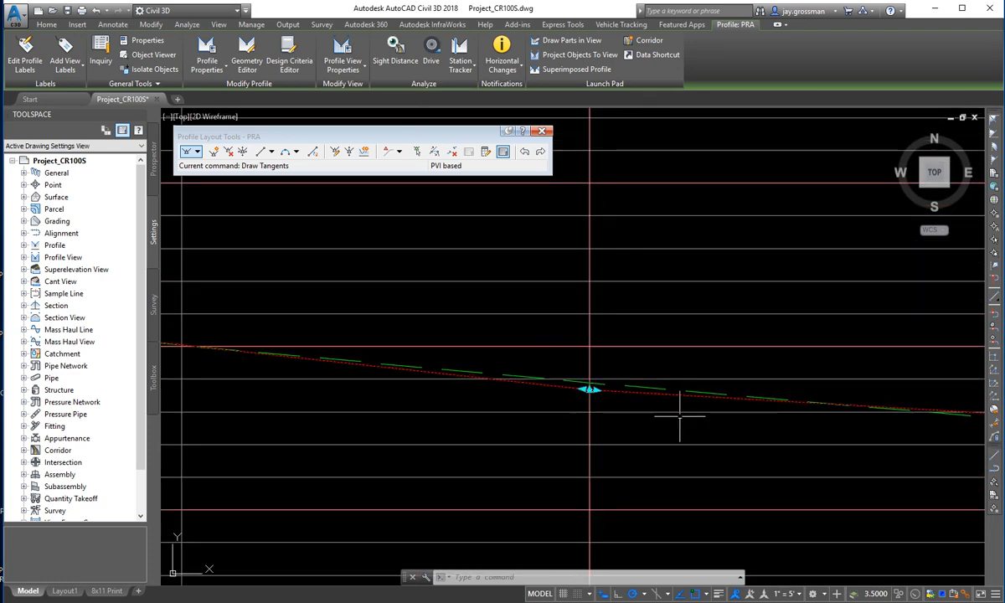
middle_drag(680, 415, 707, 426)
scroll(706, 426, up, 2)
middle_drag(579, 421, 488, 381)
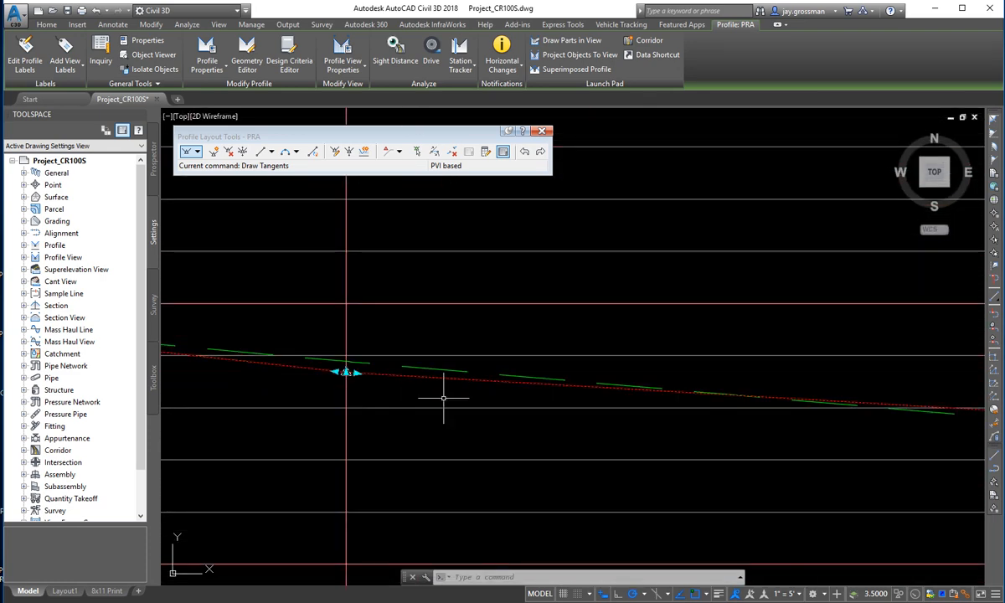
scroll(444, 400, down, 5)
middle_drag(769, 467, 601, 399)
middle_drag(295, 411, 571, 436)
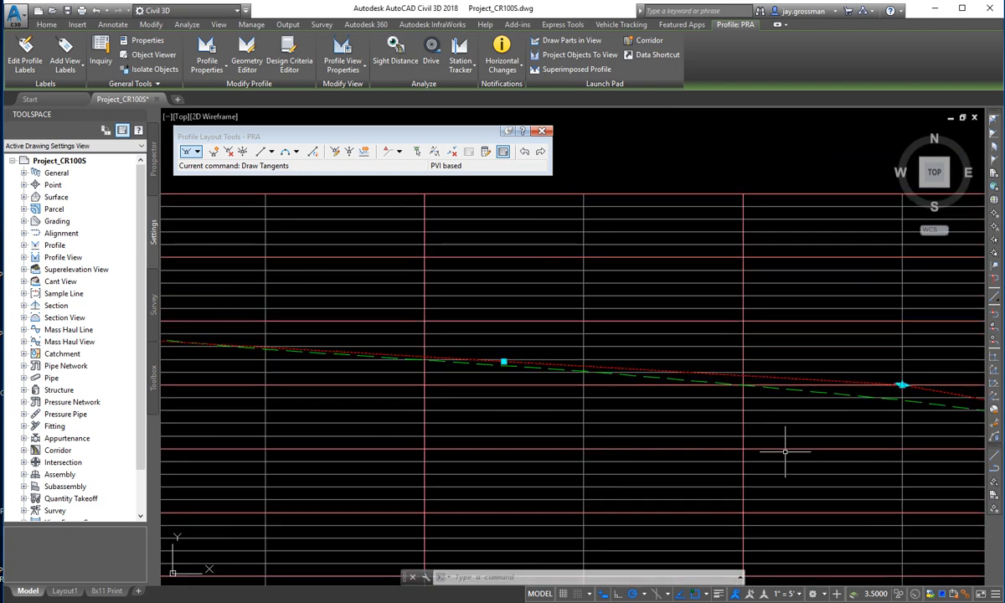
middle_drag(793, 469, 478, 439)
scroll(395, 428, down, 2)
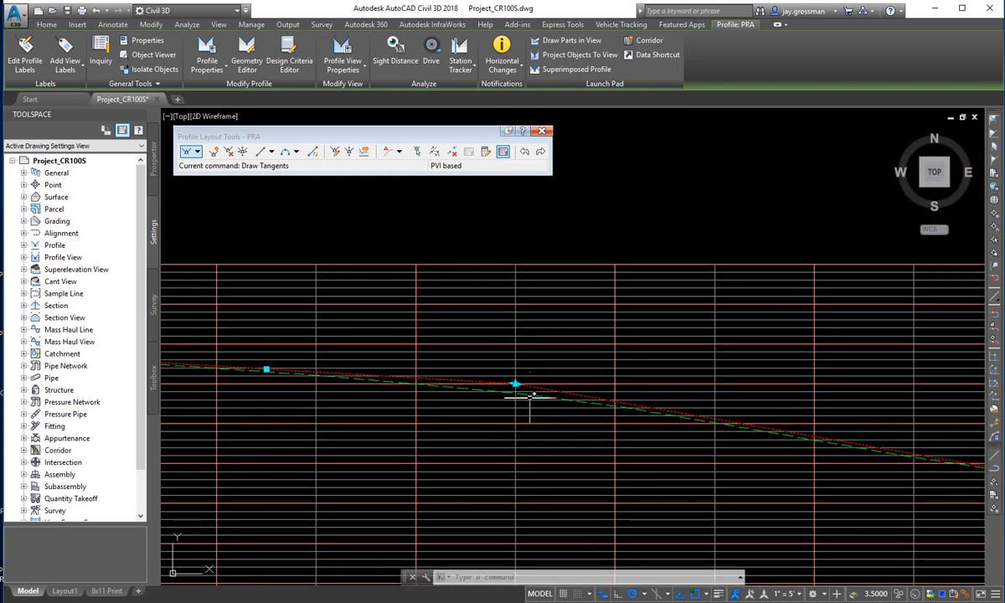
scroll(485, 350, up, 4)
scroll(484, 379, down, 2)
middle_drag(413, 430, 648, 400)
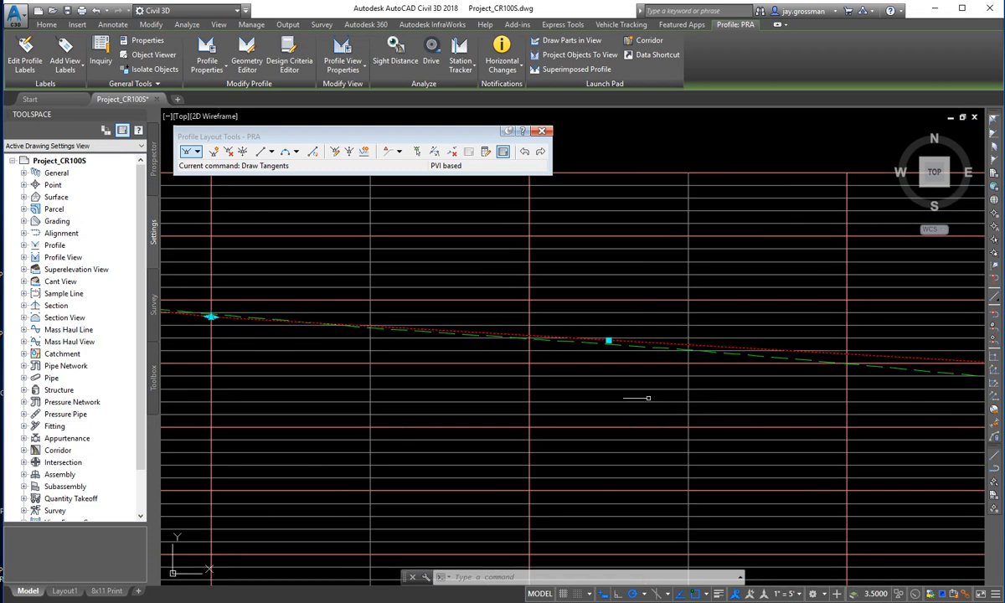
scroll(579, 343, up, 2)
middle_drag(770, 358, 661, 389)
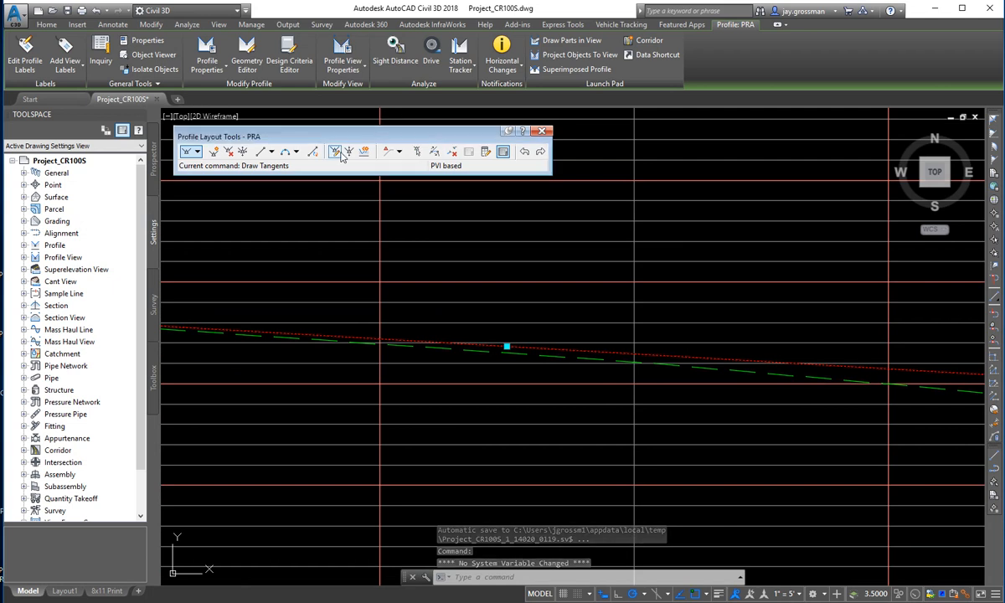
Add a free parabolic vertical curve with a K value of 65 between the two tangents meeting at the 101+00 PVI
click(296, 152)
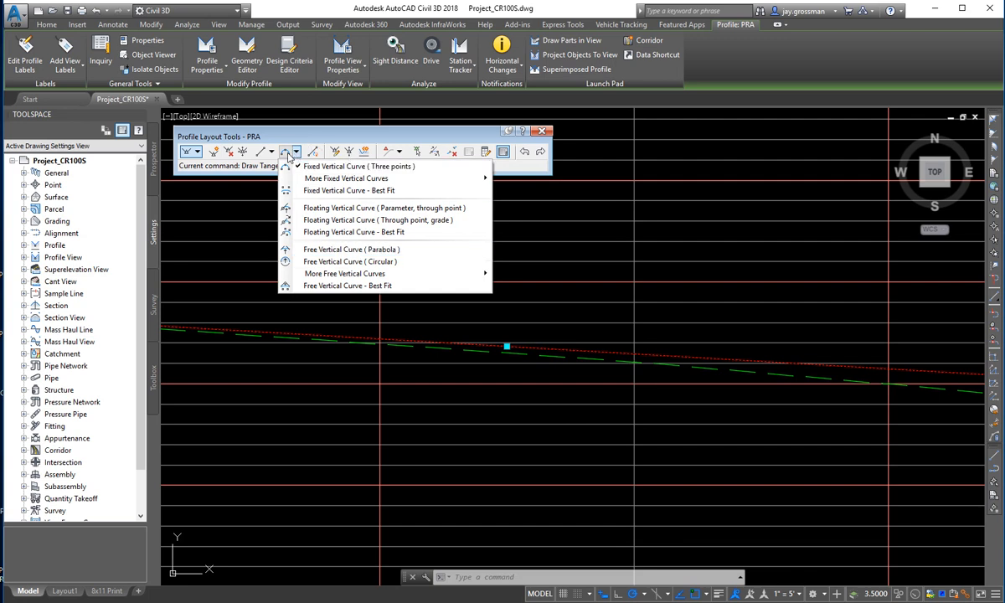
click(322, 251)
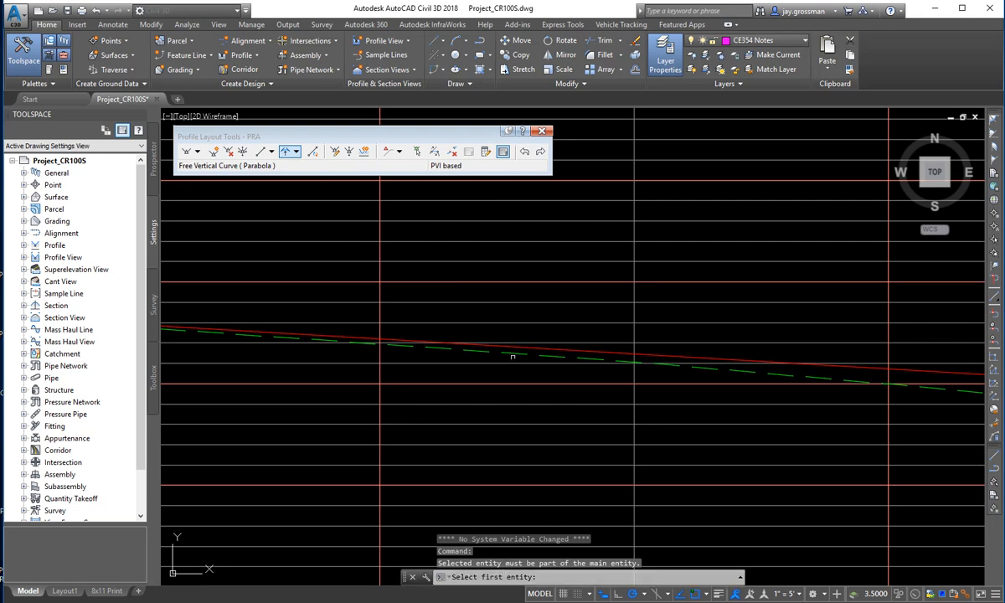
scroll(393, 347, down, 1)
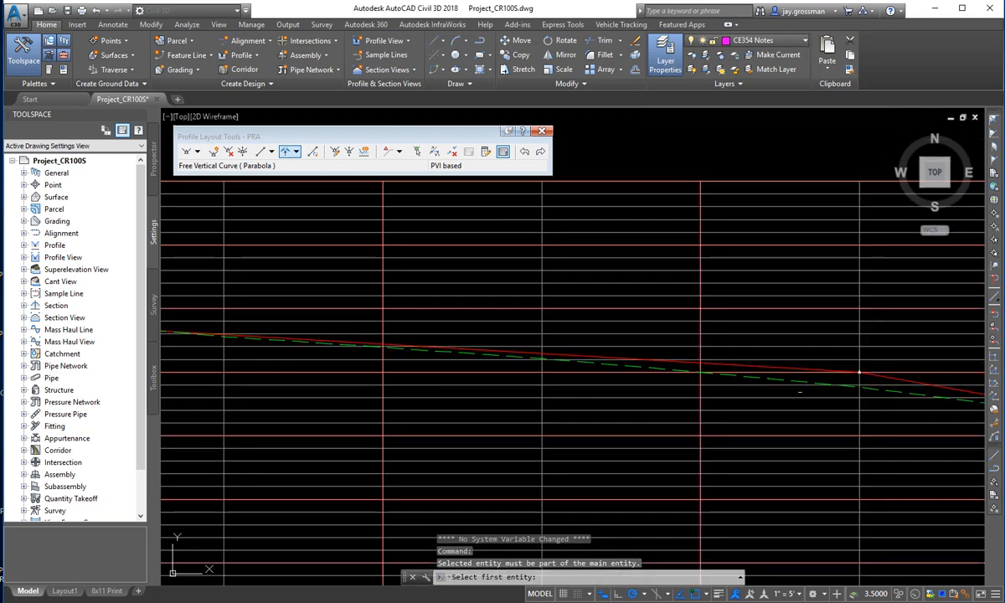
middle_drag(799, 392, 785, 428)
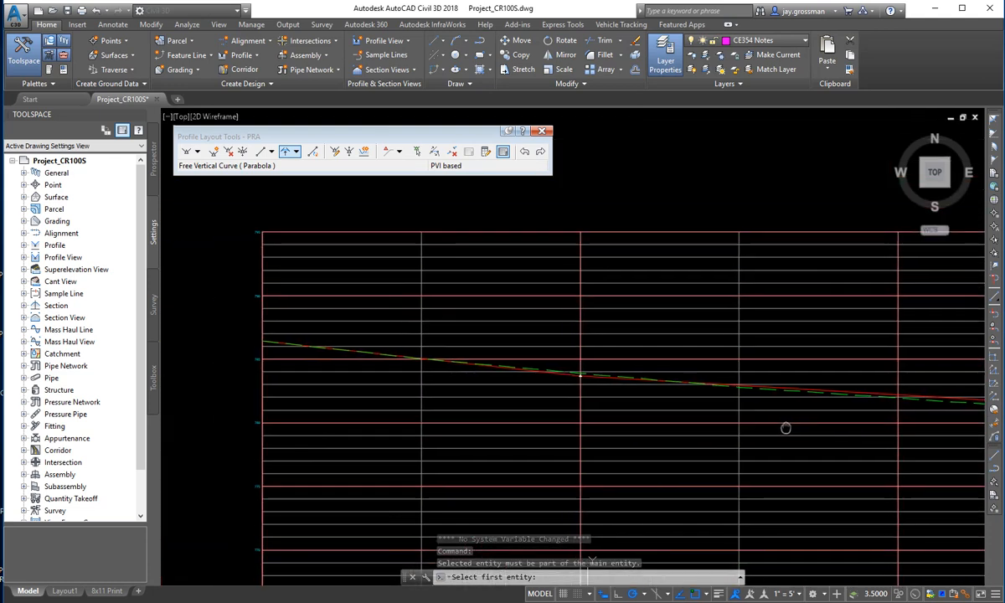
scroll(623, 386, up, 2)
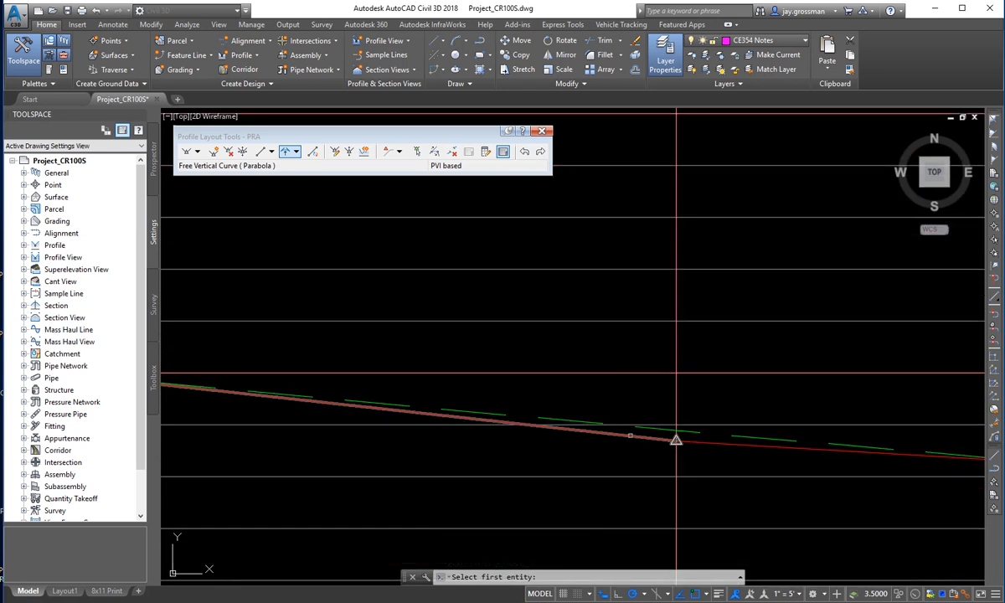
click(629, 435)
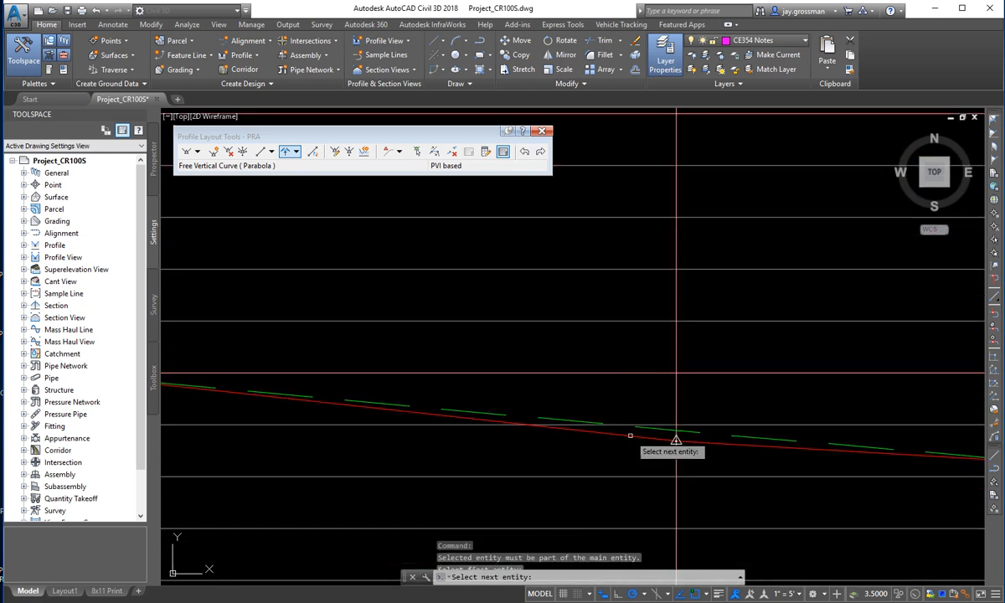
click(727, 444)
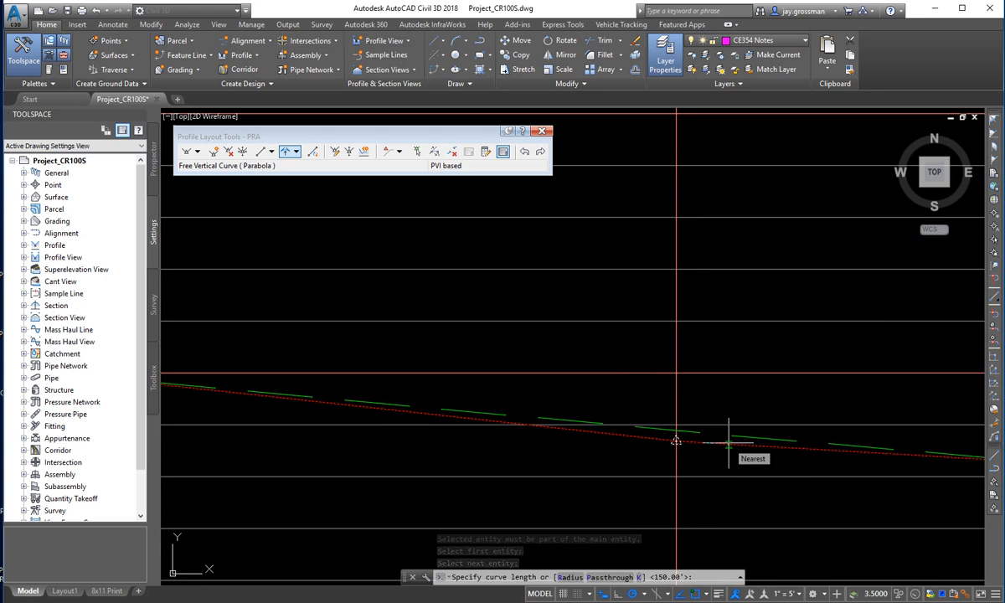
text(k)
key(Return)
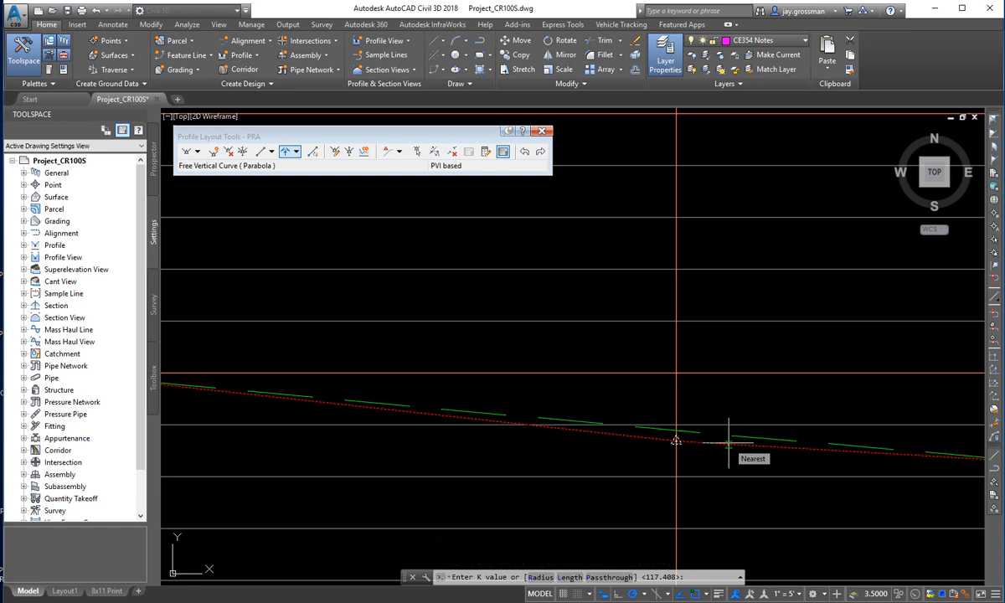
text(65)
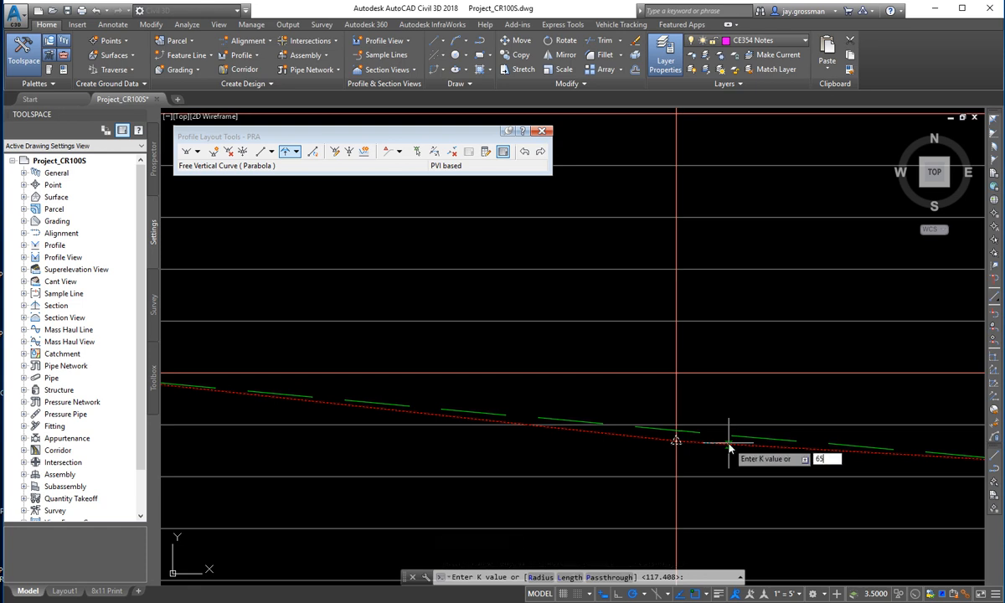
key(Return)
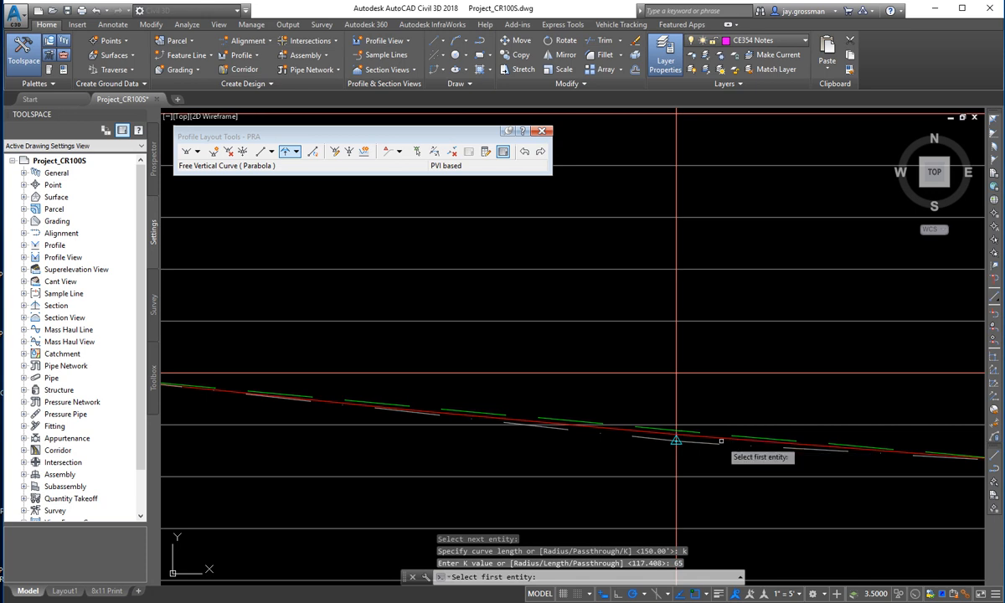
scroll(636, 422, up, 5)
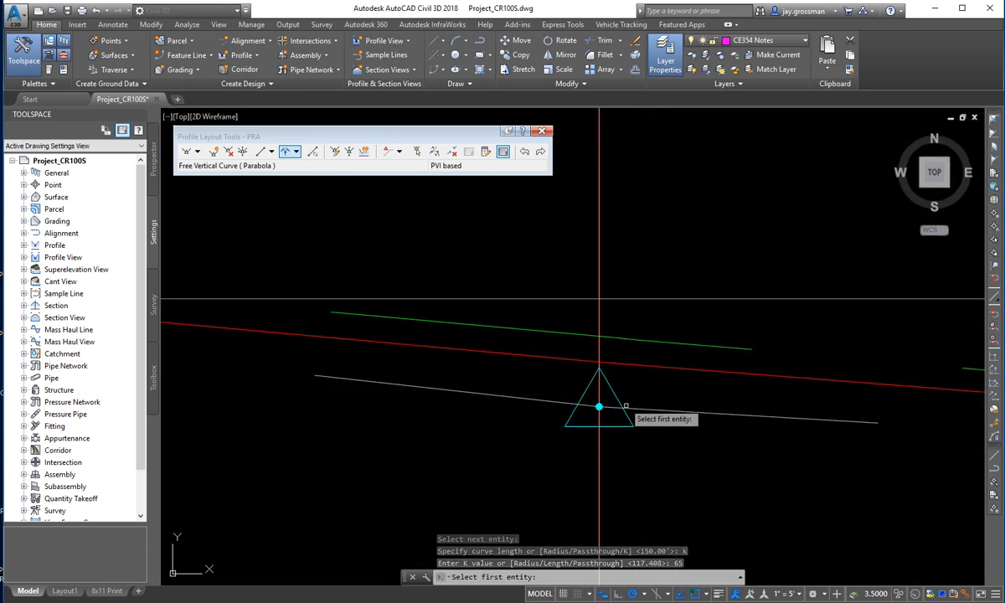
scroll(623, 406, down, 6)
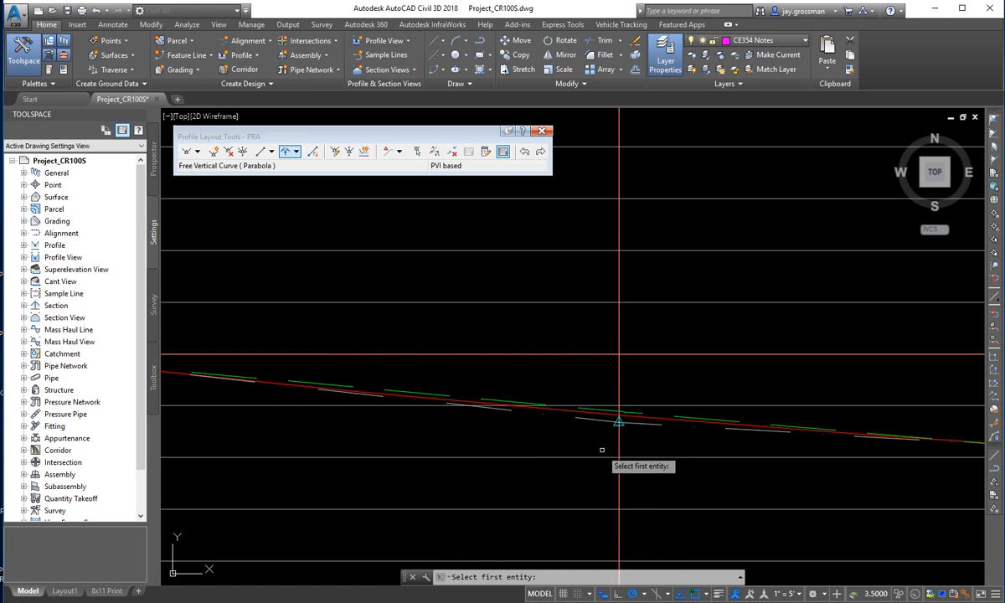
key(Escape)
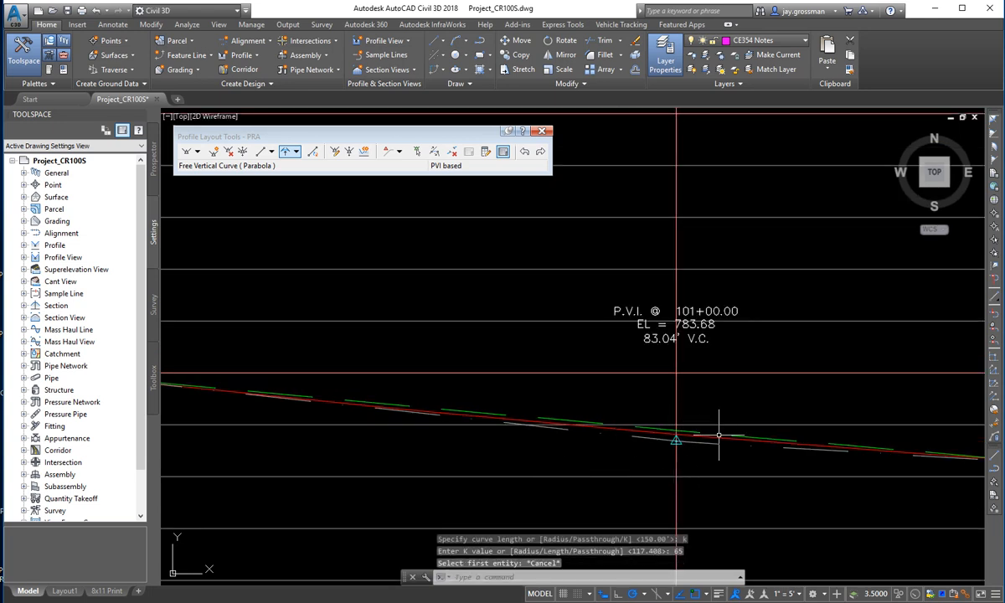
Open the Profile Entities table and set the curve length at the 101+00 PVI to 100 ft
scroll(710, 326, up, 4)
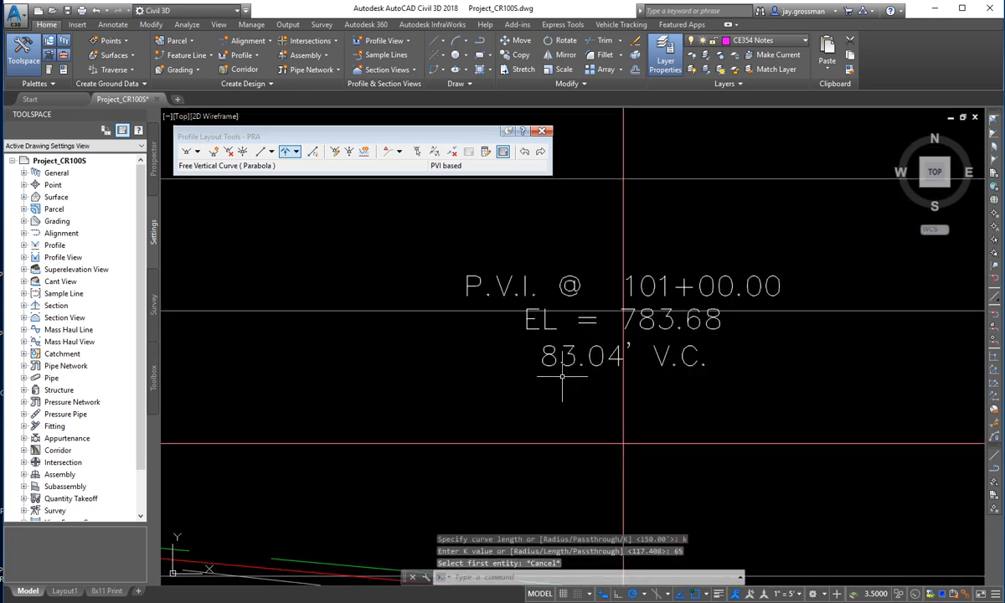
scroll(610, 355, down, 2)
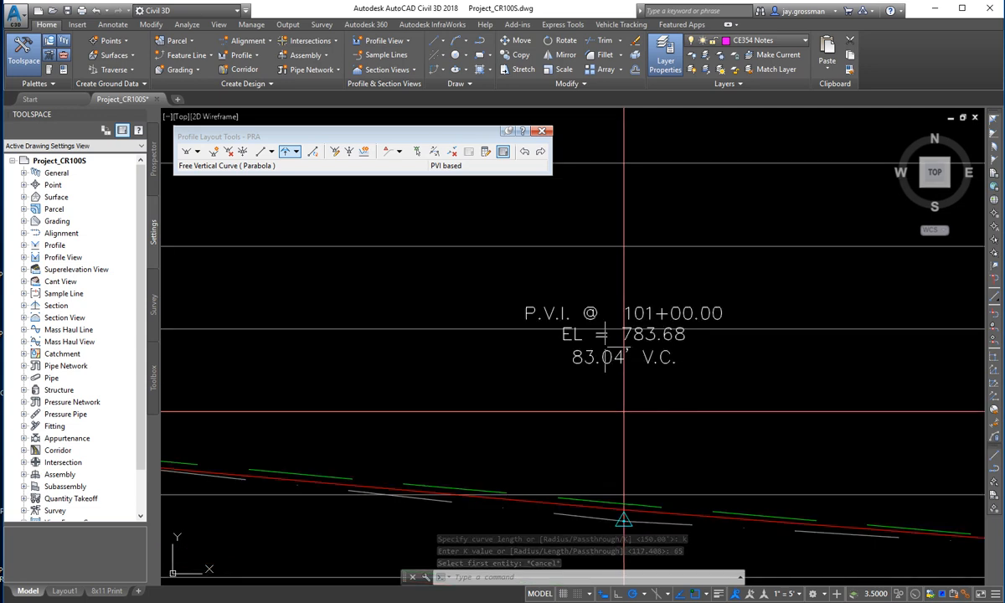
scroll(599, 366, down, 3)
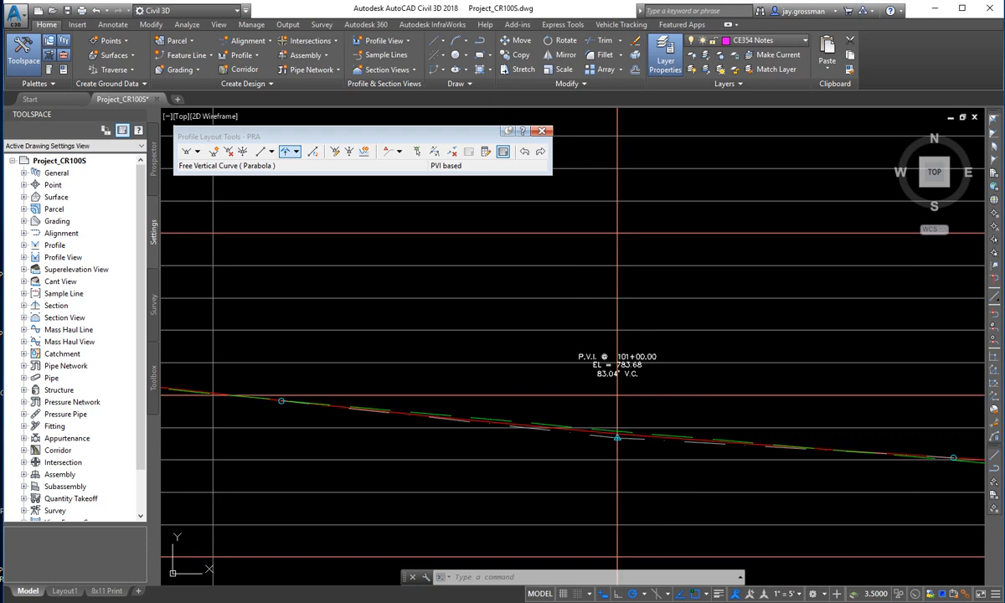
click(502, 151)
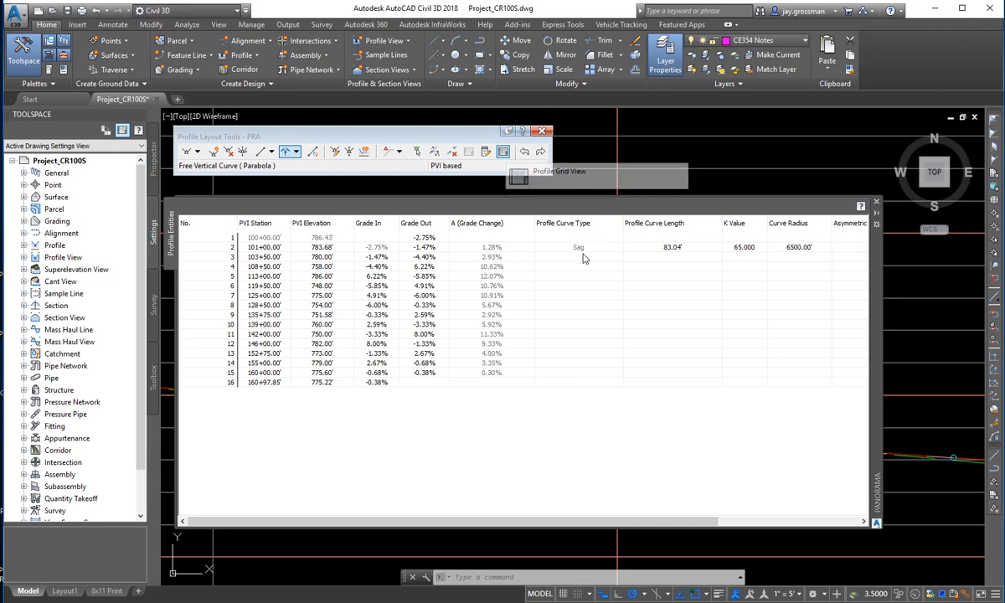
click(745, 250)
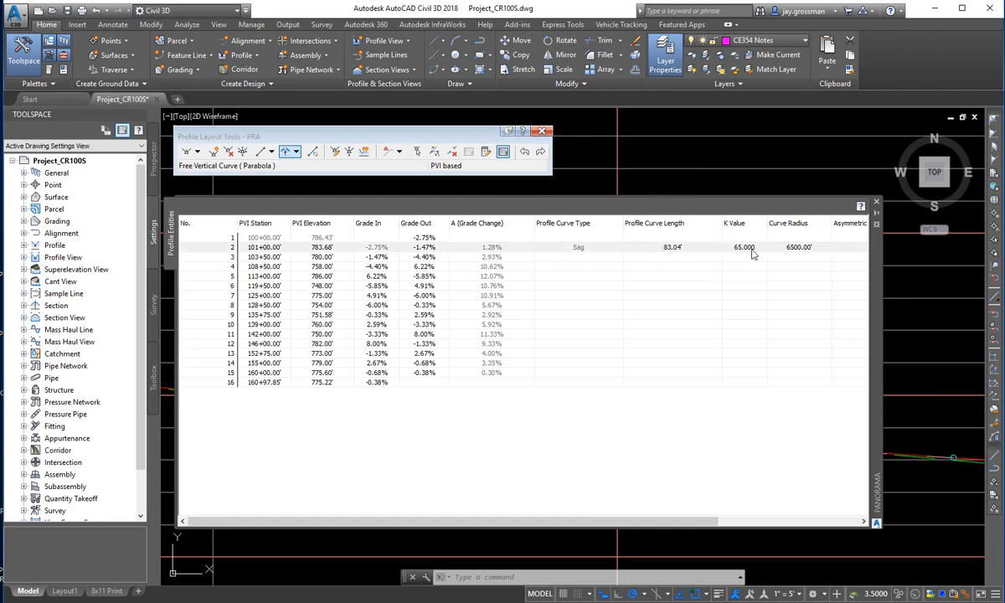
drag(670, 521, 519, 488)
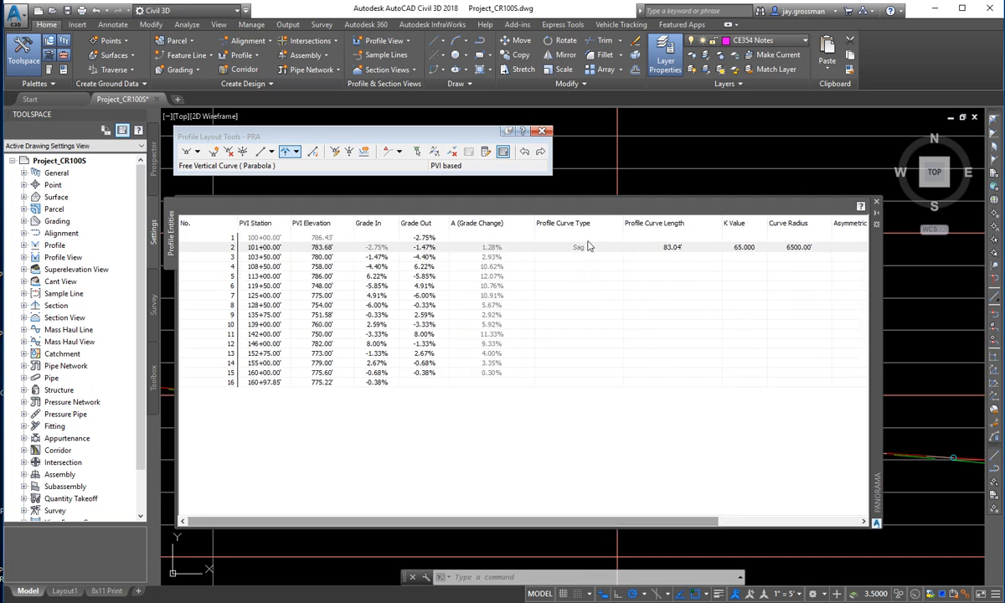
double_click(683, 249)
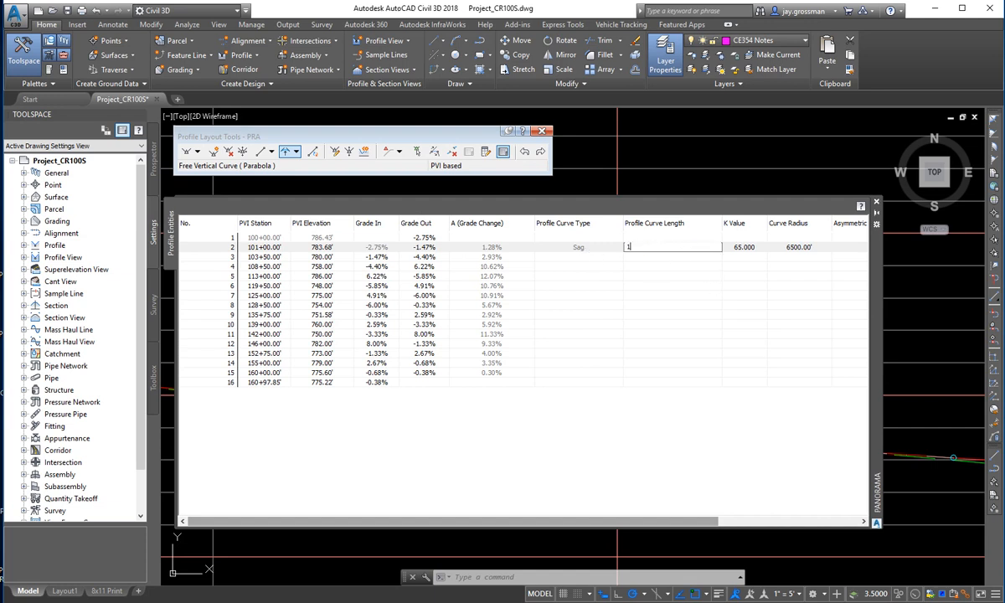
key(Return)
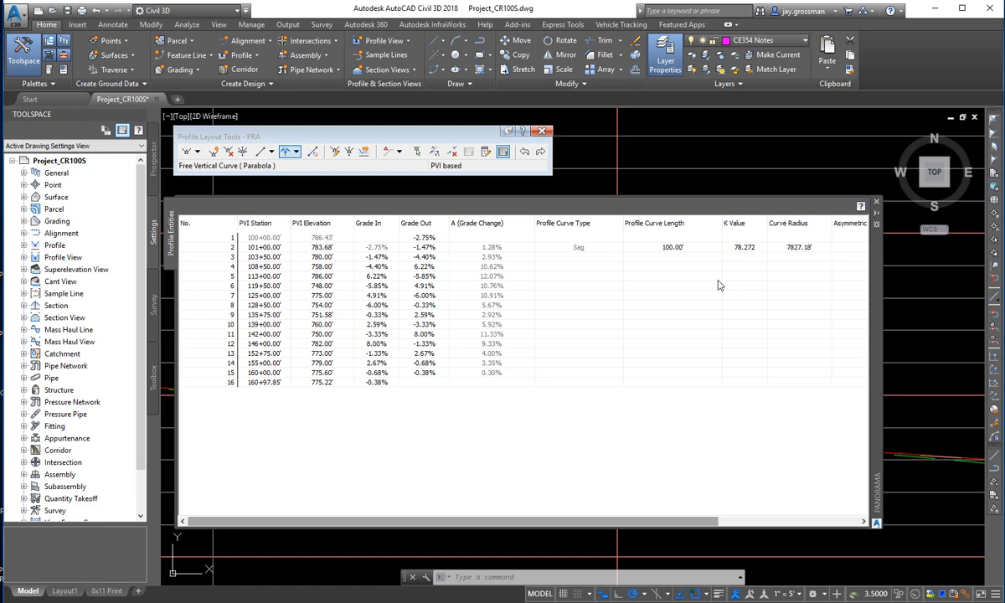
Set the profile curve length at the 101+00 PVI to 150 ft and close the Profile Entities table
click(667, 251)
click(686, 250)
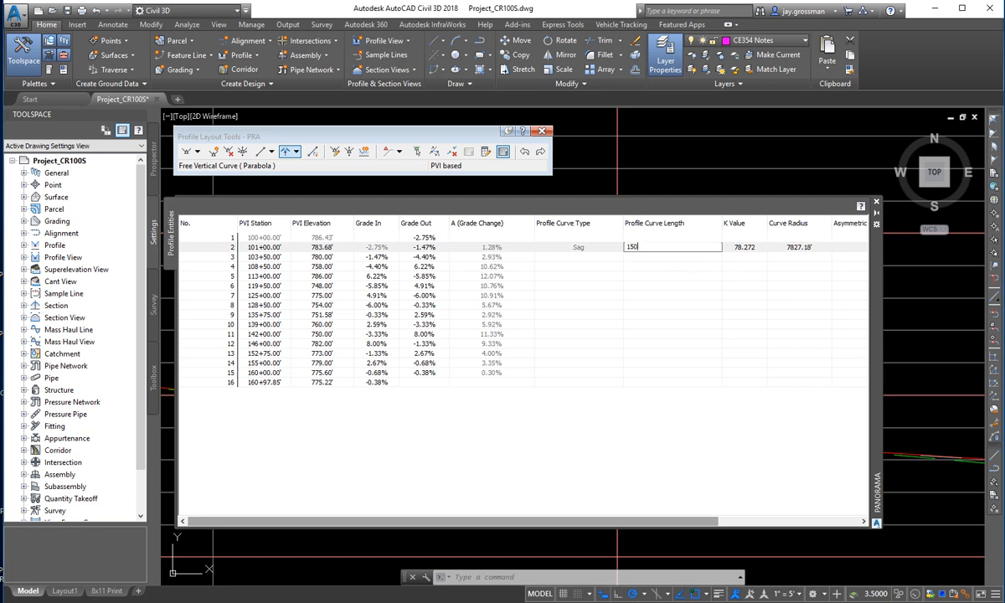
key(Return)
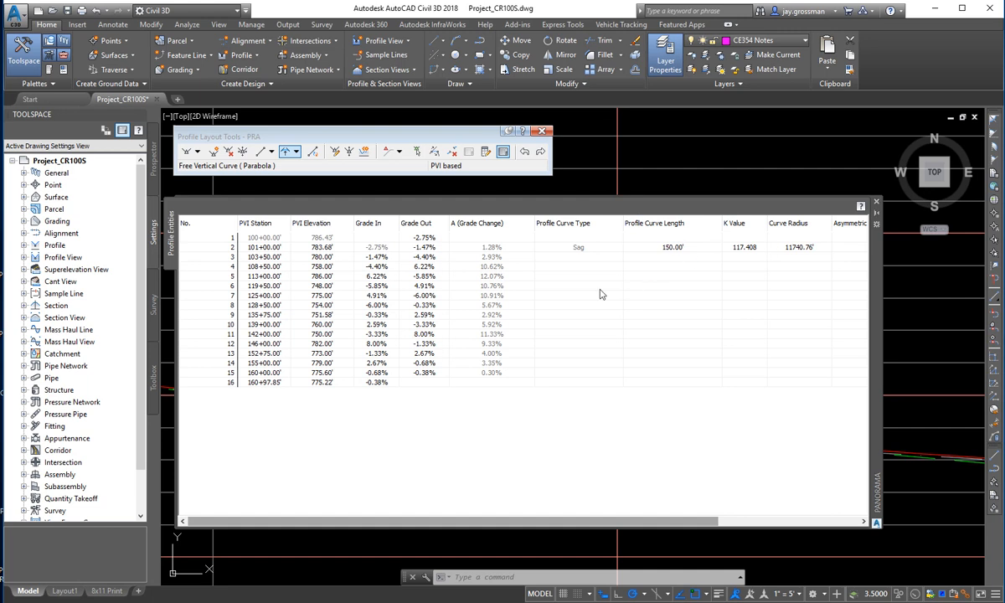
click(876, 200)
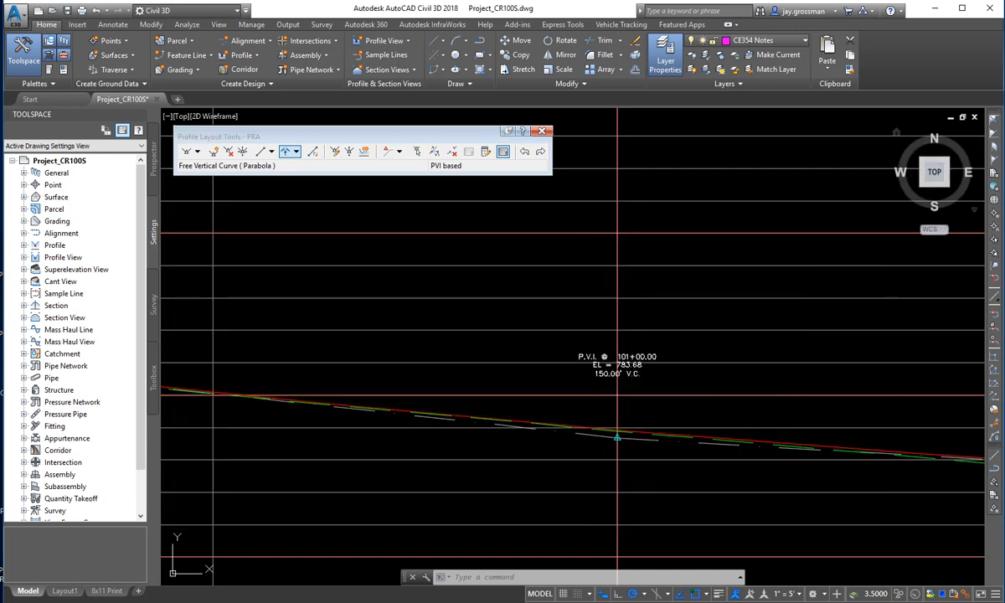
Examine the vertical curve at station 101+00, checking its label, its start and end points, and its fit to the ground line
click(555, 450)
key(Escape)
key(Escape)
mouse_move(556, 449)
middle_down()
mouse_move(579, 419)
mouse_move(545, 441)
middle_up()
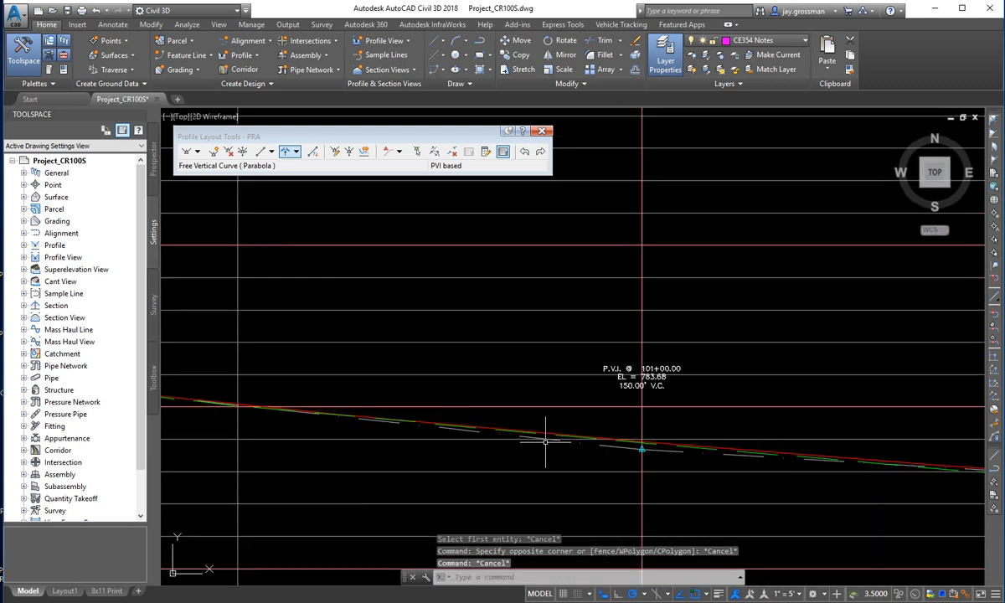
click(553, 434)
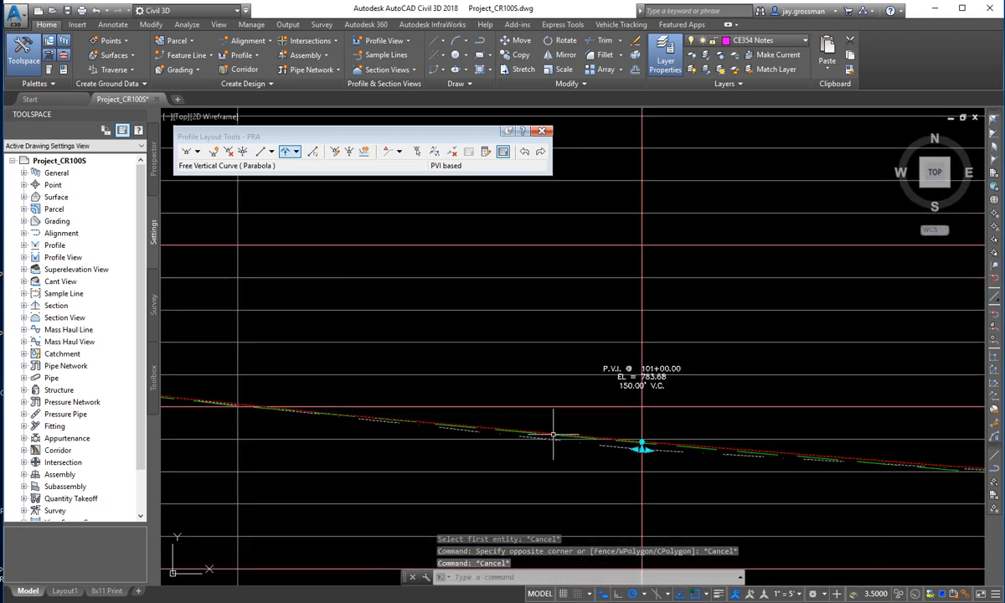
scroll(545, 471, down, 2)
middle_drag(449, 480, 577, 422)
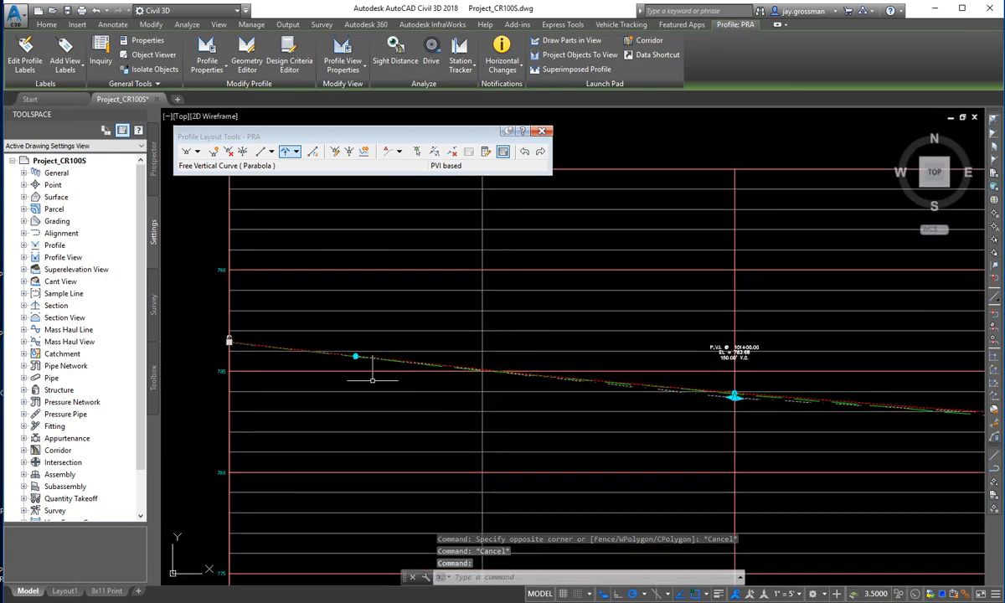
scroll(653, 418, down, 2)
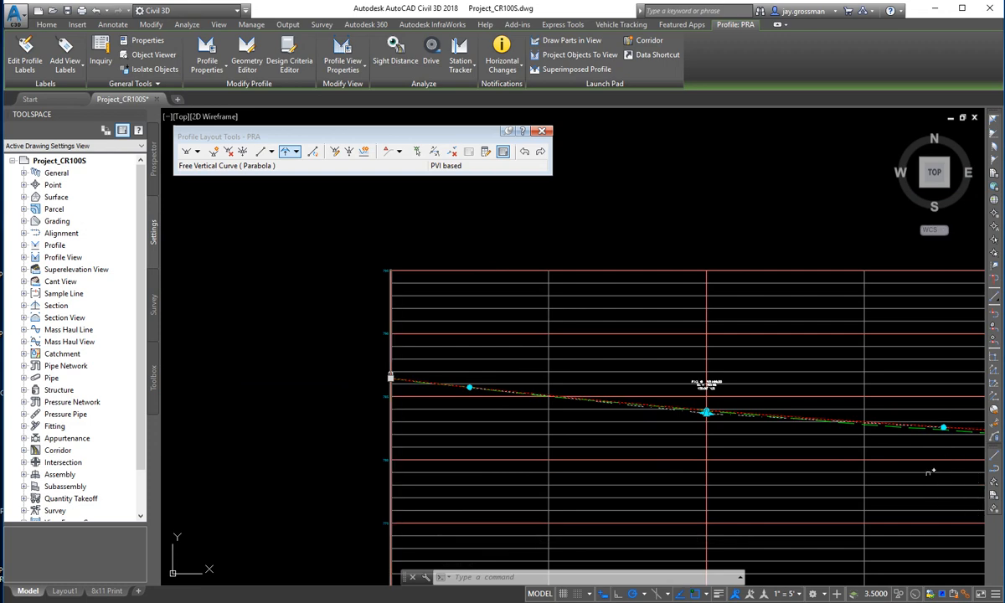
middle_drag(927, 472, 762, 473)
scroll(532, 376, up, 2)
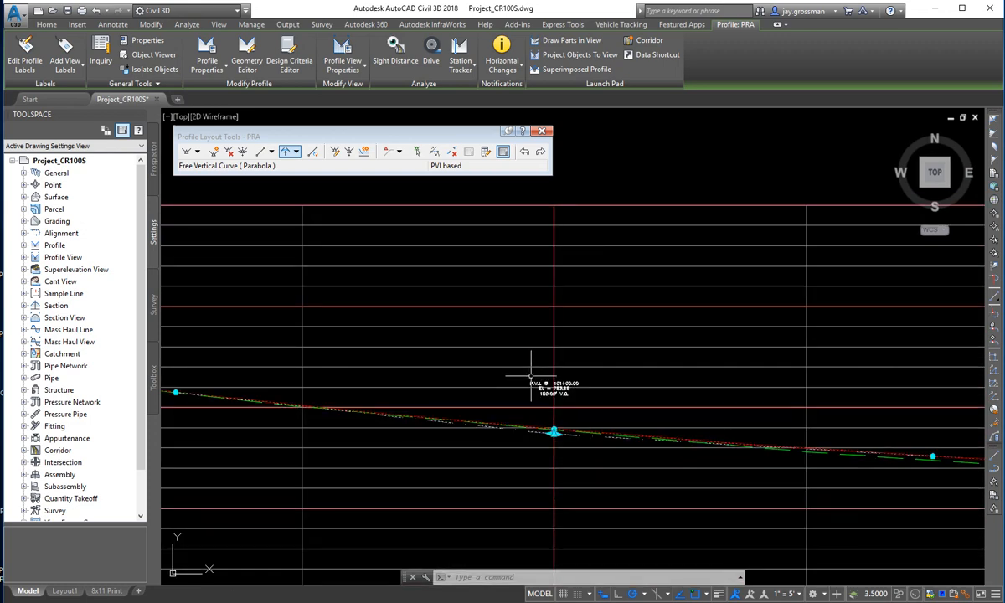
scroll(532, 375, up, 5)
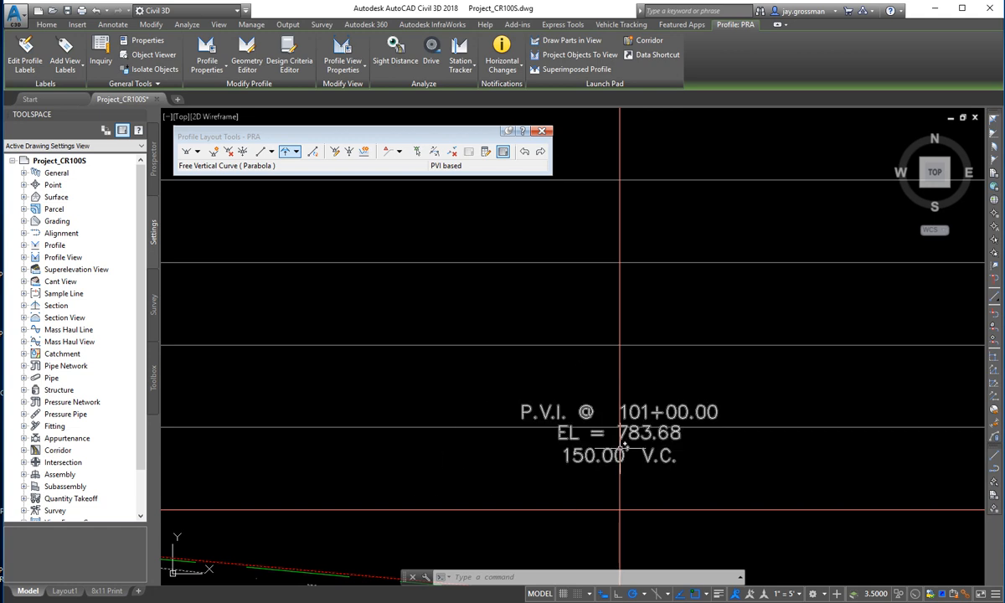
scroll(625, 484, down, 2)
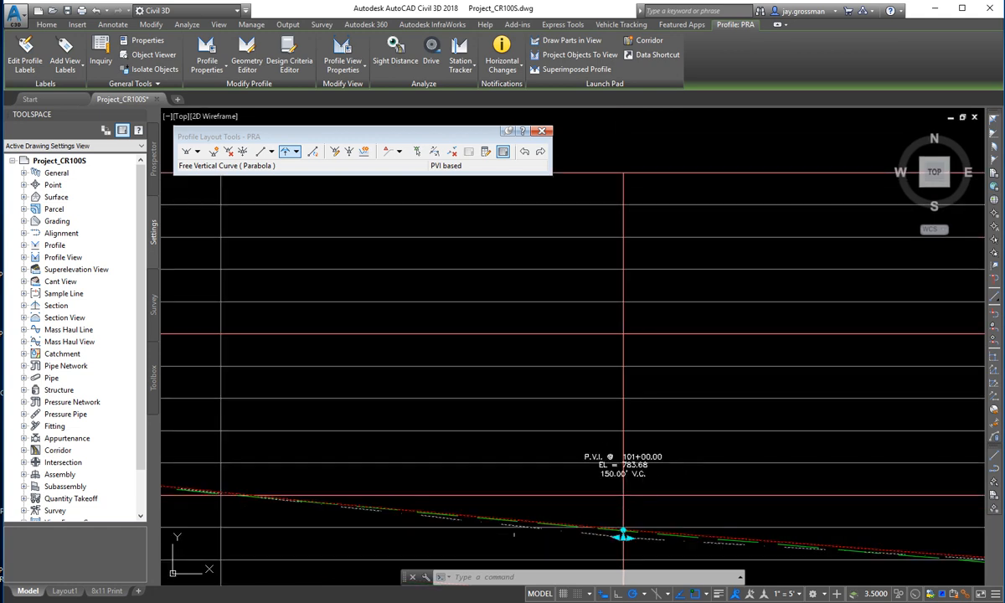
middle_drag(412, 493, 842, 359)
scroll(471, 352, up, 6)
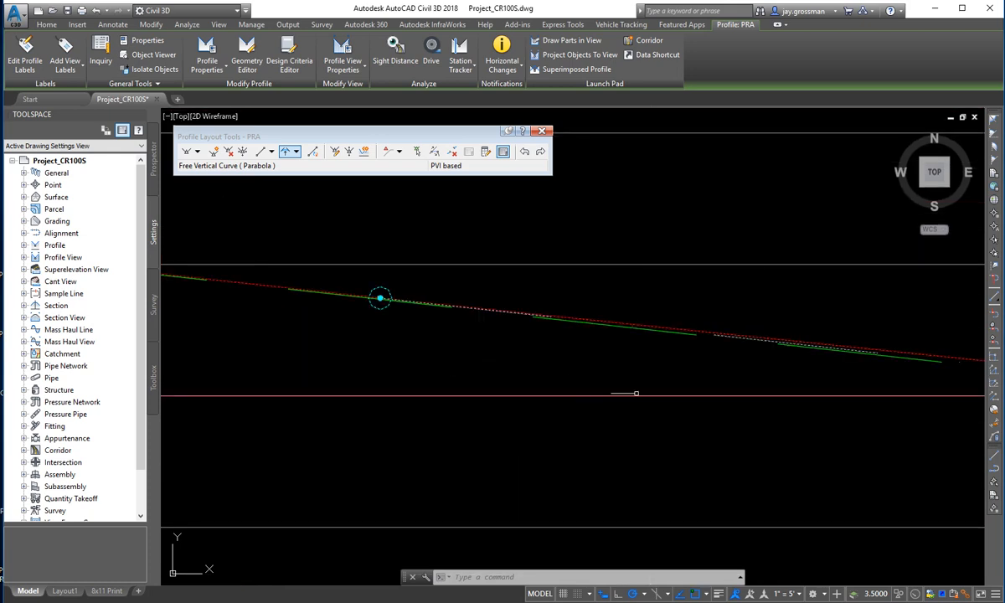
scroll(697, 387, down, 4)
scroll(816, 424, down, 2)
scroll(826, 430, down, 3)
scroll(810, 410, up, 6)
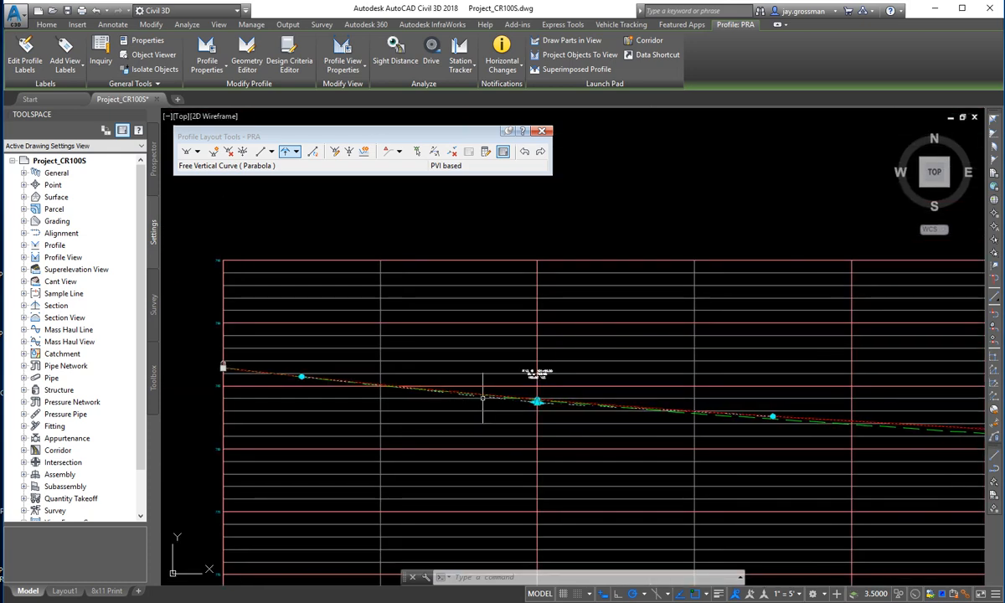
scroll(480, 403, up, 1)
scroll(604, 408, down, 2)
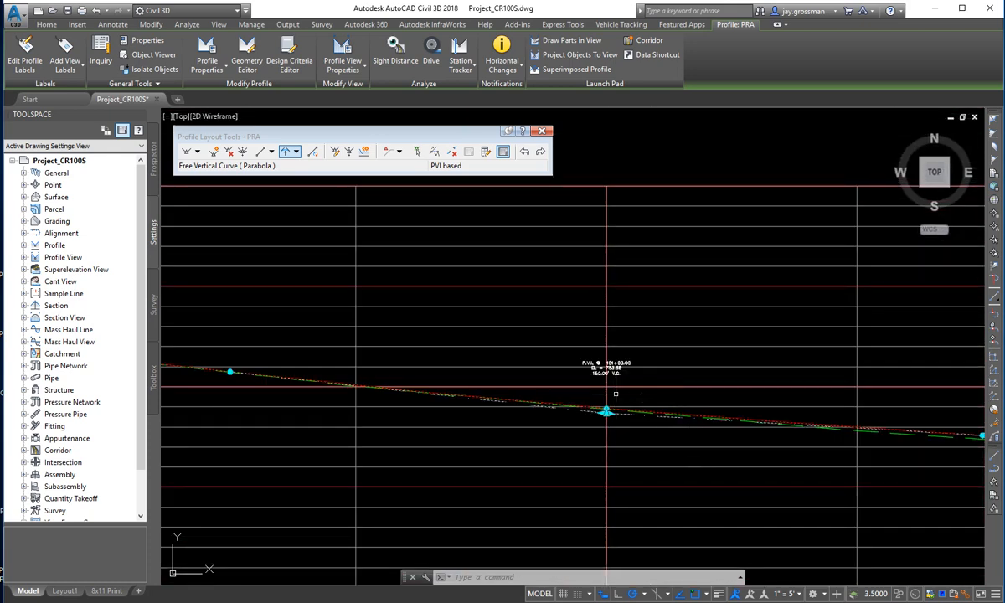
key(Escape)
key(Escape)
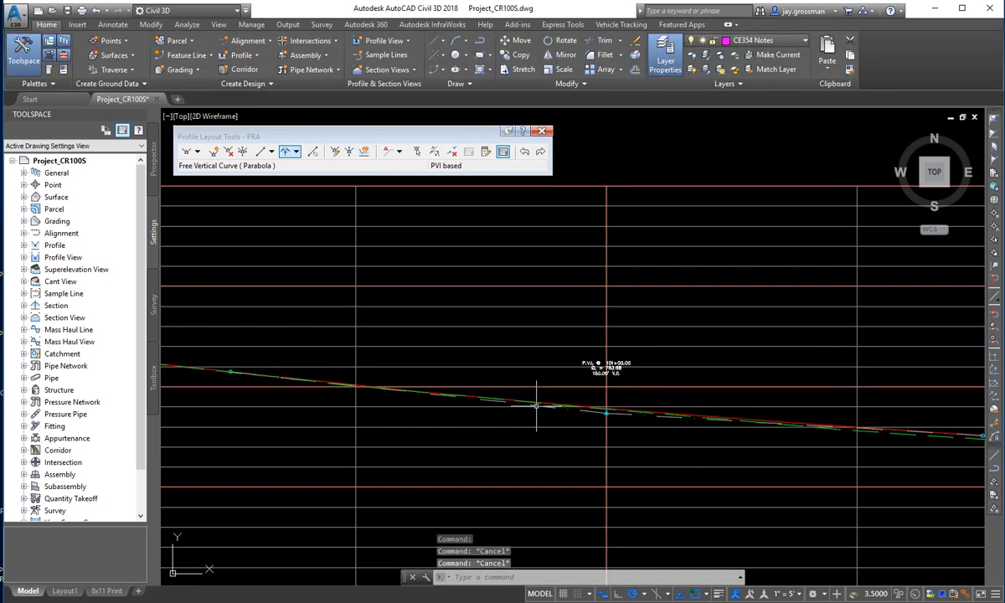
Examine the design profile against the ground line from the 101+00 curve label to beyond the next PVI
scroll(611, 402, down, 2)
scroll(610, 397, up, 5)
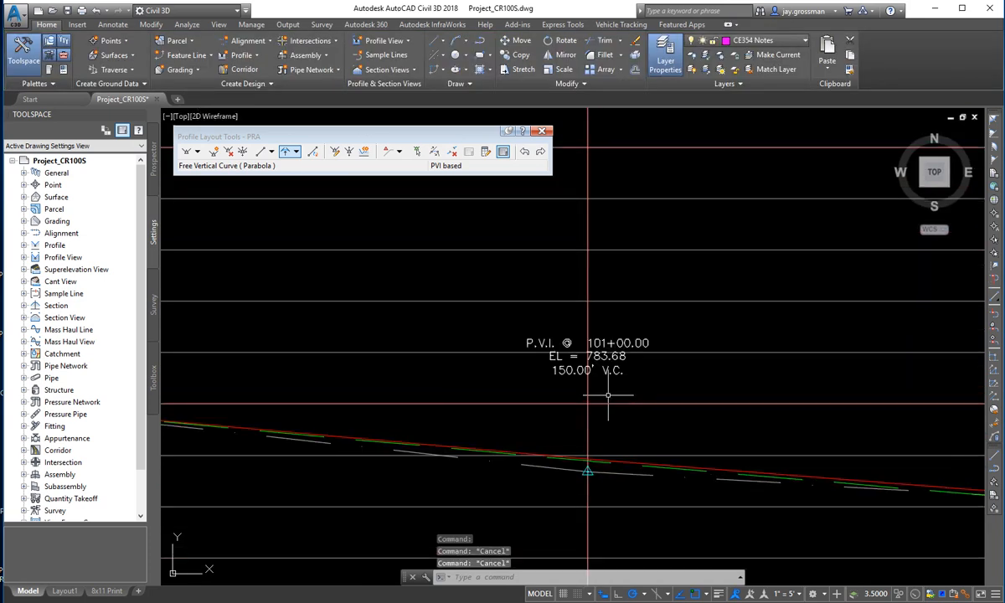
scroll(610, 406, down, 3)
scroll(611, 406, down, 2)
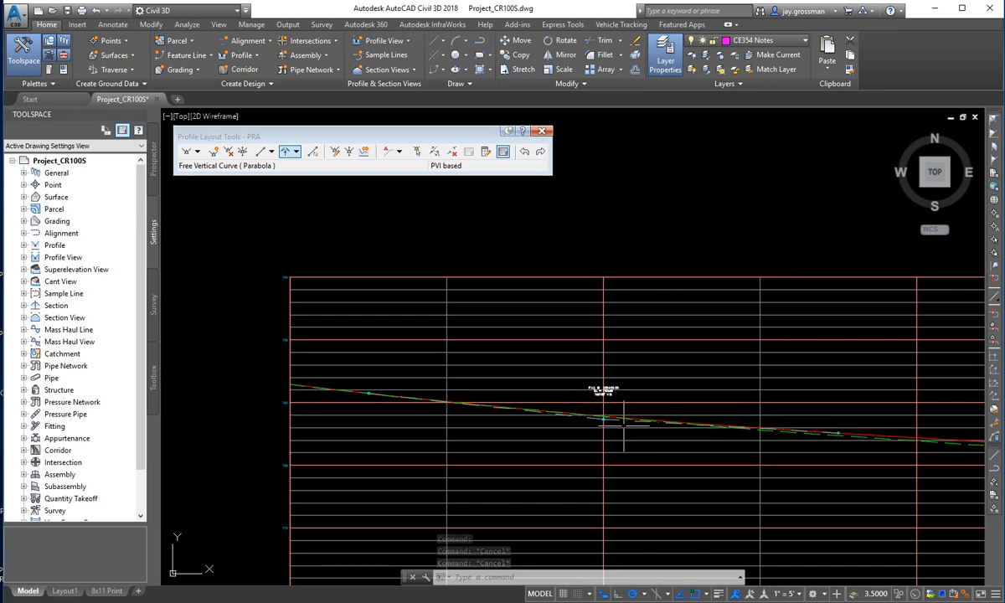
middle_drag(702, 445, 523, 448)
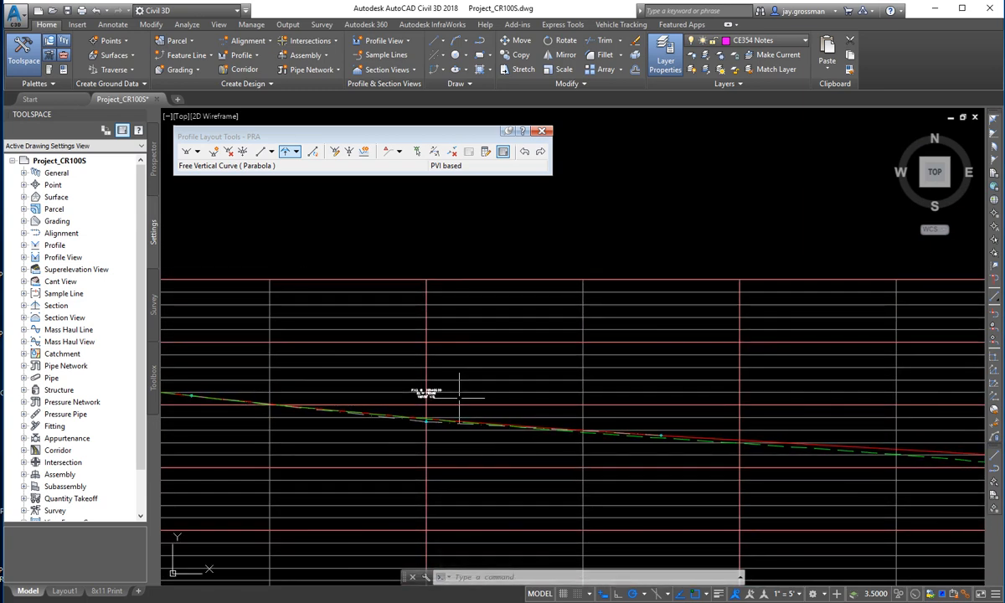
middle_drag(466, 415, 352, 412)
middle_drag(626, 478, 516, 455)
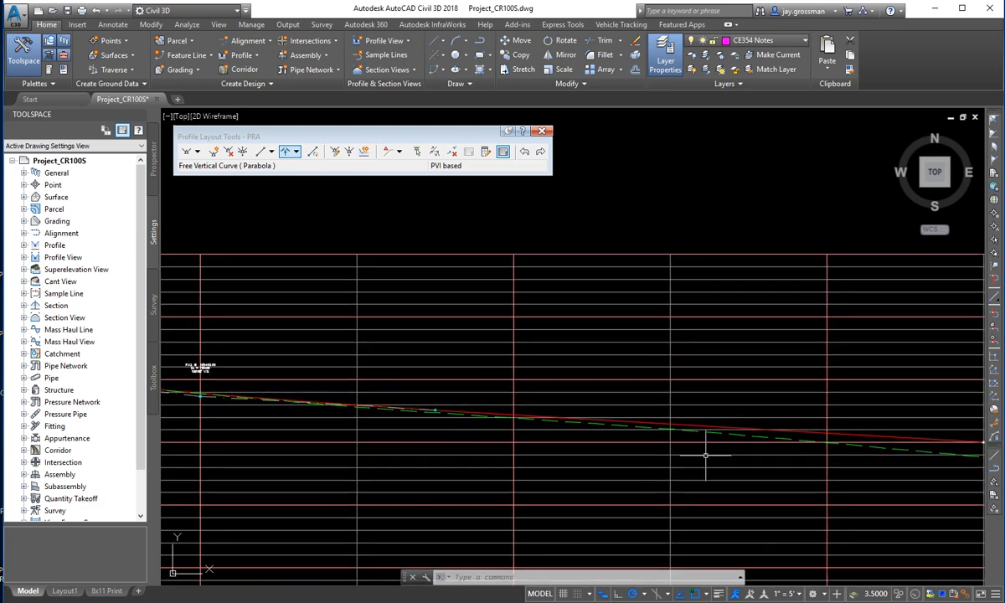
middle_drag(763, 462, 422, 419)
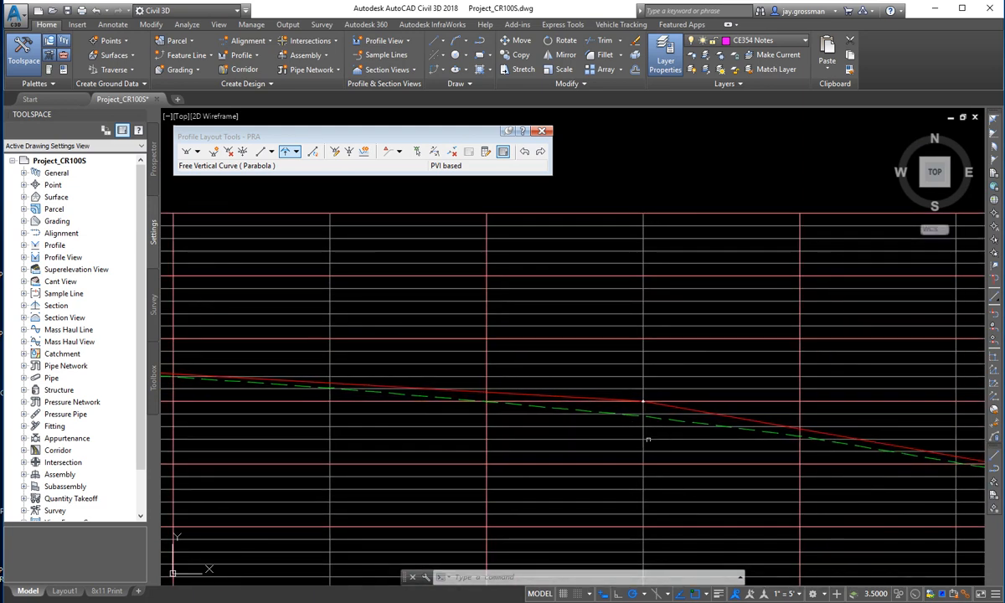
scroll(673, 336, down, 5)
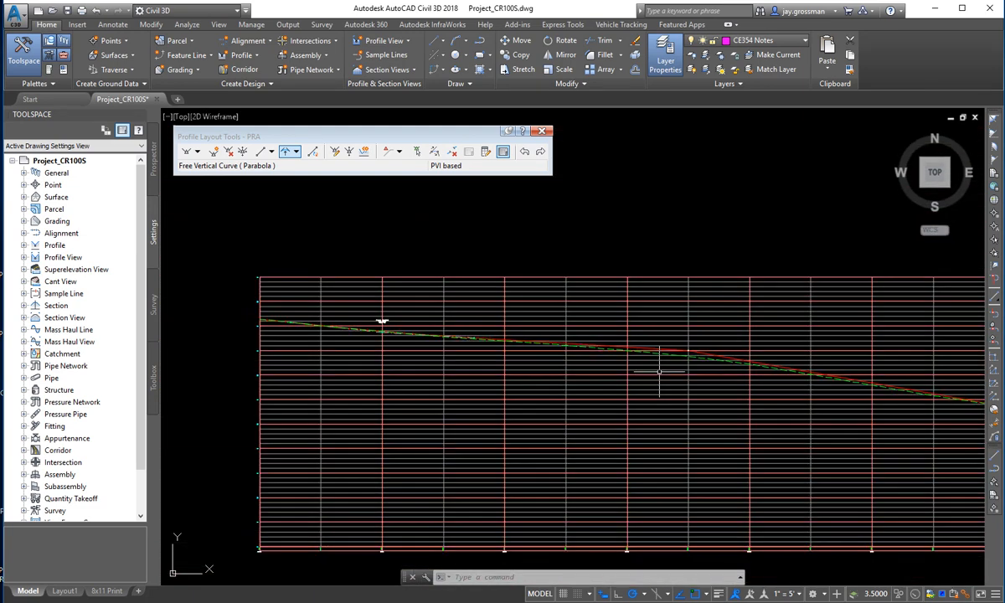
scroll(679, 355, up, 4)
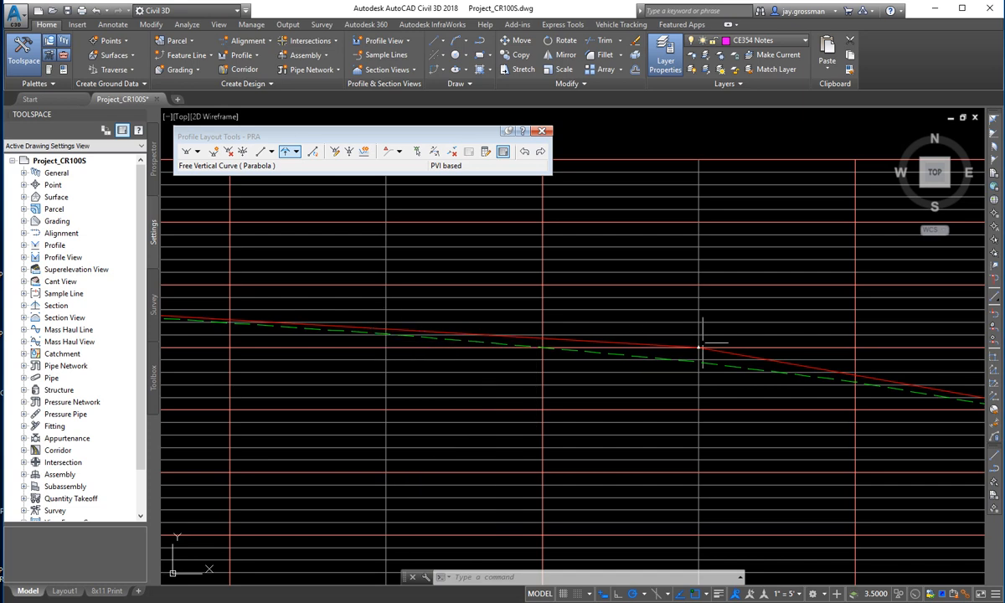
mouse_move(982, 417)
middle_down()
mouse_move(601, 370)
mouse_move(613, 372)
middle_up()
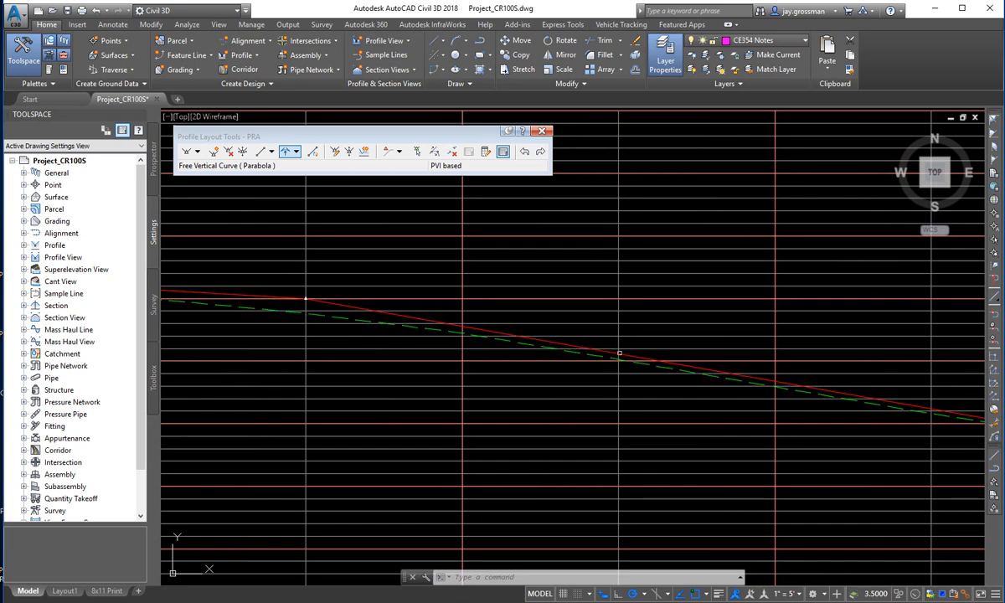
middle_drag(410, 370, 797, 428)
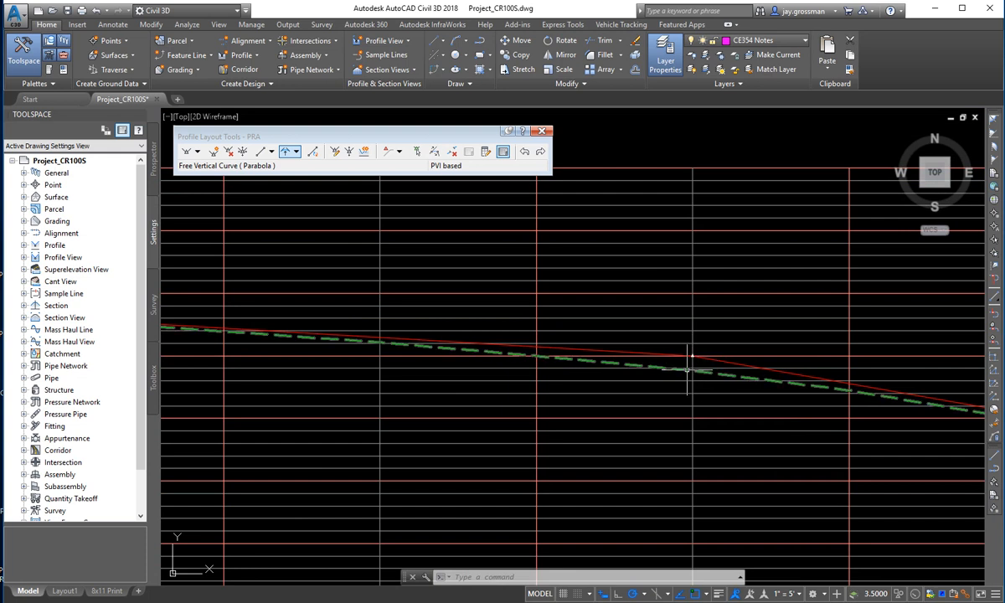
Try to add a free parabolic vertical curve 400 ft long between the tangents meeting at the PVI following 101+00
click(283, 152)
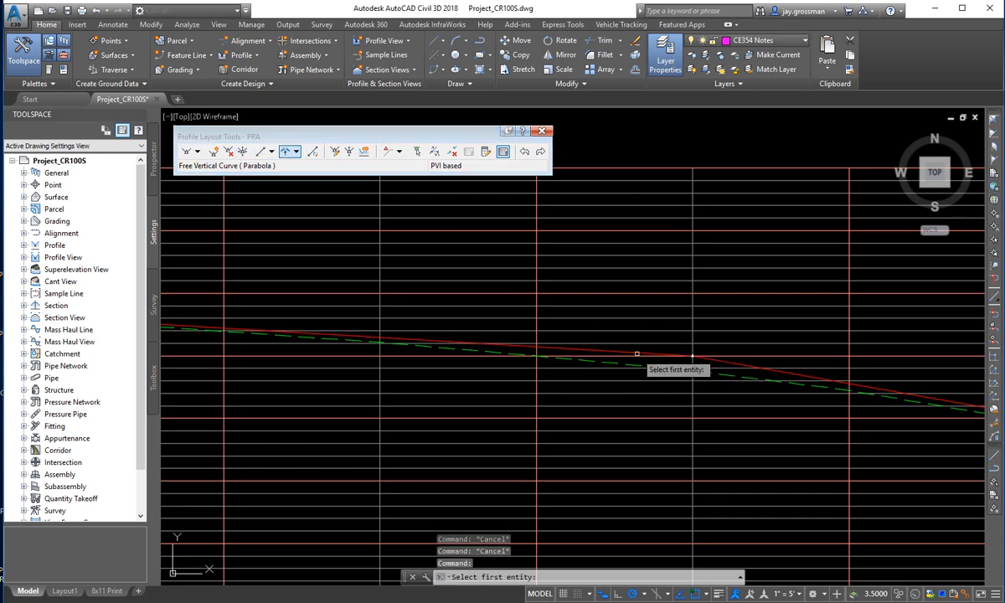
click(646, 353)
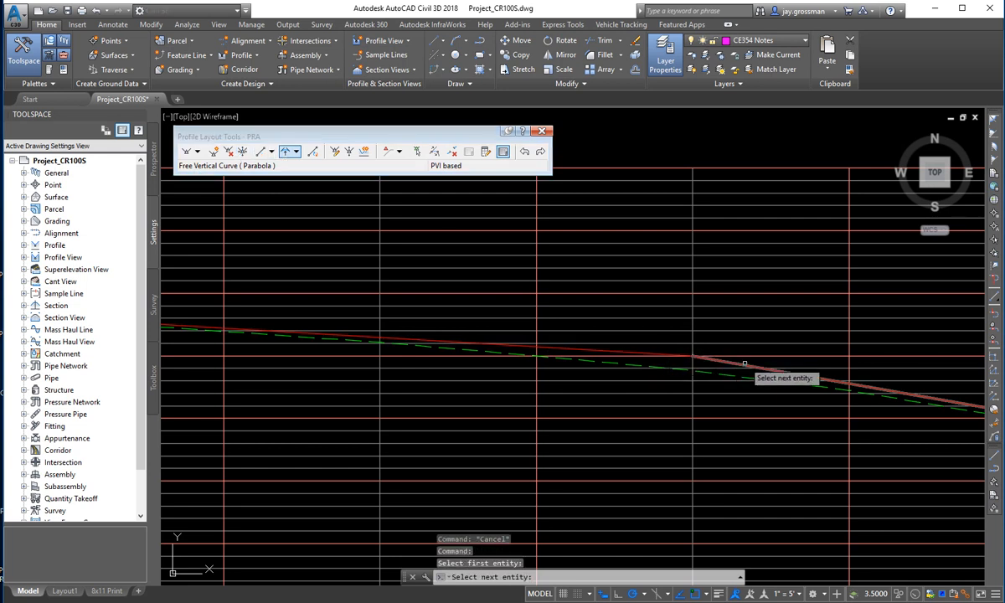
click(741, 367)
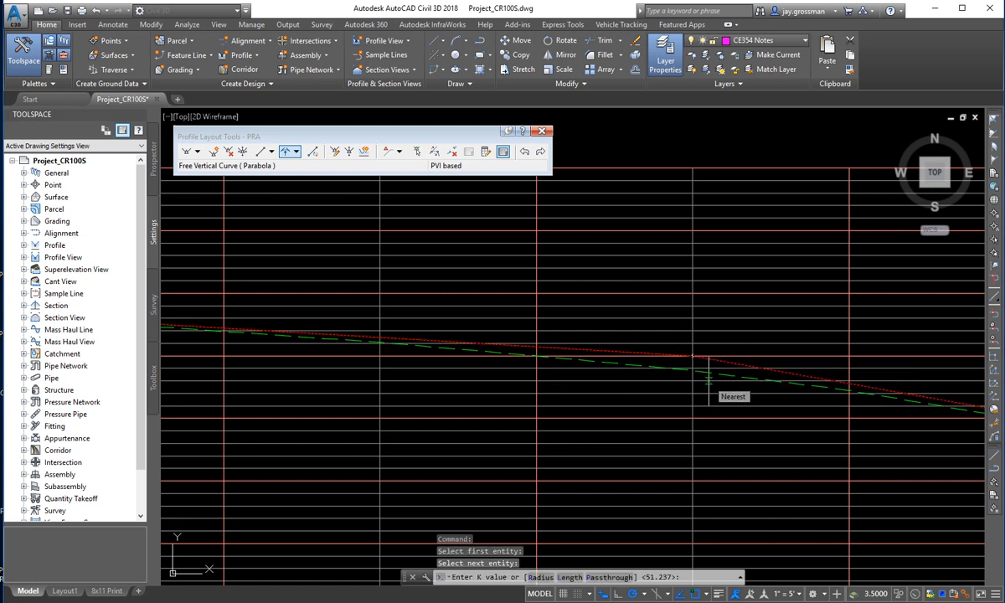
text(l)
key(Return)
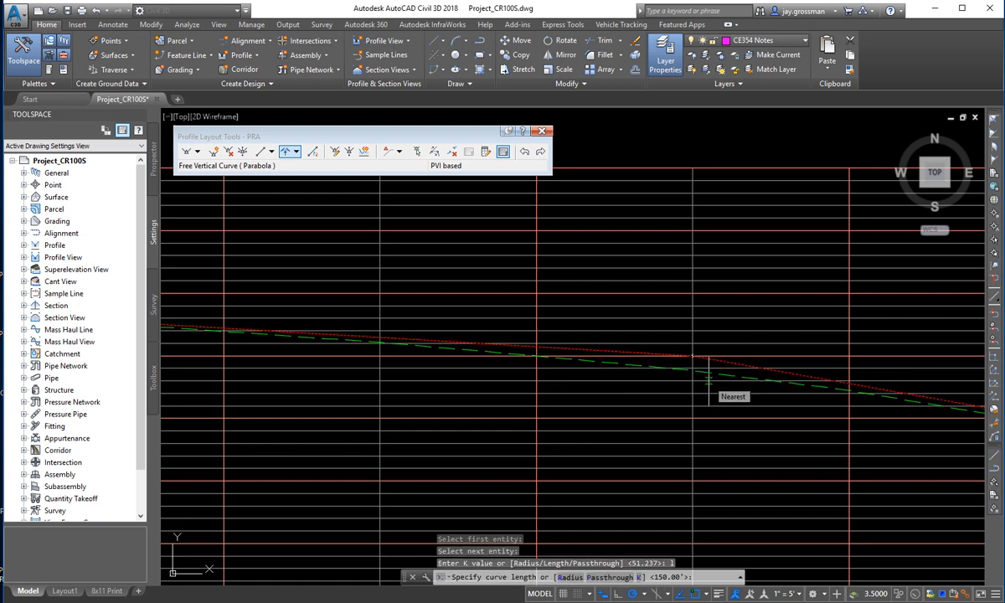
text(400)
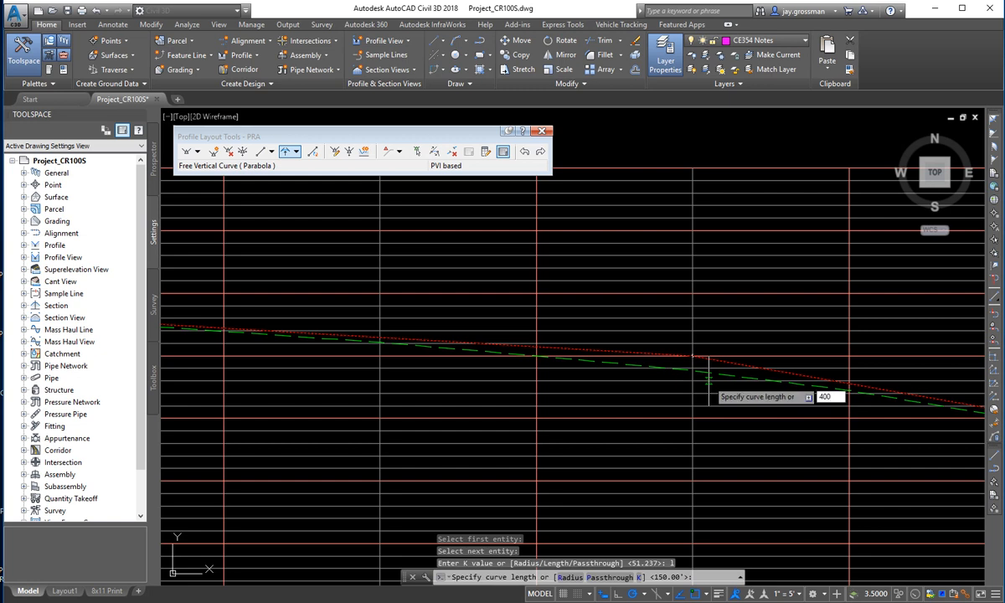
key(Return)
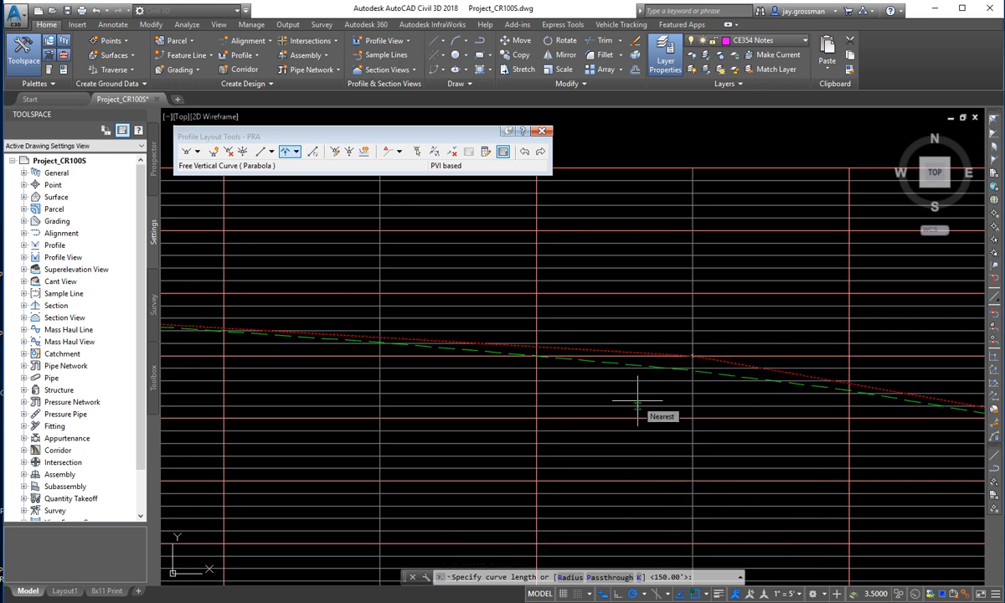
key(Escape)
key(Escape)
key(Escape)
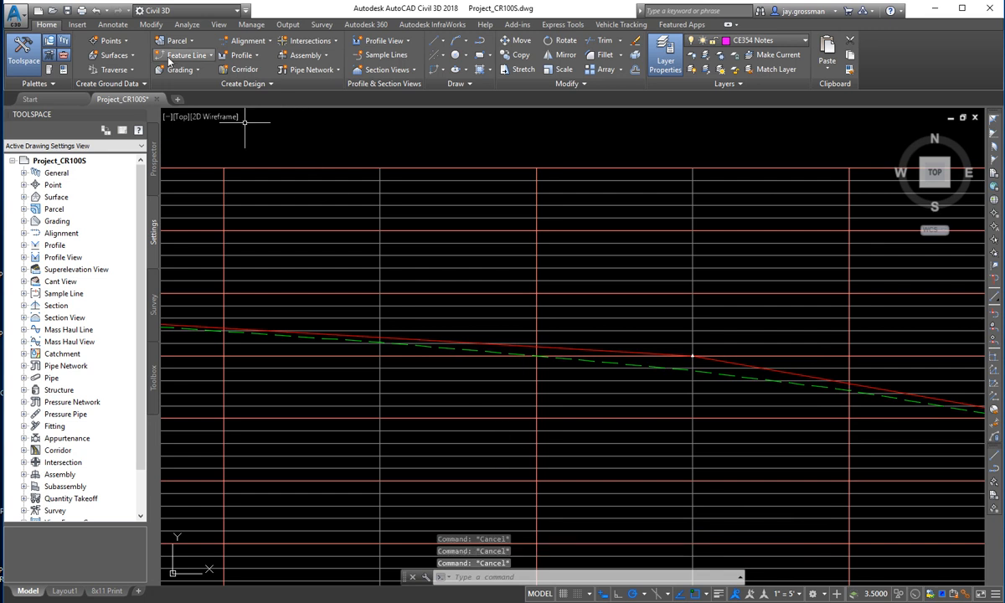
click(243, 57)
click(254, 100)
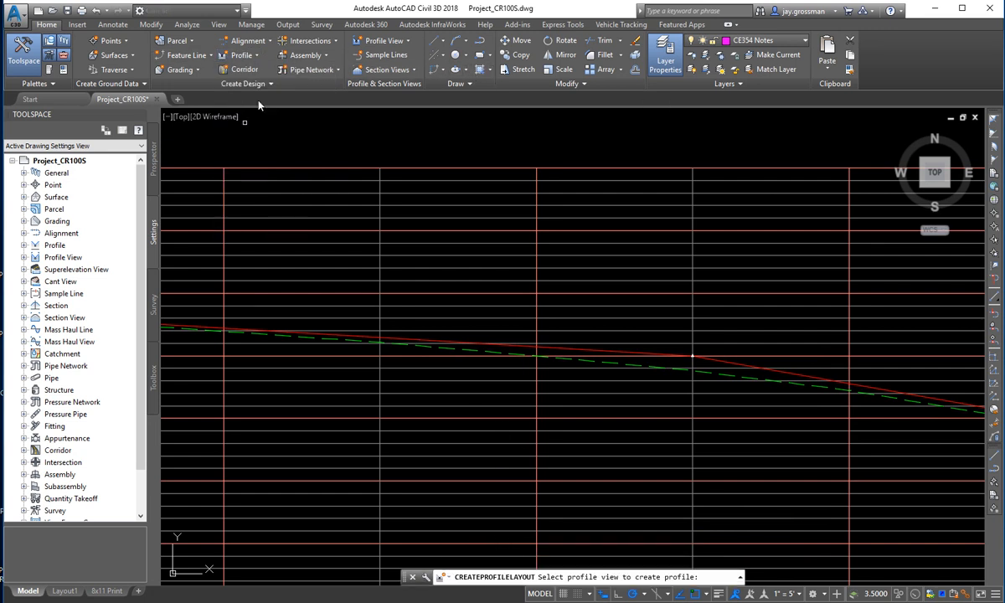
click(283, 180)
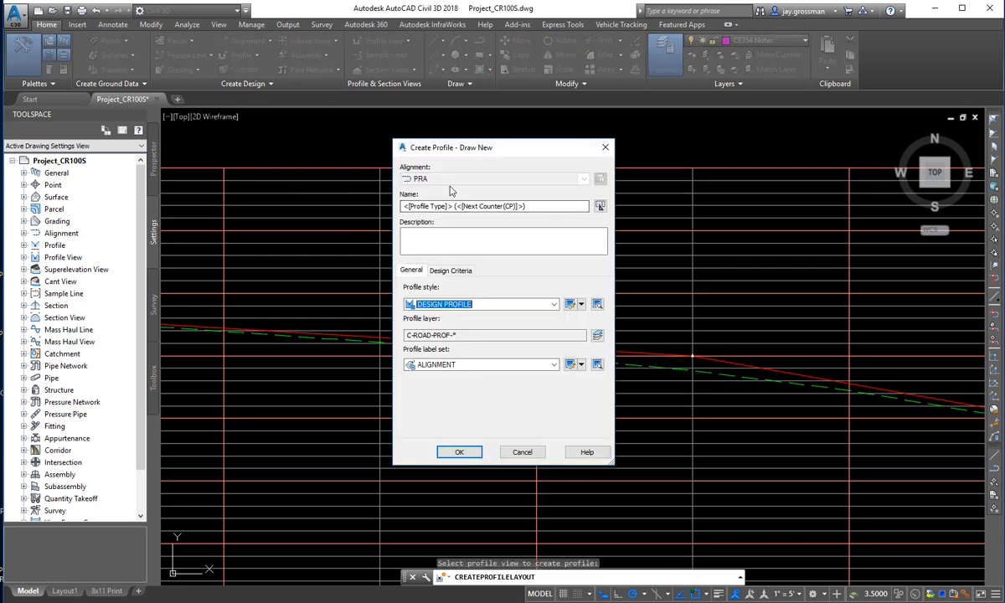
click(517, 453)
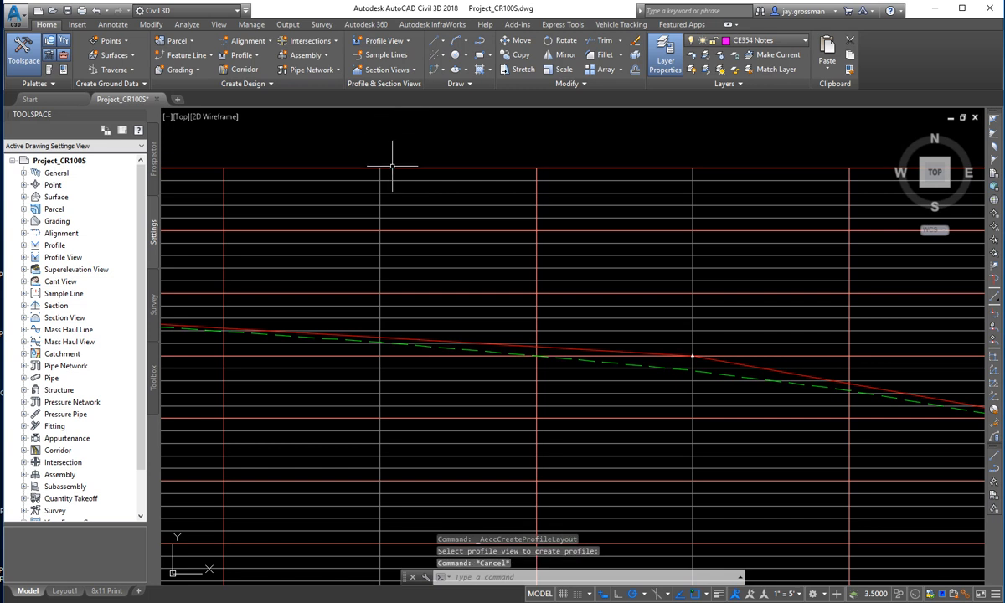
key(Escape)
click(254, 56)
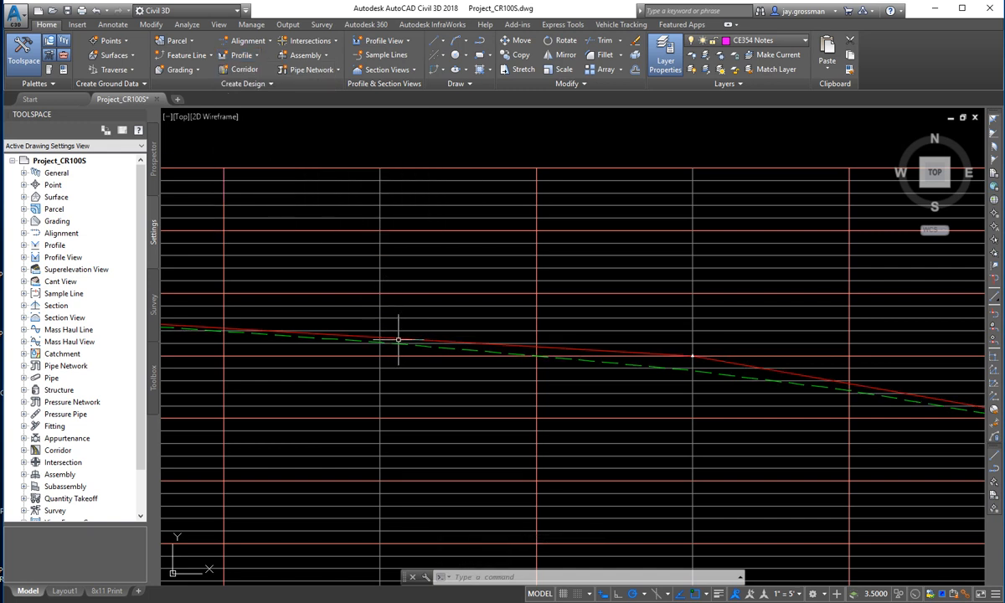
Reopen the PRA design profile's geometry editor and add a 300 ft free parabolic vertical curve at the PVI following 101+00
click(399, 336)
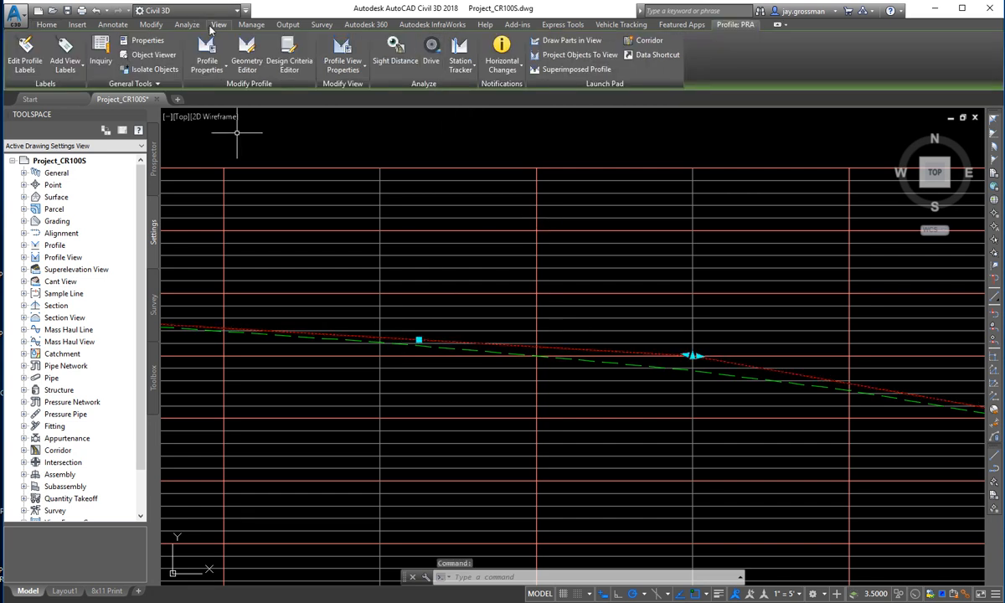
click(247, 65)
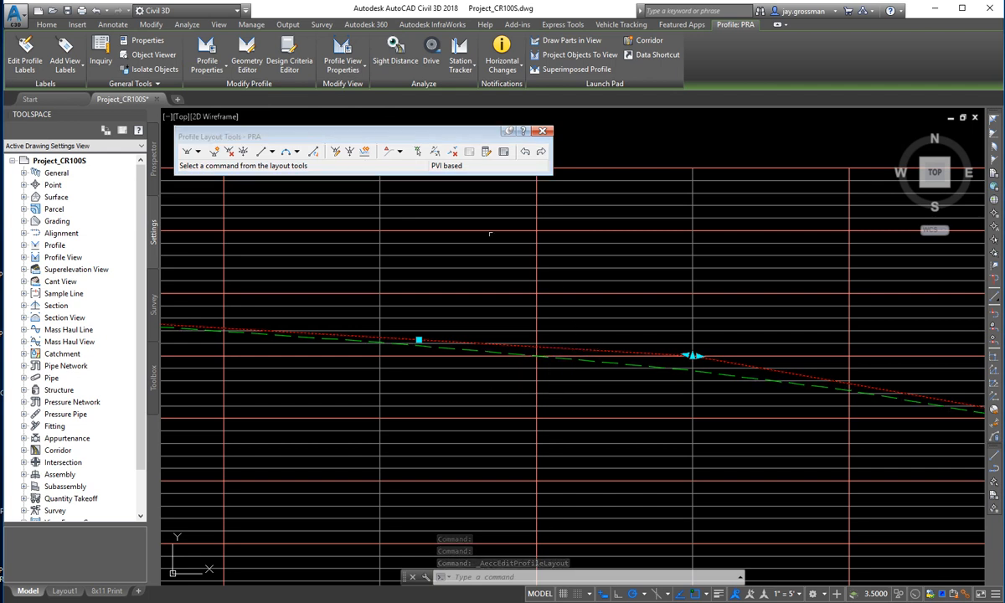
click(296, 154)
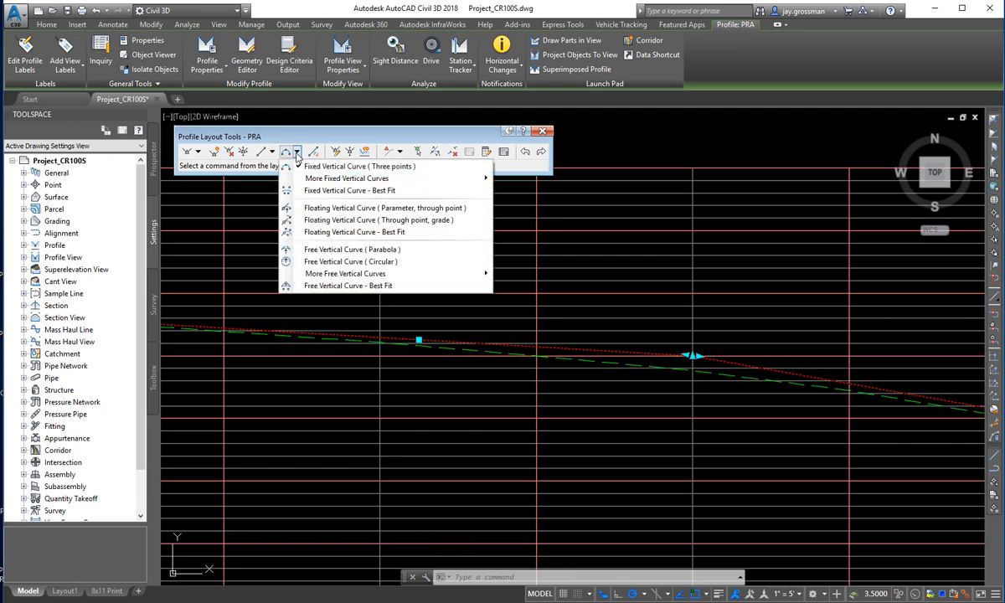
click(337, 249)
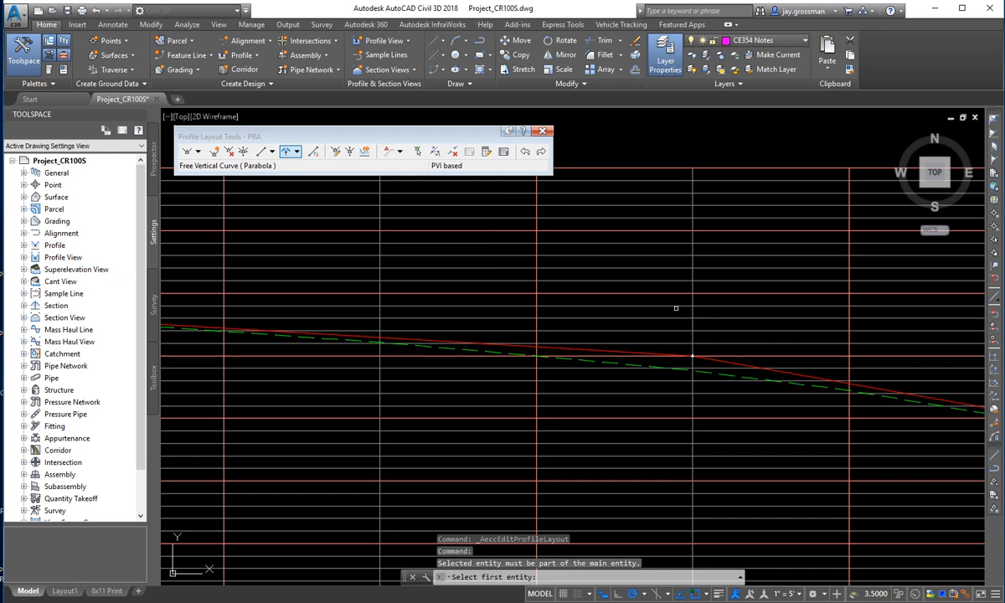
click(636, 352)
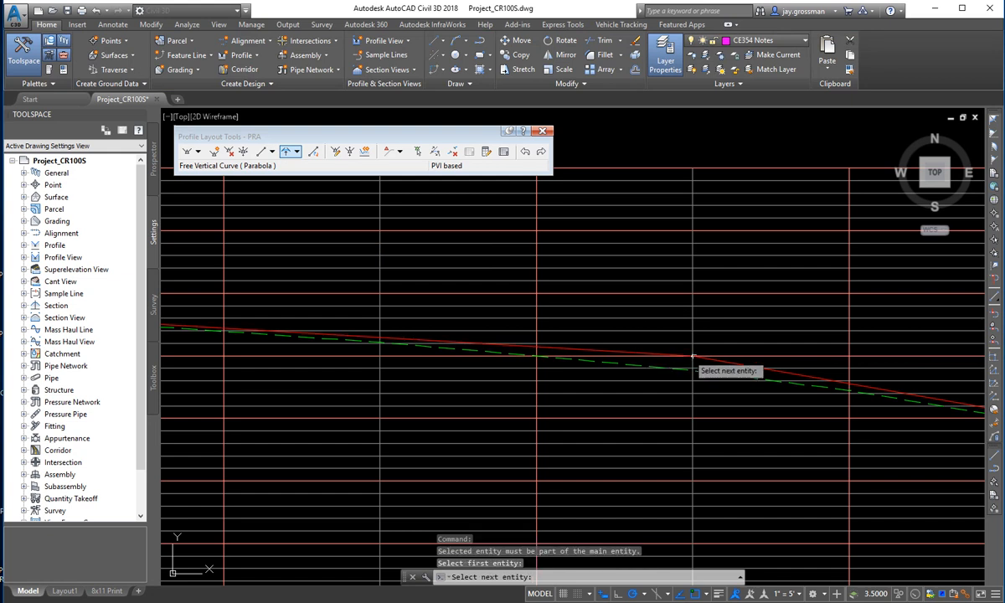
click(740, 365)
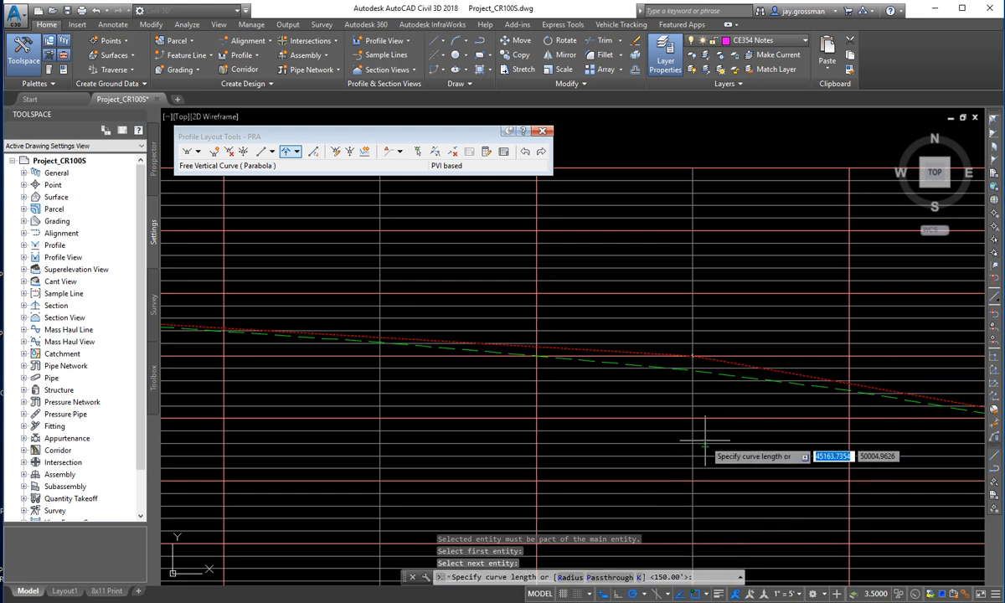
text(30)
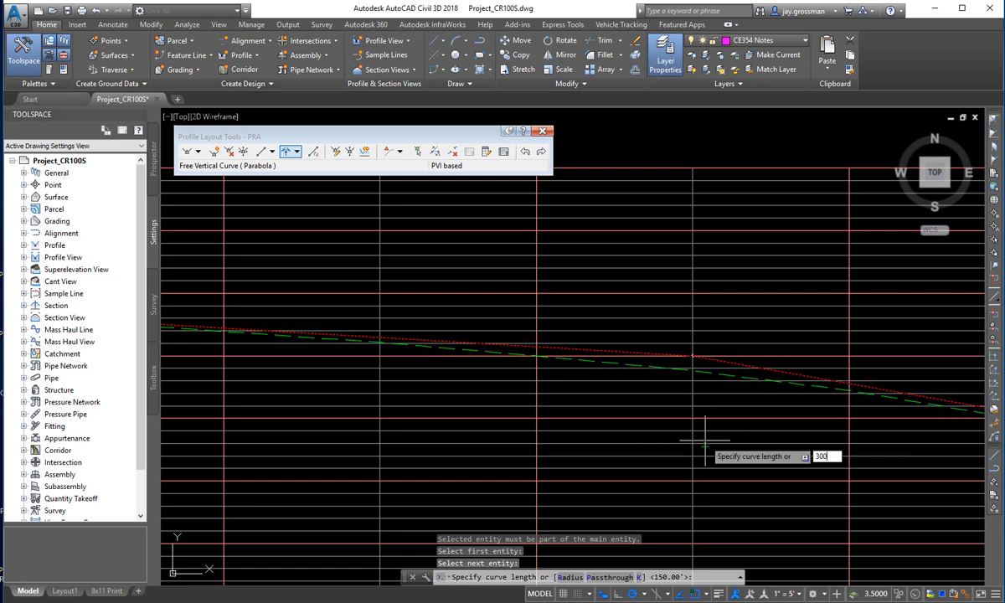
text(0)
key(Return)
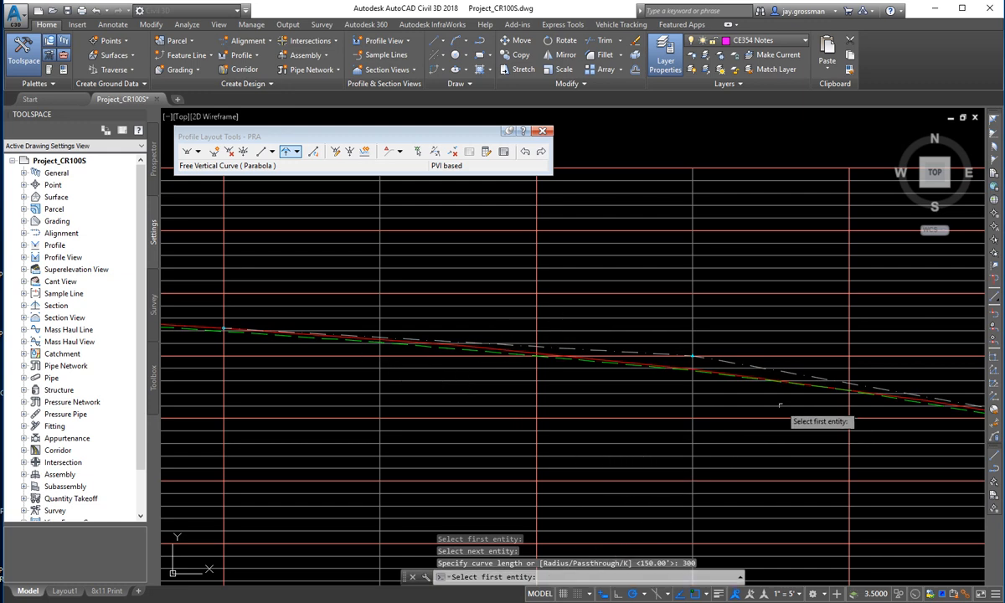
Examine the new vertical curve's start, PVI and end points and its fit to the ground line, through to the sag PVI
scroll(752, 383, down, 1)
middle_drag(358, 375, 588, 389)
scroll(599, 377, up, 4)
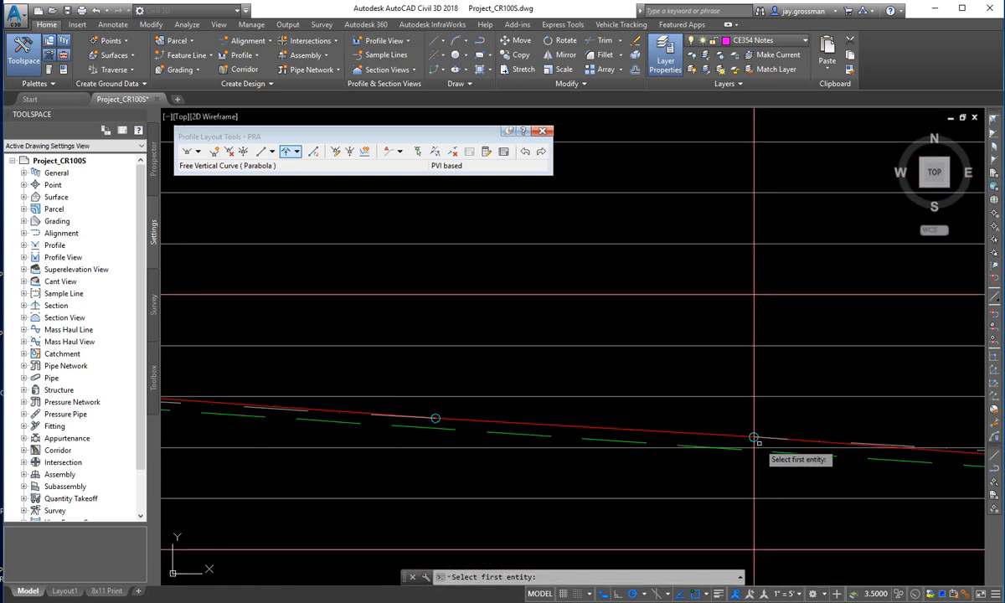
middle_drag(823, 462, 610, 437)
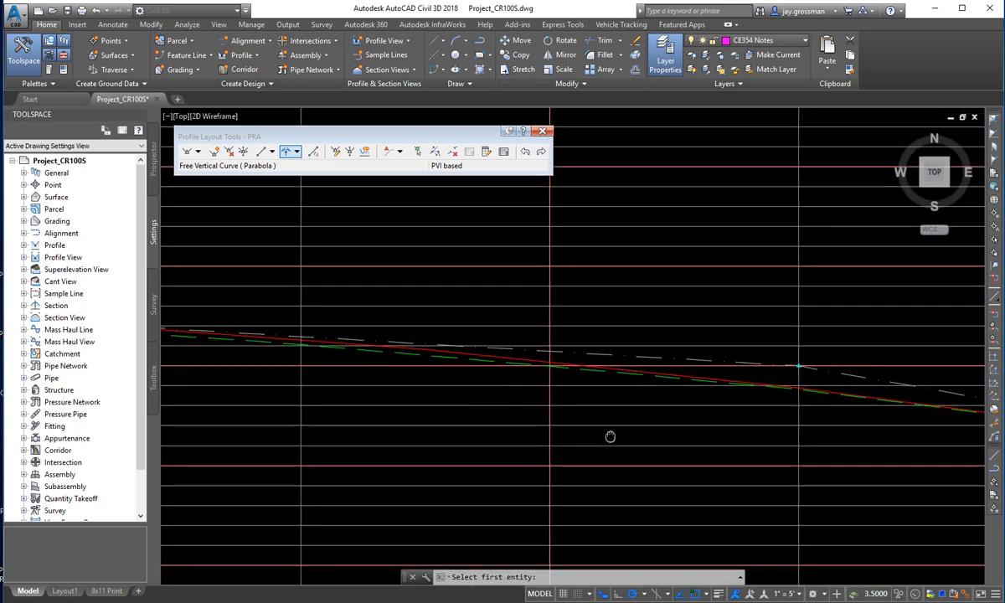
middle_drag(797, 434, 374, 400)
scroll(368, 353, up, 4)
scroll(430, 376, up, 2)
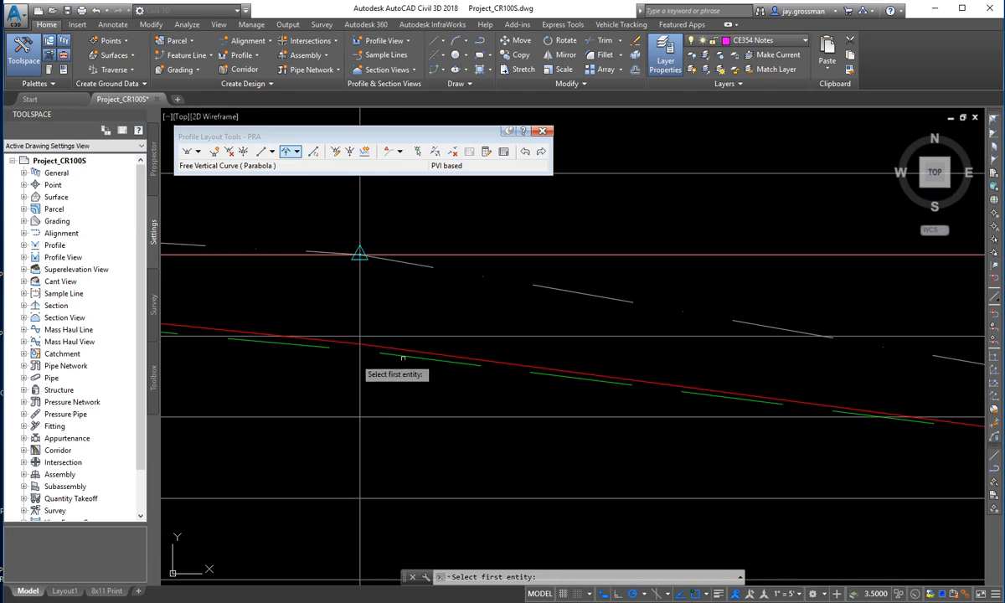
scroll(616, 394, down, 4)
middle_drag(741, 445, 405, 394)
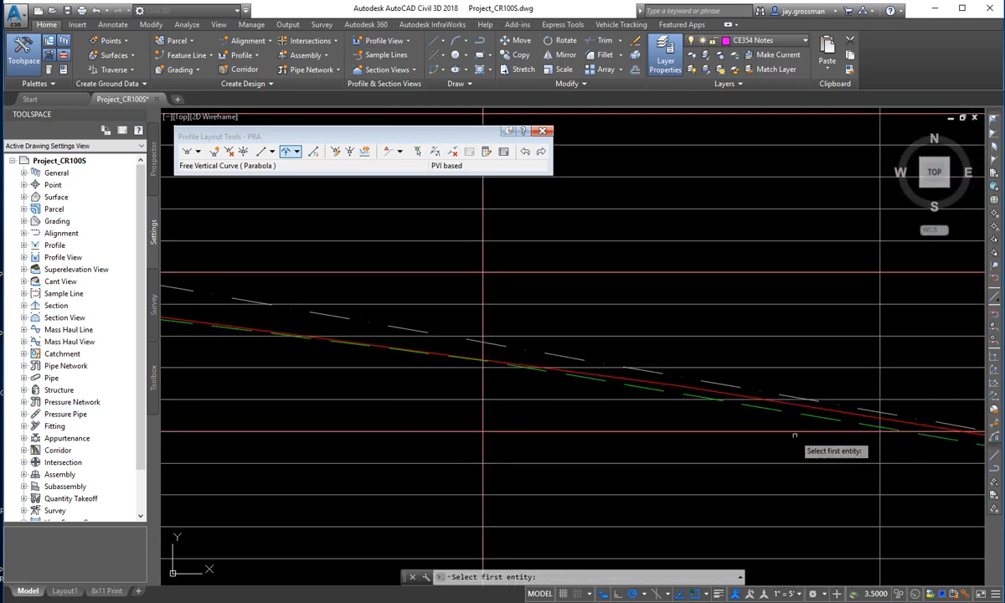
middle_drag(741, 404, 377, 381)
scroll(800, 472, down, 2)
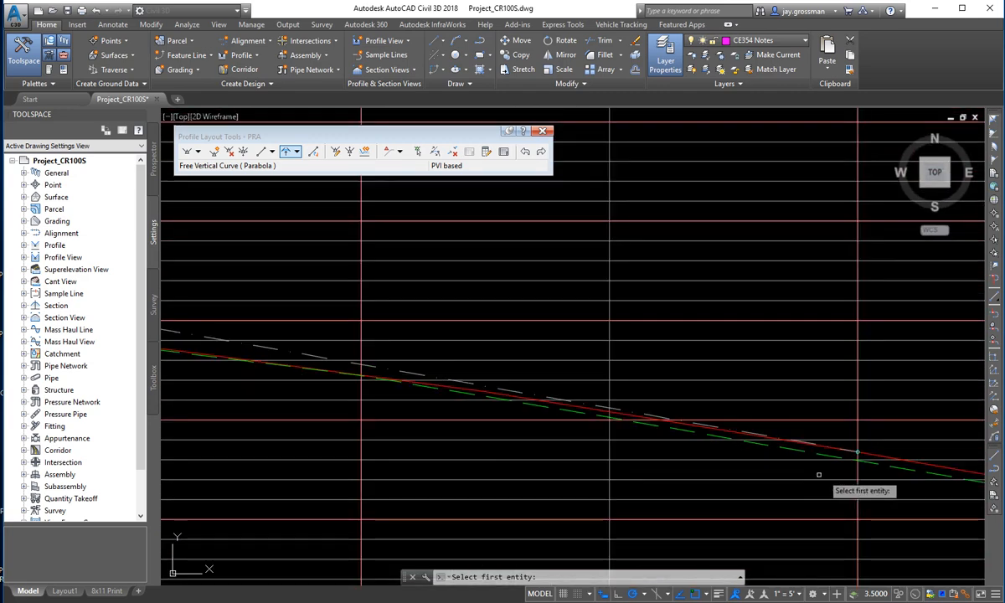
middle_drag(855, 475, 541, 383)
scroll(649, 389, up, 3)
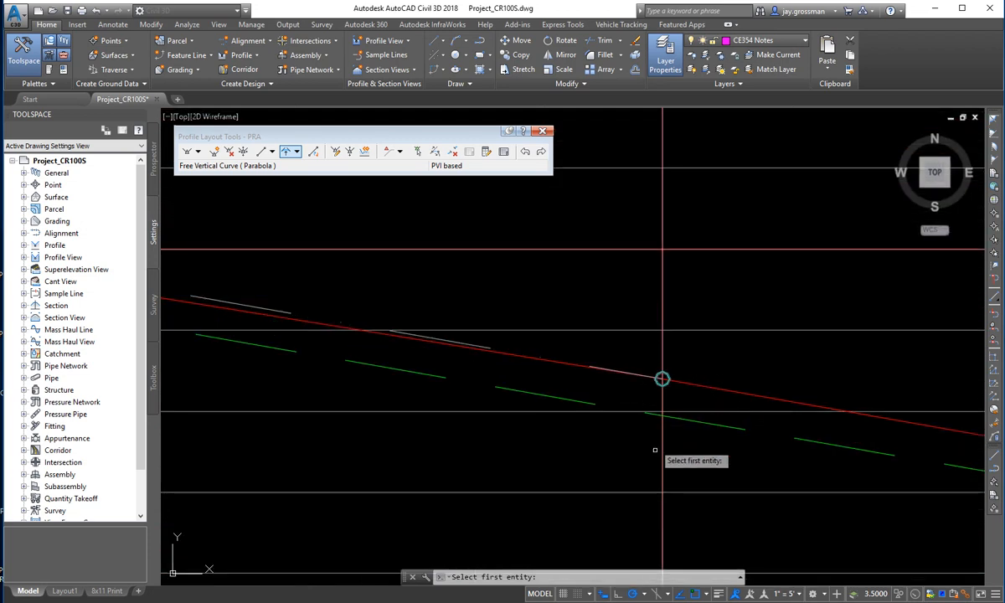
scroll(661, 378, down, 3)
scroll(745, 515, down, 2)
middle_drag(783, 505, 338, 367)
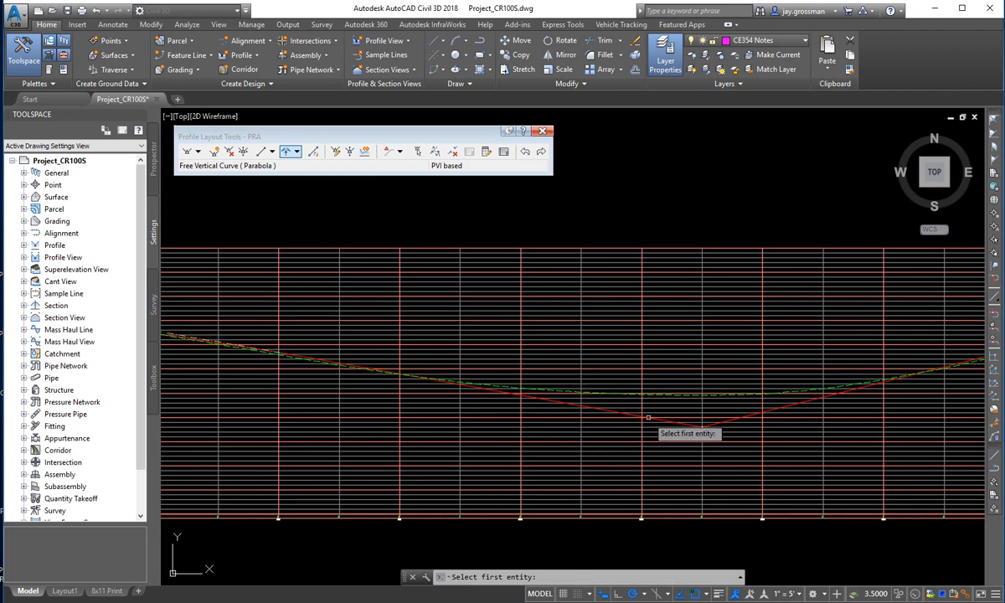
Add a 400 ft free parabolic vertical curve between the tangents meeting at the sag PVI at 108+50, and end the command
scroll(676, 428, up, 4)
scroll(488, 371, down, 4)
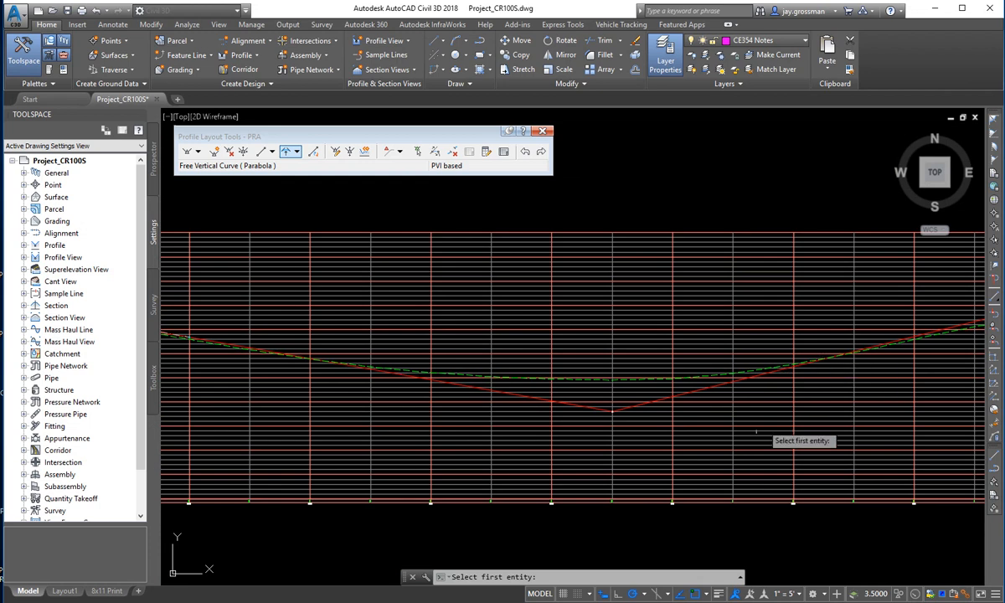
scroll(586, 495, up, 4)
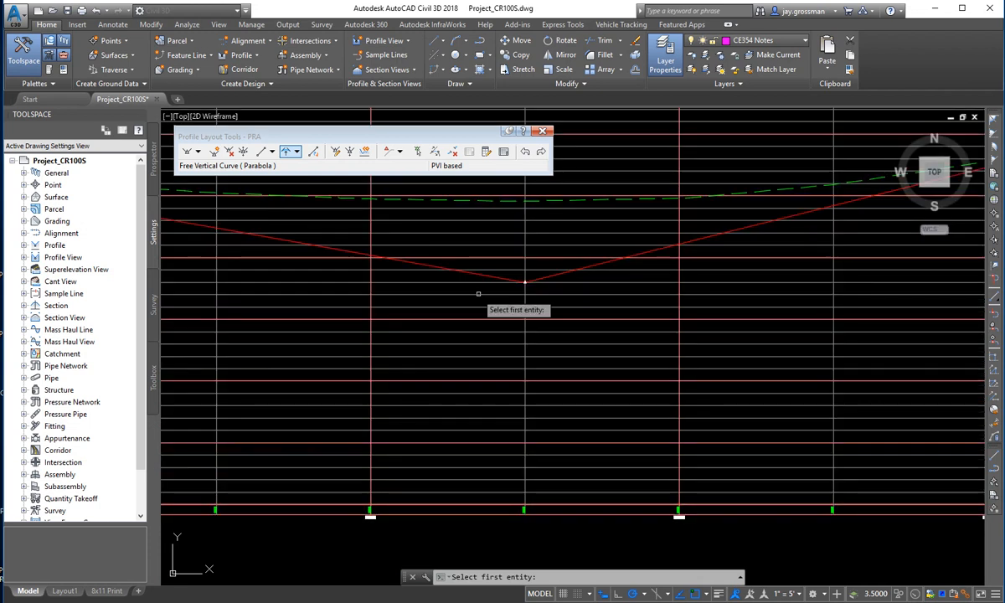
scroll(487, 301, down, 2)
scroll(453, 325, down, 3)
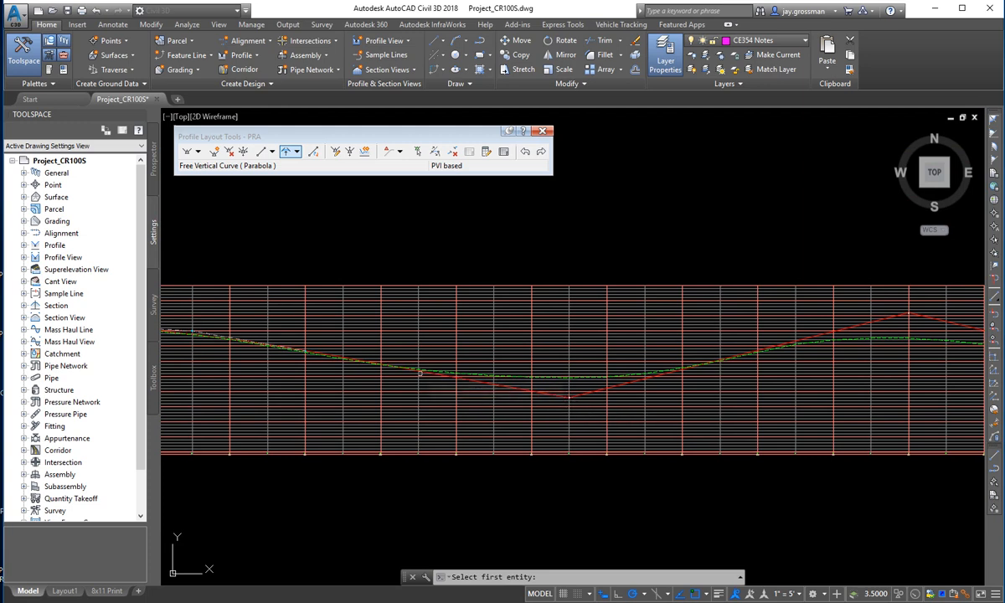
scroll(521, 396, up, 5)
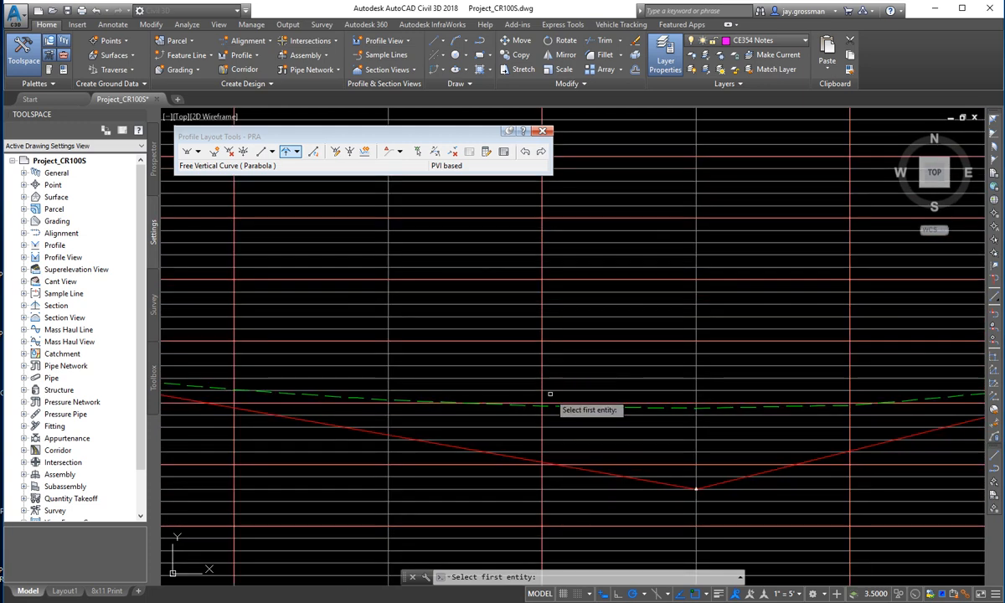
click(601, 469)
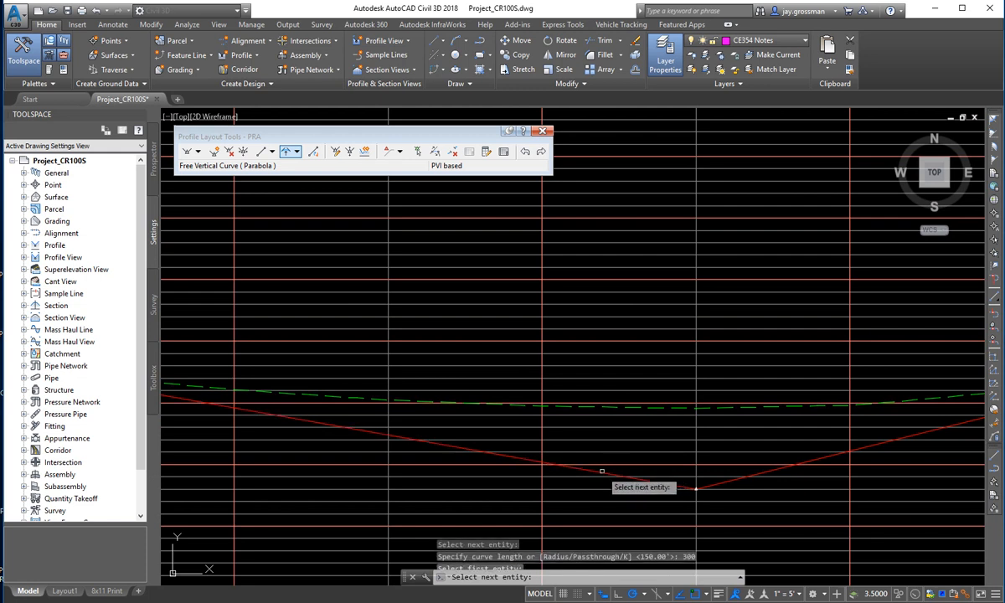
click(718, 483)
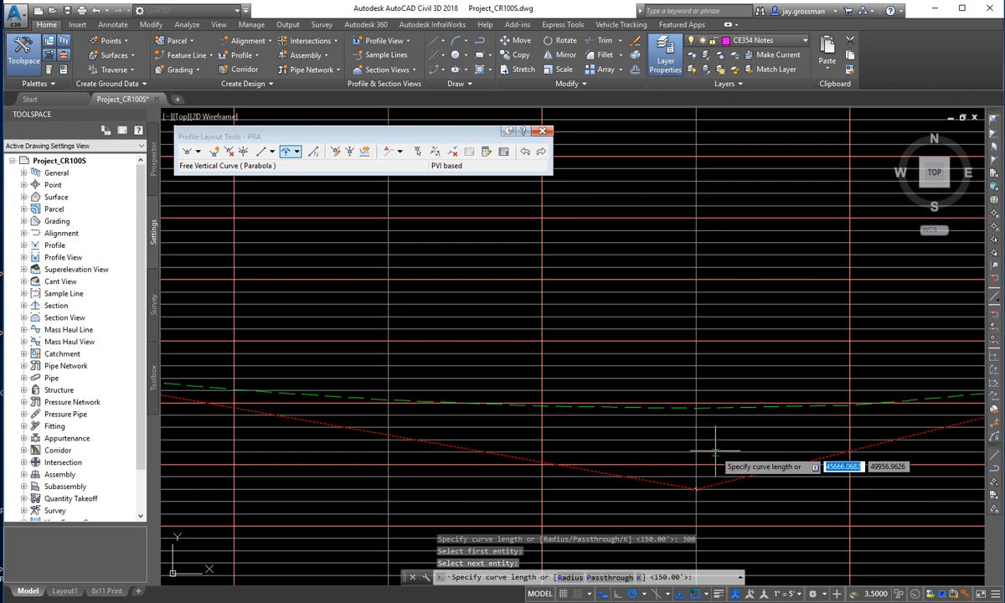
text(400)
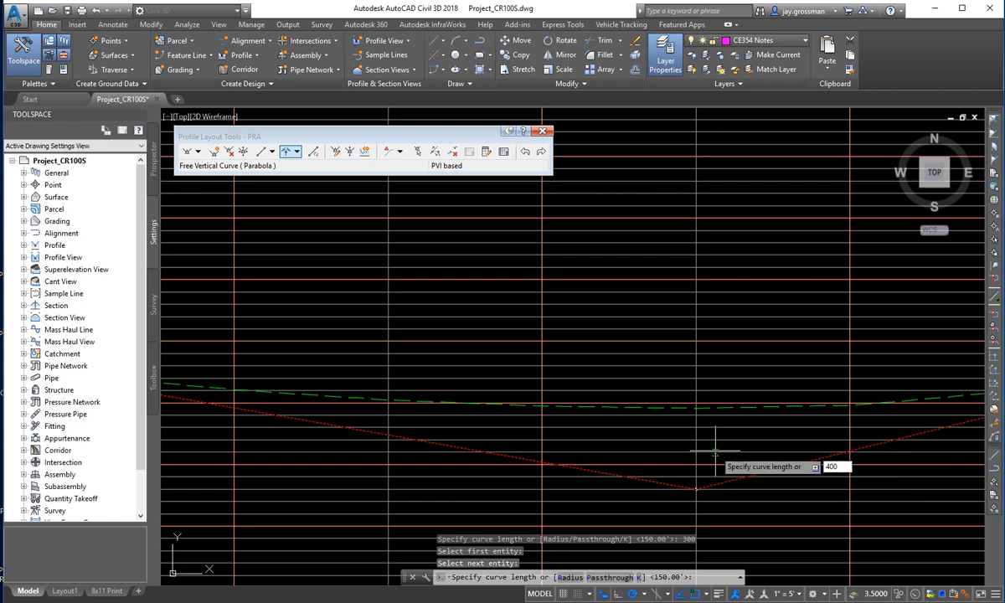
key(Return)
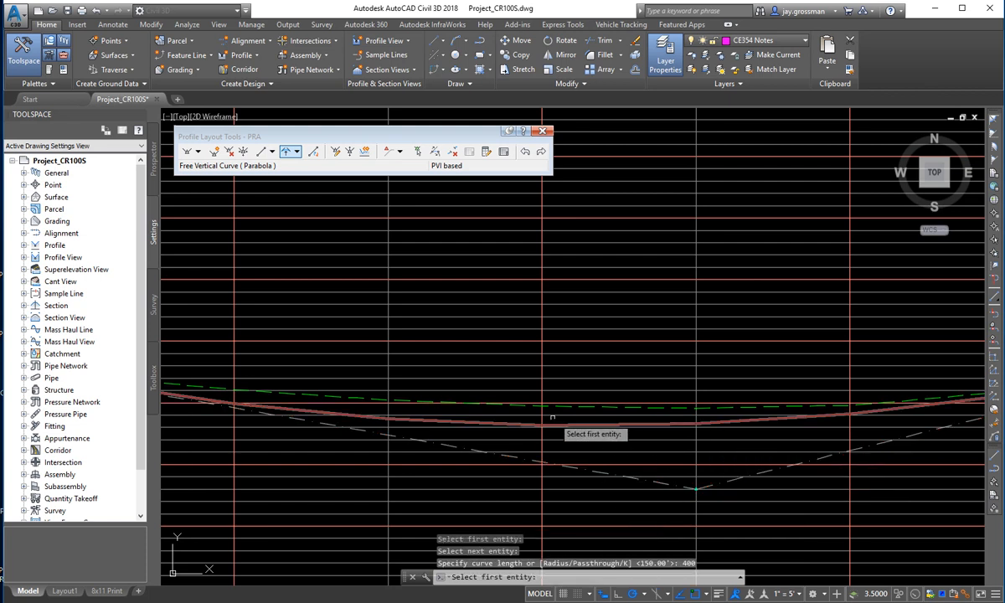
scroll(527, 477, down, 2)
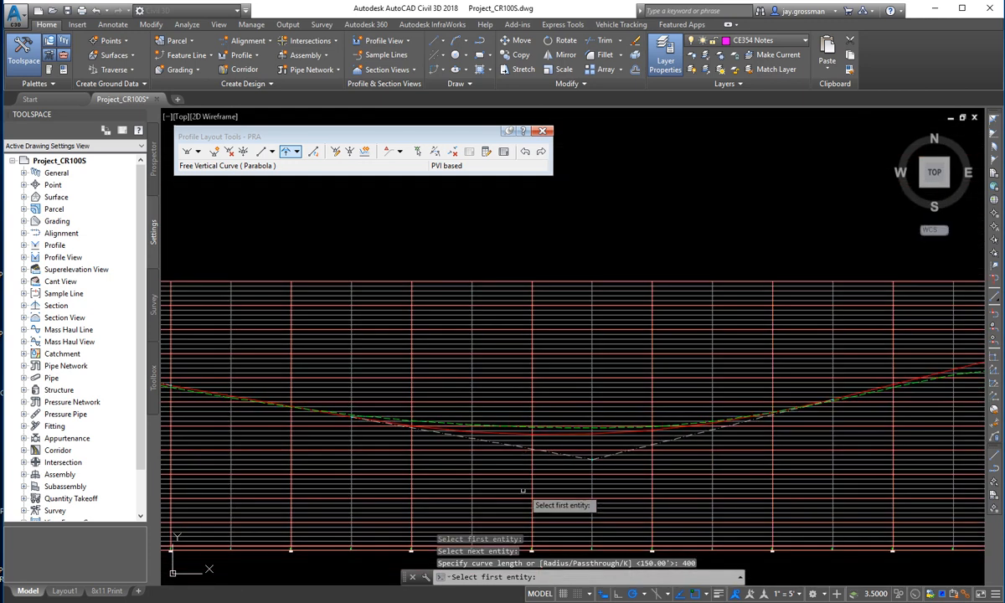
scroll(523, 489, up, 3)
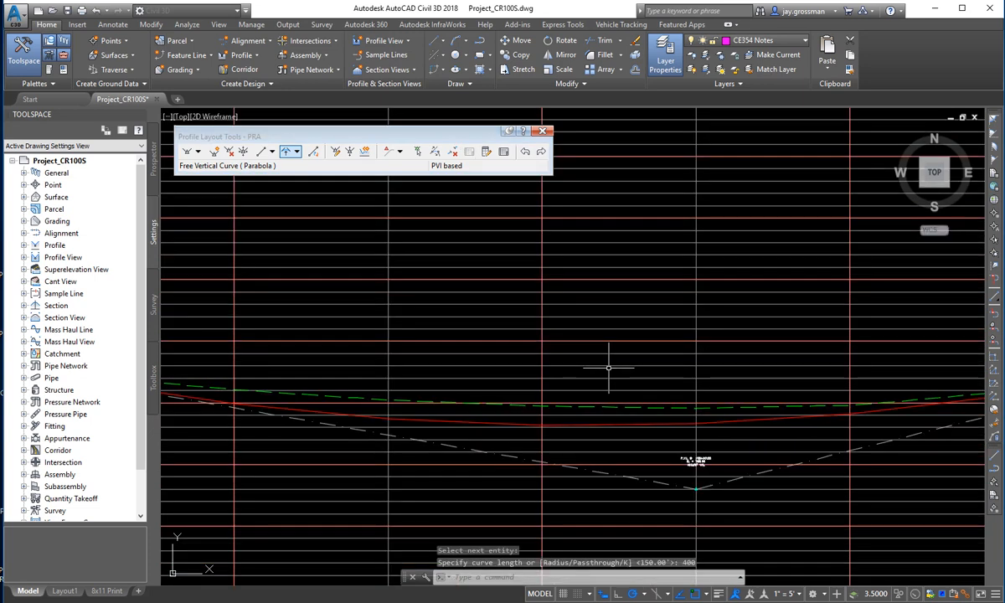
key(Escape)
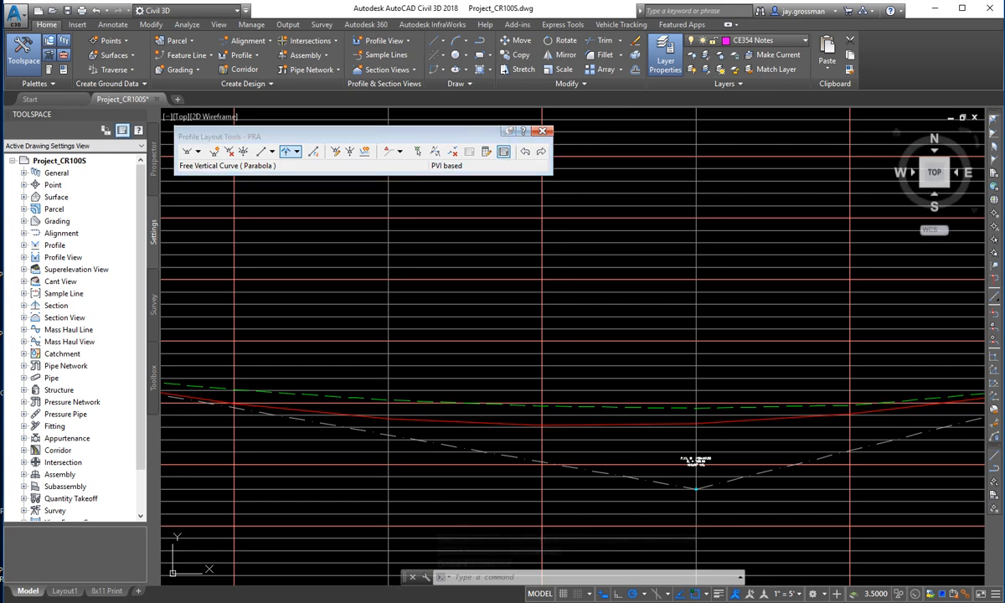
Show the profile's entity table compactly above the curve and set the profile curve length of the 108+50 PVI to 500 ft
click(503, 152)
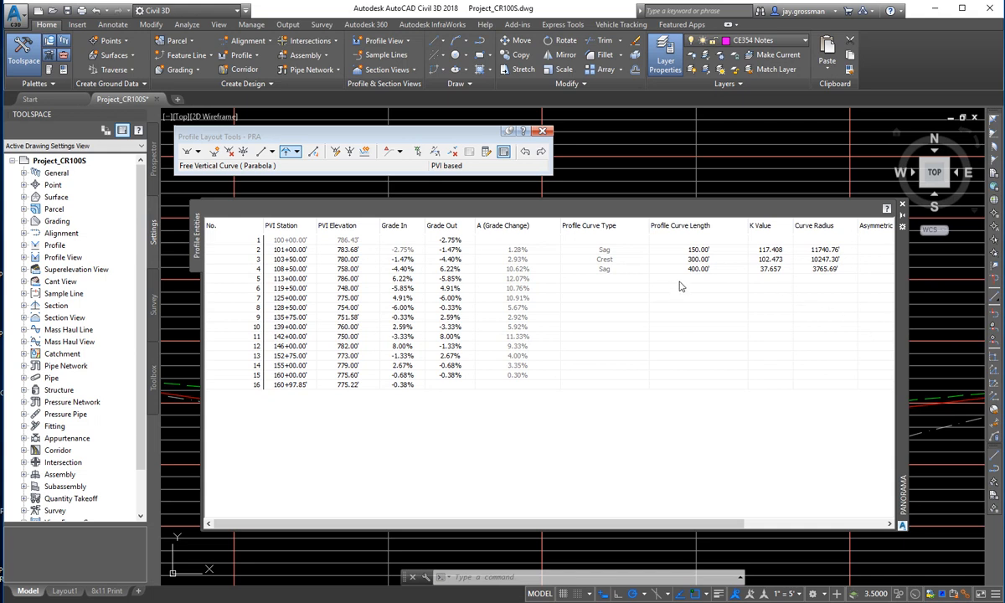
click(688, 269)
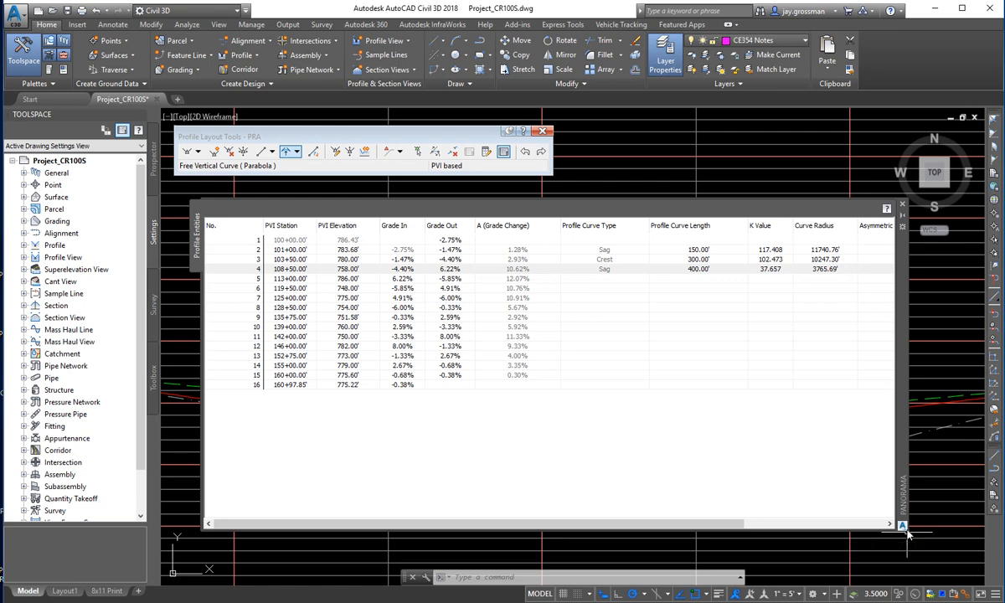
mouse_move(905, 529)
mouse_down()
mouse_move(861, 411)
mouse_move(879, 365)
mouse_move(929, 310)
mouse_move(936, 366)
mouse_up()
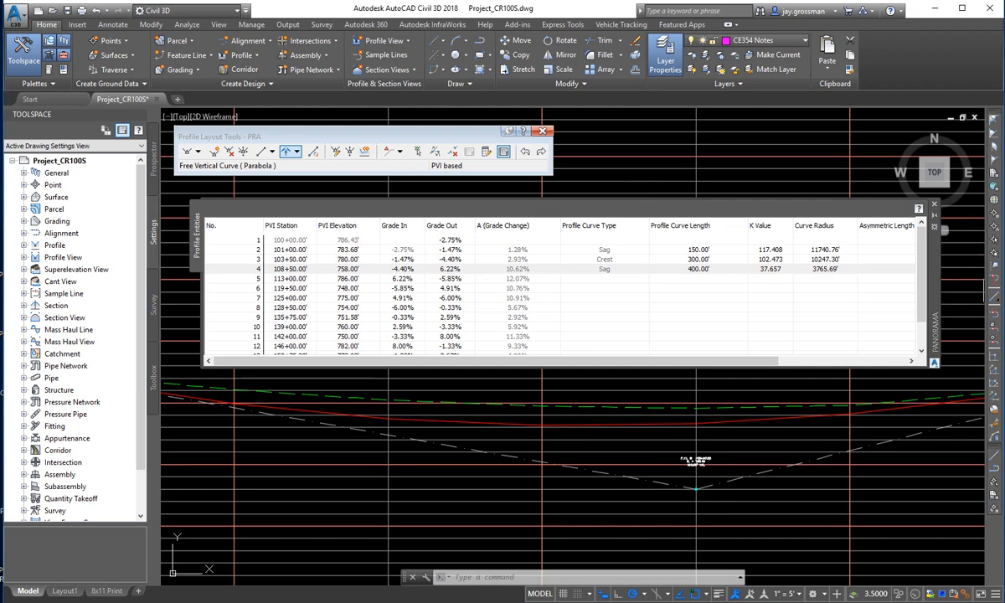
drag(938, 295, 938, 279)
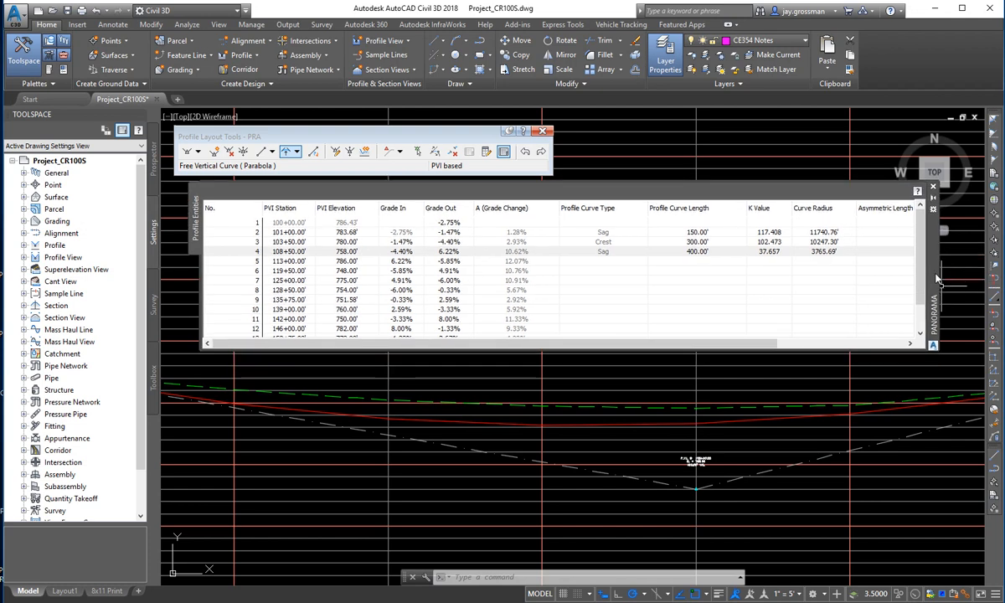
double_click(699, 252)
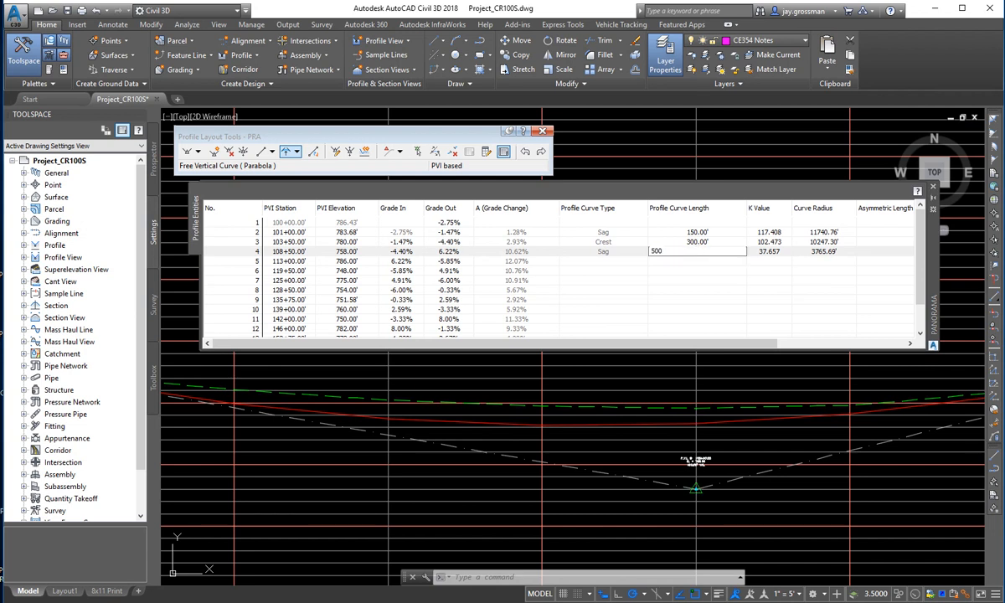
key(Return)
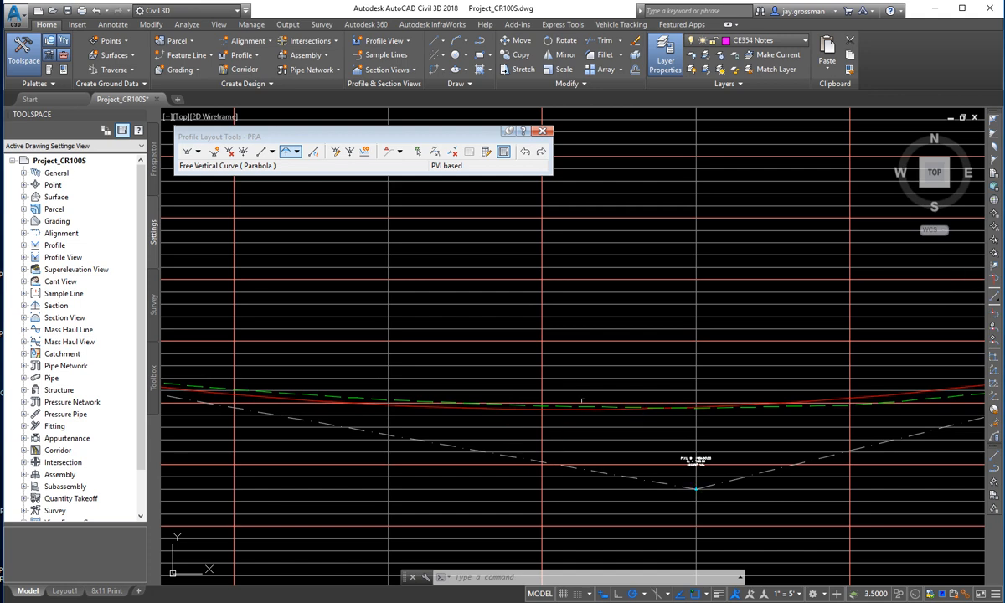
Examine the lengthened sag curve against the ground line, from the end of the preceding crest curve to the sag curve's end
scroll(582, 402, up, 3)
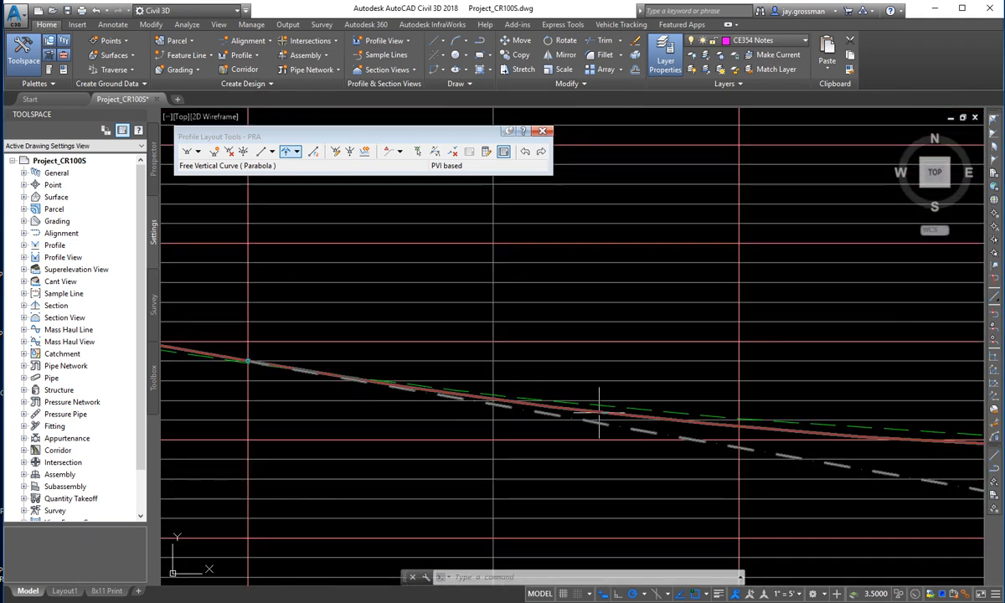
mouse_move(280, 395)
middle_down()
mouse_move(809, 428)
mouse_move(819, 471)
middle_up()
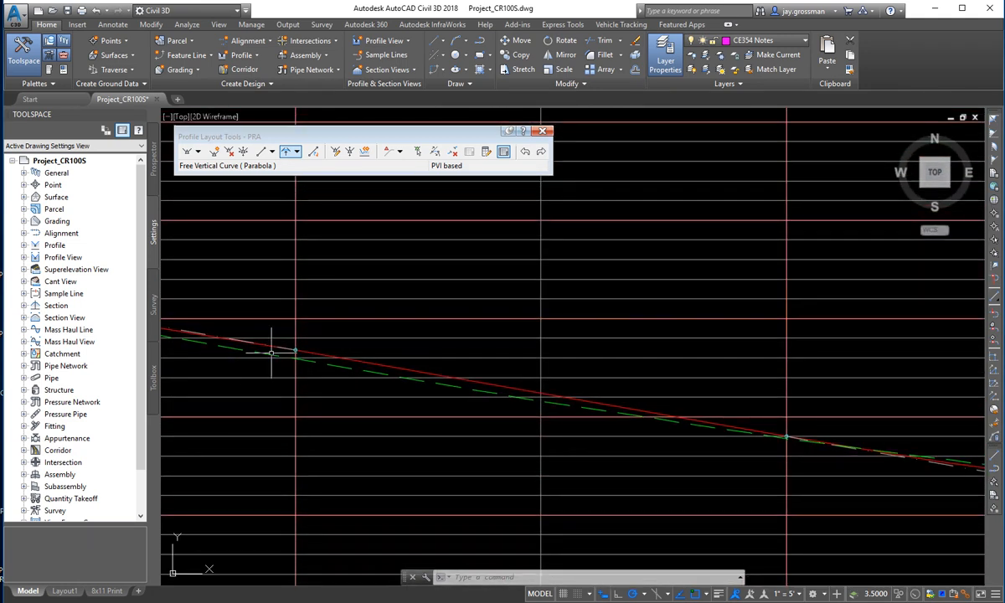
middle_drag(608, 415, 220, 366)
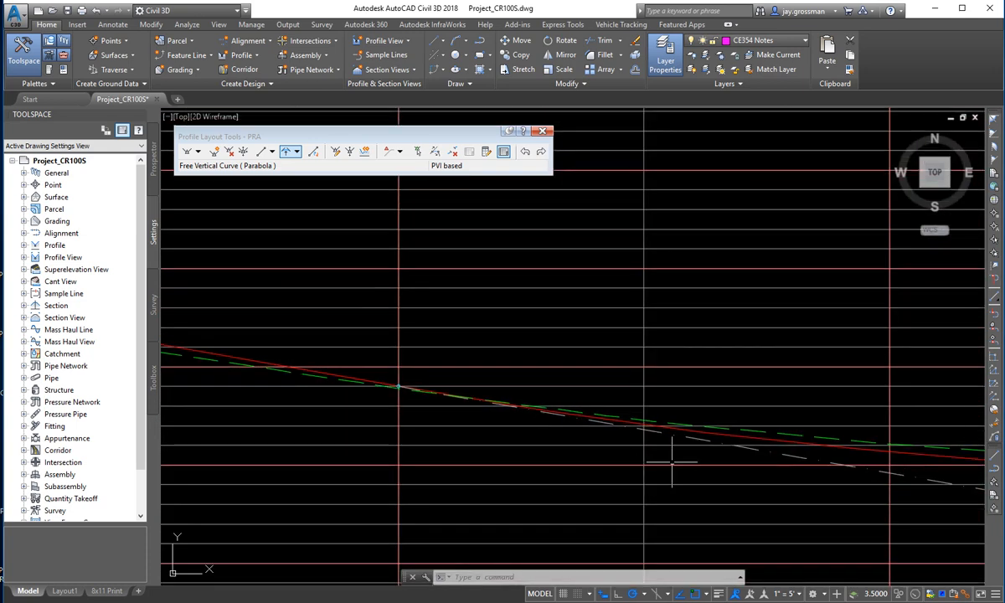
middle_drag(412, 452, 341, 403)
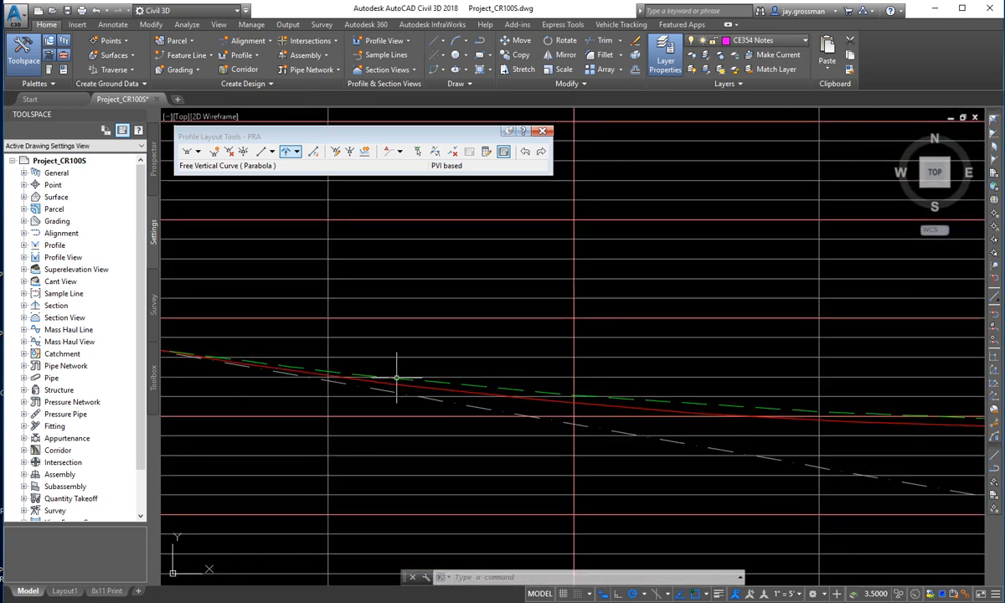
scroll(486, 398, down, 1)
scroll(578, 420, down, 1)
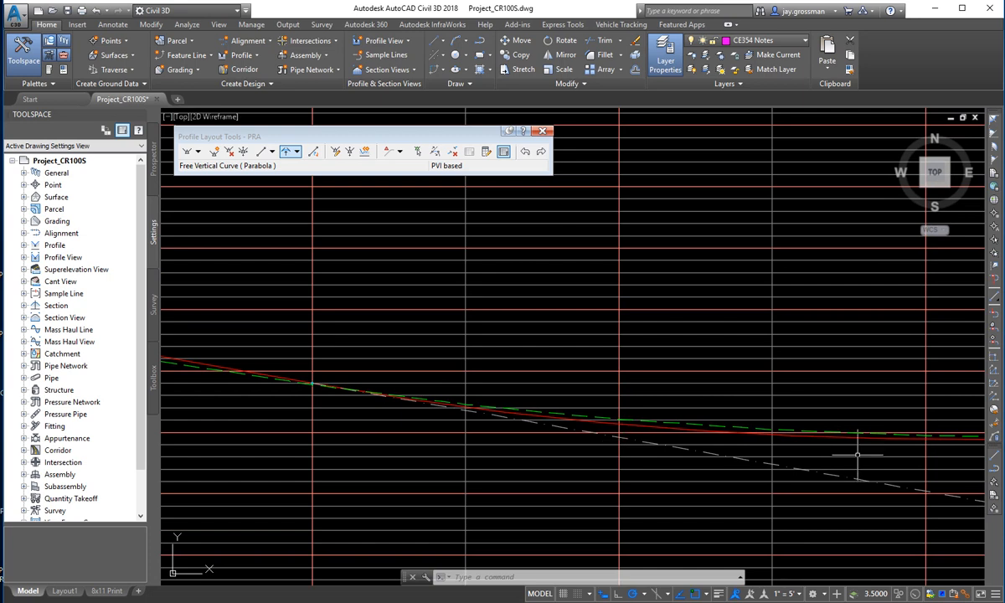
middle_drag(858, 454, 425, 426)
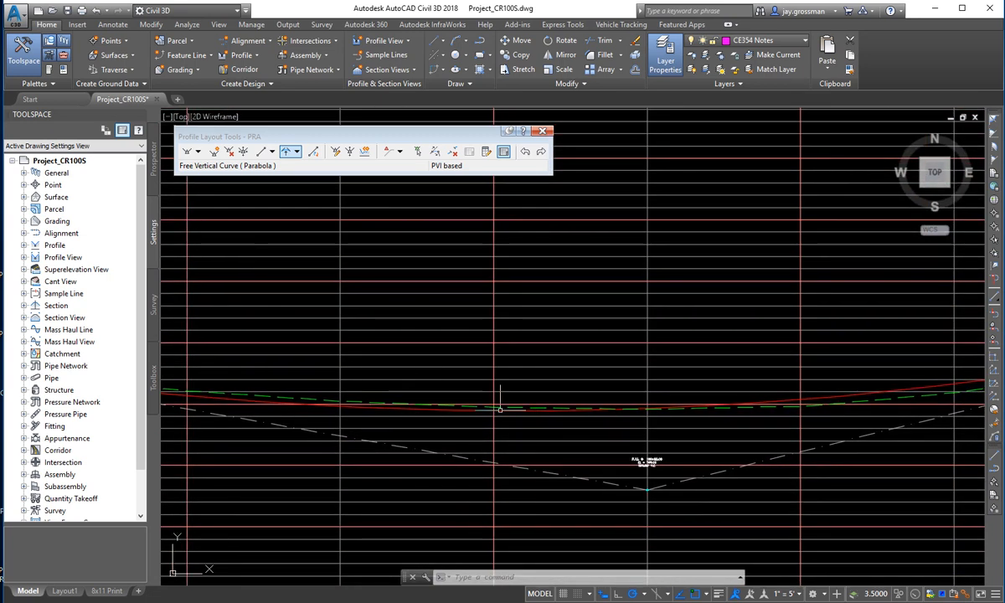
middle_drag(780, 423, 218, 418)
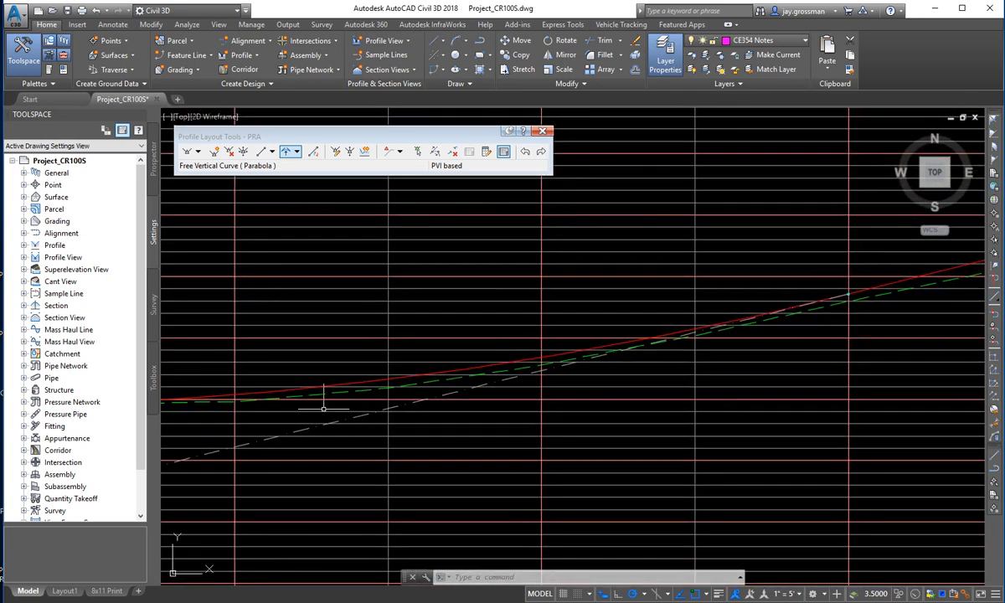
Compare the rising side of the sag curve and the tangent beyond it with the ground line
scroll(334, 405, down, 2)
middle_drag(359, 397, 551, 392)
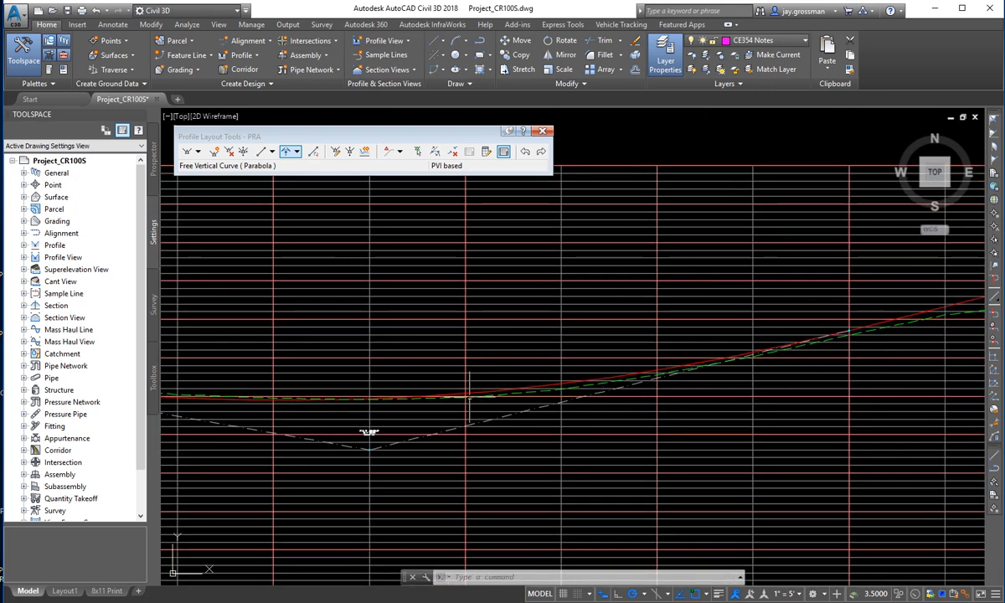
scroll(506, 393, up, 4)
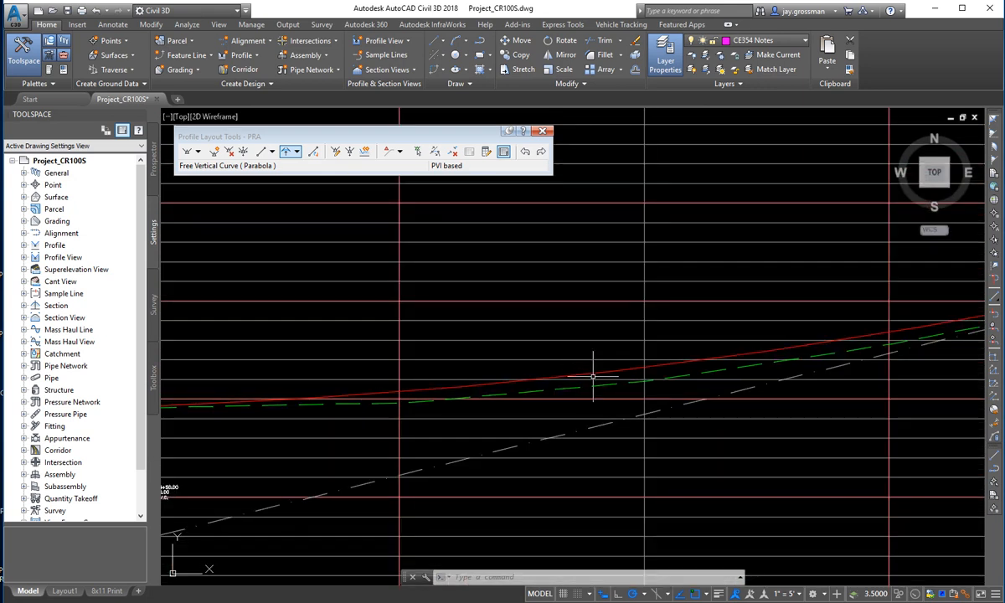
scroll(588, 391, down, 4)
middle_drag(421, 403, 612, 415)
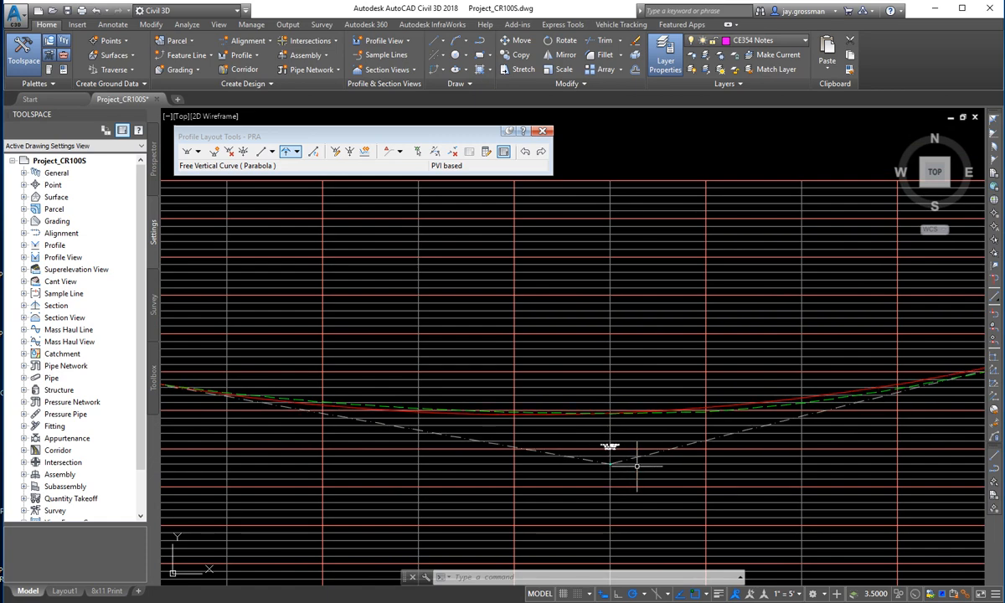
middle_drag(607, 447, 326, 429)
middle_drag(498, 360, 277, 388)
scroll(413, 396, up, 4)
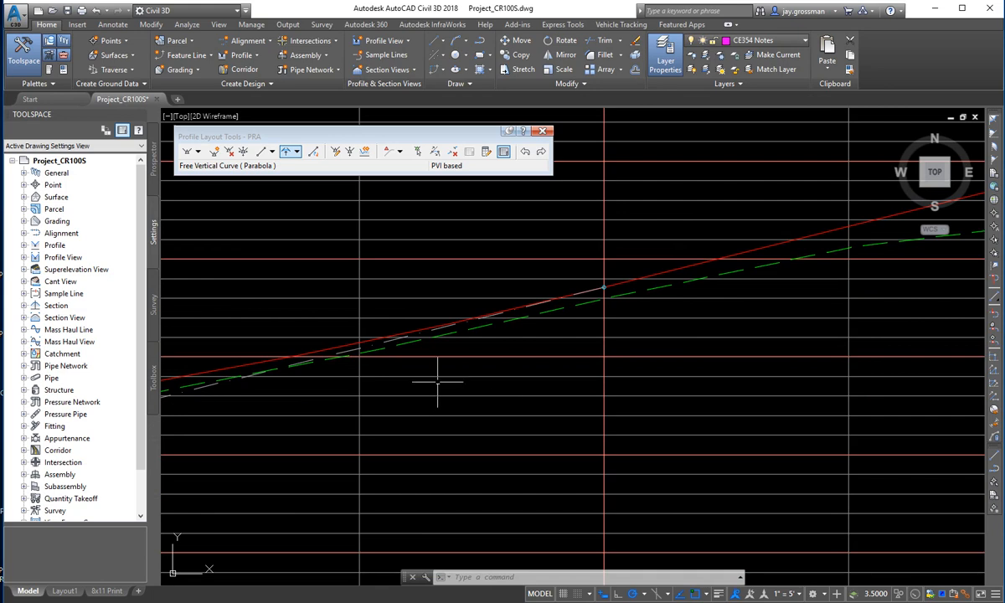
scroll(437, 382, down, 5)
scroll(394, 452, up, 2)
middle_drag(360, 431, 399, 441)
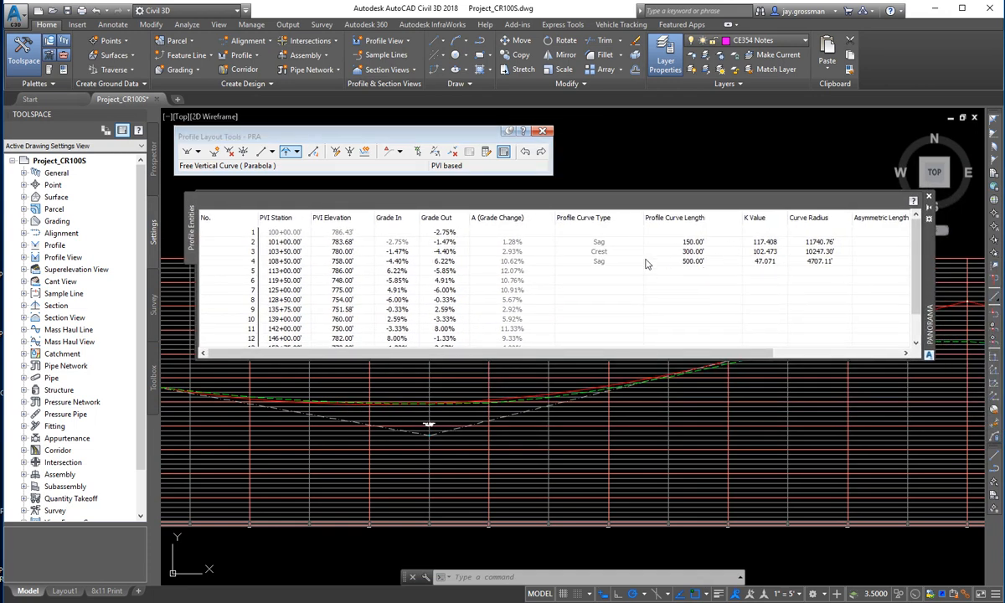
Move the sag PVI from station 108+50 to 108+75 in the profile's entity table and check its label and fit
double_click(283, 261)
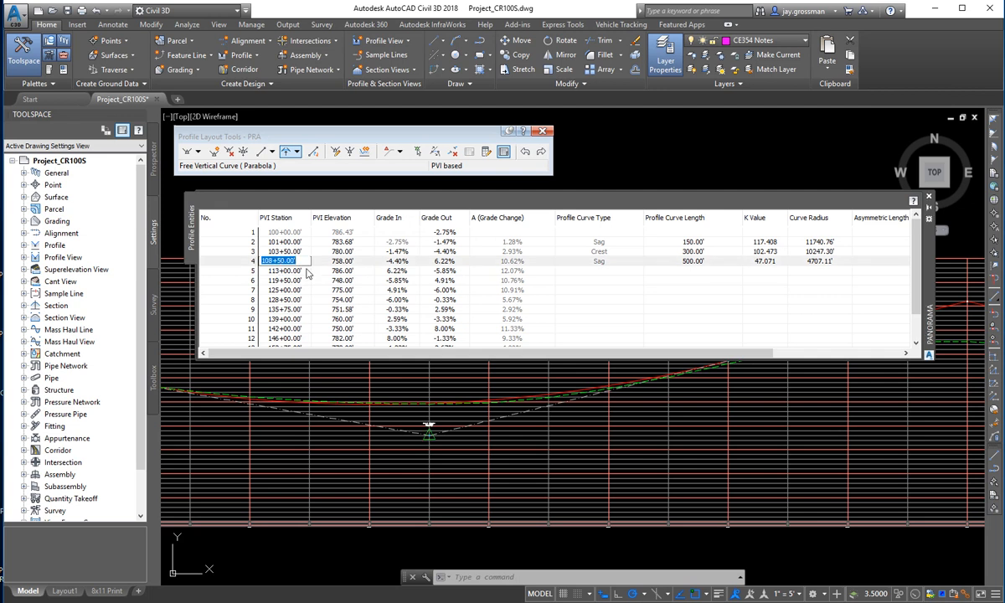
click(305, 263)
key(Return)
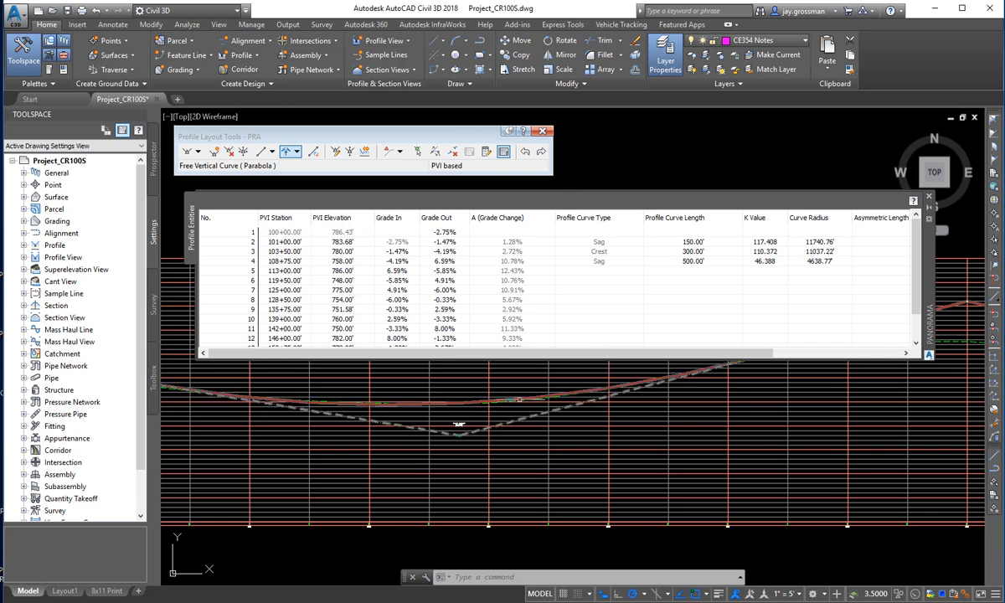
scroll(513, 431, up, 5)
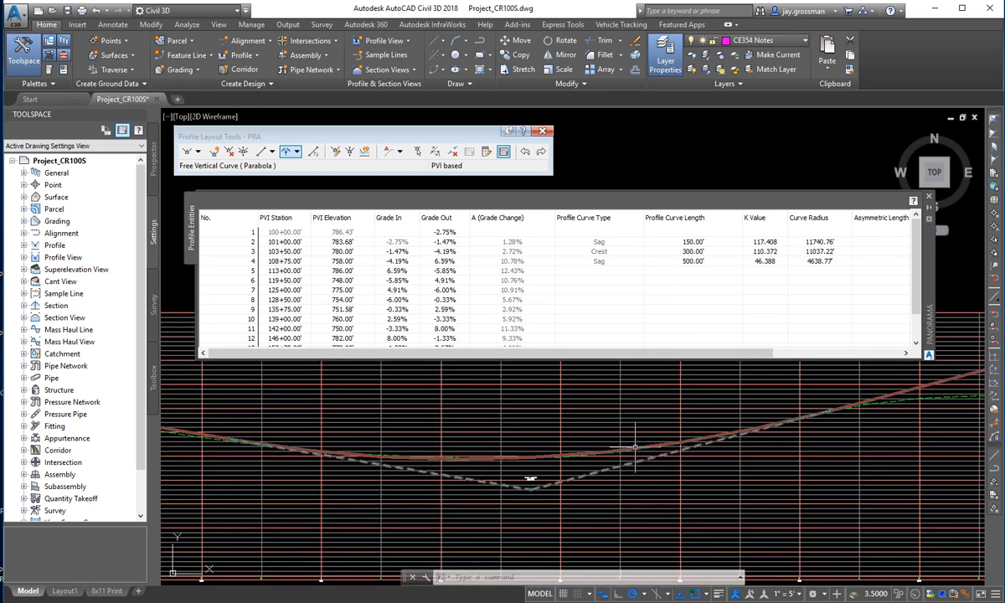
middle_drag(538, 505, 365, 501)
scroll(365, 501, up, 3)
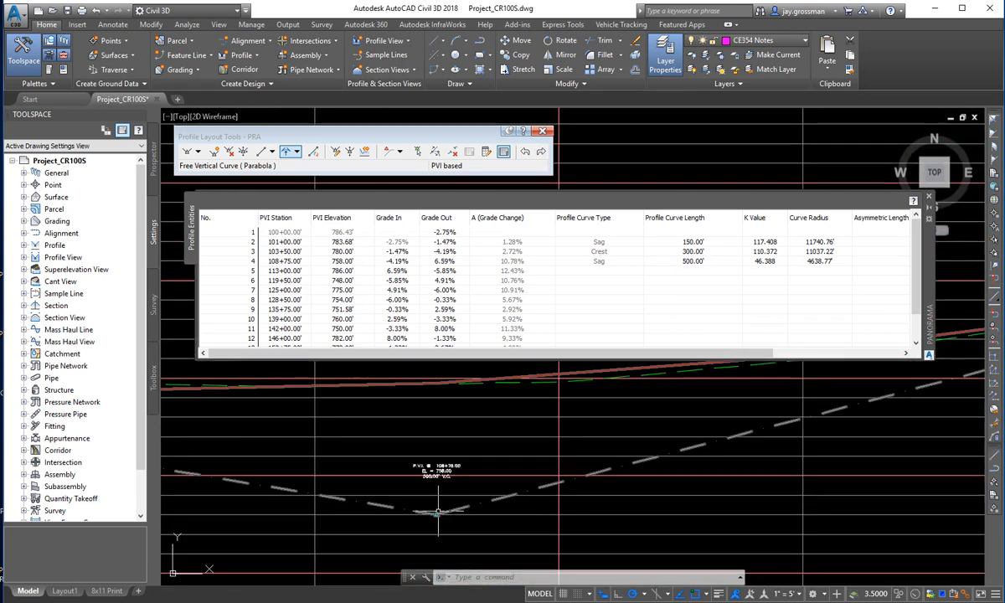
scroll(413, 463, down, 5)
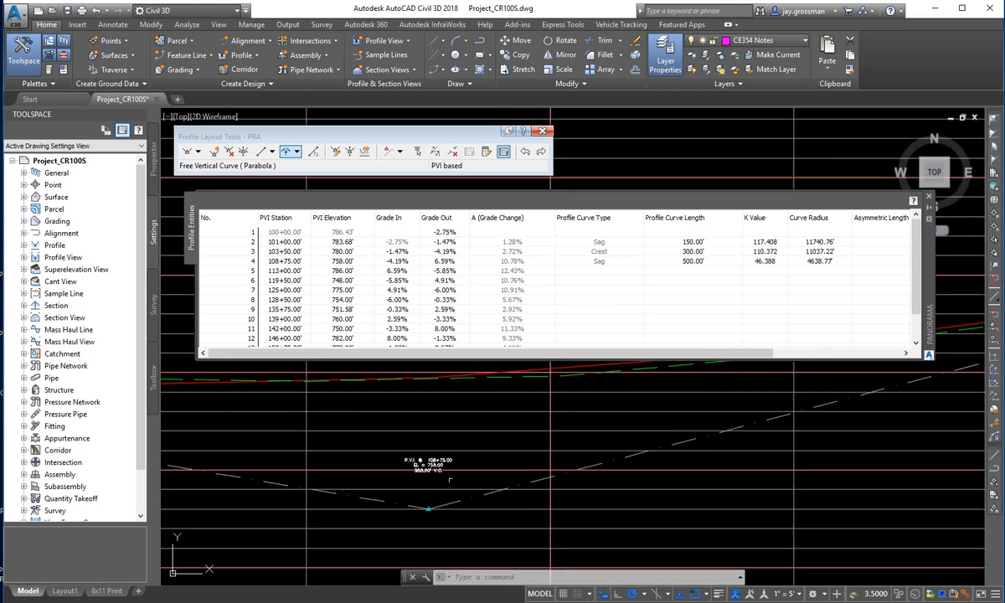
scroll(459, 460, up, 5)
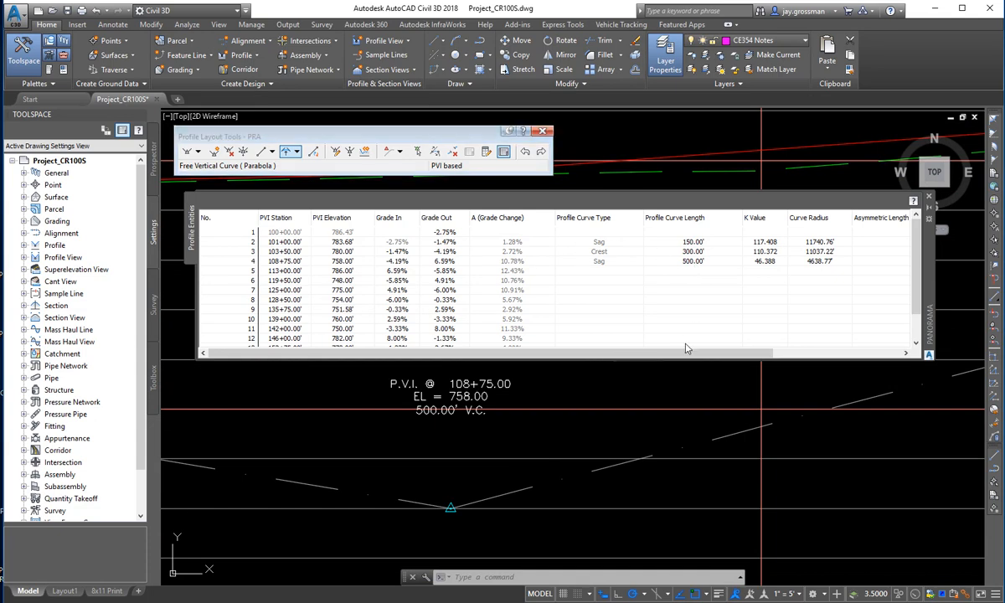
Compare the design profile with the ground line around the 108+75 sag curve and back along the preceding crest curve
scroll(657, 477, down, 4)
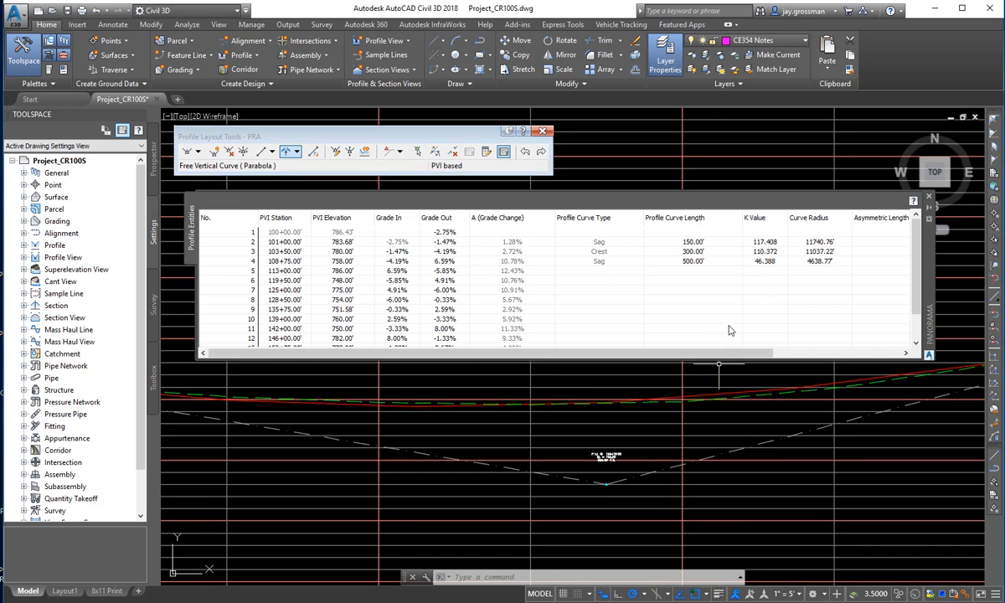
scroll(553, 462, down, 3)
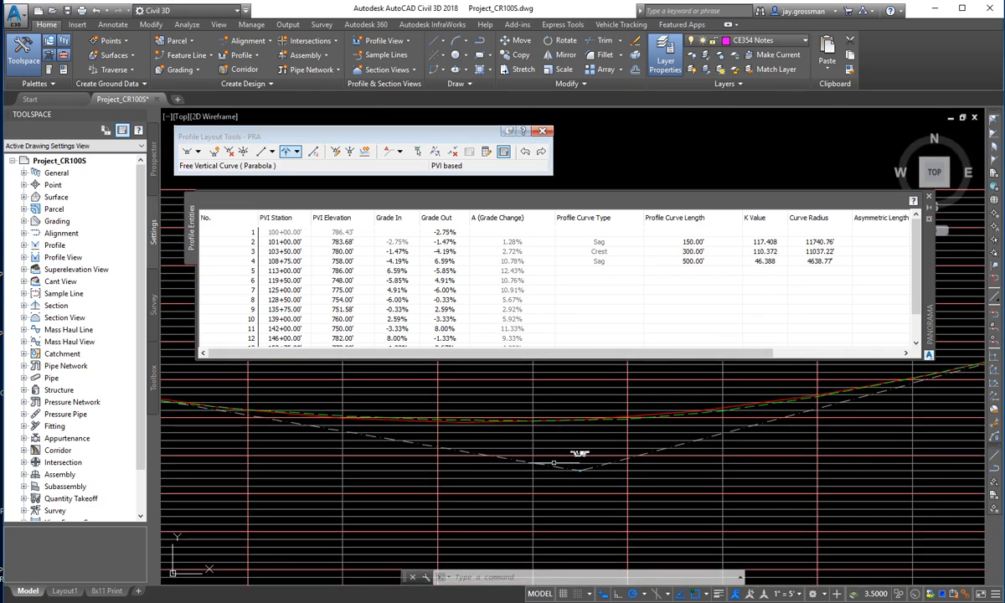
scroll(553, 487, down, 2)
middle_drag(520, 489, 742, 498)
middle_drag(392, 456, 699, 502)
scroll(548, 471, up, 2)
scroll(769, 509, up, 2)
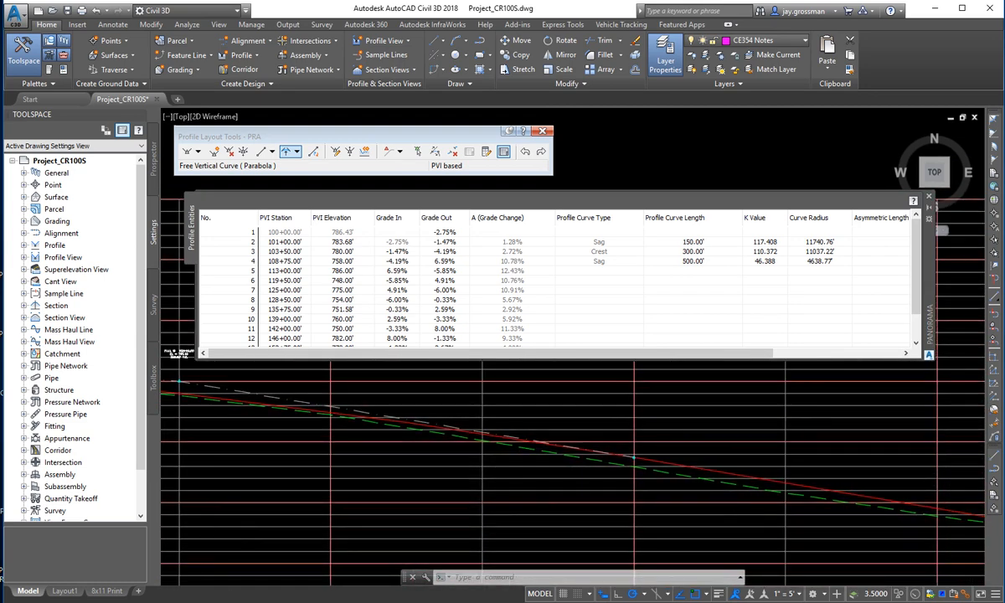
mouse_move(484, 504)
middle_down()
mouse_move(668, 516)
mouse_move(681, 529)
middle_up()
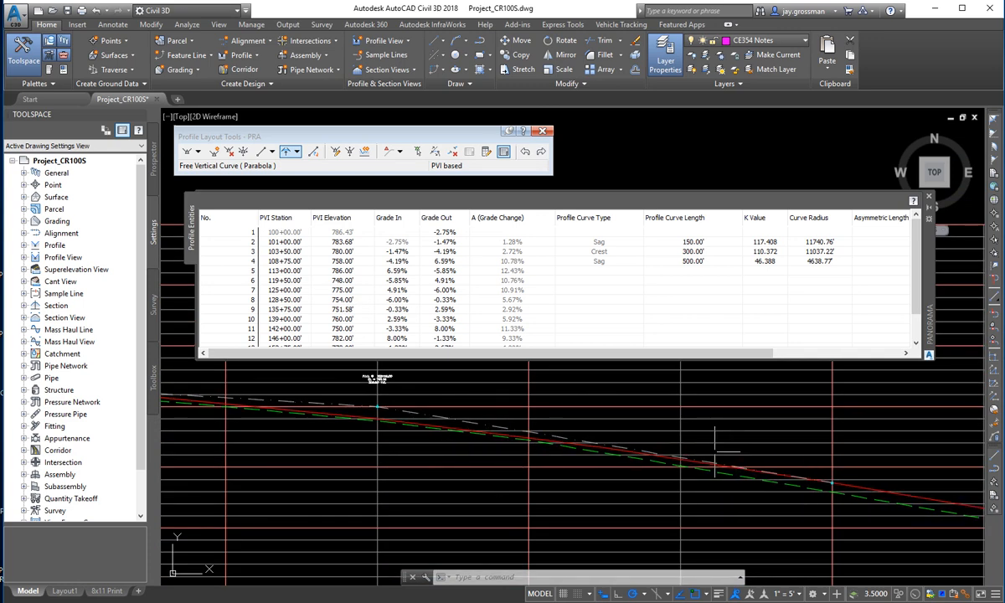
mouse_move(814, 480)
middle_down()
mouse_move(496, 489)
mouse_move(427, 468)
middle_up()
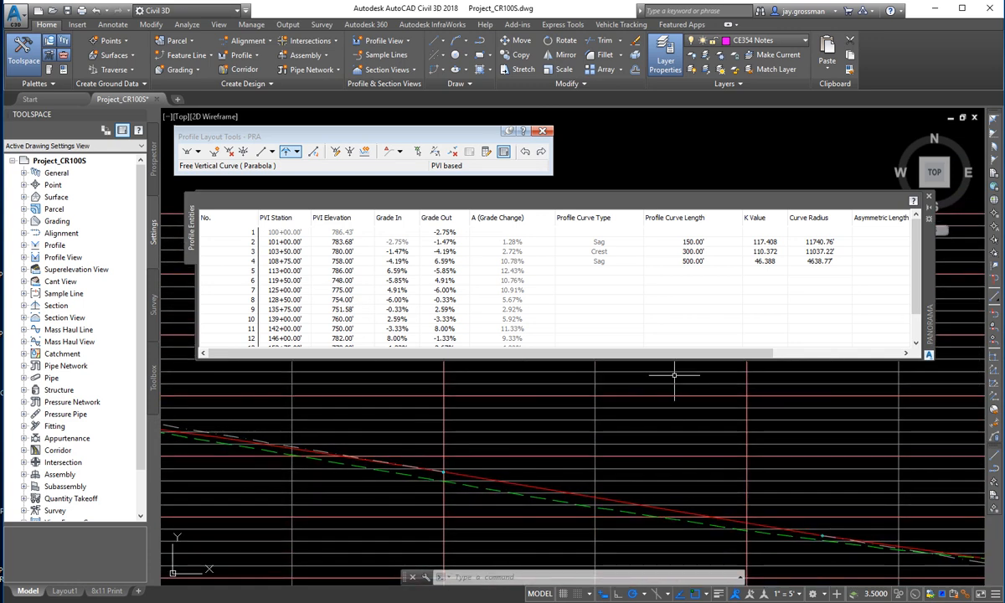
Try profile curve lengths of 550 ft and 600 ft for the sag curve at PVI 108+75
click(694, 261)
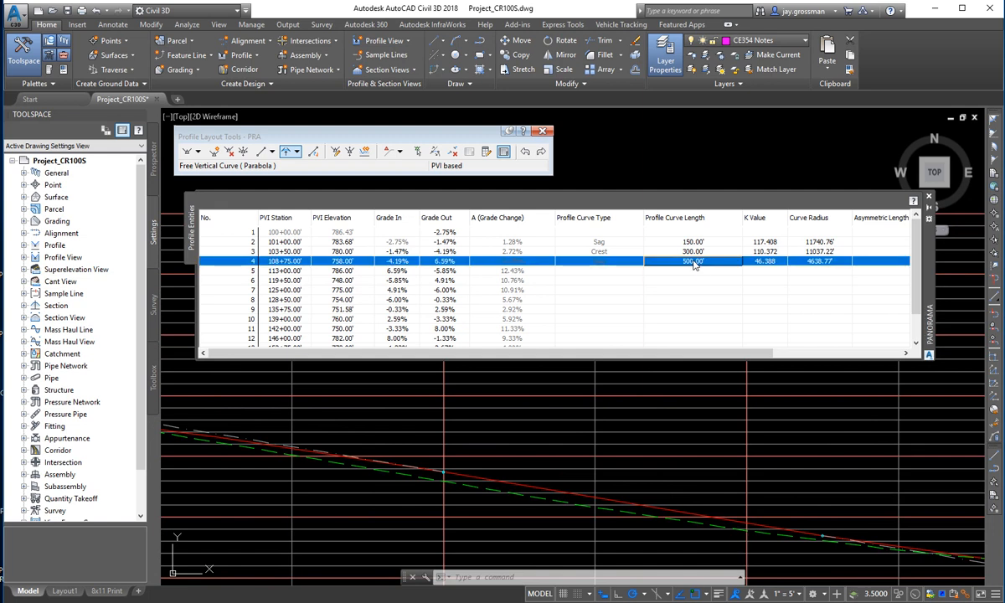
click(695, 261)
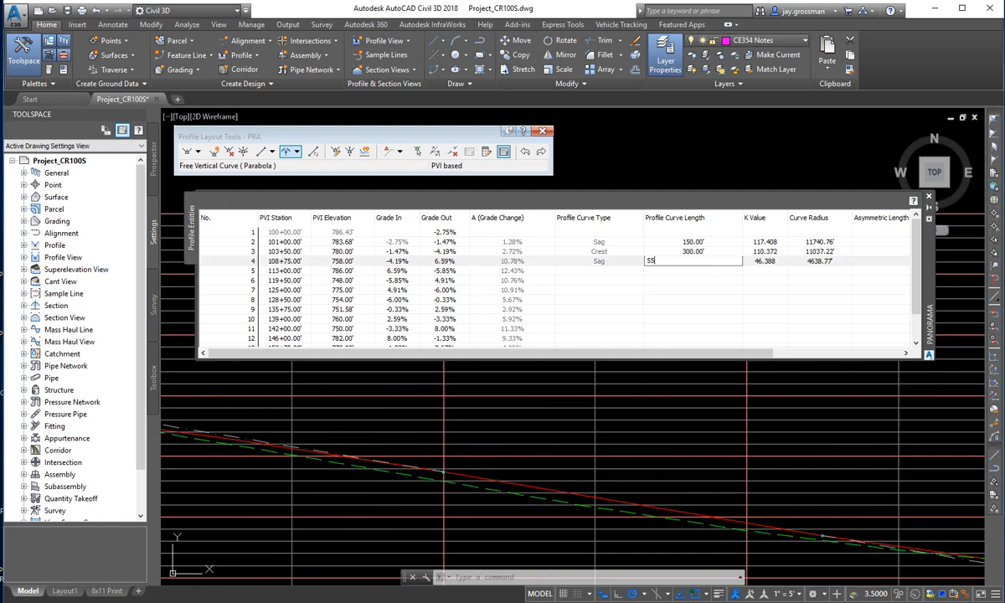
key(Return)
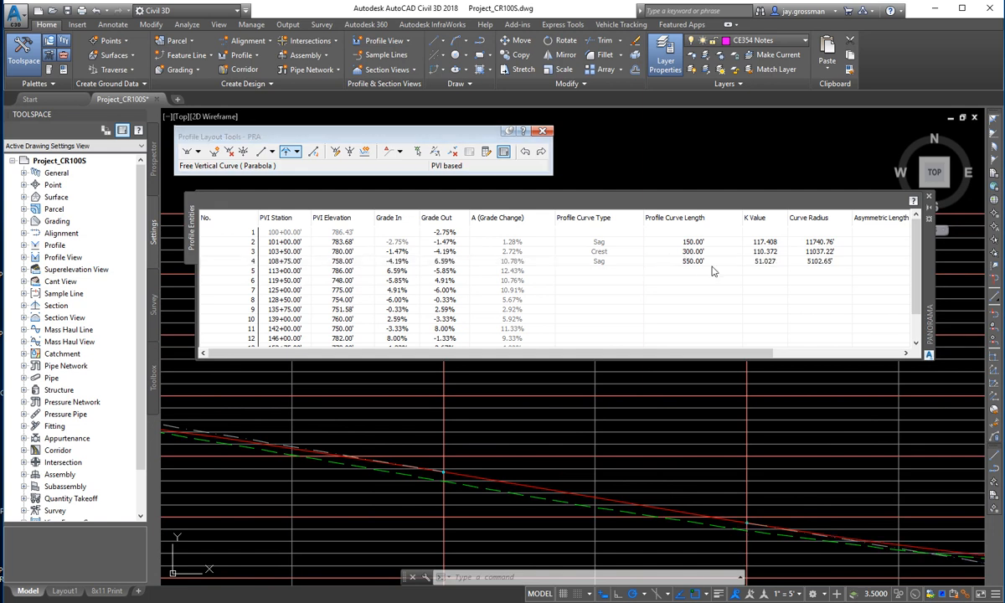
middle_drag(721, 483, 731, 433)
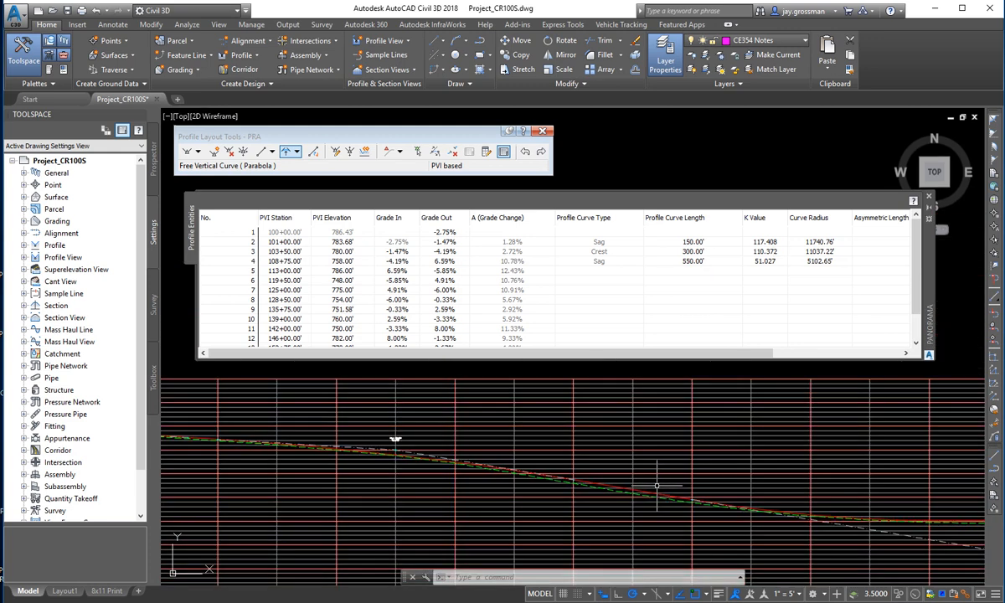
click(693, 262)
click(697, 261)
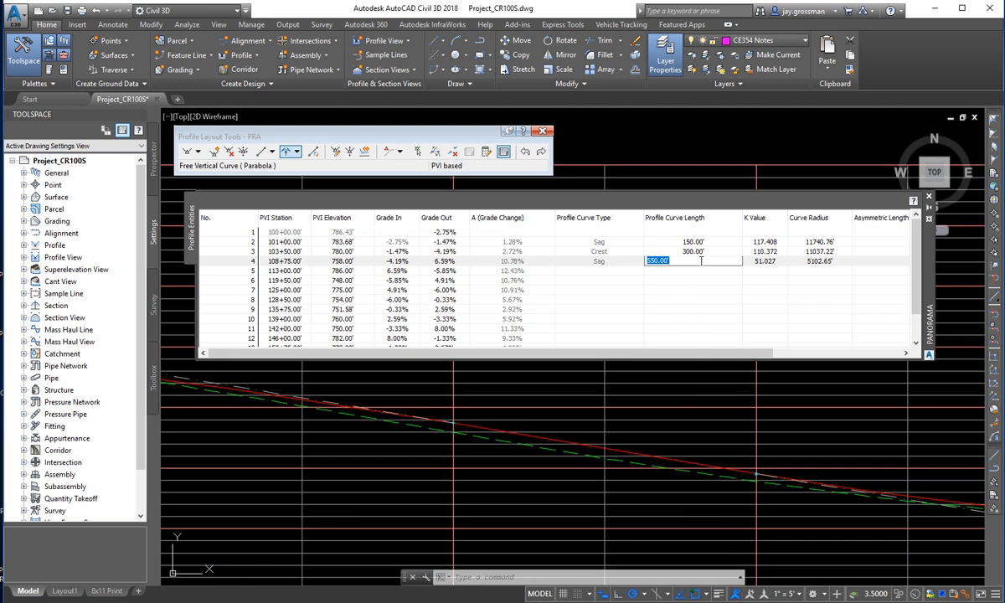
key(Return)
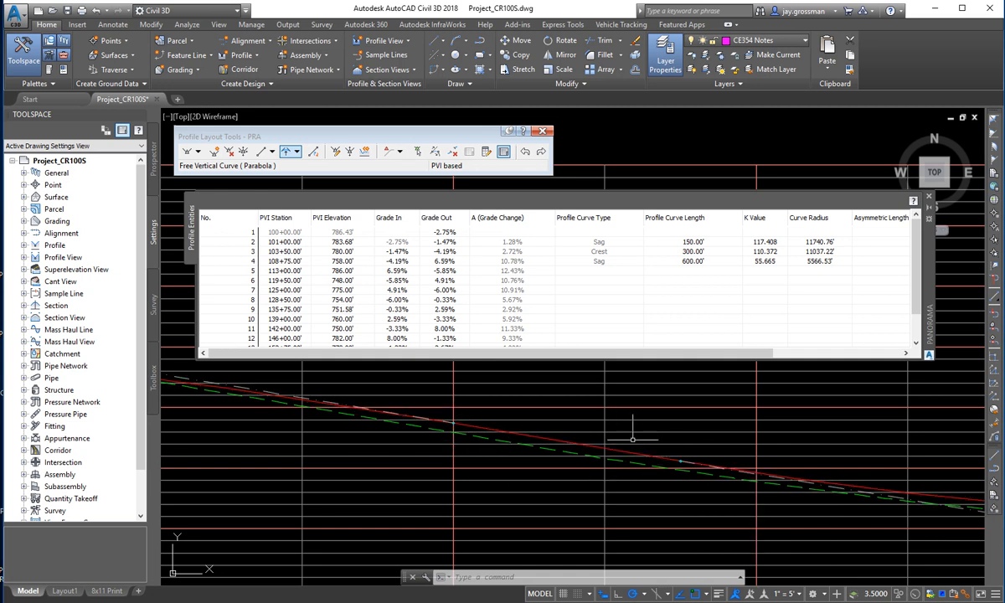
Set the profile curve length of the 108+75 sag curve to 650 ft and check where the curve starts
double_click(692, 262)
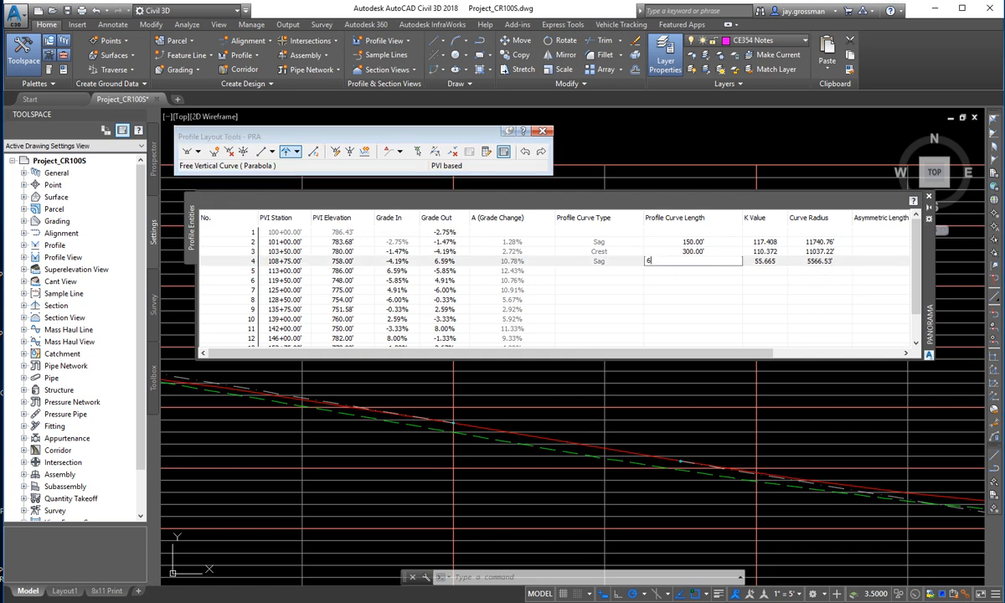
key(Return)
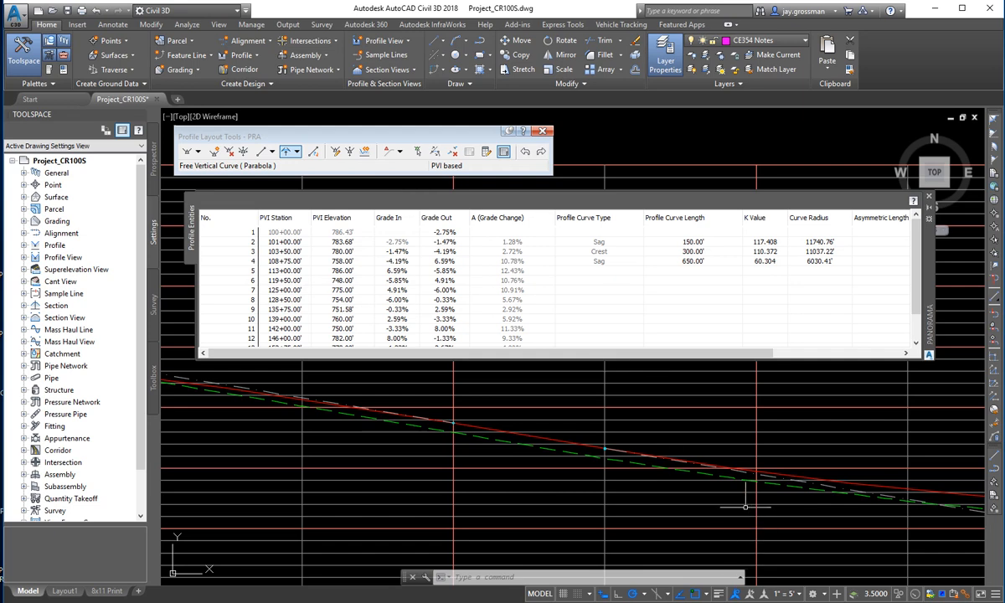
scroll(691, 485, up, 1)
scroll(690, 485, down, 1)
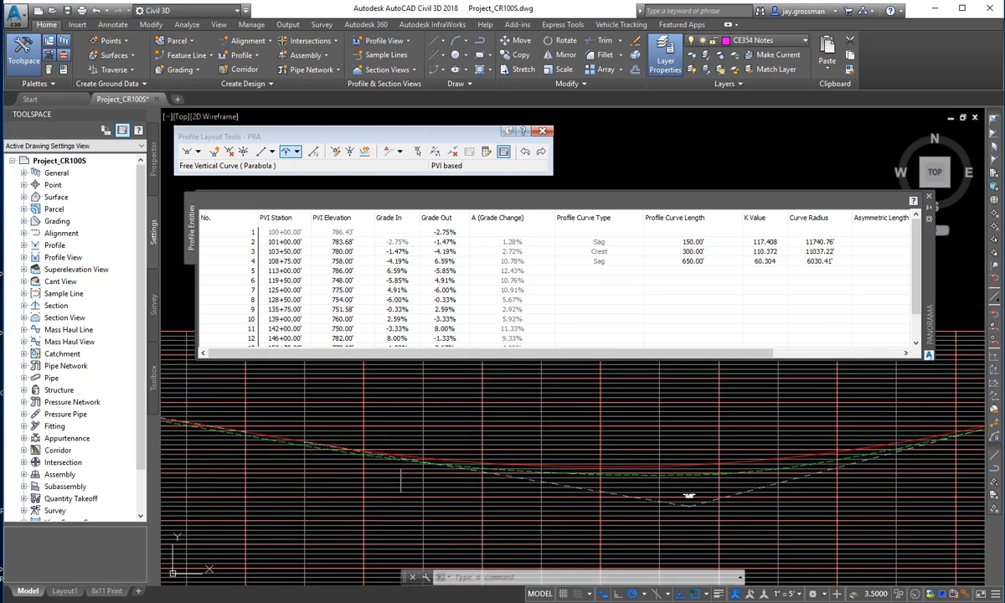
scroll(404, 471, down, 1)
scroll(502, 452, down, 1)
scroll(690, 475, up, 1)
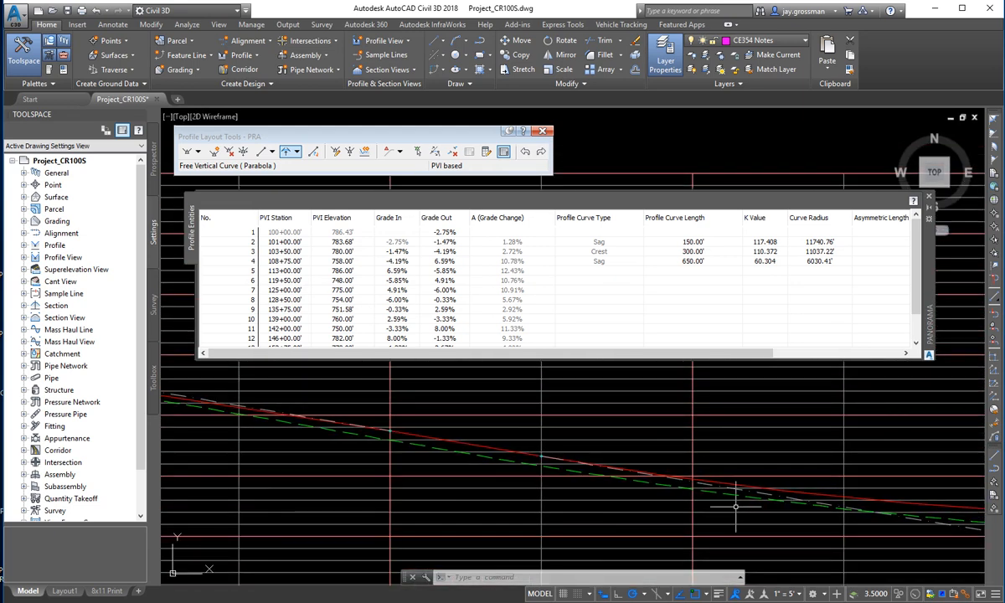
Inspect the lengthened sag curve against the ground line and set the 108+75 PVI elevation to 756 ft
middle_drag(792, 499, 443, 467)
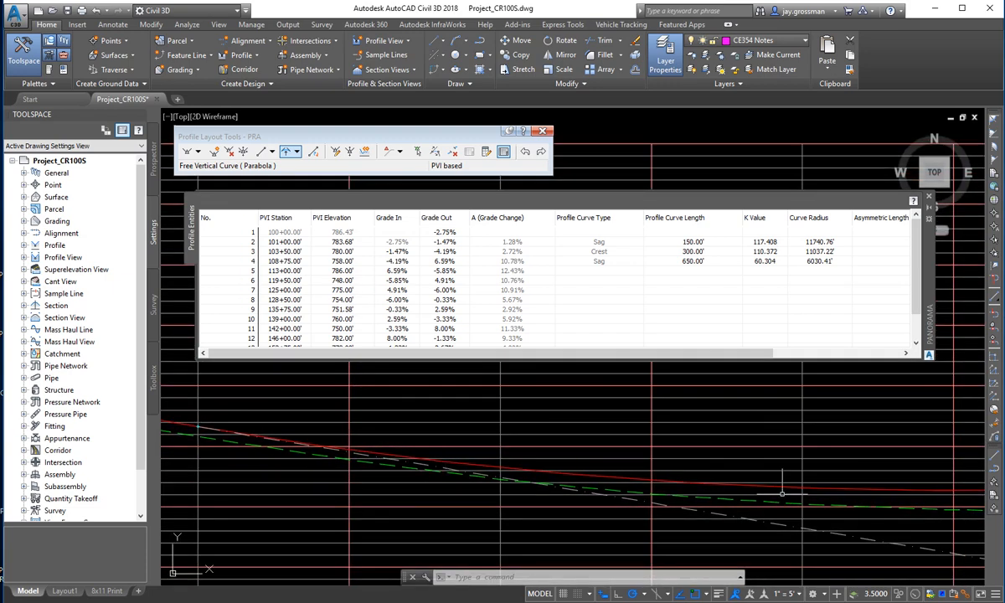
middle_drag(801, 495, 377, 459)
middle_drag(829, 476, 359, 501)
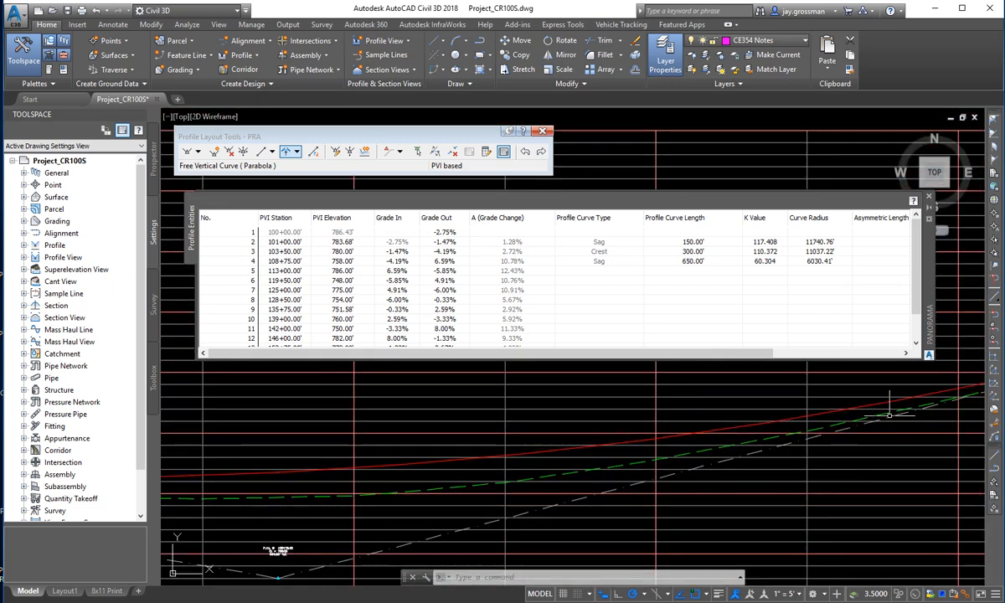
middle_drag(887, 414, 848, 439)
middle_drag(377, 511, 815, 445)
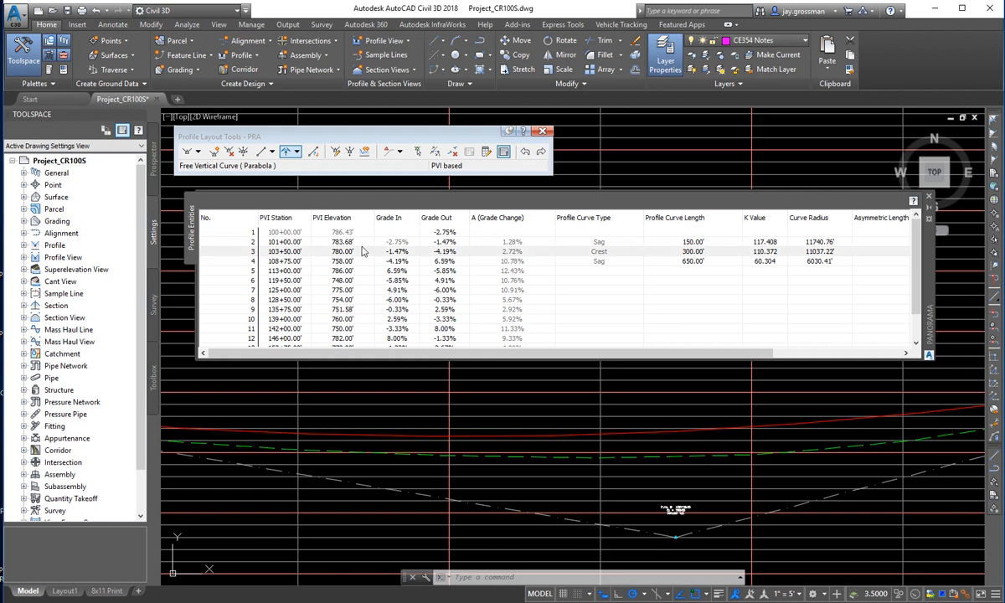
double_click(339, 261)
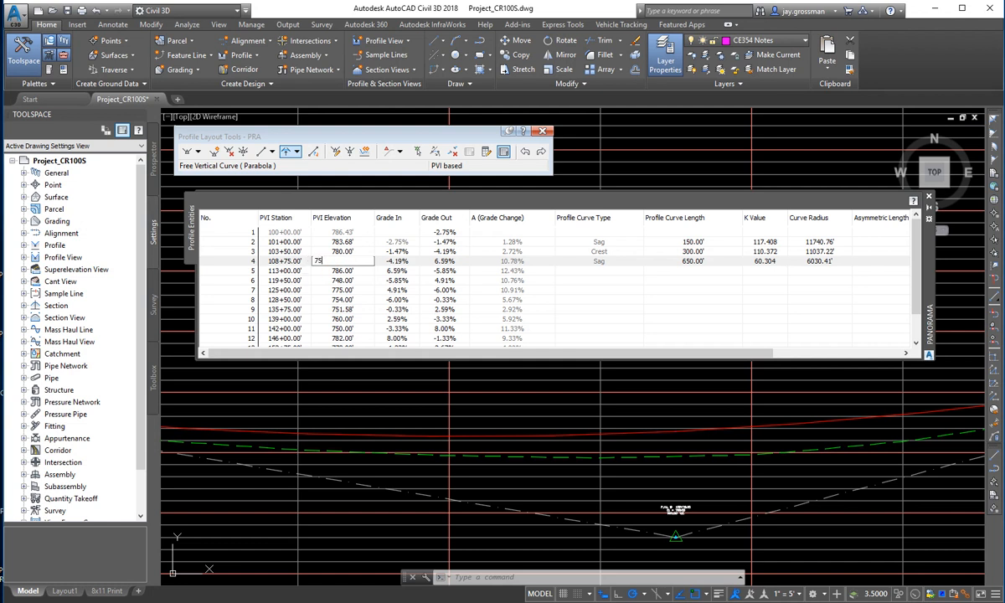
text(756)
key(Return)
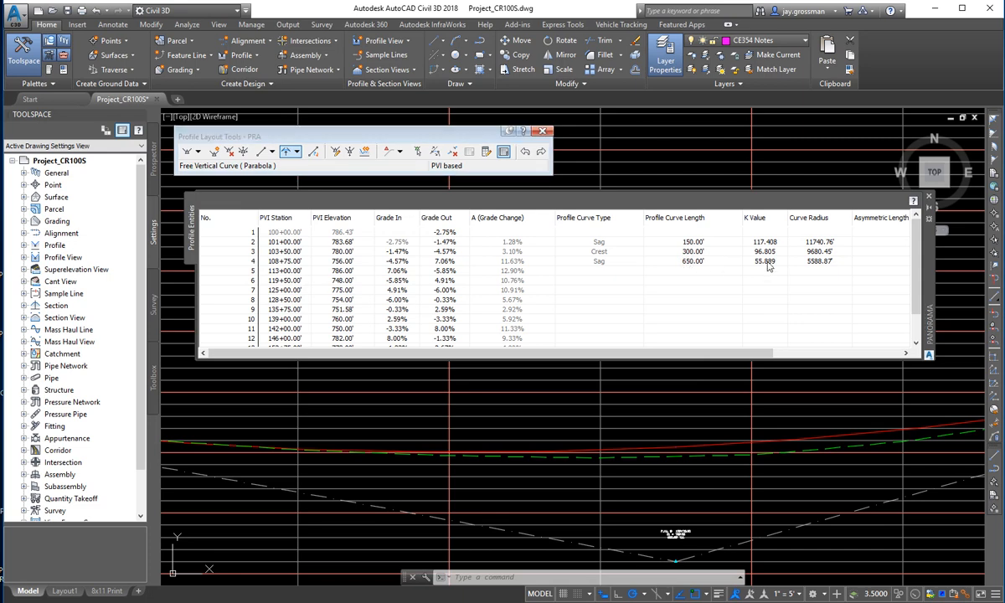
Compare the lowered sag curve with the ground line, from the preceding crest curve through the rising side
mouse_move(475, 505)
middle_down()
mouse_move(516, 486)
mouse_move(696, 495)
middle_up()
middle_drag(251, 474, 779, 525)
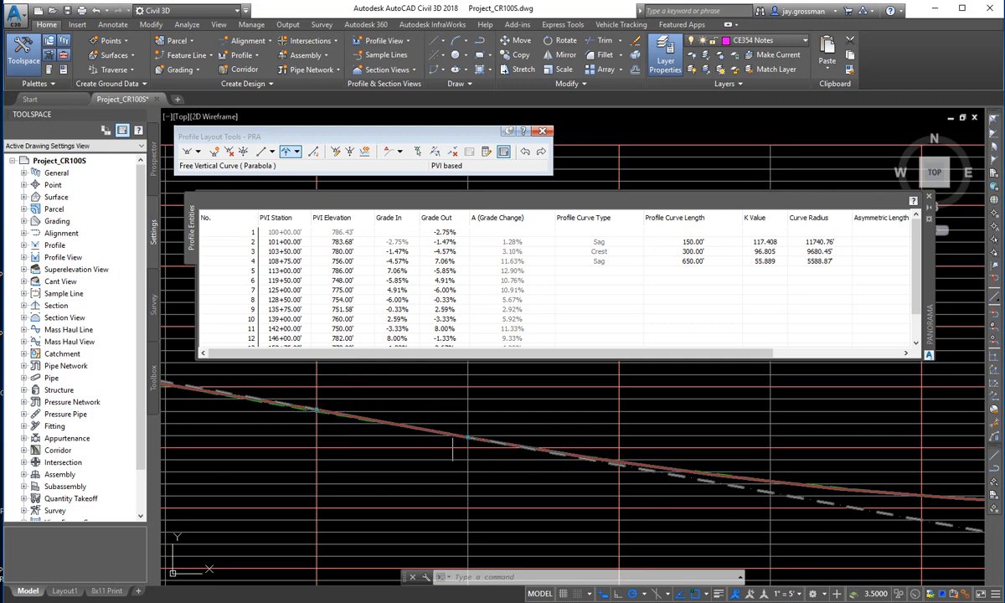
scroll(678, 427, up, 2)
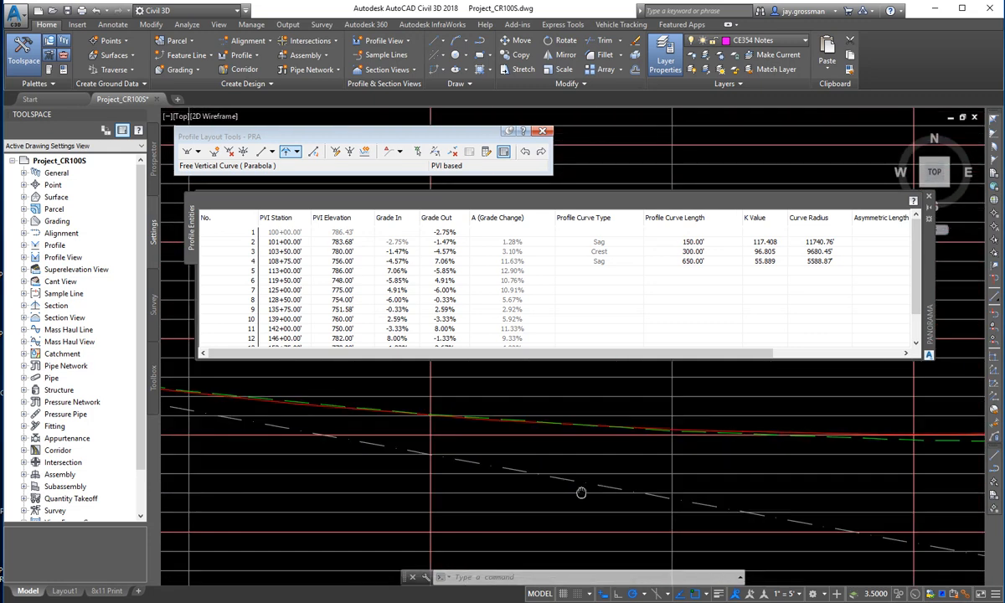
middle_drag(581, 489, 392, 489)
middle_drag(662, 500, 273, 454)
middle_drag(683, 534, 570, 556)
scroll(667, 458, down, 3)
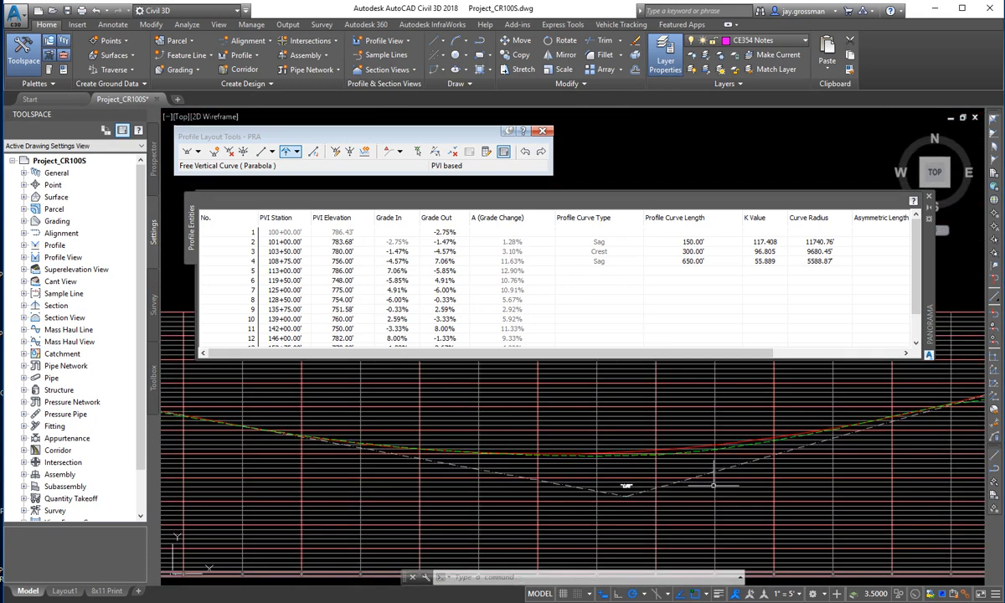
scroll(720, 477, up, 2)
middle_drag(848, 458, 859, 488)
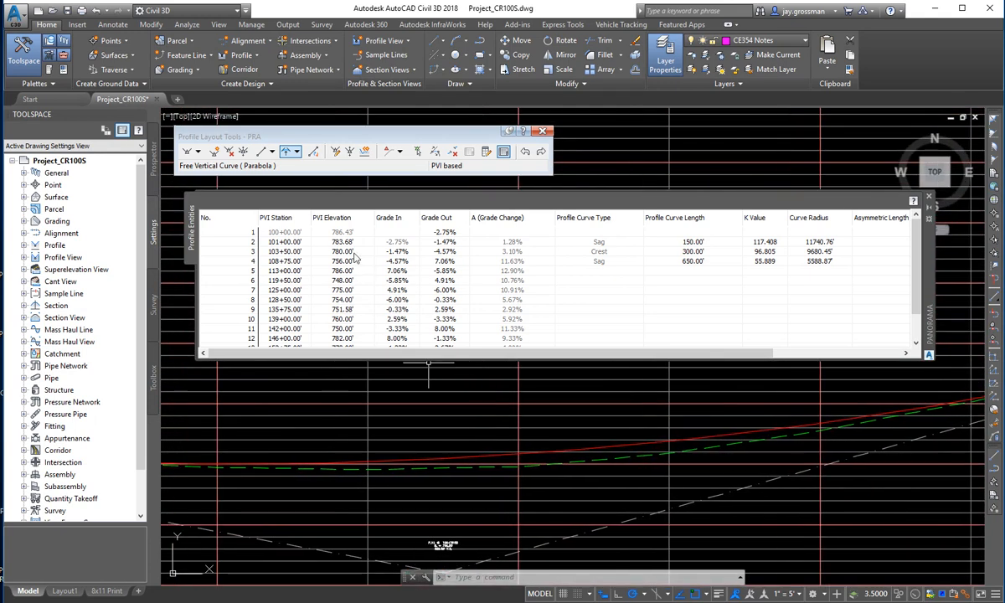
Move the sag PVI to station 109+00 and check the fit on the falling side of the curve
click(285, 261)
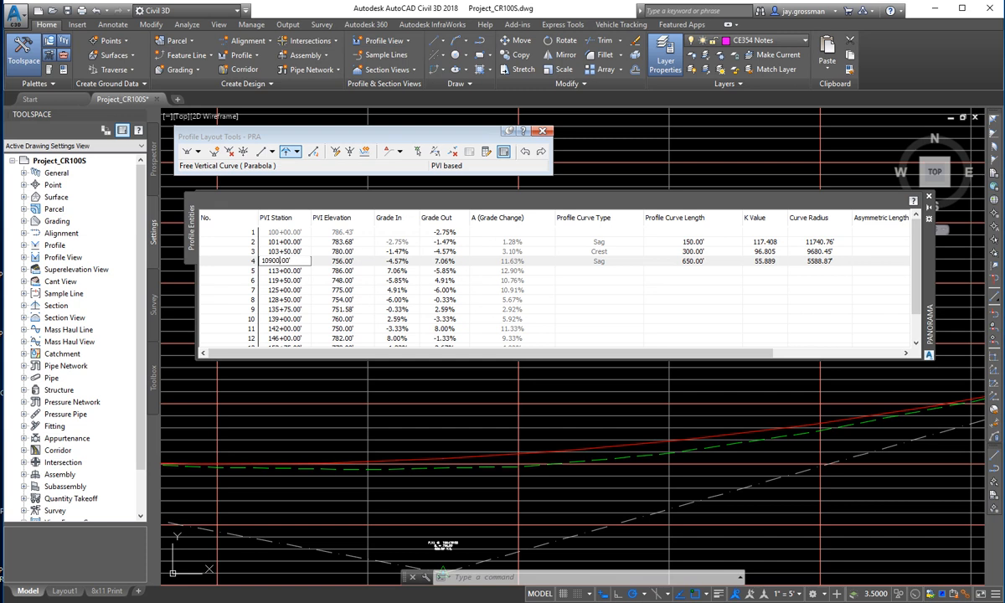
key(Return)
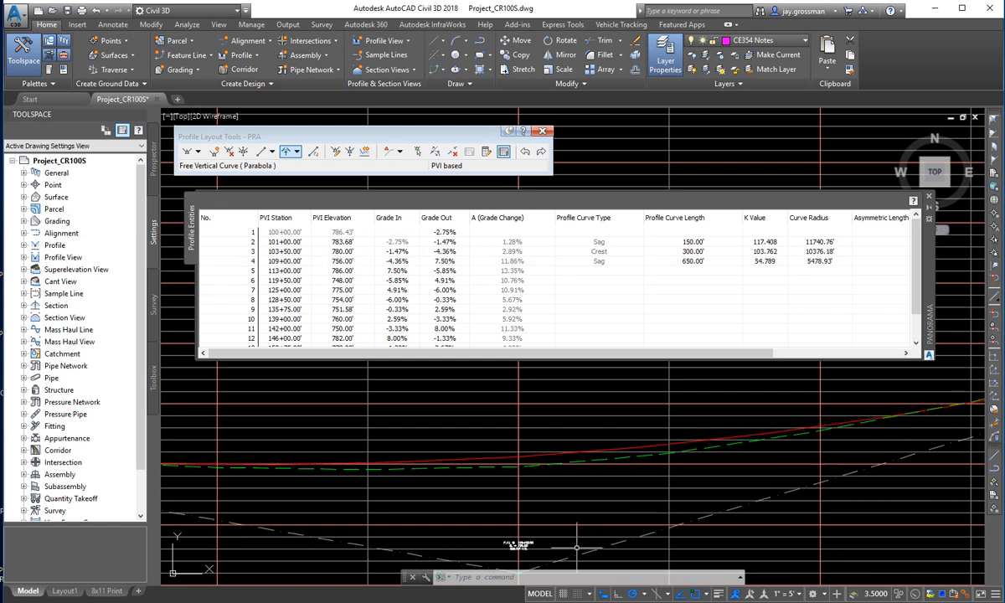
mouse_move(467, 536)
middle_down()
mouse_move(870, 484)
mouse_move(925, 528)
middle_up()
middle_drag(424, 508, 812, 521)
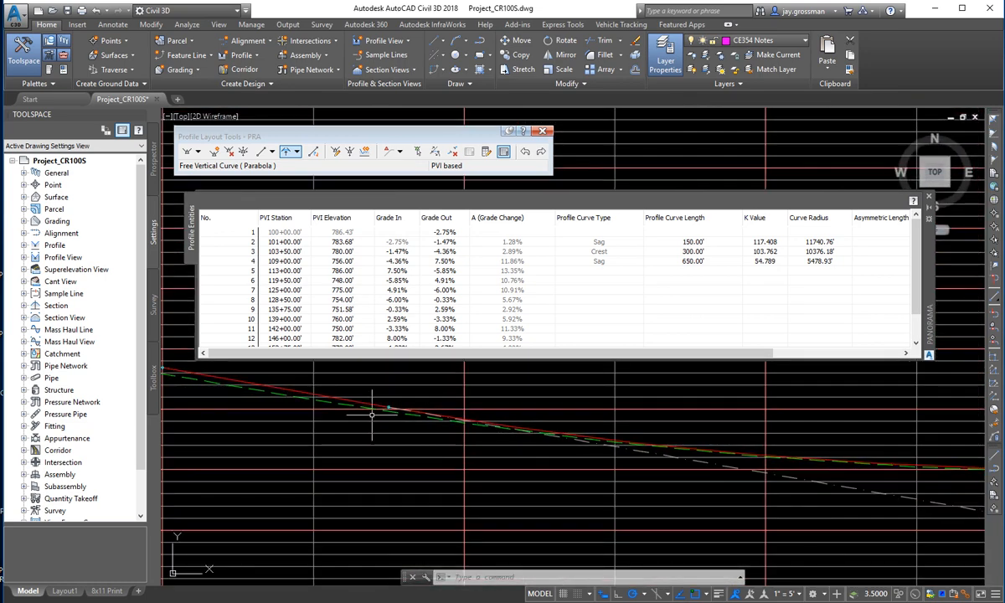
mouse_move(341, 432)
middle_down()
mouse_move(674, 517)
mouse_move(763, 526)
mouse_move(323, 462)
middle_up()
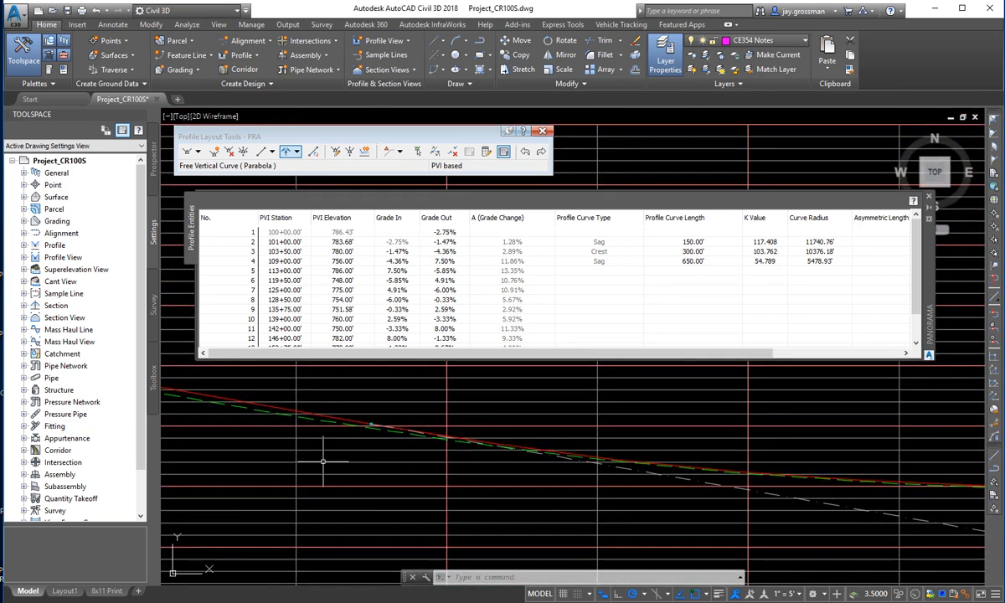
Check the rising side of the sag curve against the ground line and set its profile curve length to 700 ft
middle_drag(799, 492, 307, 436)
middle_drag(900, 536, 287, 533)
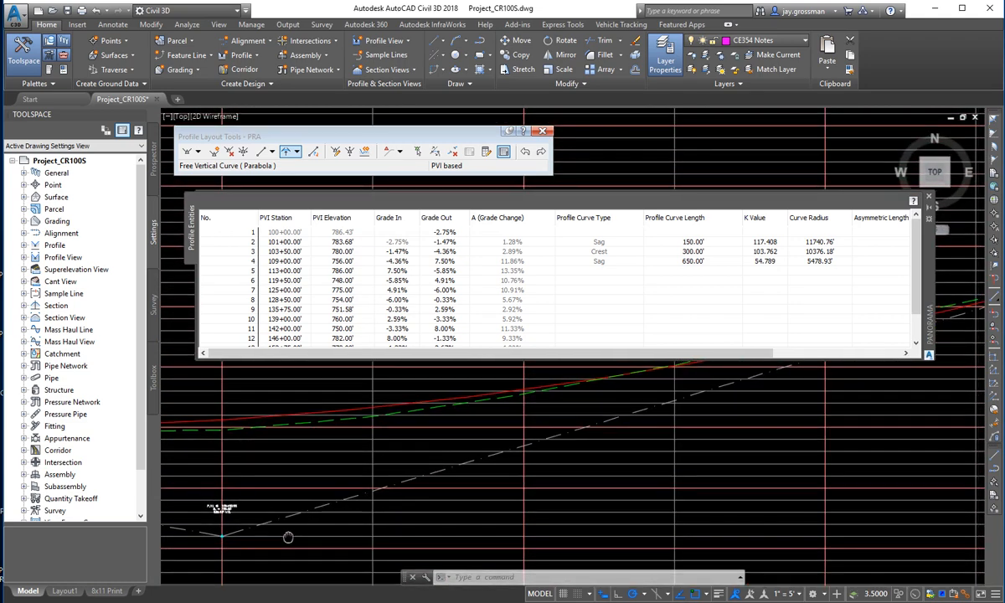
middle_drag(439, 429, 508, 393)
middle_drag(642, 439, 674, 480)
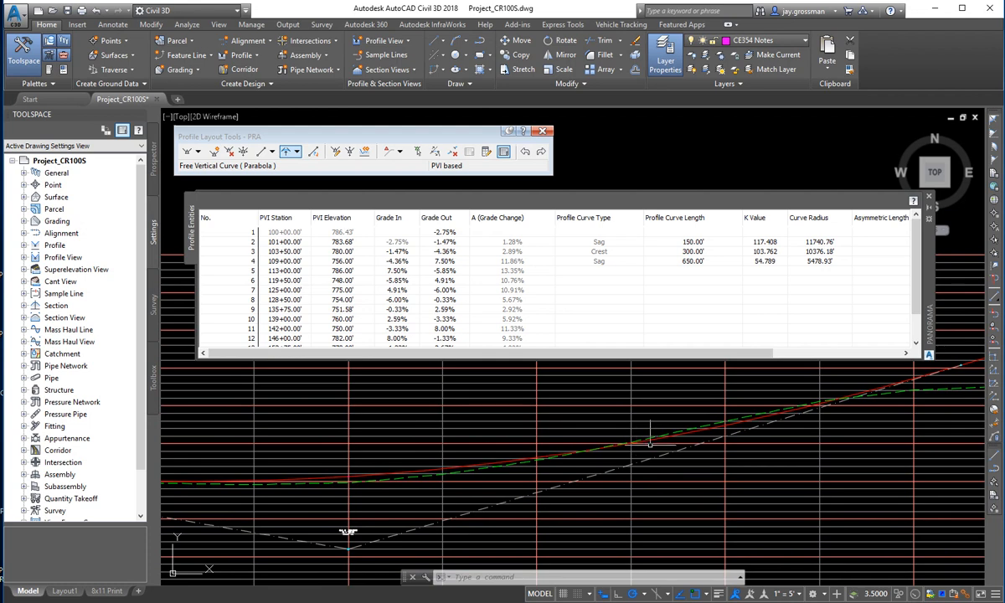
middle_drag(821, 428, 877, 436)
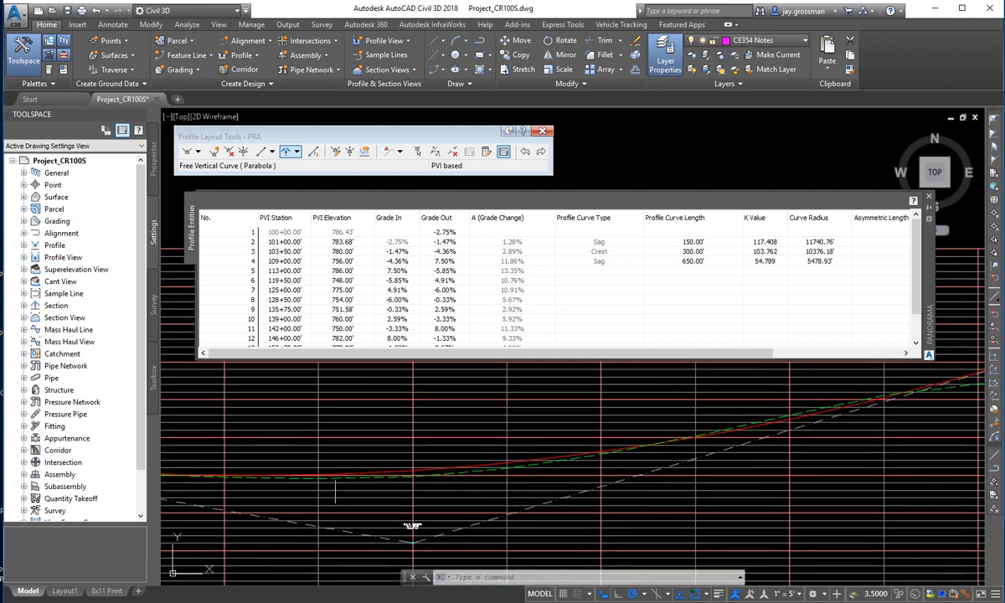
middle_drag(336, 478, 558, 477)
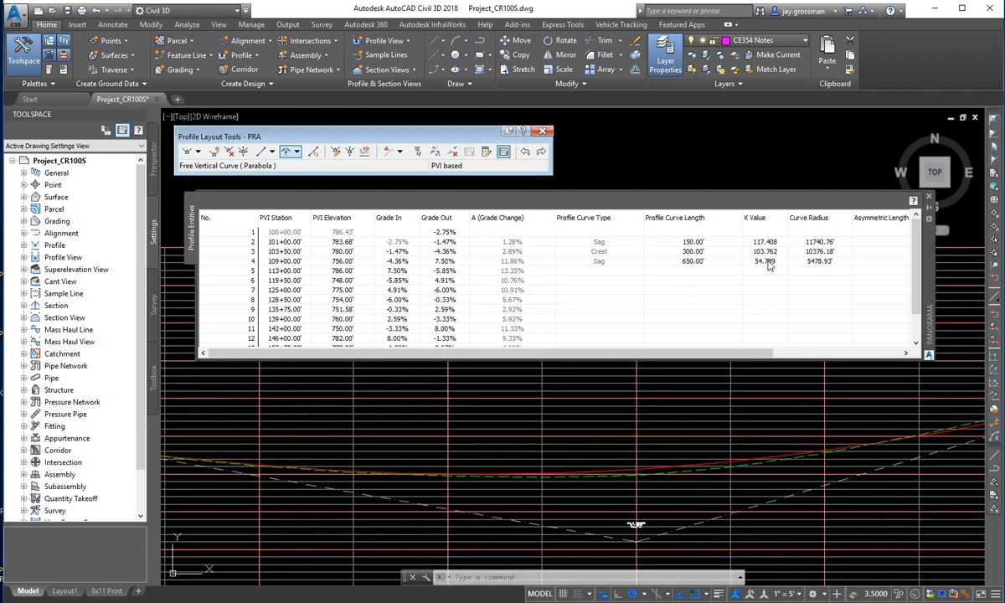
click(692, 261)
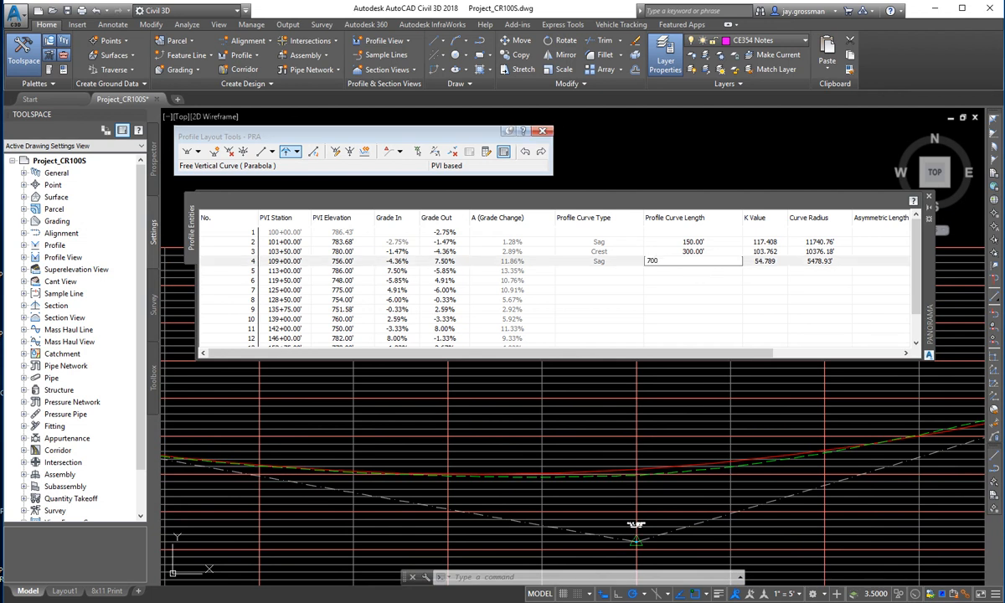
key(Return)
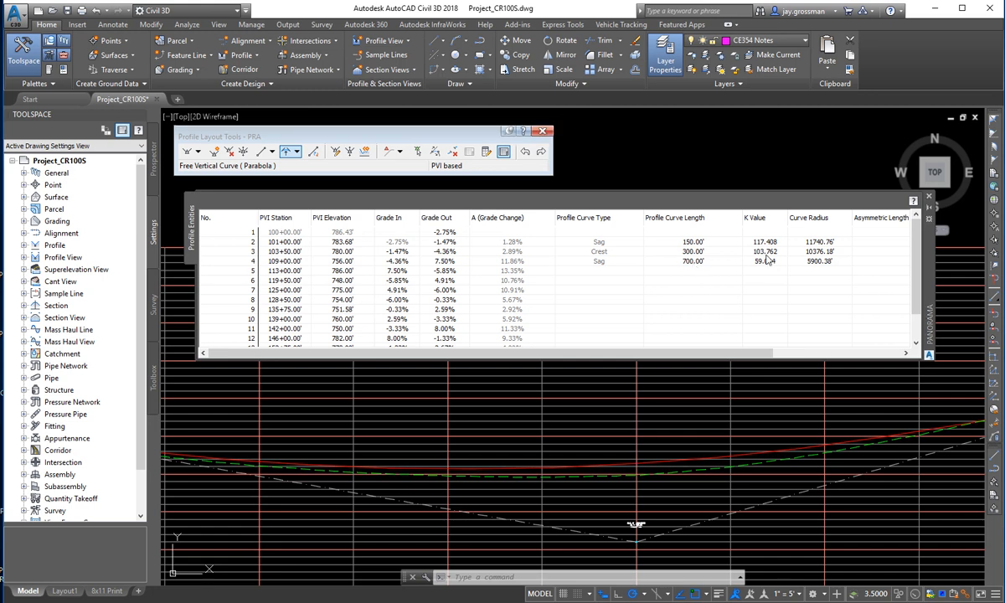
Set the profile curve length of the sag curve at station 109+00 to 750 ft
click(684, 262)
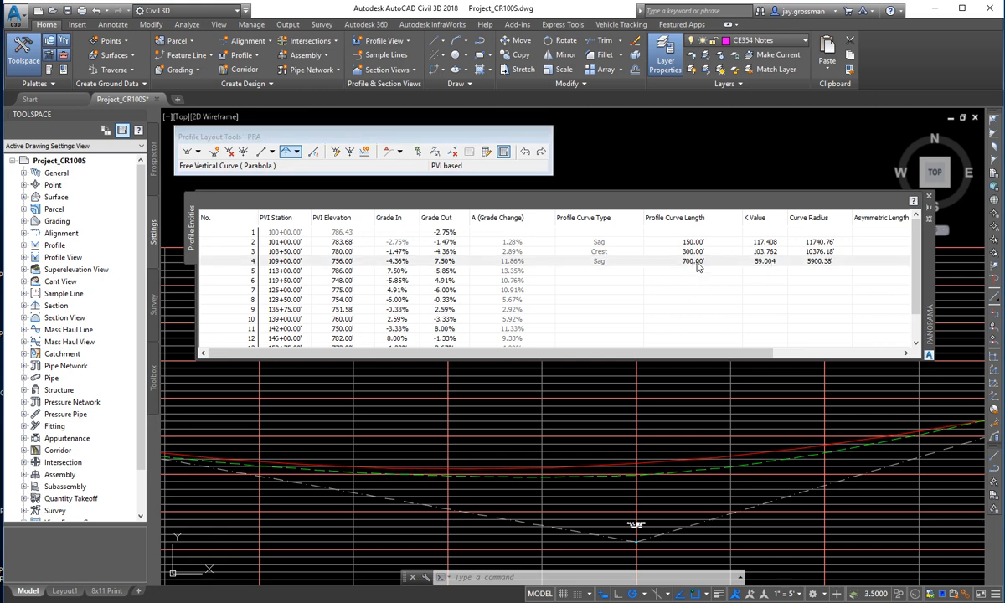
click(691, 262)
text(750)
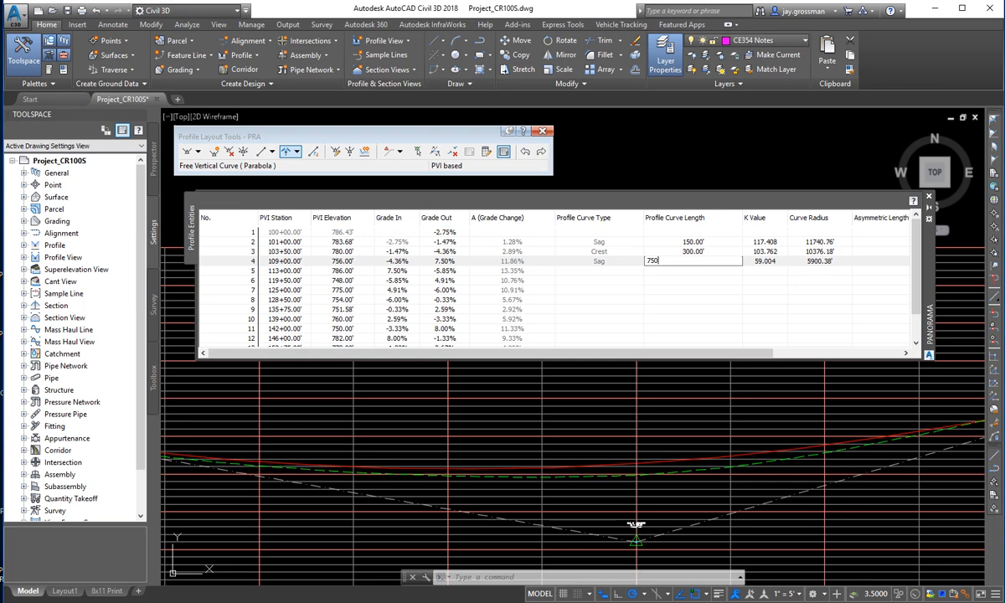
key(Return)
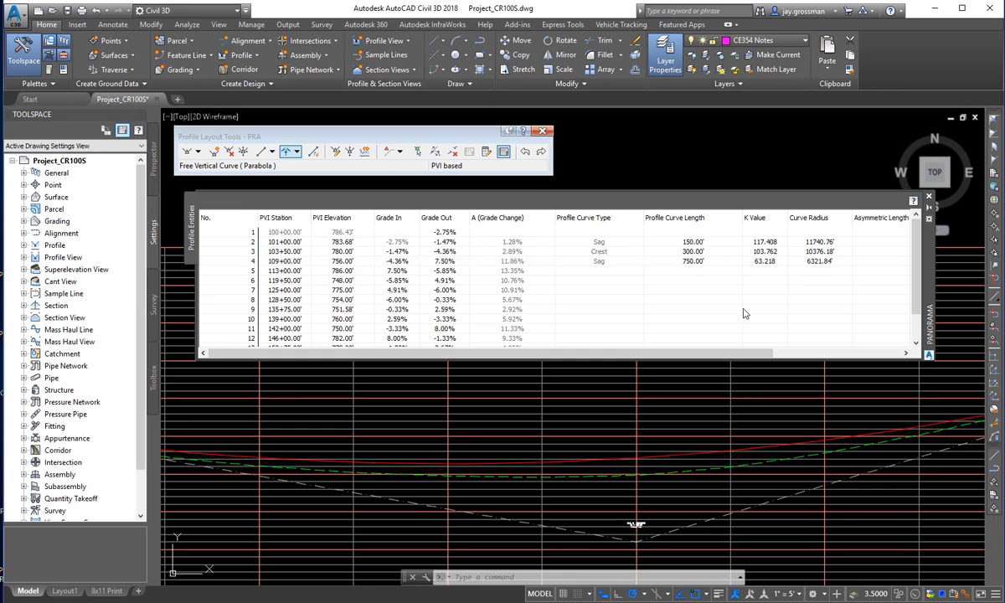
Compare the 750 ft sag curve with the ground line, from the preceding crest curve through the rising side toward the next high point
mouse_move(382, 499)
middle_down()
mouse_move(765, 480)
mouse_move(838, 516)
middle_up()
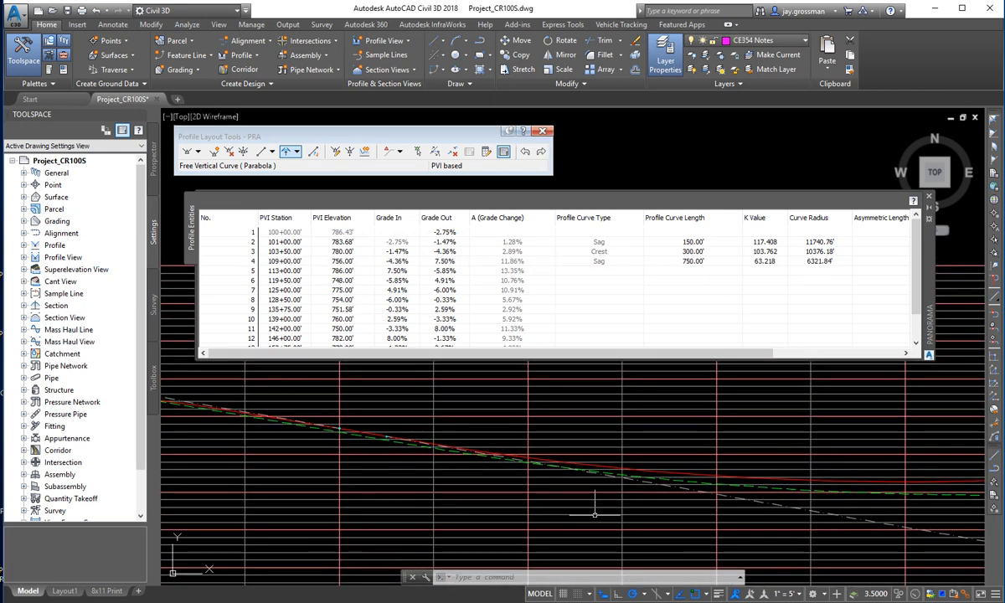
middle_drag(523, 502, 705, 543)
scroll(736, 532, up, 4)
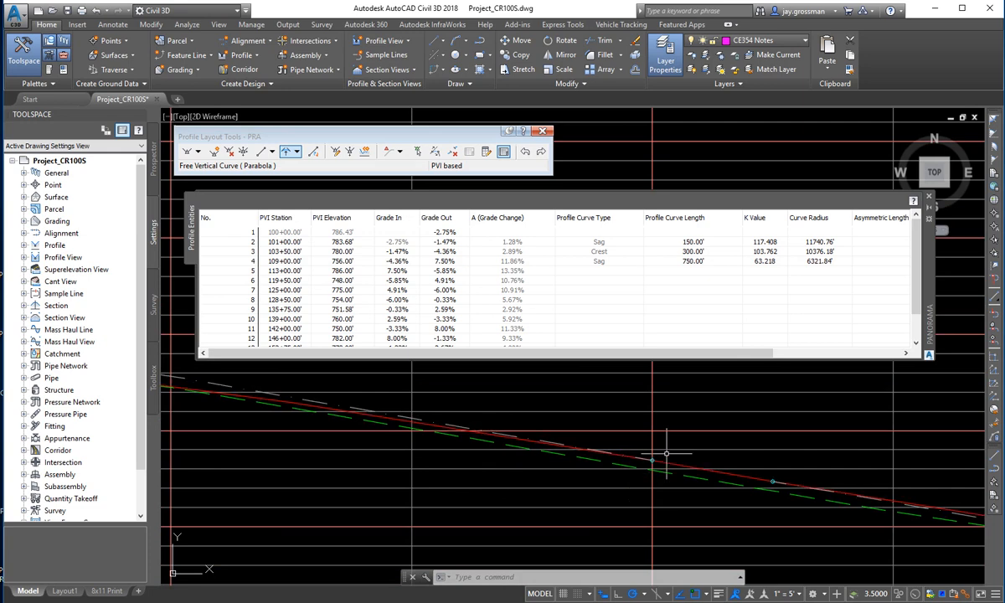
scroll(601, 466, down, 3)
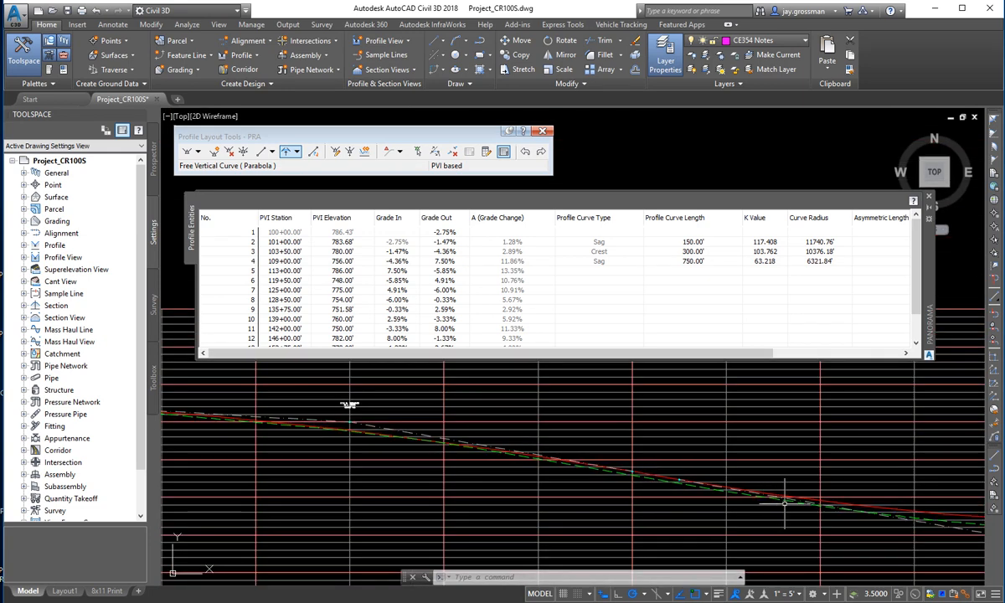
middle_drag(721, 473, 404, 454)
scroll(242, 464, down, 2)
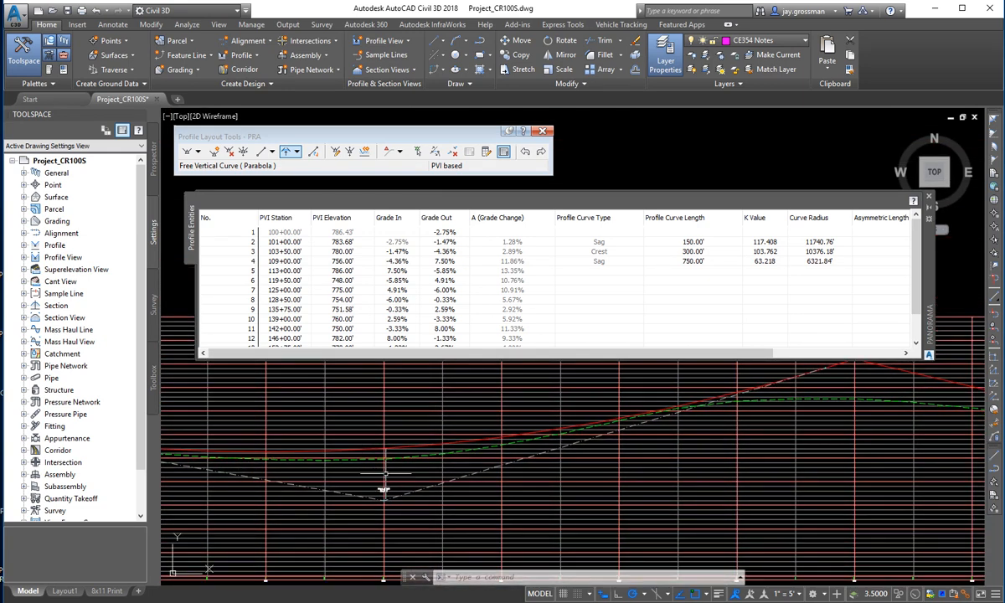
scroll(393, 507, up, 4)
scroll(529, 484, down, 2)
scroll(523, 479, down, 1)
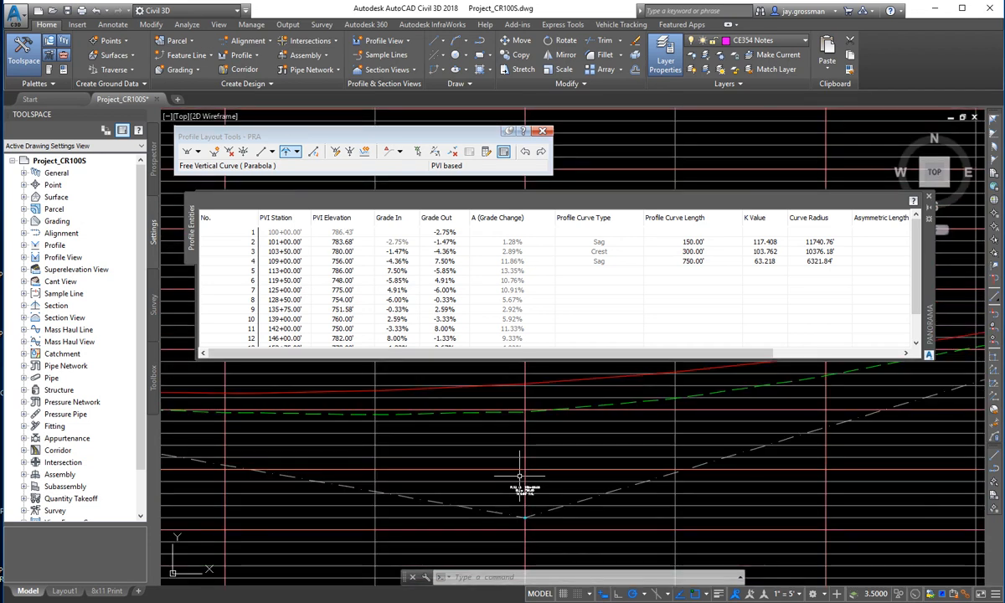
middle_drag(523, 479, 712, 539)
scroll(713, 539, down, 2)
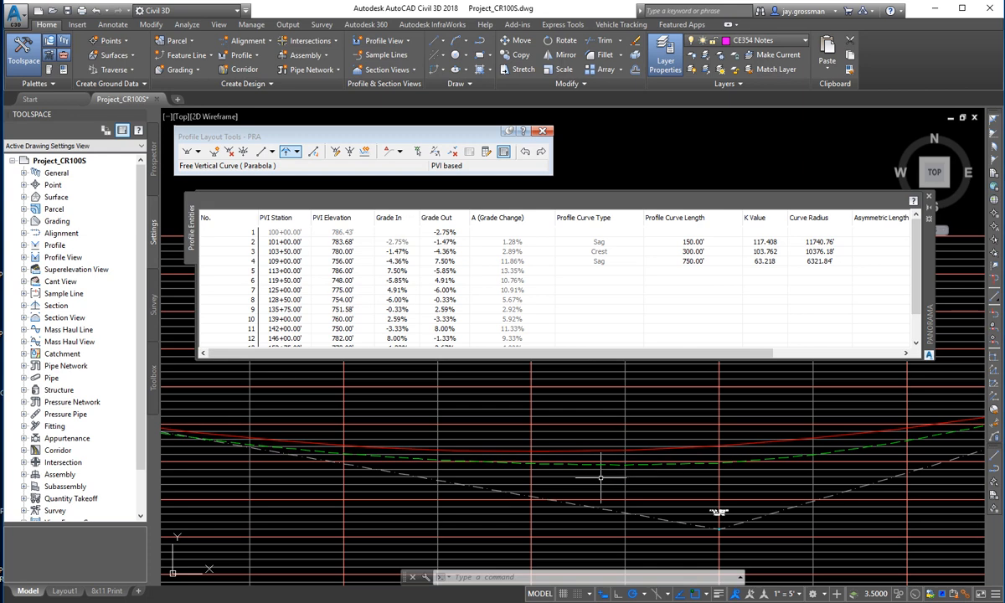
middle_drag(466, 476, 692, 508)
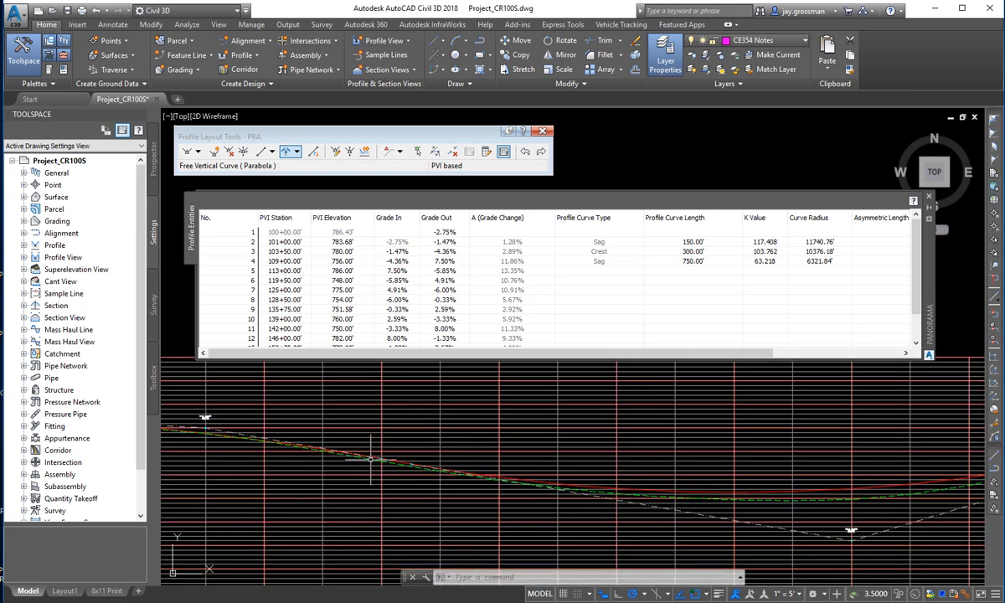
scroll(776, 476, up, 2)
middle_drag(776, 476, 389, 508)
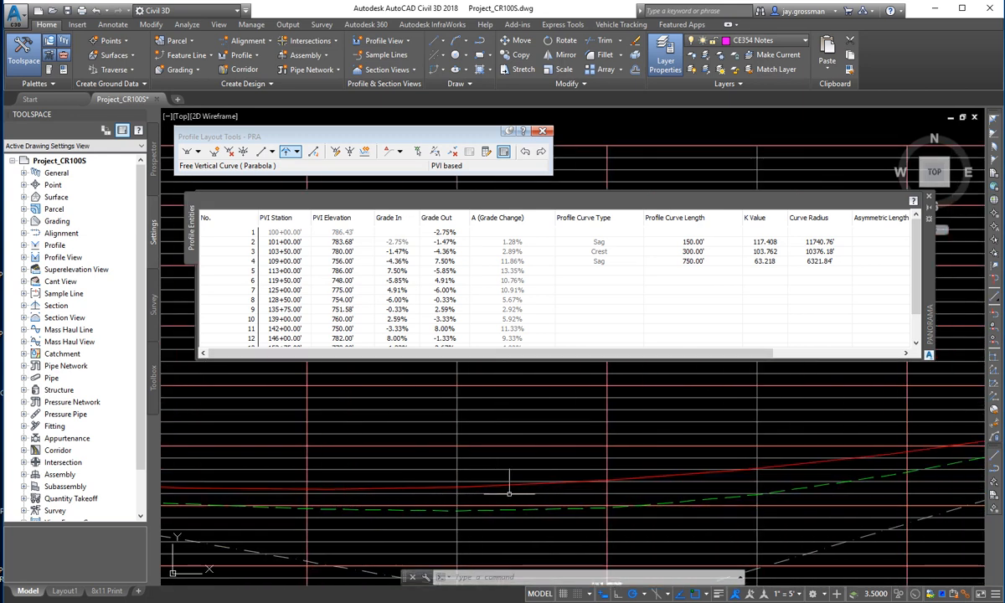
scroll(538, 505, down, 1)
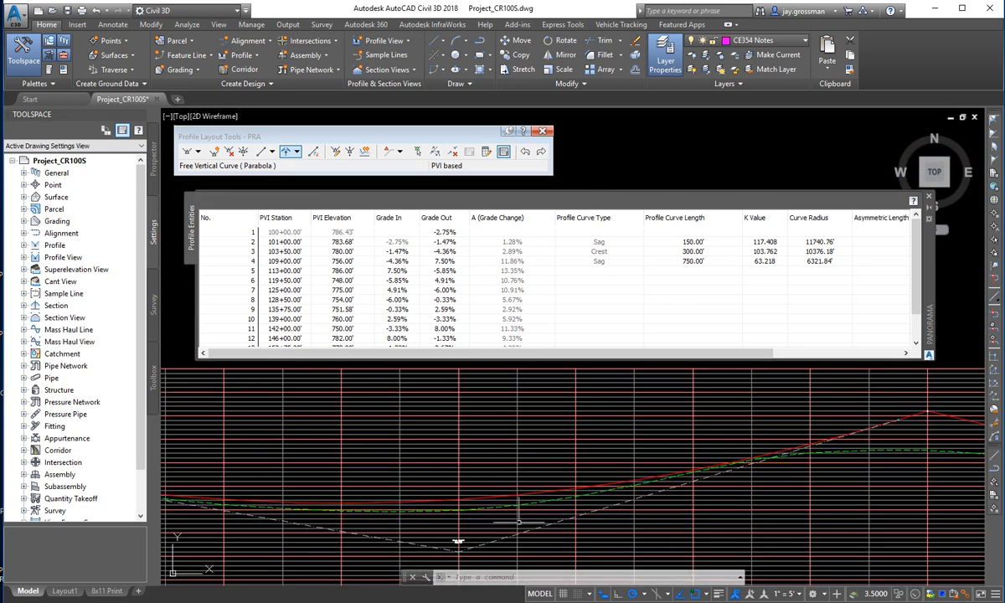
scroll(712, 389, down, 2)
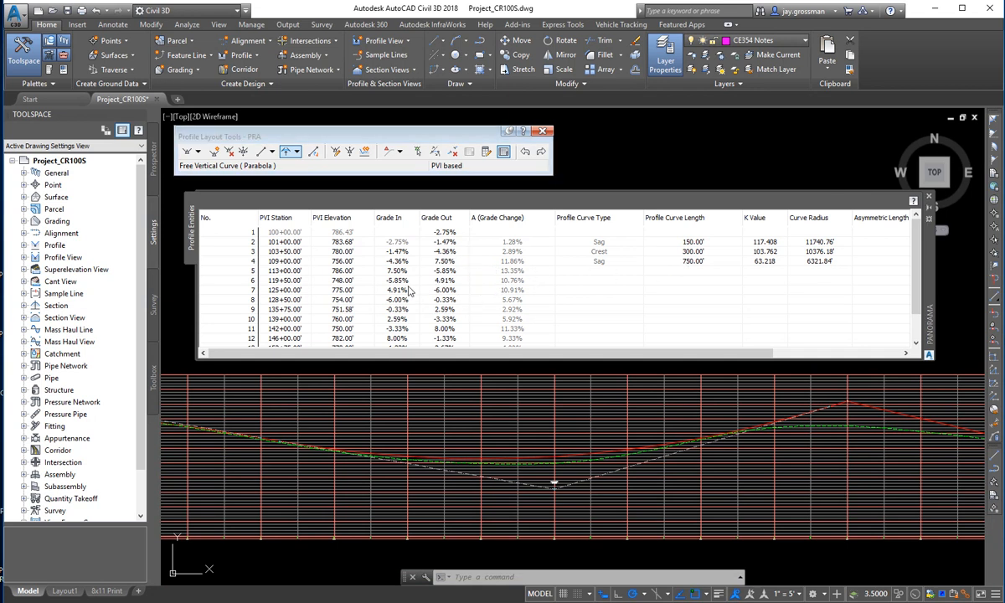
Set the 109+00 PVI elevation to 755.75 ft and check the rising side of the sag curve against the ground line
click(344, 263)
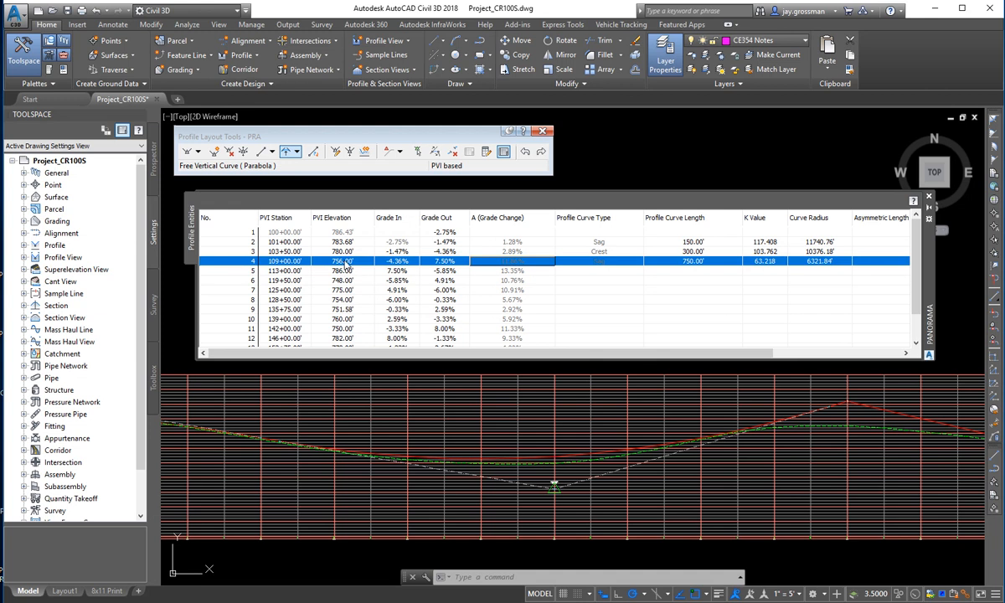
click(344, 263)
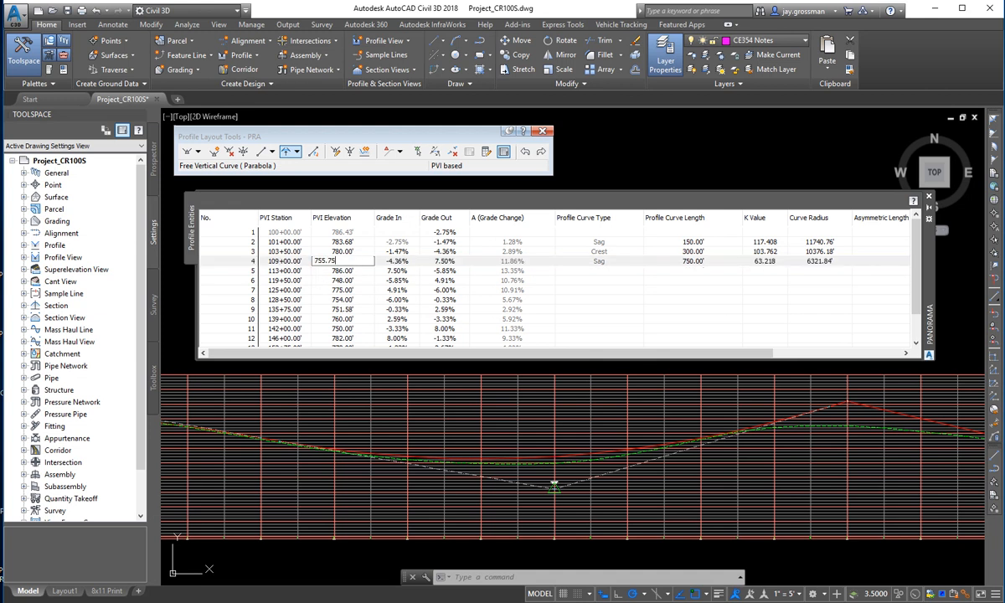
key(Return)
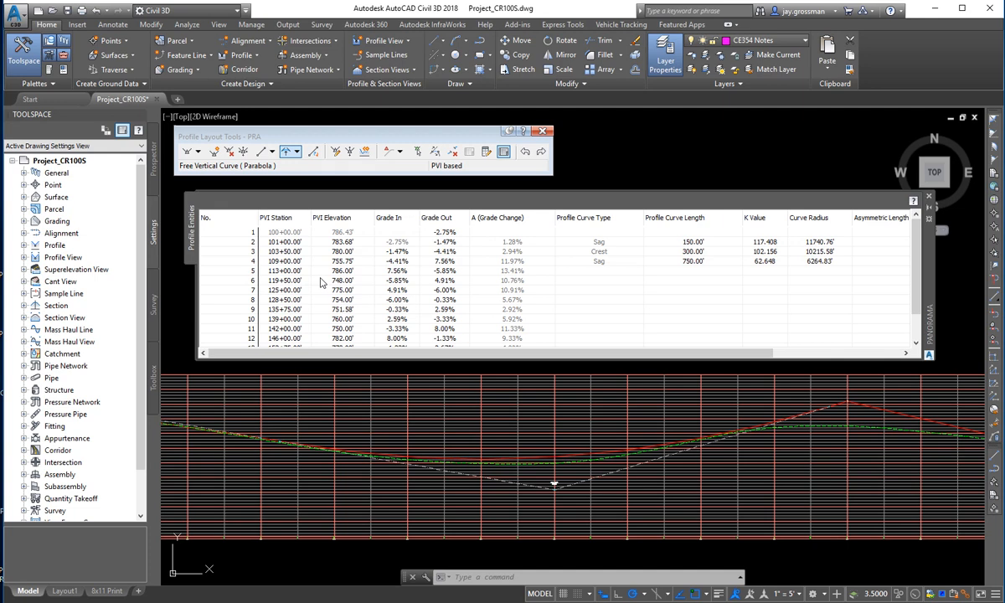
scroll(699, 484, up, 3)
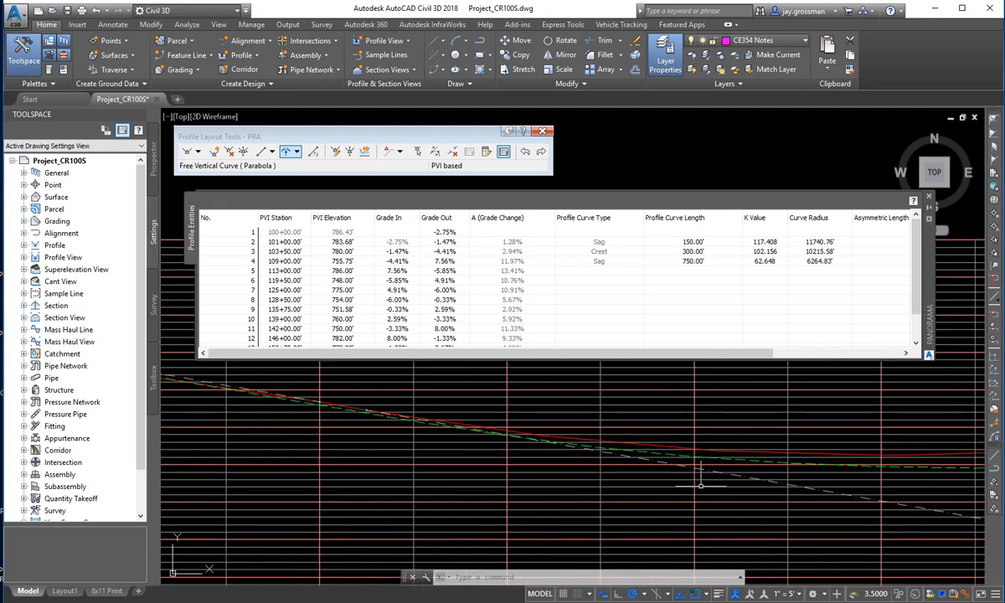
middle_drag(821, 486, 258, 501)
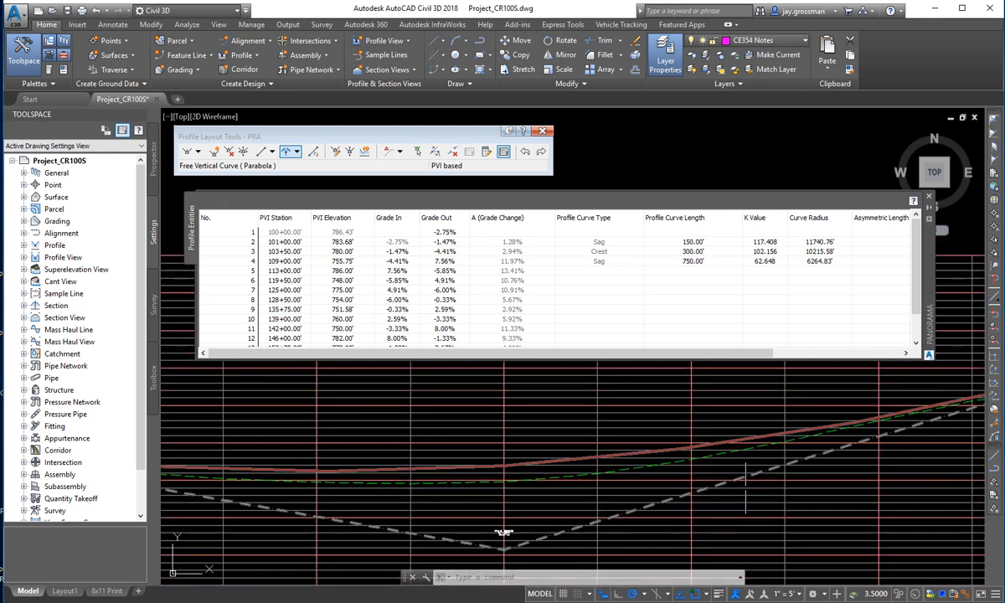
middle_drag(745, 485, 823, 471)
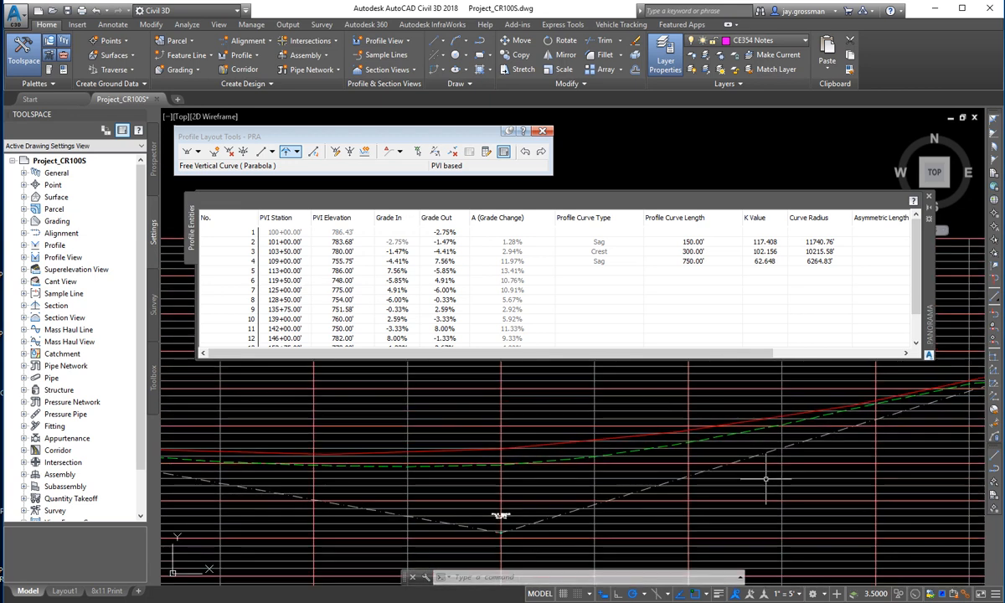
Move the sag PVI to station 109+25 and set its elevation to 755.5 ft
click(277, 262)
click(277, 261)
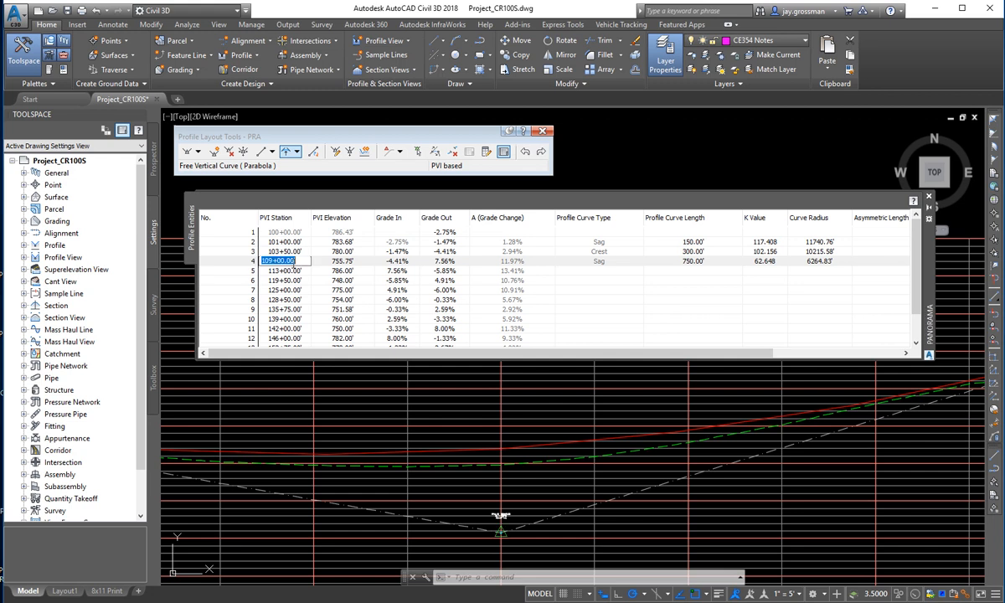
text(10925)
key(Return)
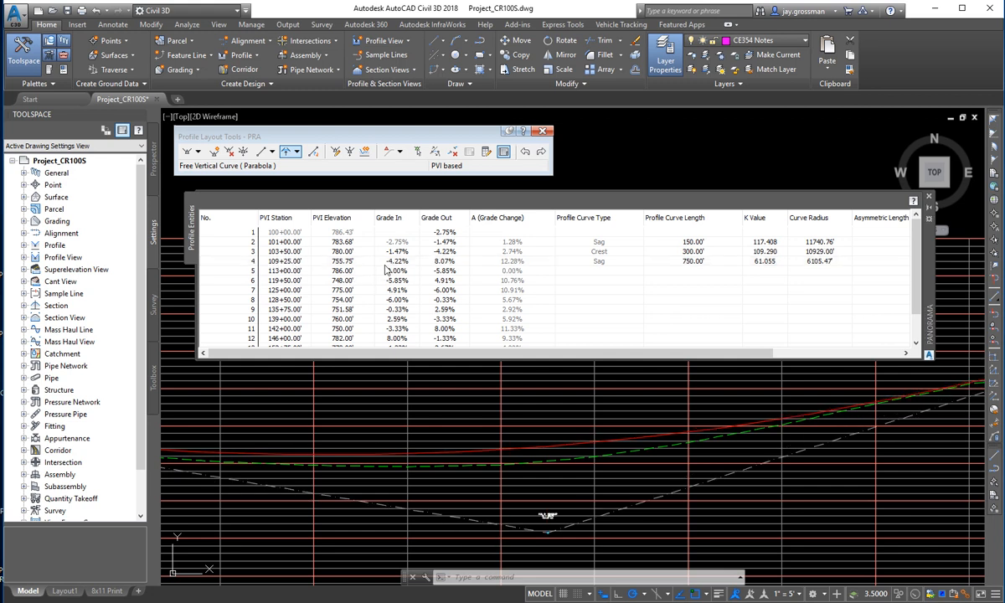
double_click(350, 261)
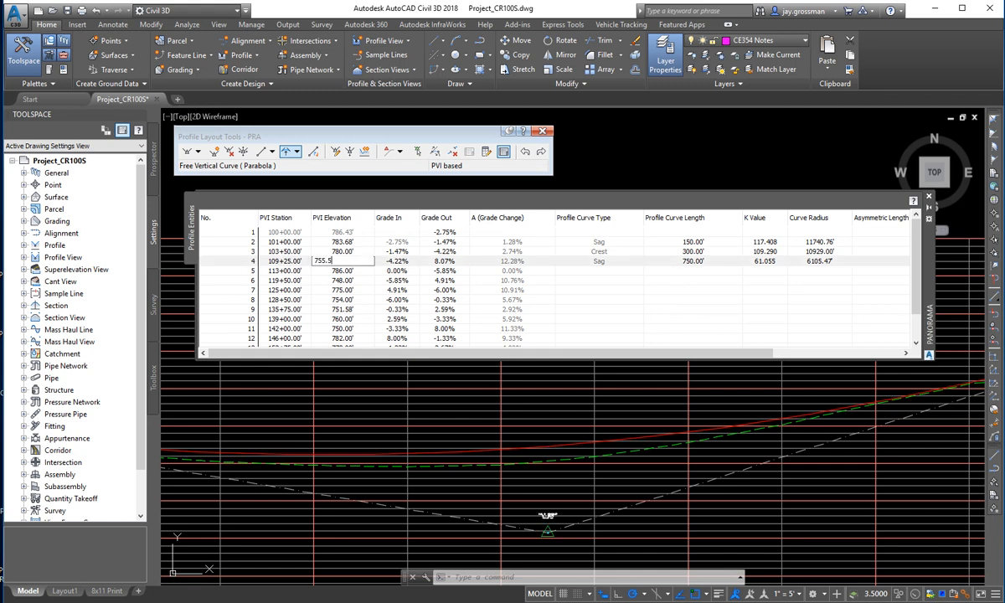
key(Return)
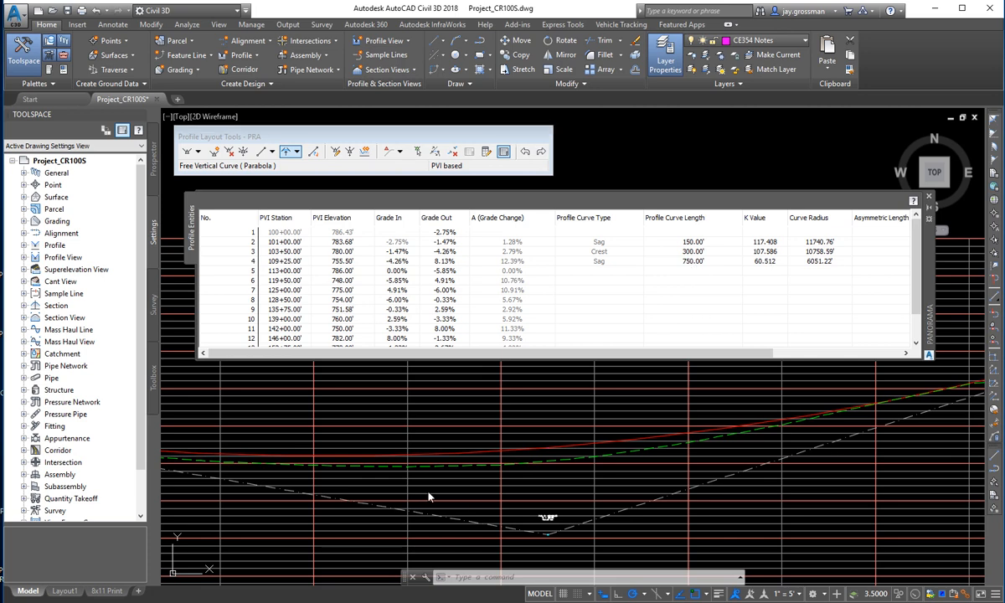
Examine how the relocated sag curve fits the ground line on its falling side, along its low stretch and on its rising side
middle_drag(433, 511, 665, 509)
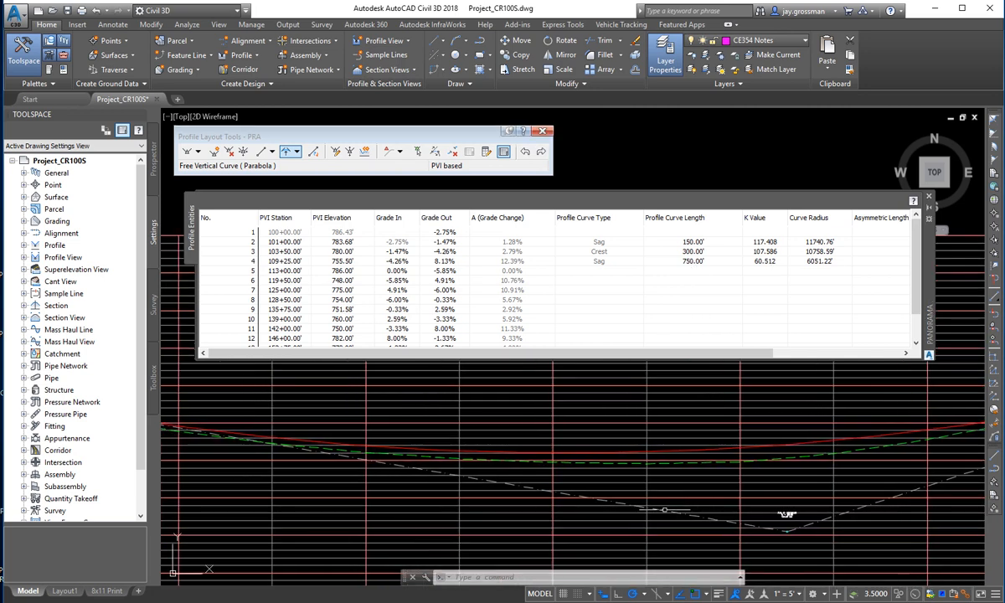
scroll(511, 485, down, 2)
scroll(386, 468, up, 2)
scroll(336, 463, up, 2)
middle_drag(315, 473, 724, 529)
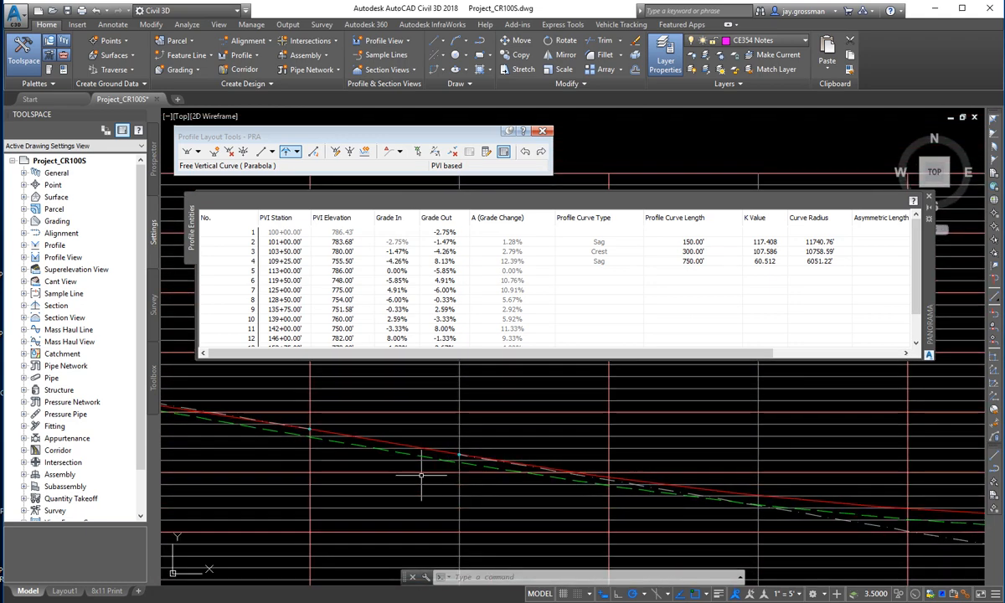
scroll(392, 471, down, 2)
scroll(597, 494, up, 3)
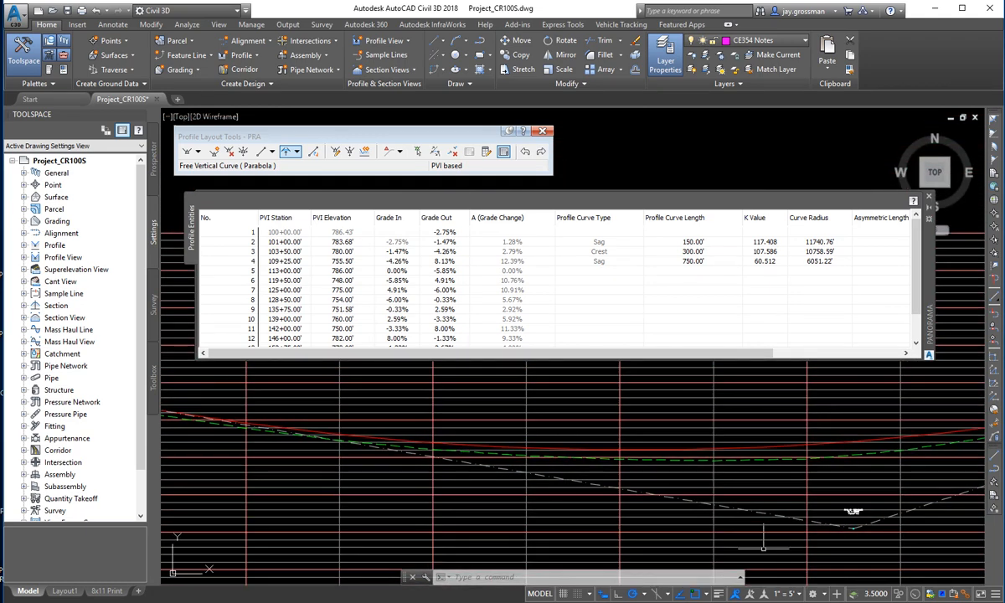
middle_drag(597, 494, 647, 541)
scroll(753, 418, down, 1)
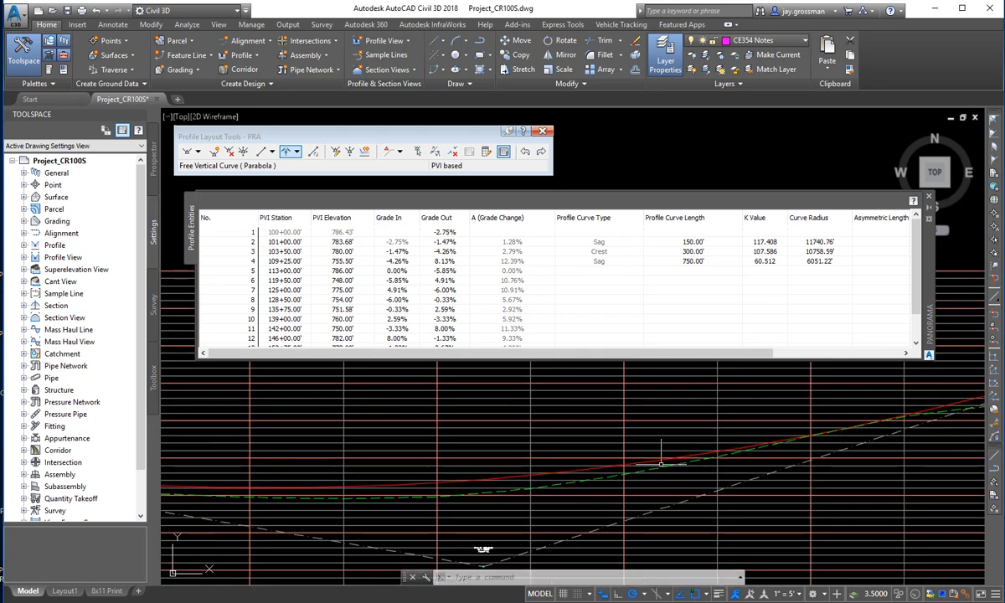
scroll(712, 435, down, 1)
mouse_move(561, 471)
middle_down()
mouse_move(836, 378)
mouse_move(959, 365)
middle_up()
mouse_move(431, 412)
middle_down()
mouse_move(574, 474)
mouse_move(541, 450)
mouse_move(540, 464)
middle_up()
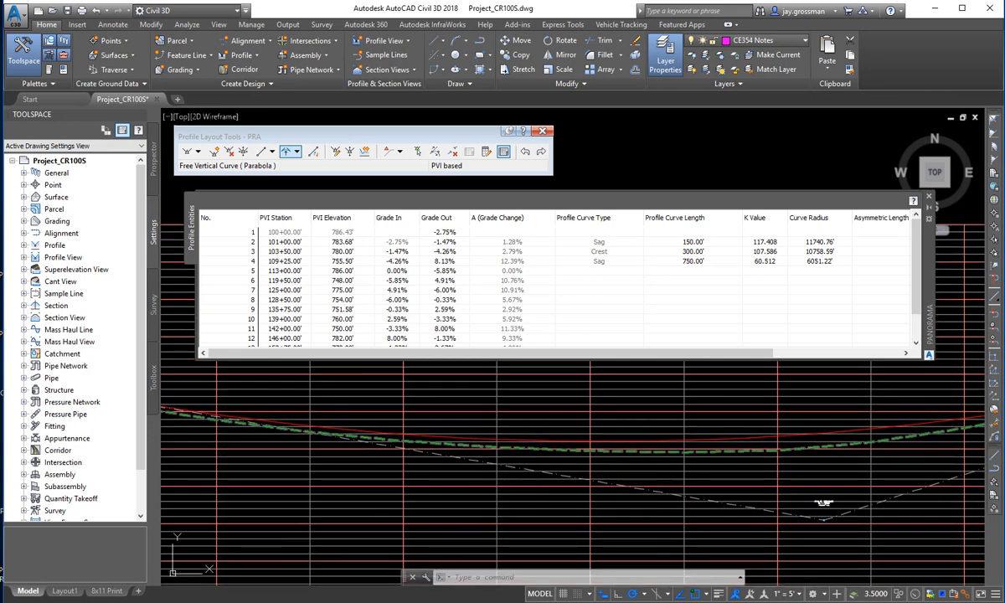
Set the grade out of the 101+00 PVI to -1.40% and check the crest curve and falling grade against the ground line
double_click(449, 242)
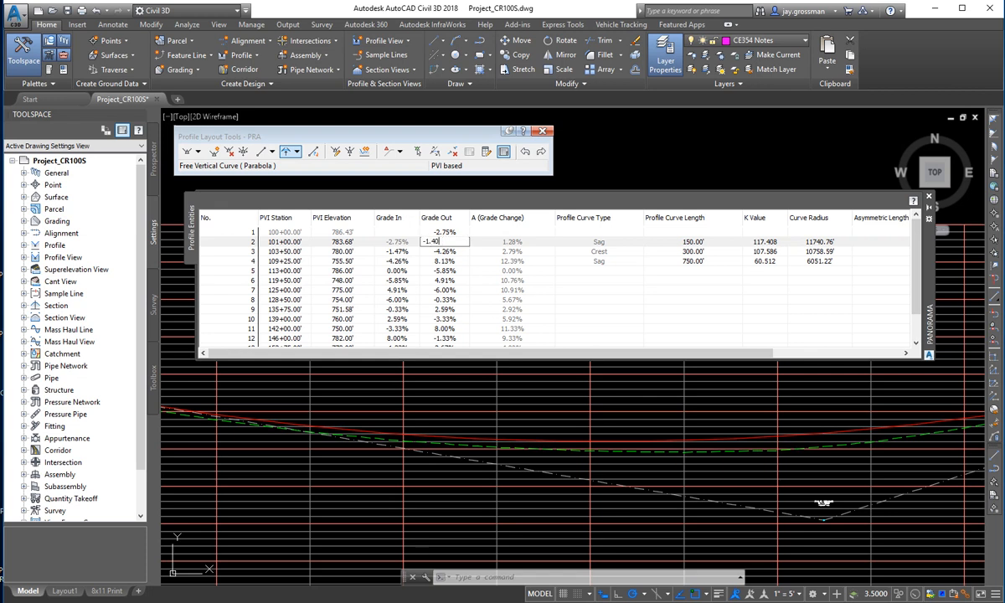
key(Return)
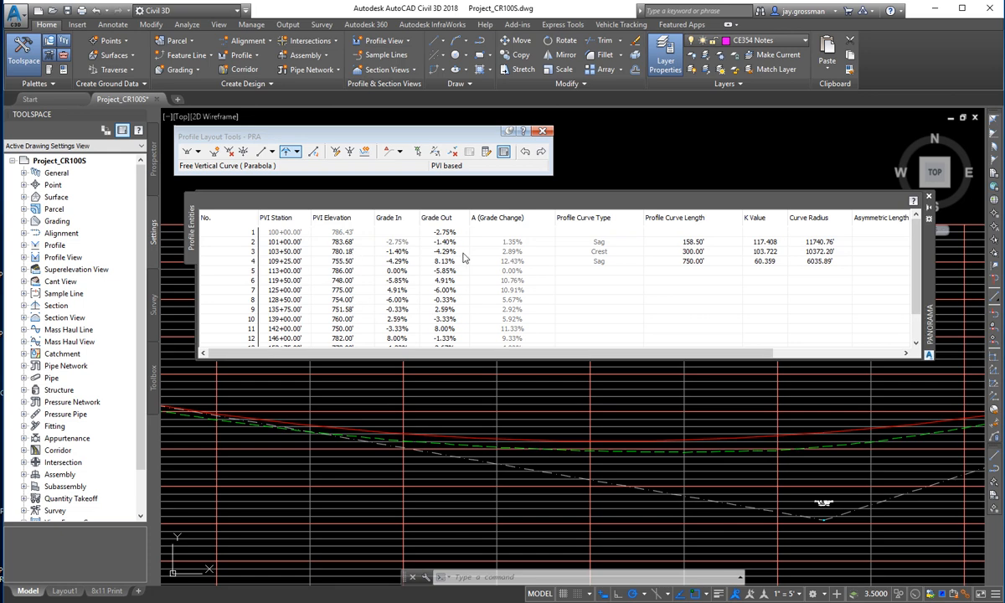
middle_drag(299, 435, 748, 474)
middle_drag(397, 457, 809, 562)
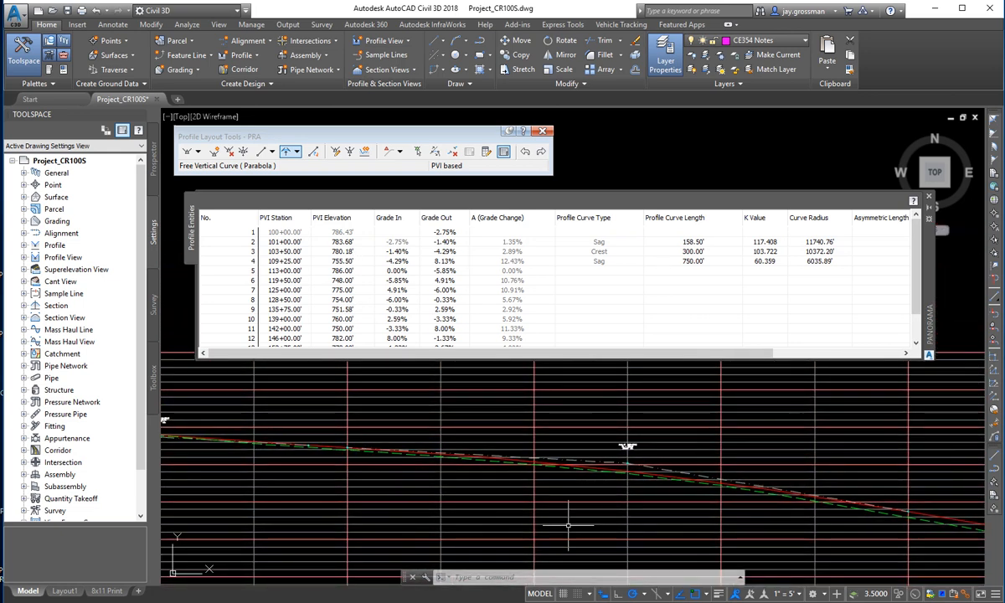
middle_drag(475, 512, 862, 560)
middle_drag(782, 485, 602, 381)
middle_drag(377, 376, 382, 406)
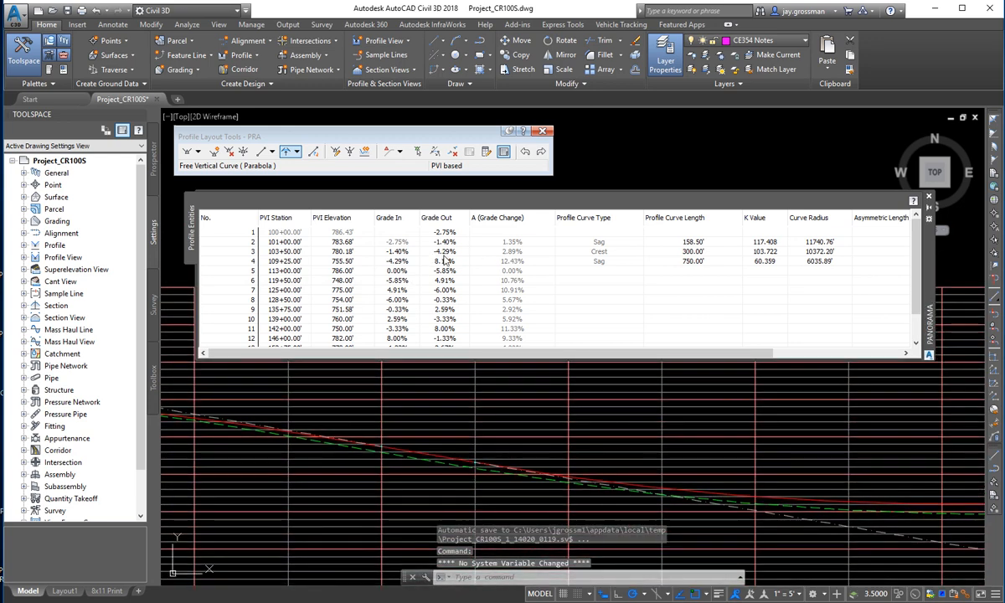
Set the grade out of the 103+50 crest PVI to -4.25%
double_click(444, 252)
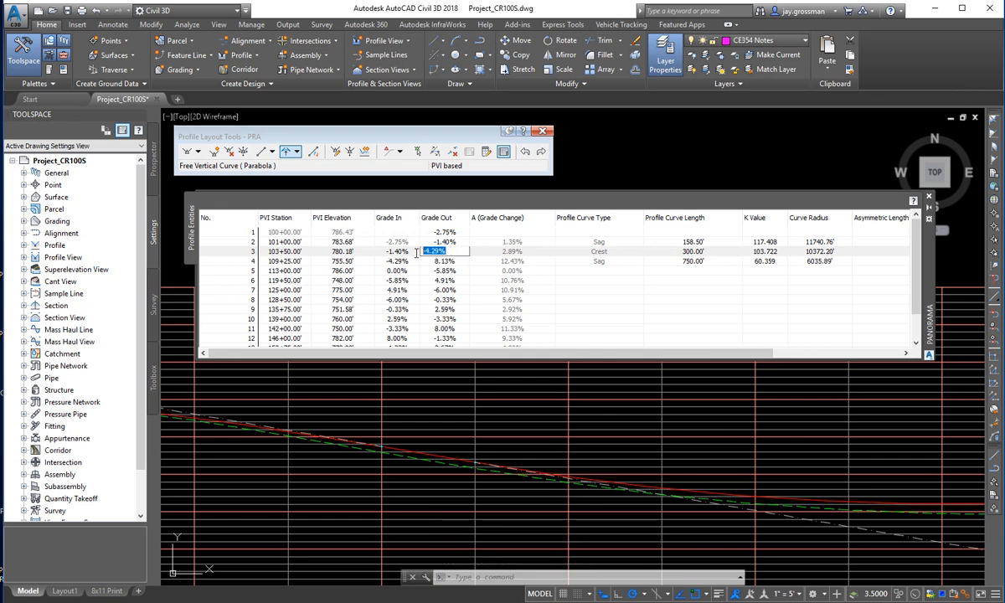
text(-)
key(Return)
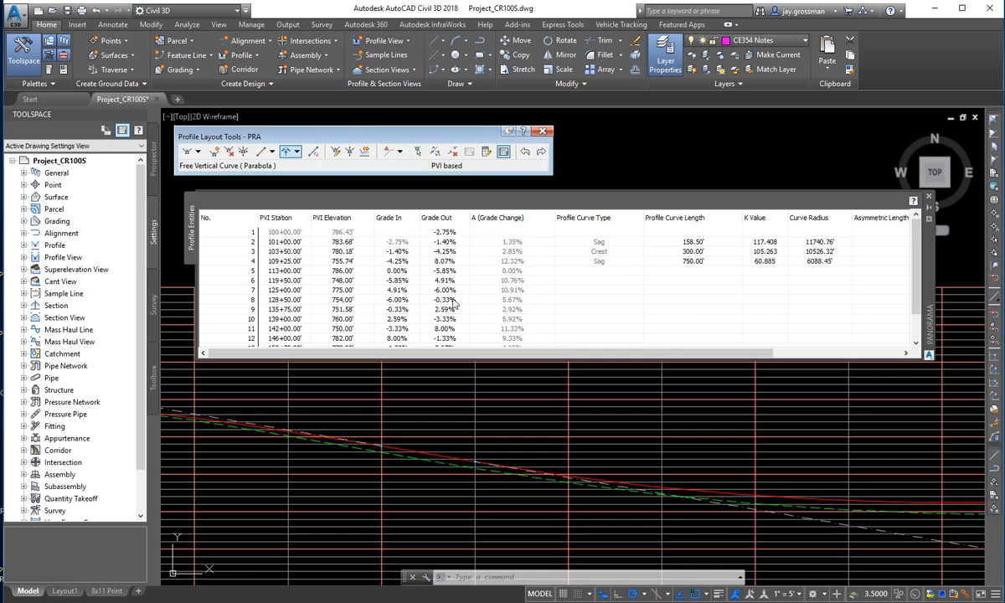
Set the grade out of the 101+00 PVI to -1.50%
click(439, 243)
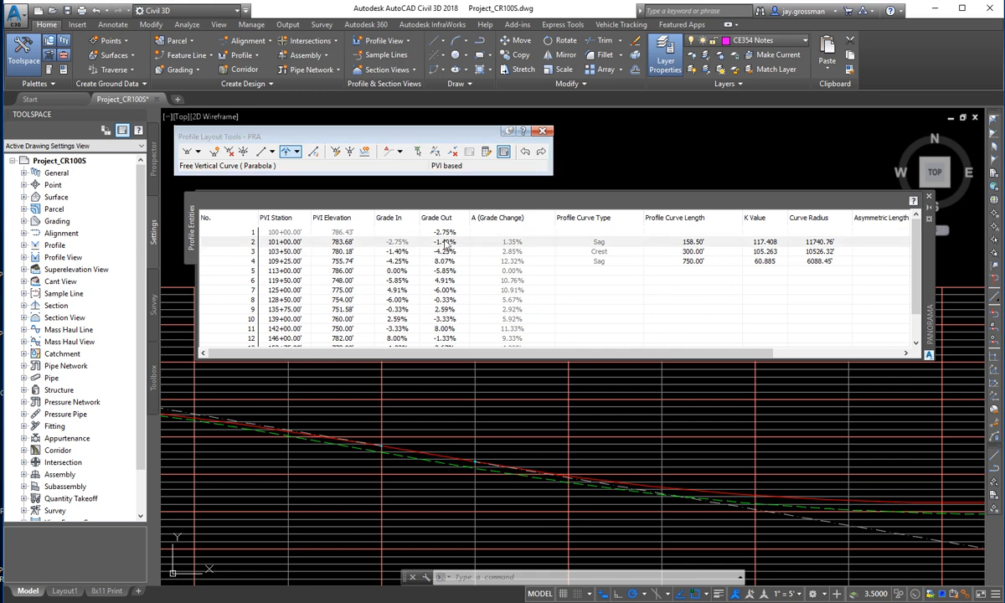
click(449, 242)
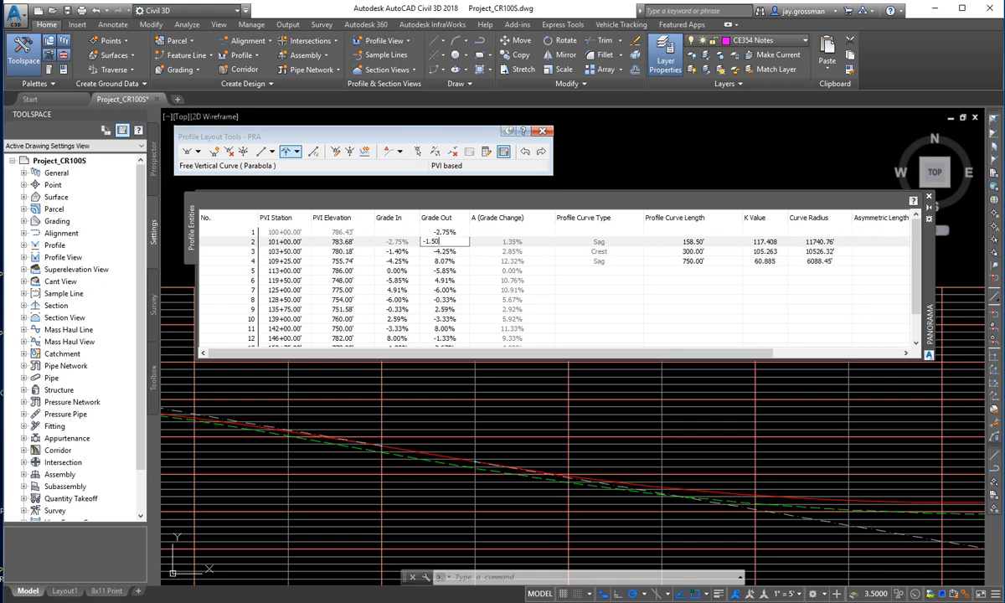
text(-1.50)
key(Return)
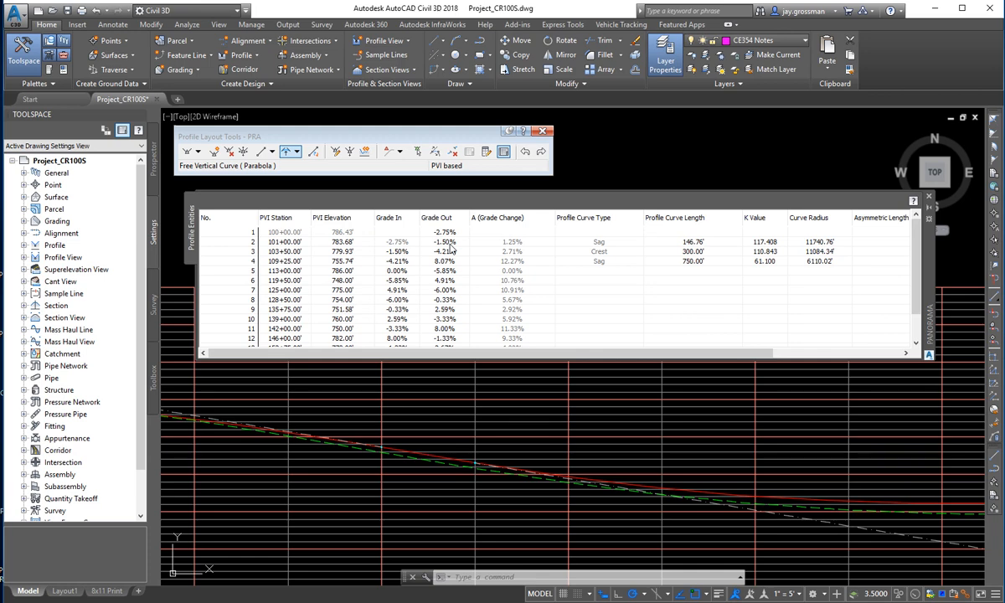
Set the grade out of the 103+50 crest PVI to -4.5%
middle_drag(283, 446, 650, 482)
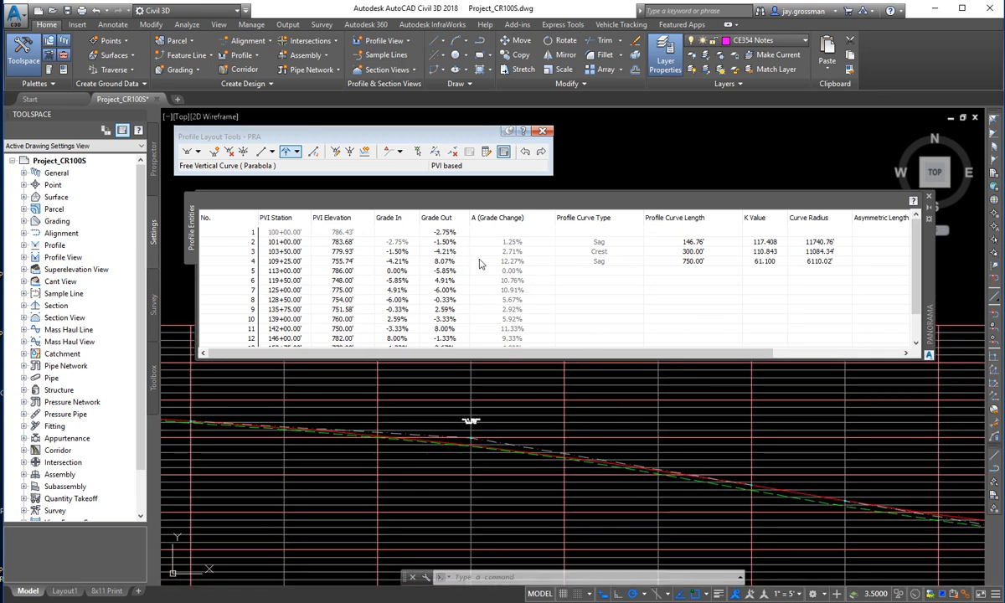
click(448, 253)
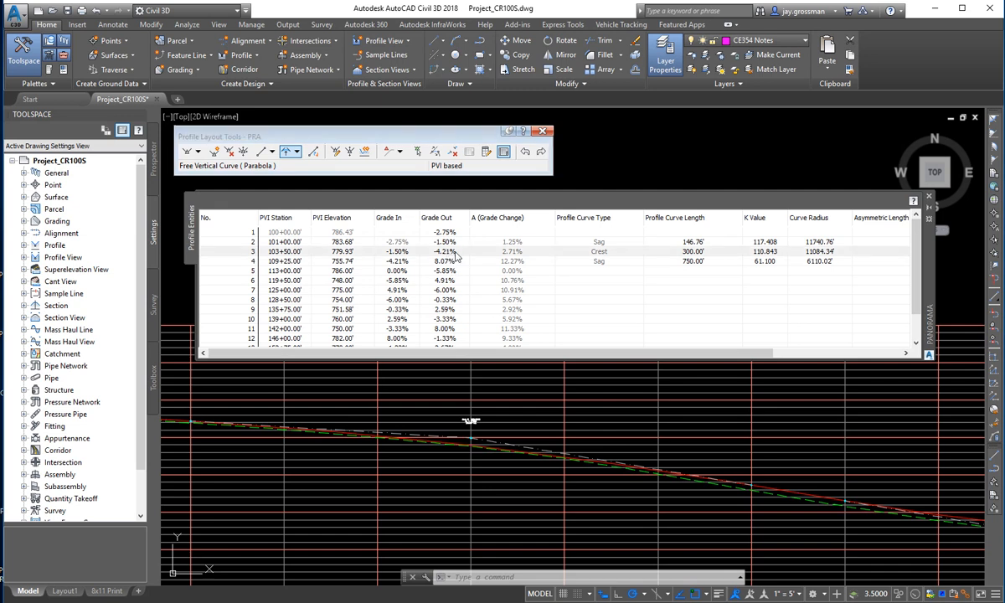
click(452, 252)
text(-)
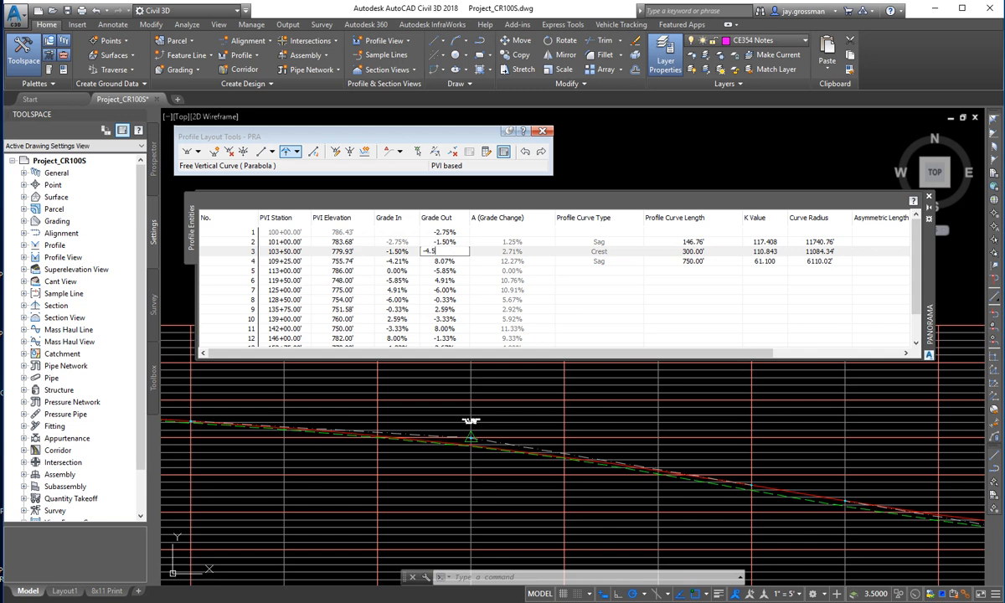
text(4.5)
key(Return)
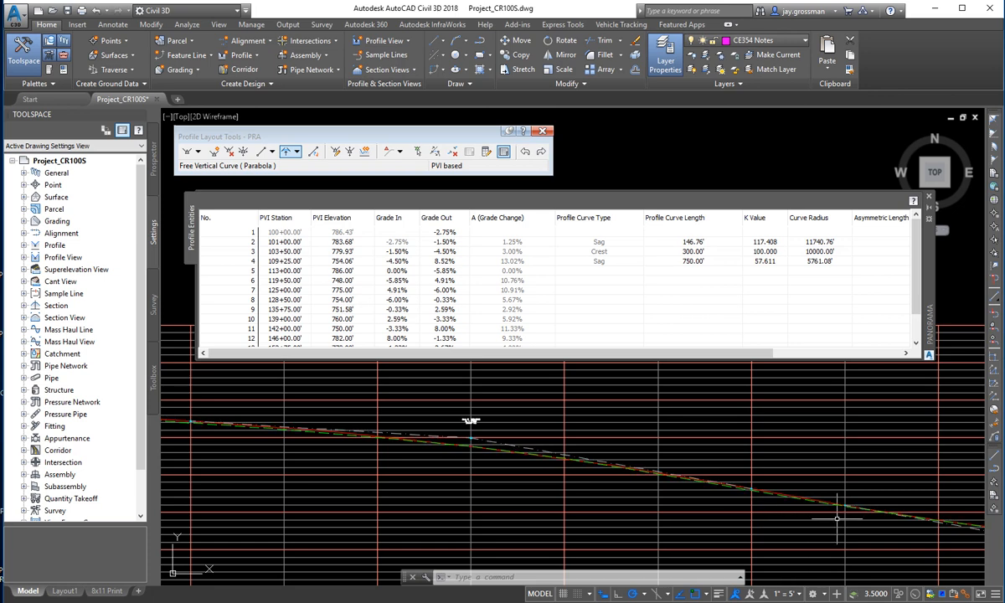
Examine how the falling grade and the 109+25 sag curve fit the ground line along their full length
middle_drag(782, 490, 267, 423)
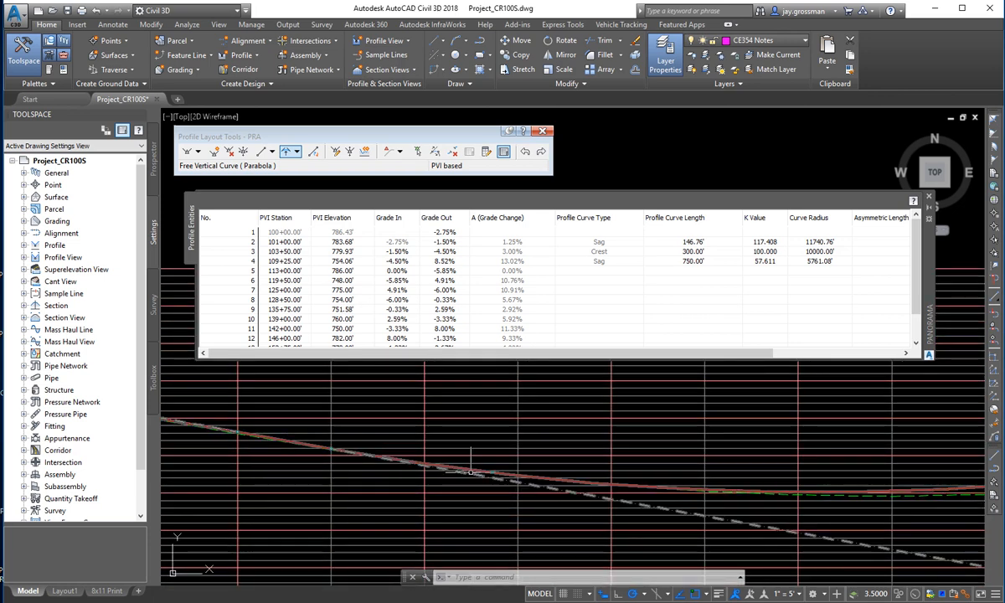
mouse_move(373, 474)
middle_down()
mouse_move(572, 460)
mouse_move(240, 472)
middle_up()
middle_drag(562, 496, 235, 454)
middle_drag(804, 474, 470, 526)
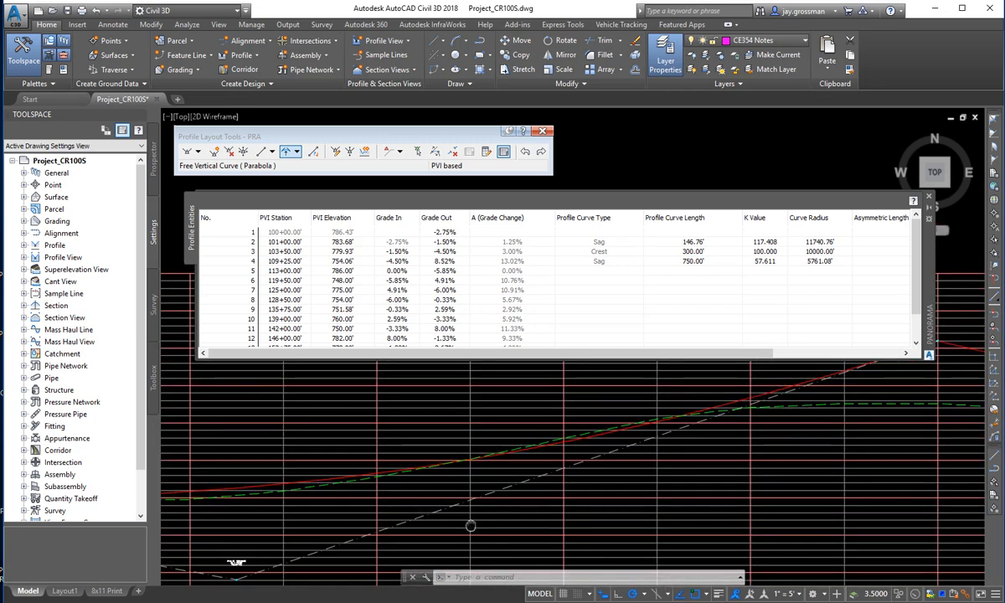
middle_drag(324, 477, 679, 425)
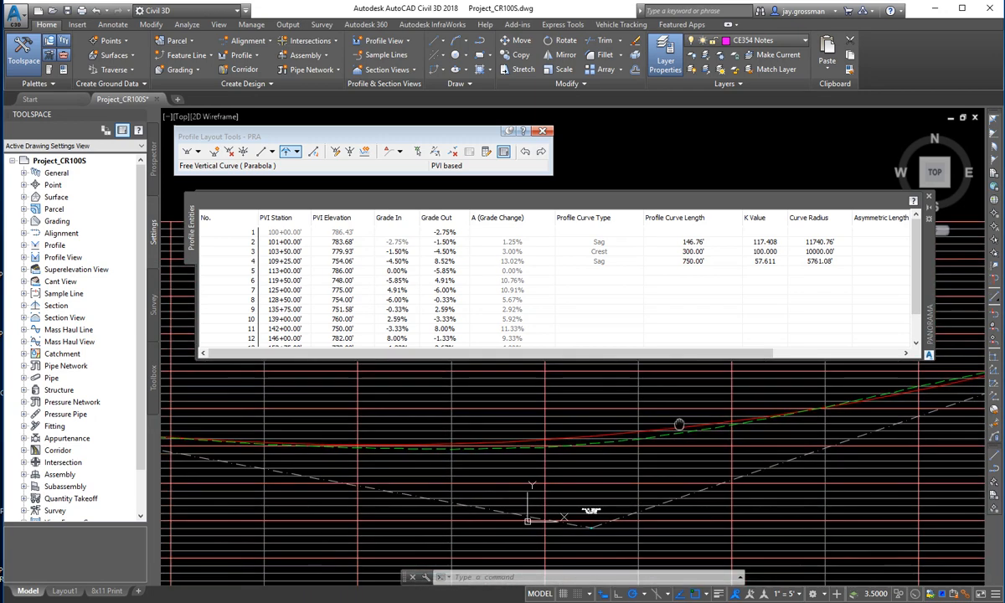
middle_drag(401, 427, 657, 452)
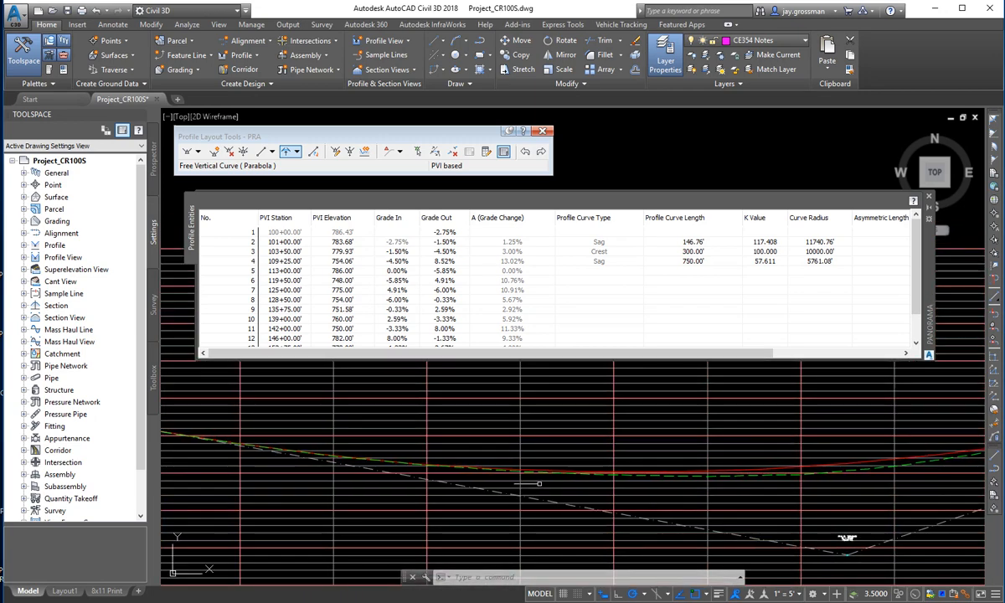
mouse_move(483, 479)
middle_down()
mouse_move(657, 471)
mouse_move(758, 480)
middle_up()
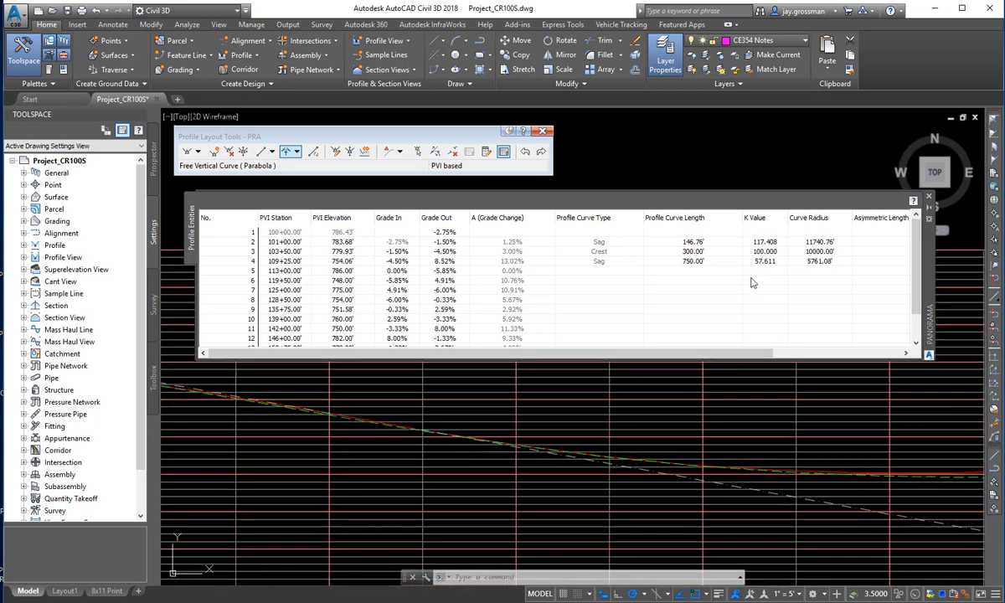
Try to set the K value of the 109+25 sag curve to 60
click(769, 267)
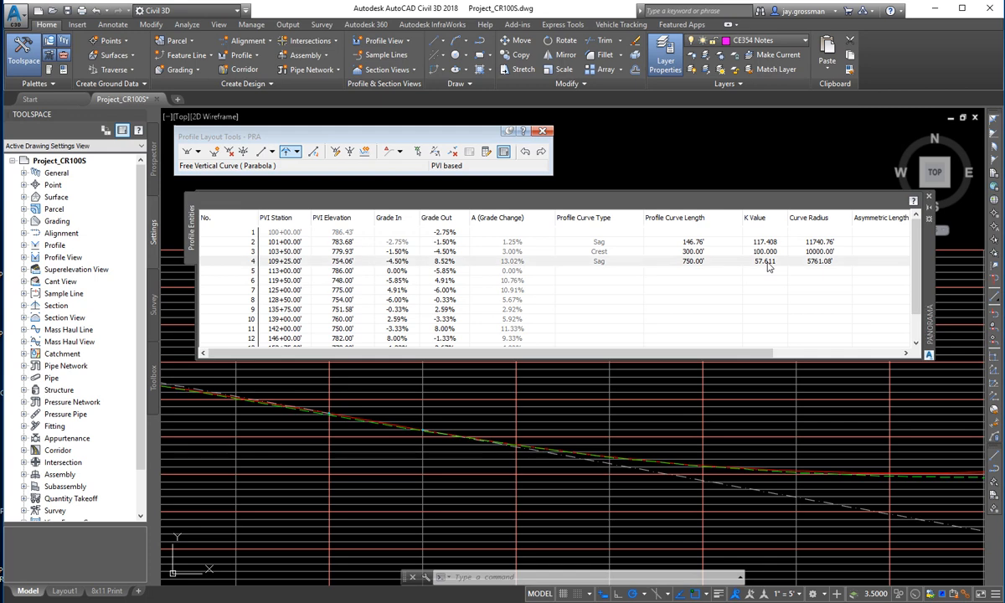
click(768, 264)
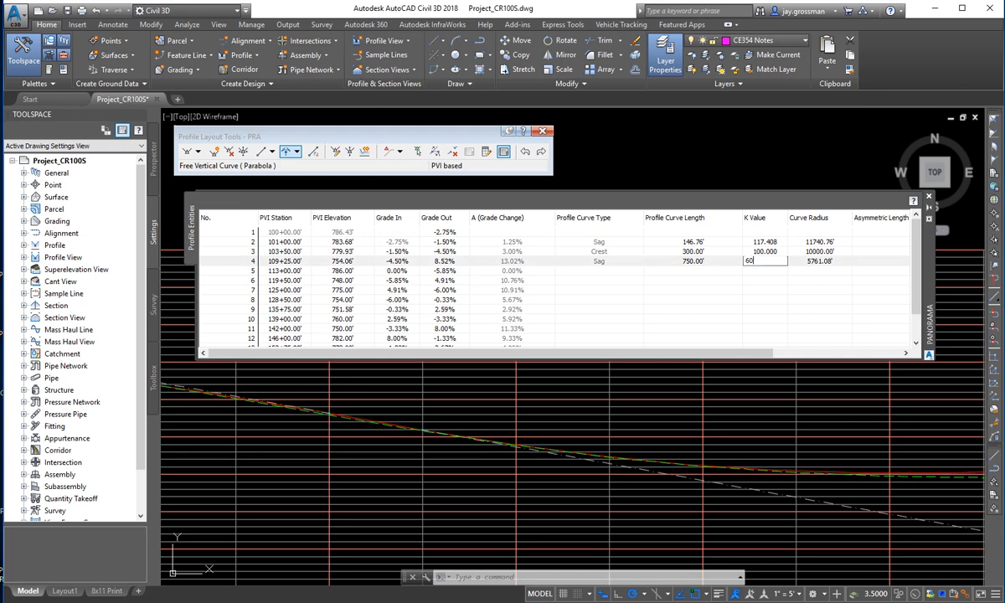
key(Return)
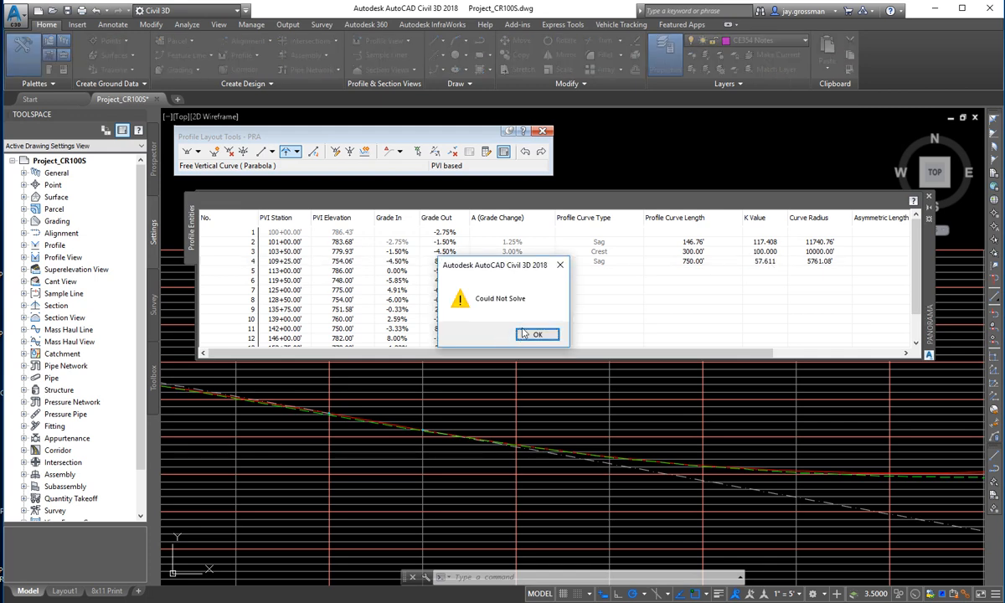
click(526, 335)
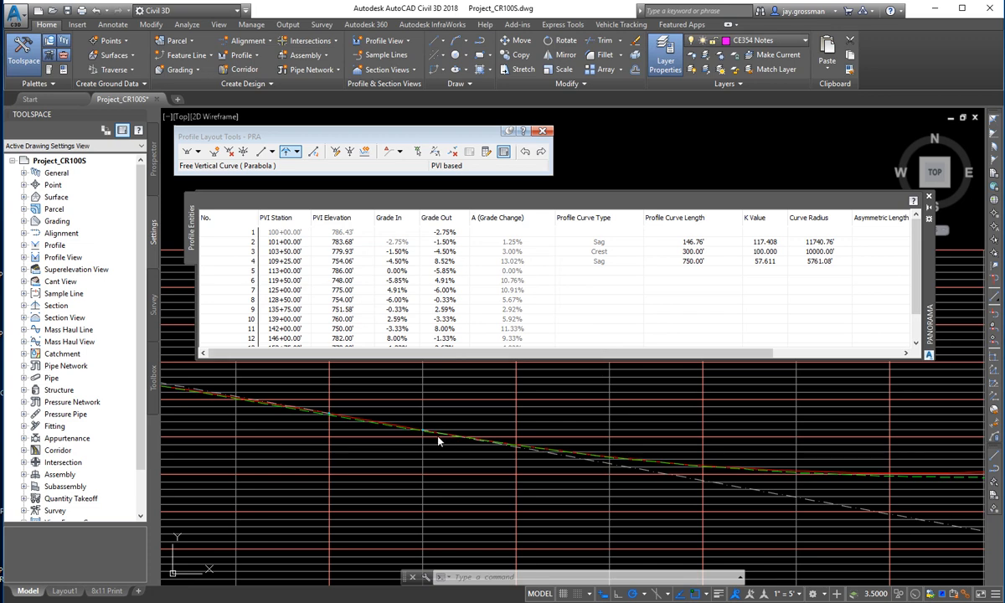
Check the falling grade against the ground line and try to change the curve length at the 109+25 sag PVI
middle_drag(472, 466, 752, 515)
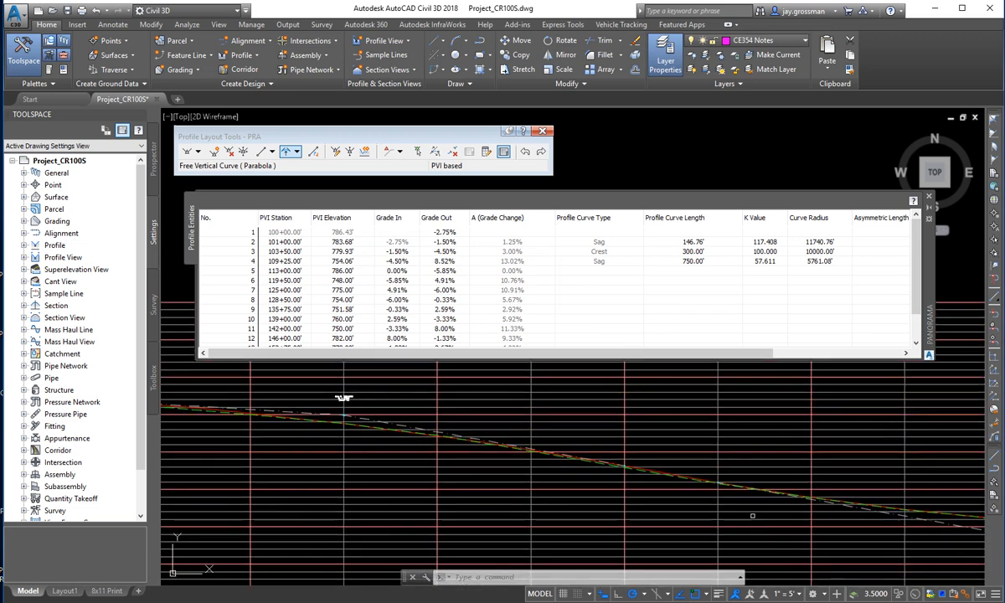
scroll(646, 482, up, 2)
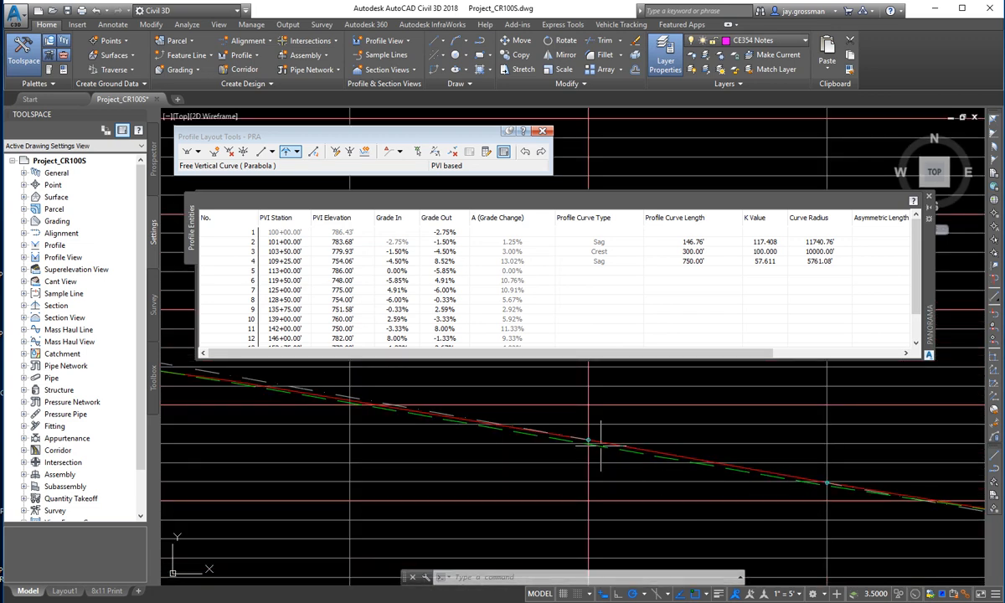
click(699, 262)
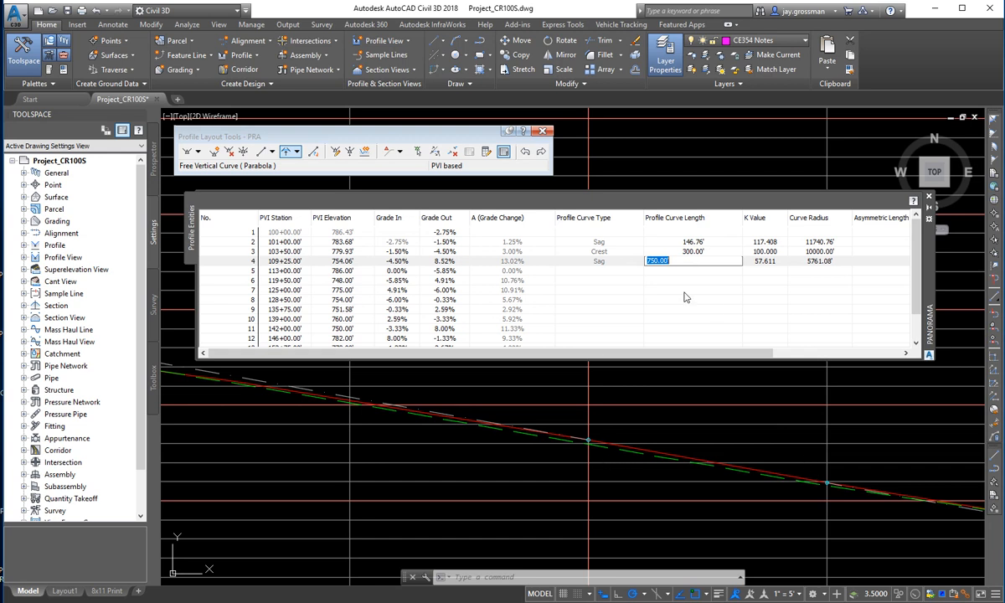
text(77)
key(Return)
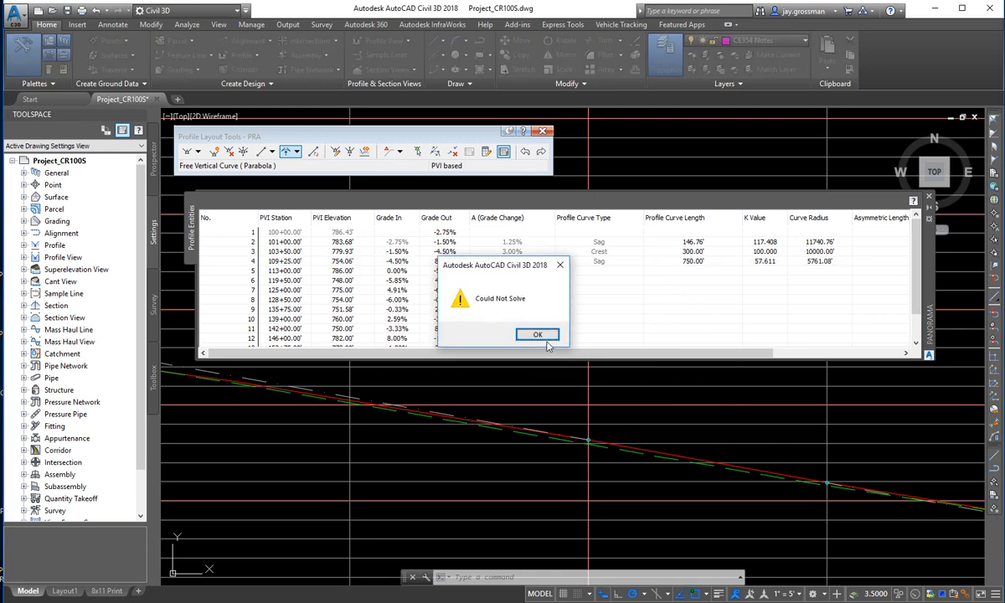
click(542, 337)
Compare the sag curve's low stretch and rising side with the ground line, up to the 113+00 PVI
scroll(871, 517, down, 5)
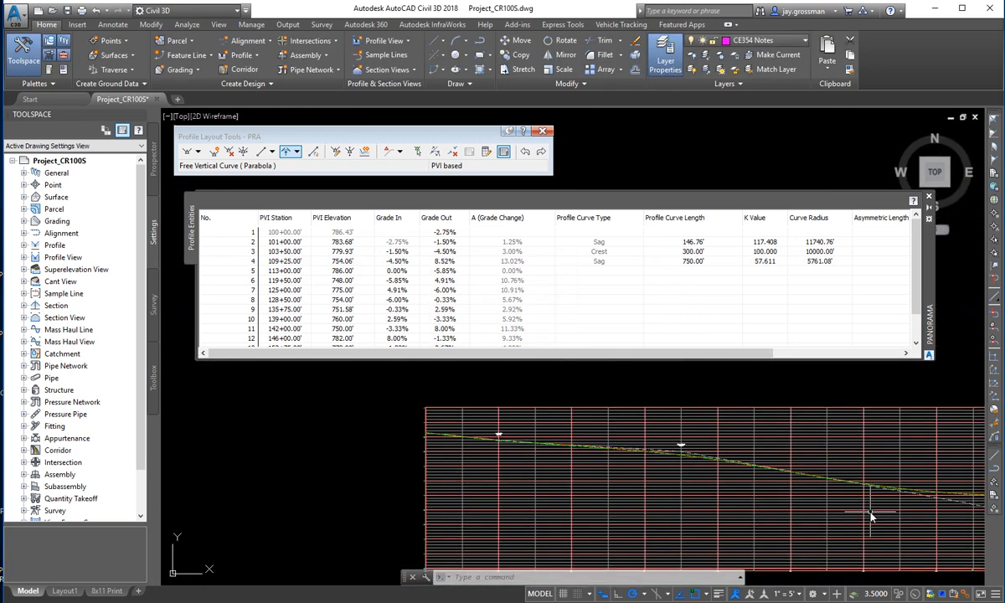
middle_drag(815, 493, 369, 471)
scroll(638, 491, up, 1)
scroll(550, 478, up, 1)
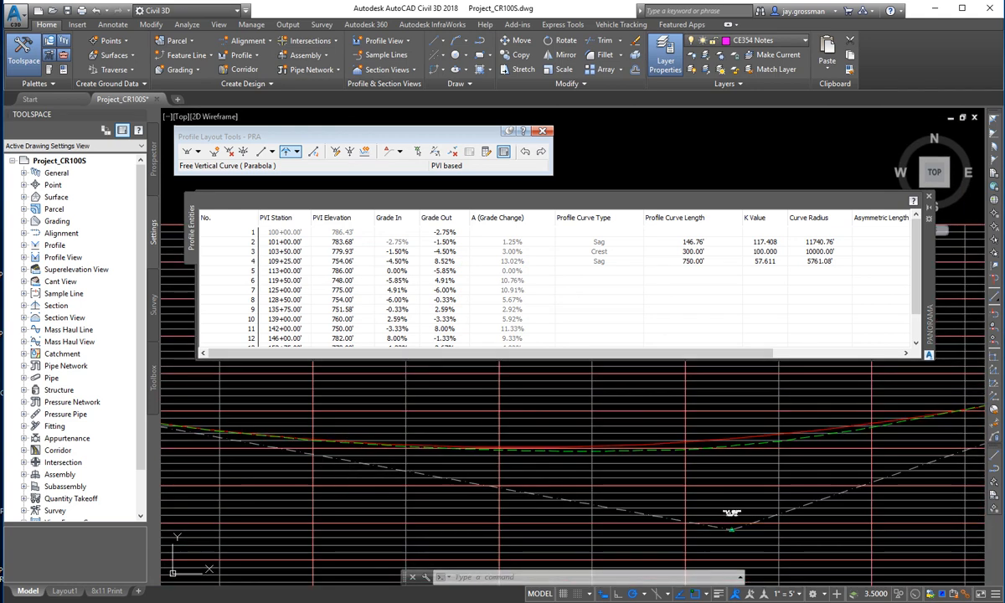
middle_drag(830, 470, 827, 474)
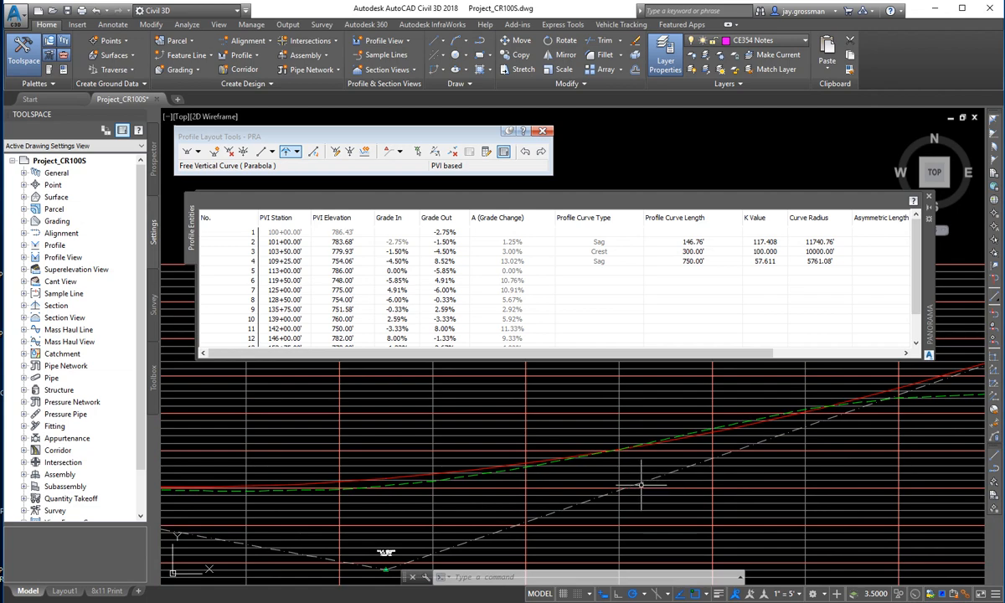
middle_drag(751, 424, 474, 518)
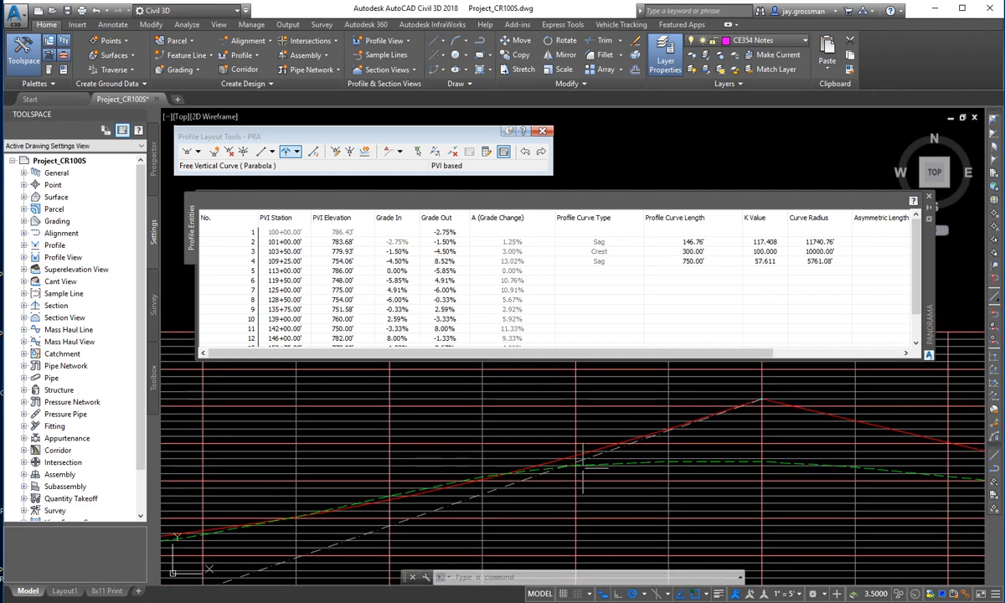
mouse_move(584, 473)
middle_down()
mouse_move(502, 488)
mouse_move(726, 442)
mouse_move(770, 419)
mouse_move(662, 475)
middle_up()
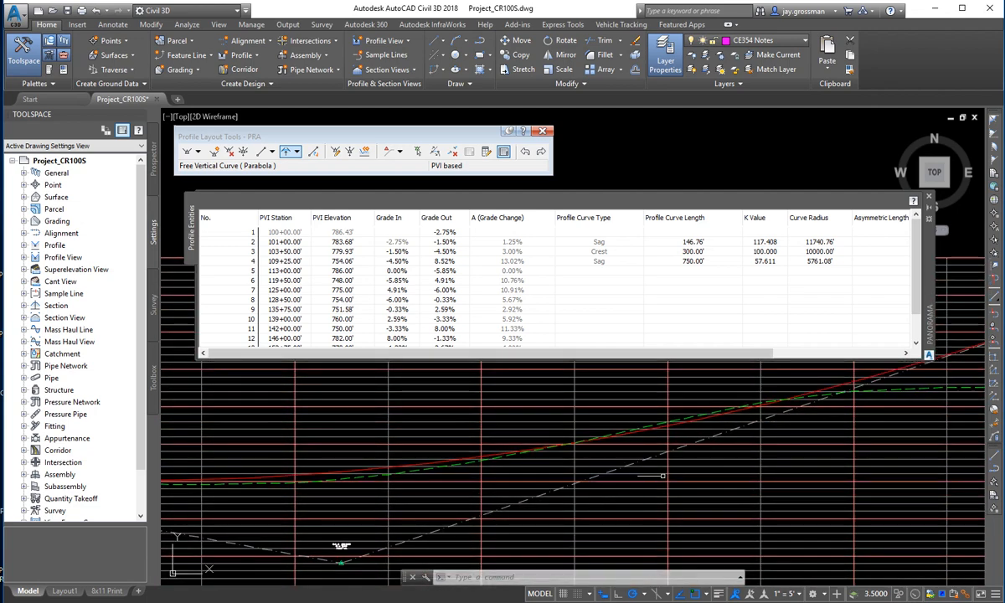
scroll(545, 511, up, 2)
scroll(692, 443, up, 4)
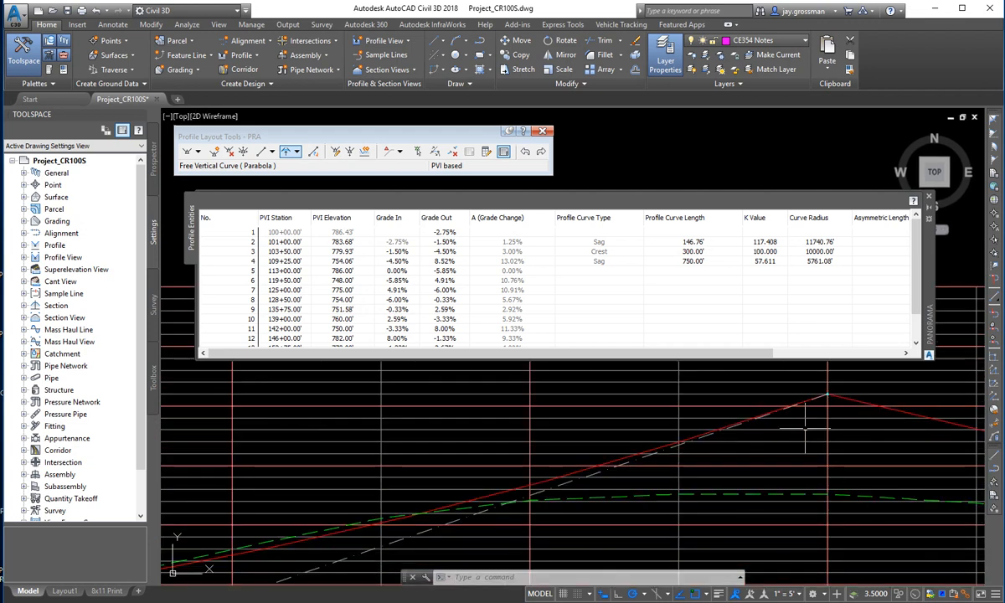
Select the PRA profile to inspect its curve and PVI grips between the sag and the 113+00 peak, and clear the selection
click(477, 494)
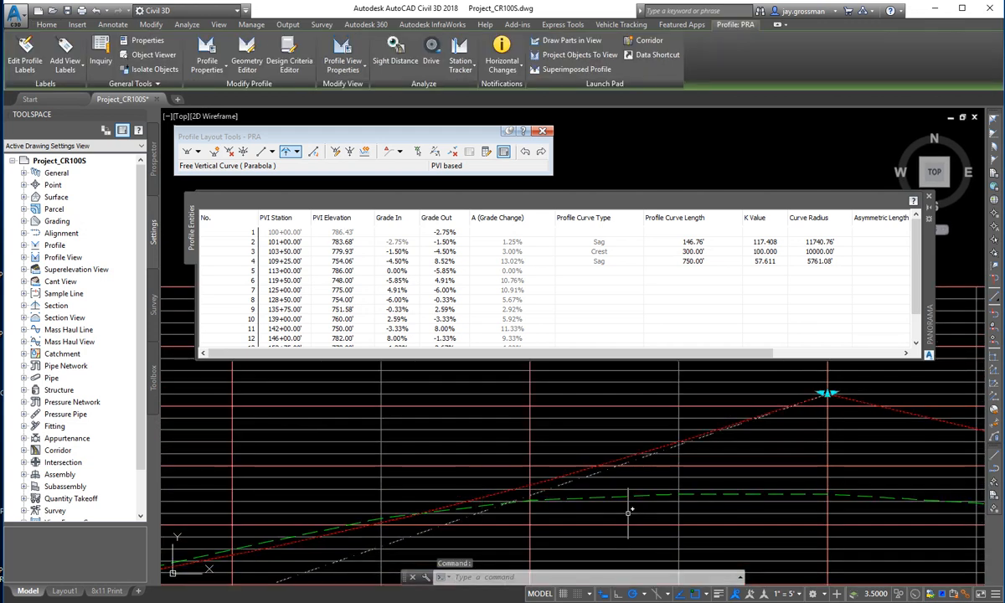
scroll(503, 527, down, 2)
middle_drag(416, 534, 655, 464)
middle_drag(525, 504, 649, 434)
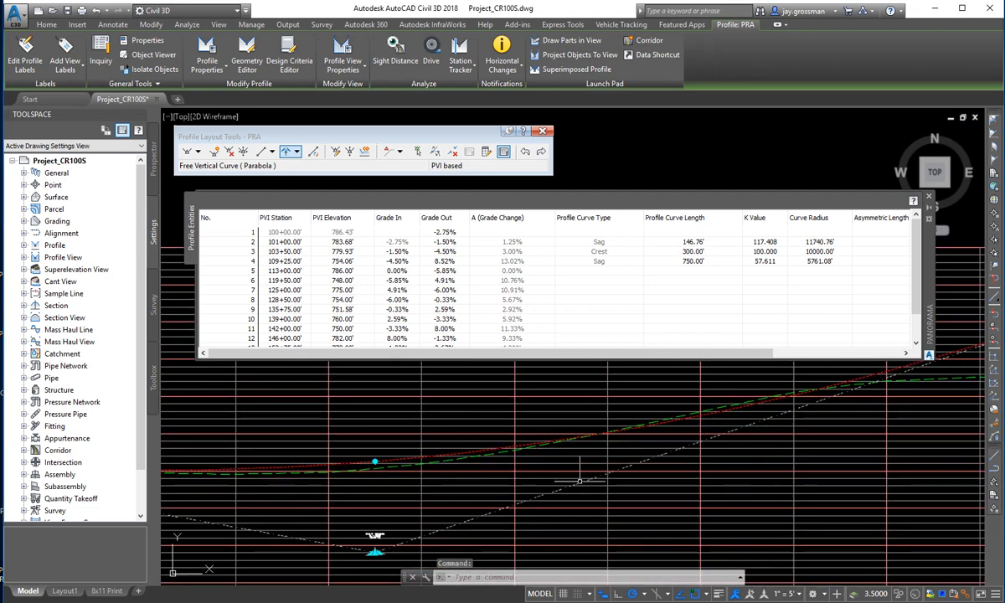
scroll(516, 501, down, 2)
middle_drag(471, 489, 717, 486)
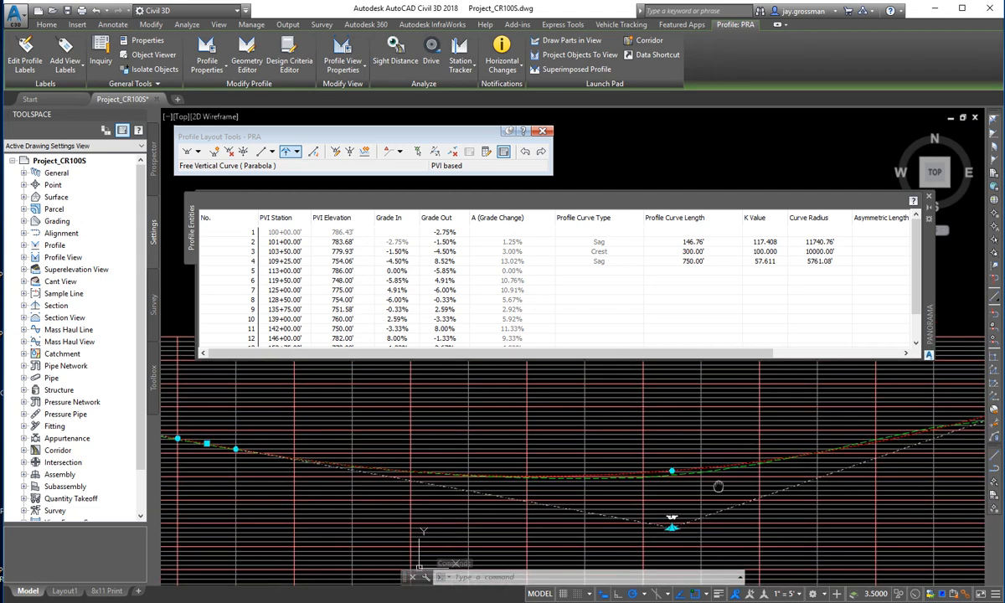
middle_drag(995, 385, 734, 413)
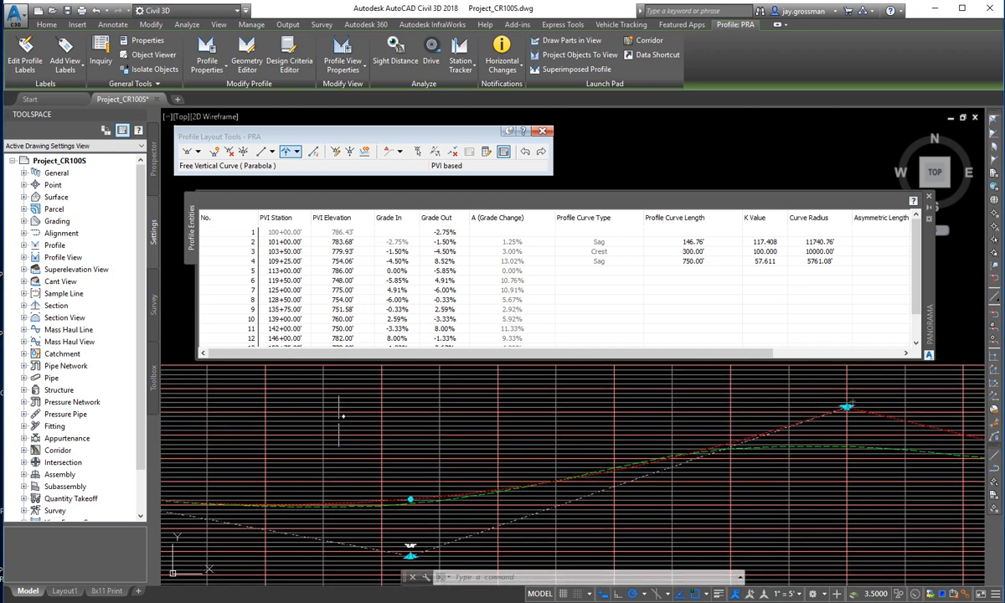
key(Escape)
key(Escape)
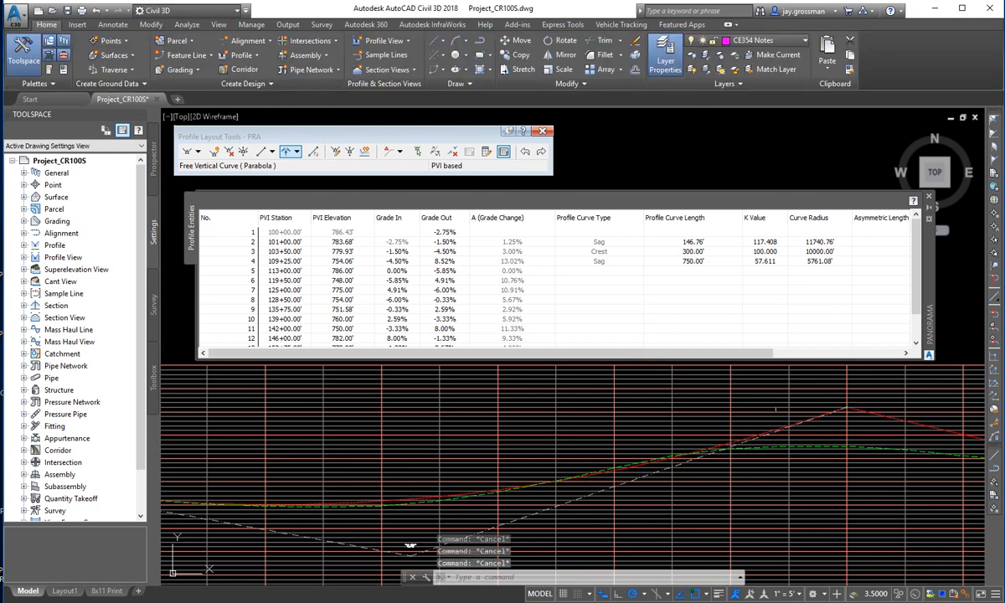
Set the outgoing grade of the 103+50 crest PVI to -4%
scroll(639, 464, up, 3)
scroll(563, 502, up, 1)
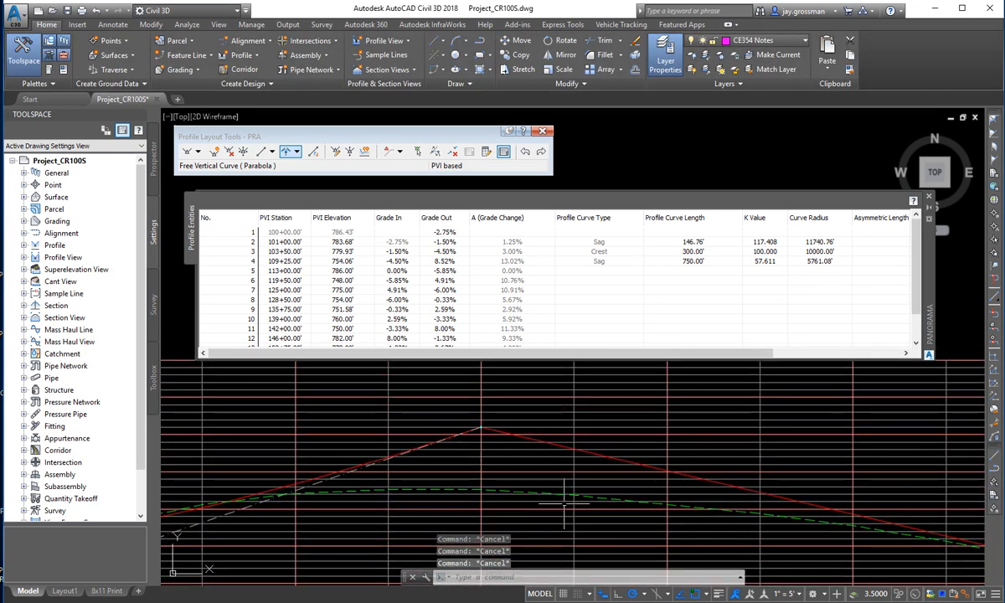
click(688, 261)
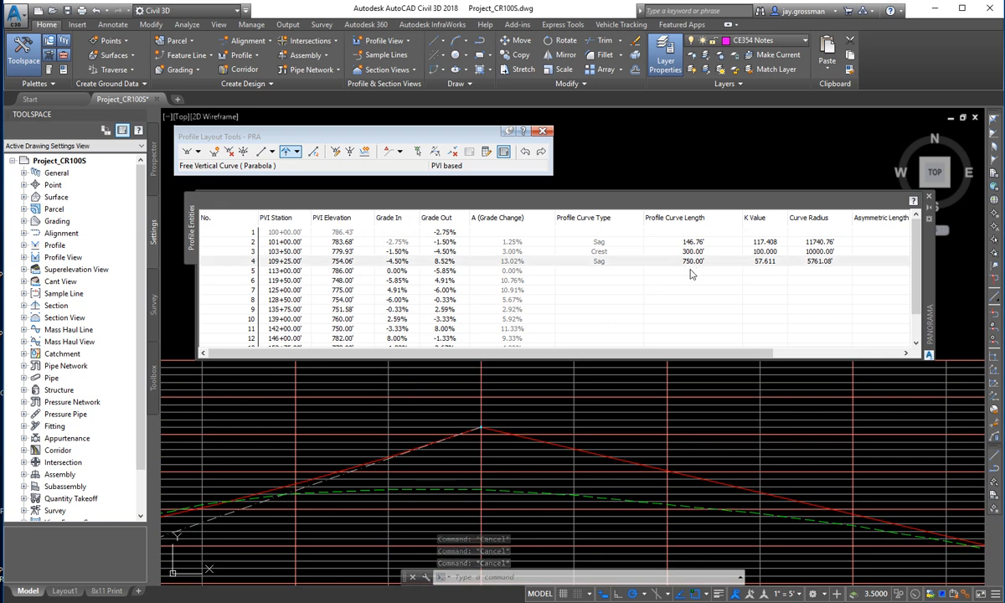
click(448, 253)
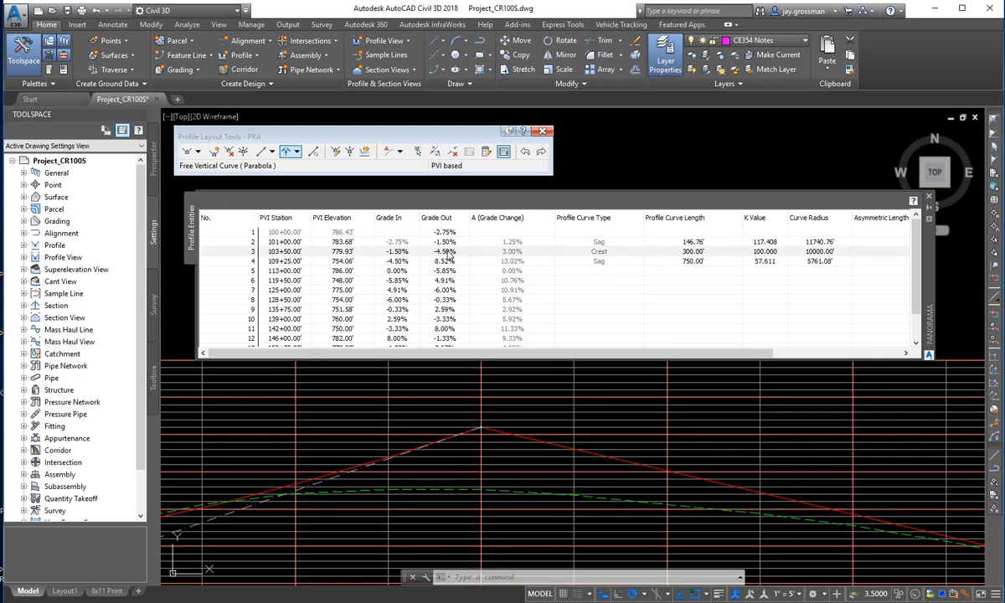
click(443, 253)
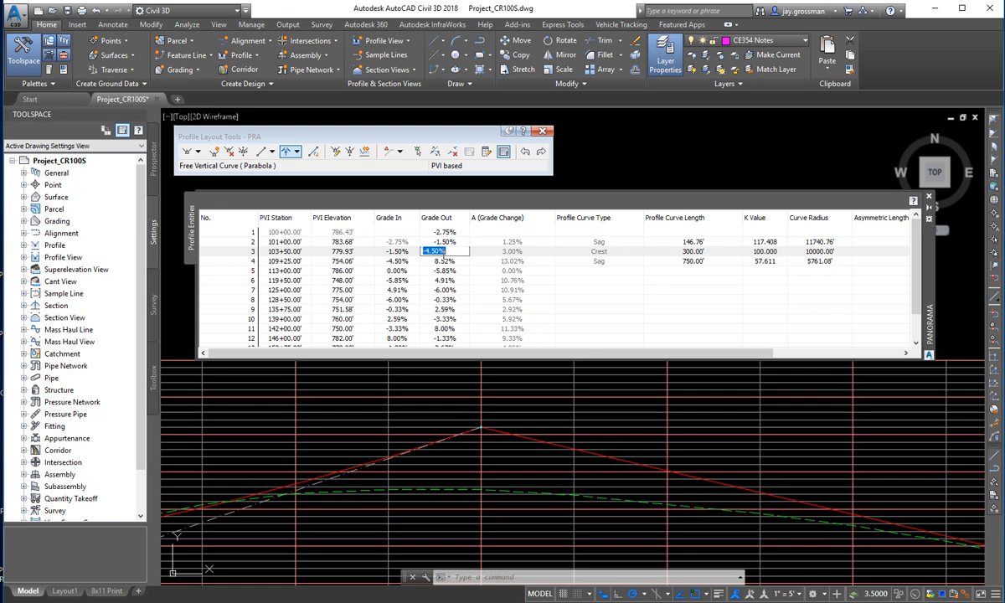
text(-4)
key(Return)
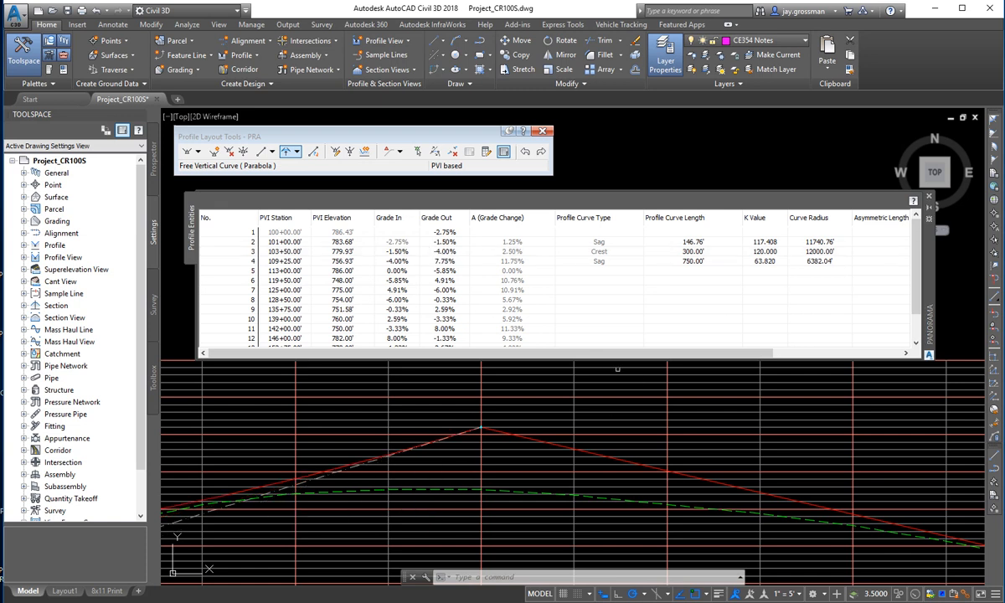
Set the curve length of the 109+25 sag PVI to 700 feet
click(698, 261)
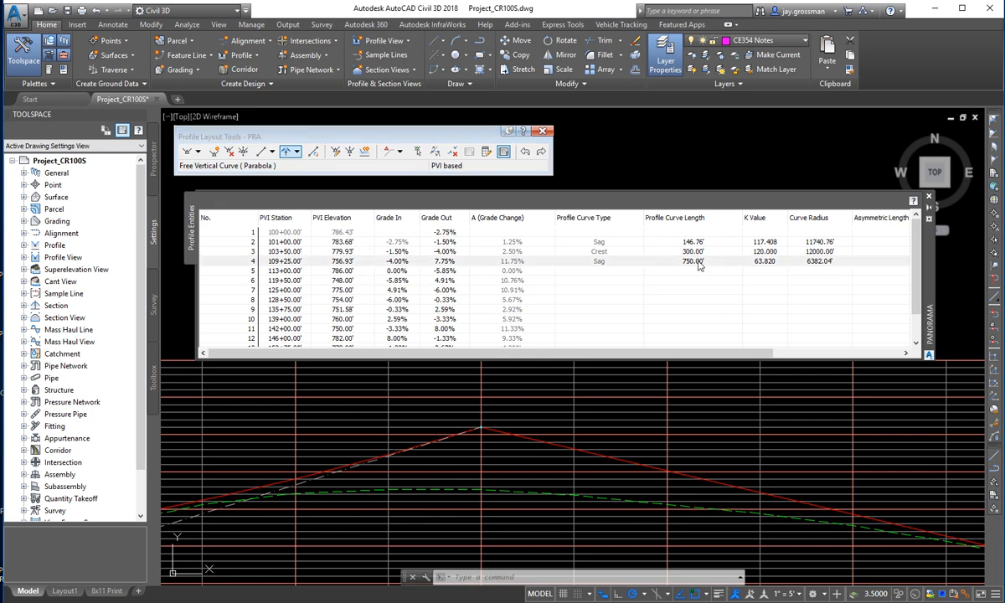
click(700, 262)
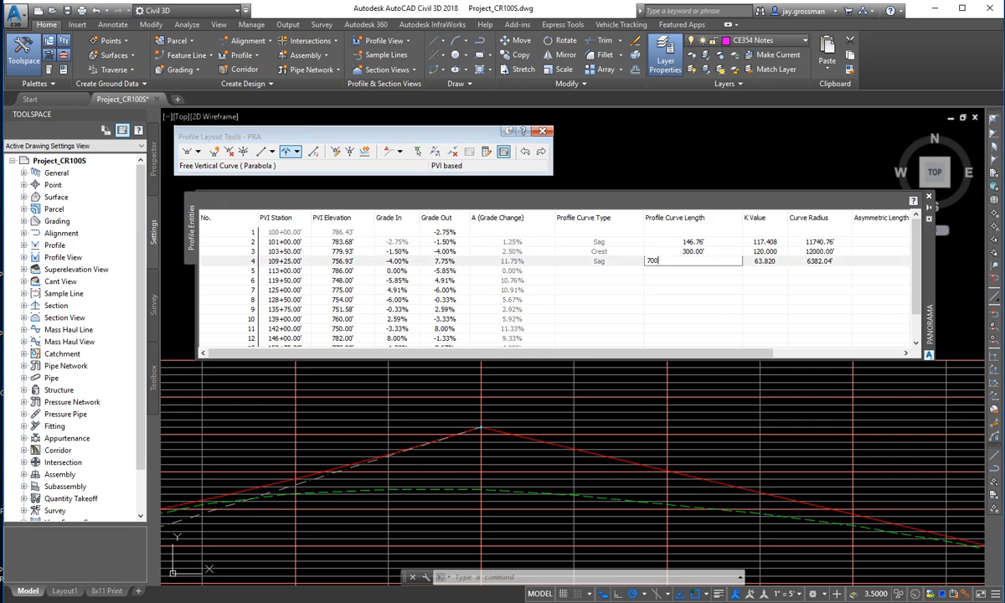
text(700)
key(Return)
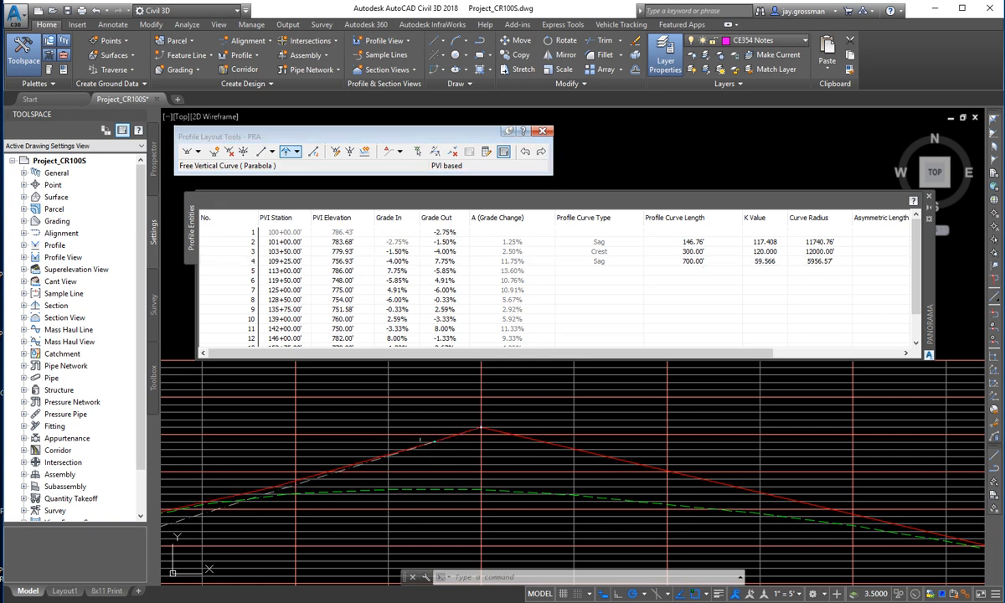
Compare the reshaped 109+25 sag curve and its falling and rising sides with the existing ground line
middle_drag(371, 513, 804, 452)
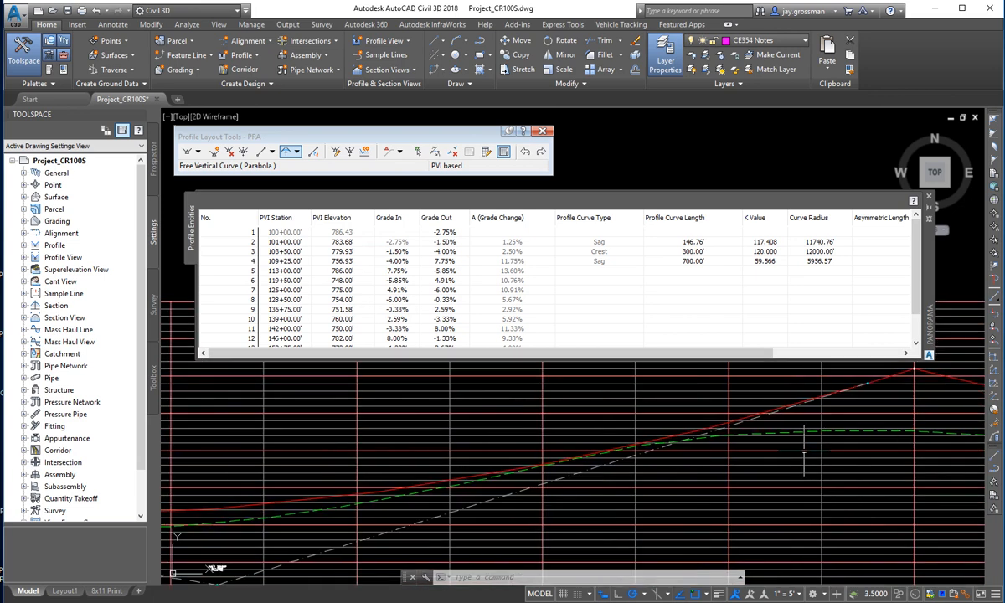
scroll(803, 452, down, 2)
middle_drag(626, 504, 803, 520)
middle_drag(347, 519, 705, 516)
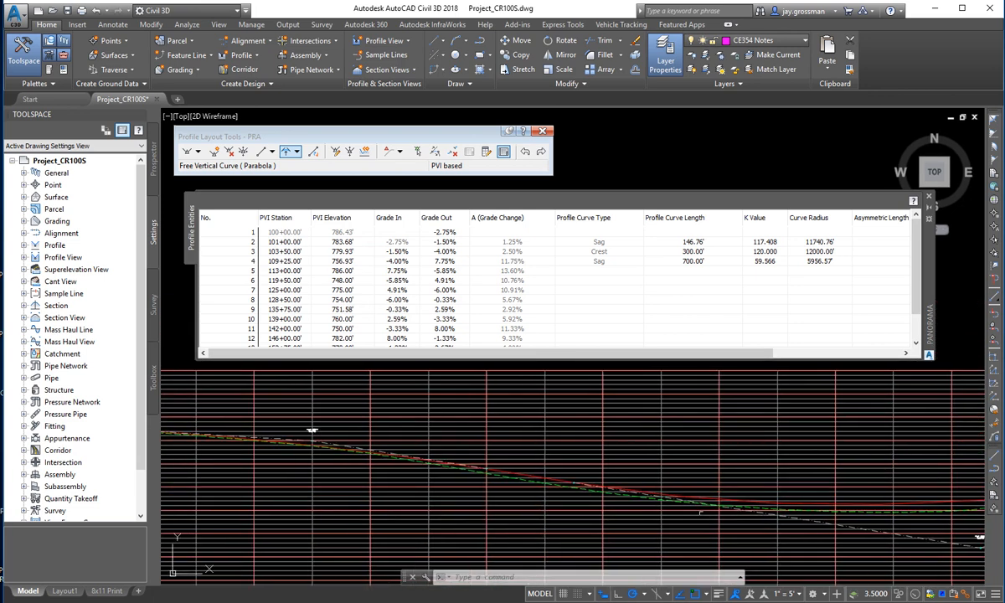
scroll(569, 492, up, 4)
scroll(399, 474, down, 2)
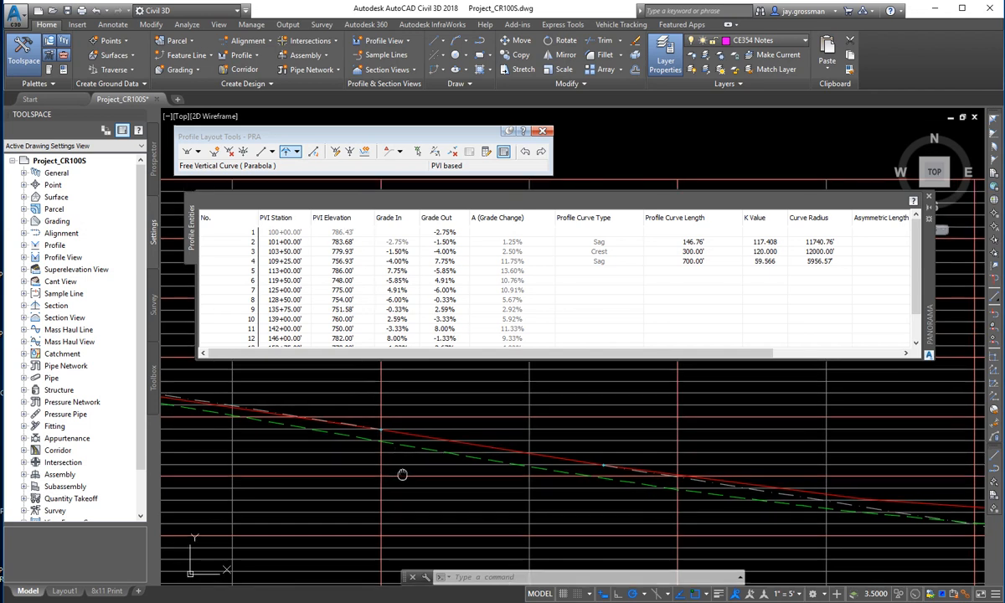
scroll(533, 505, up, 2)
scroll(756, 482, down, 2)
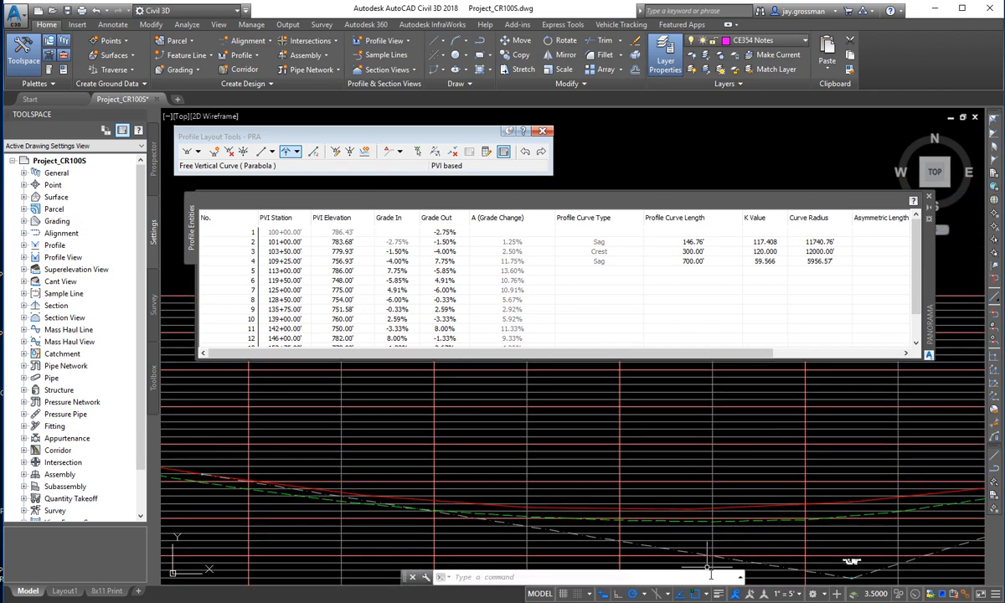
middle_drag(765, 502, 666, 445)
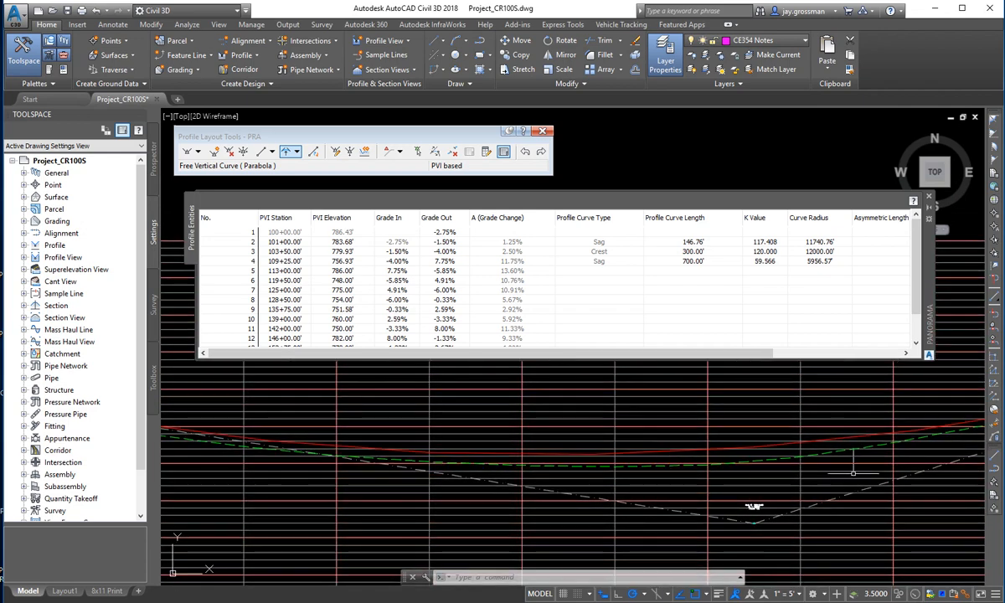
middle_drag(852, 472, 557, 516)
scroll(594, 473, down, 3)
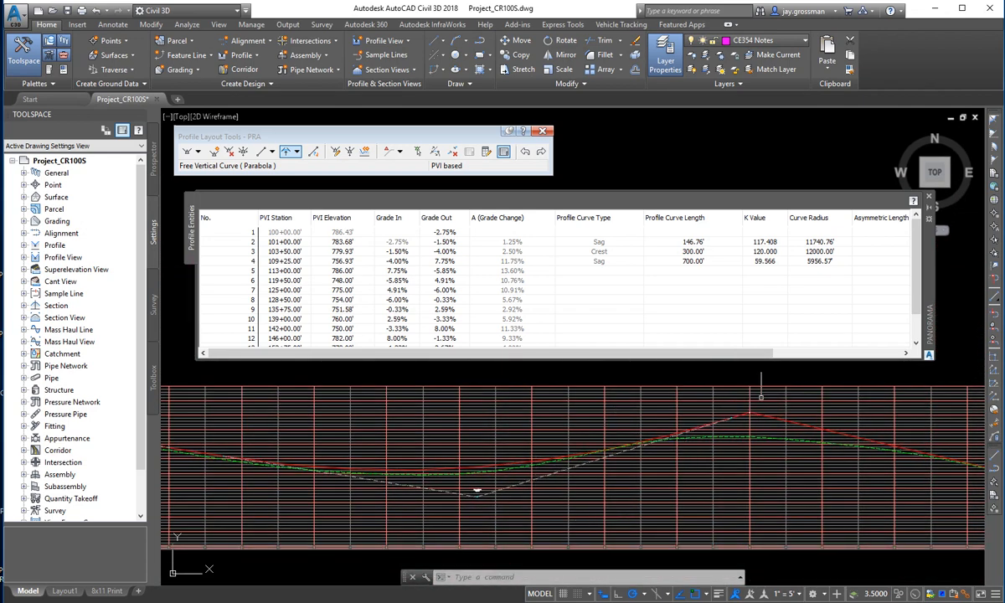
Compare the design tangents with the ground line from the 113+00 peak onward to the 146+00 PVI
scroll(536, 460, up, 5)
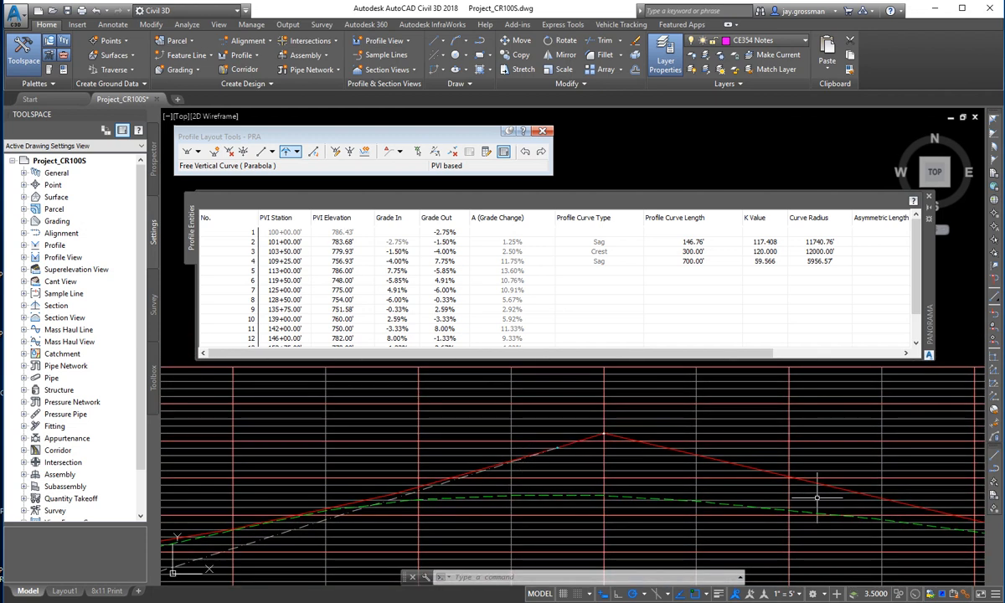
scroll(817, 497, down, 2)
middle_drag(903, 515, 549, 473)
middle_drag(779, 503, 432, 454)
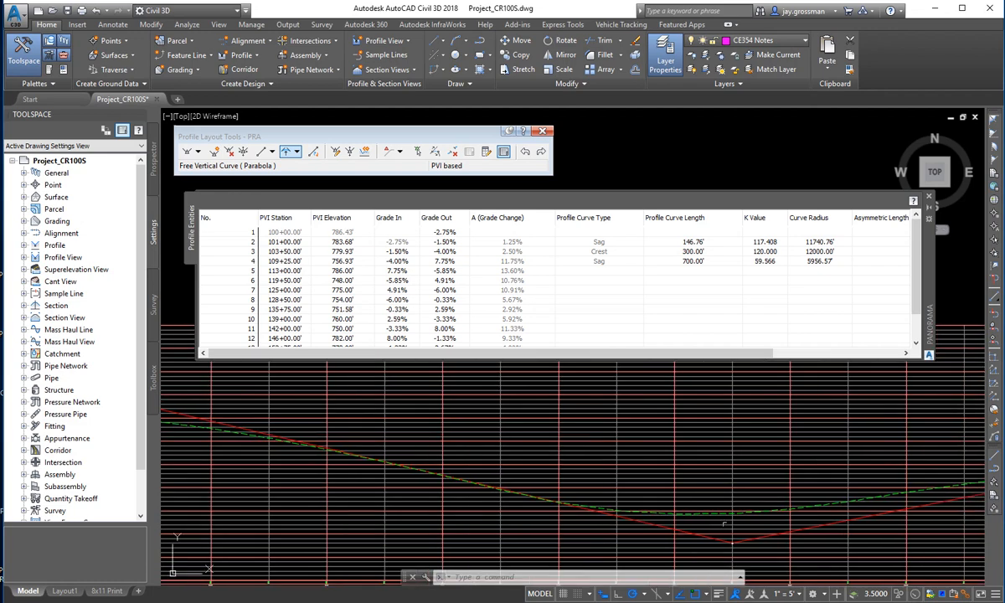
middle_drag(888, 511, 369, 498)
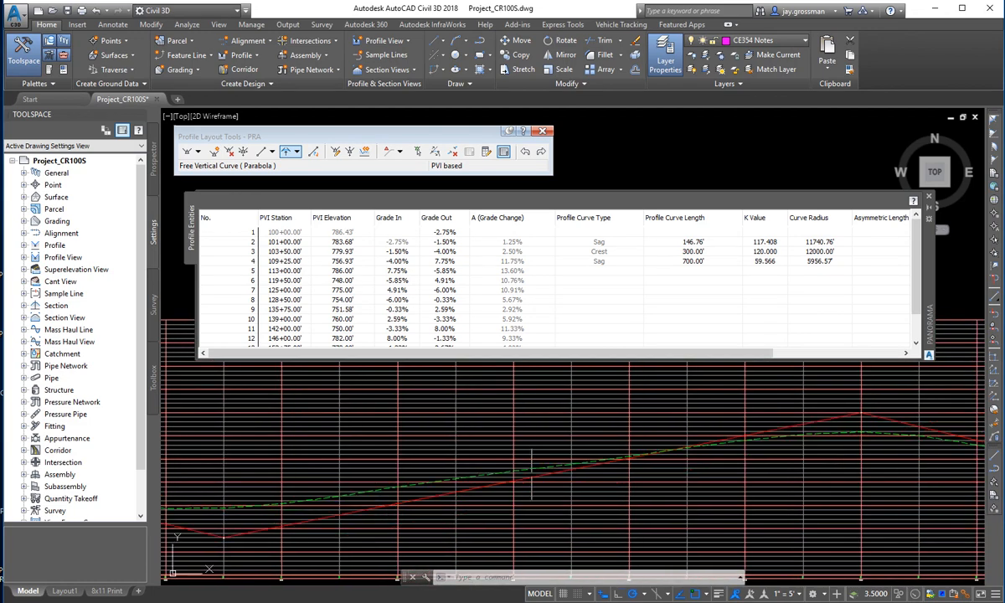
middle_drag(828, 451, 513, 502)
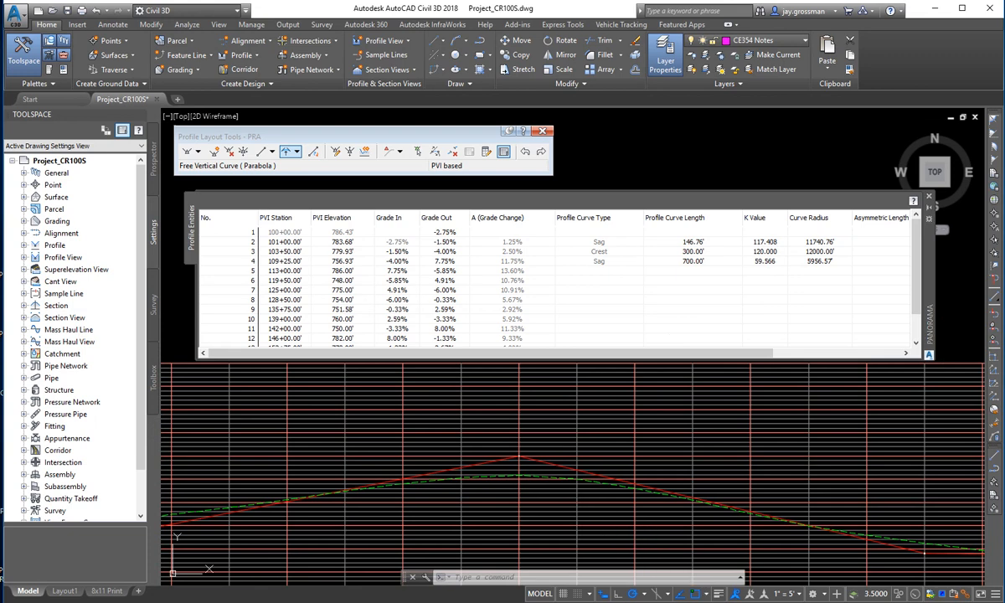
middle_drag(761, 523, 456, 487)
scroll(569, 493, down, 2)
middle_drag(772, 506, 578, 495)
scroll(578, 496, up, 1)
scroll(578, 495, up, 2)
scroll(561, 494, down, 2)
middle_drag(810, 500, 538, 497)
scroll(728, 469, up, 3)
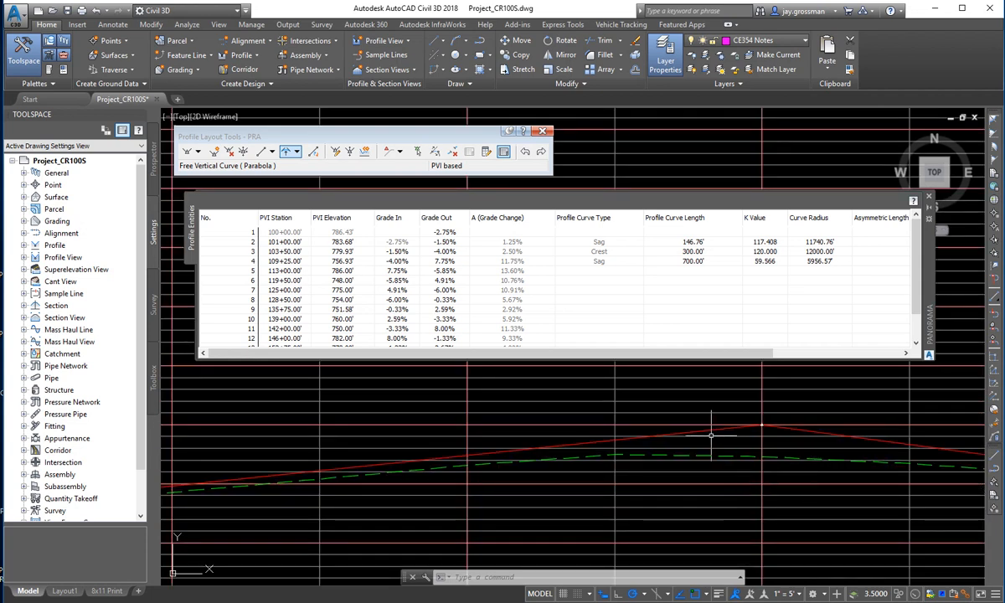
scroll(798, 507, down, 4)
middle_drag(930, 500, 478, 497)
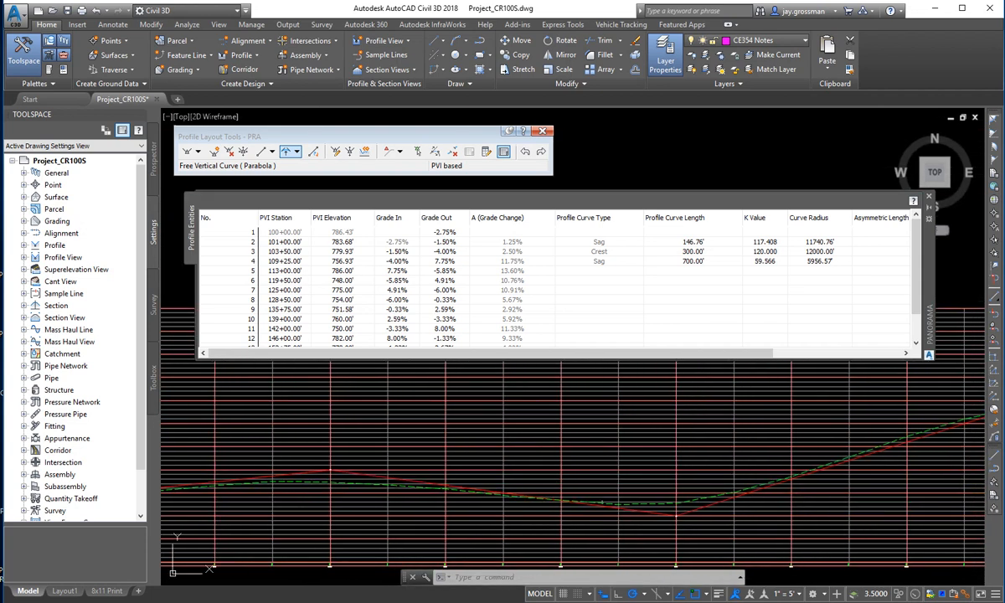
middle_drag(711, 525, 467, 540)
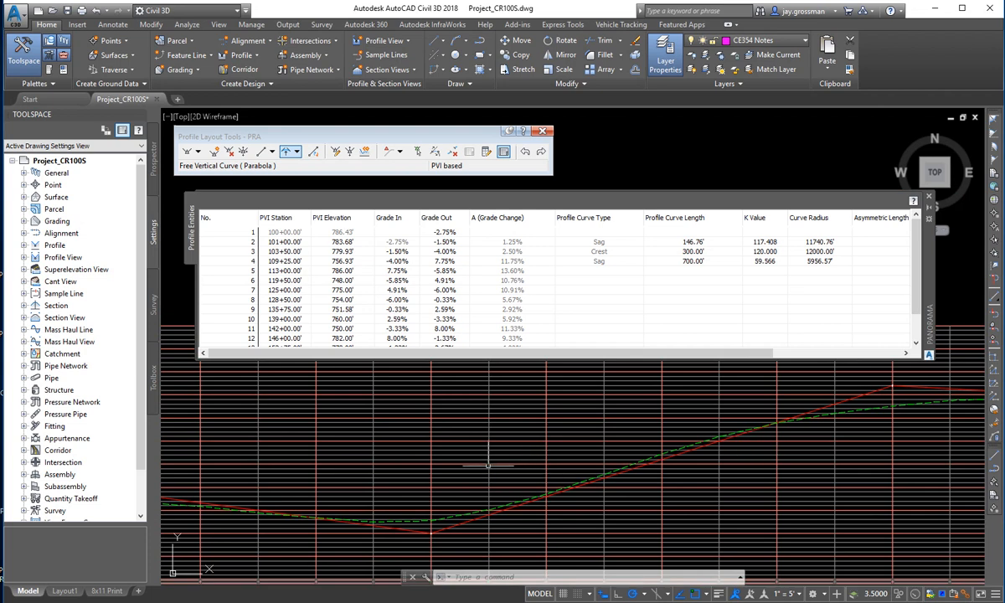
Review the profile from the 146+00 PVI back to the 109+25 sag, checking the station label at 130+00
scroll(316, 481, down, 4)
middle_drag(212, 483, 380, 466)
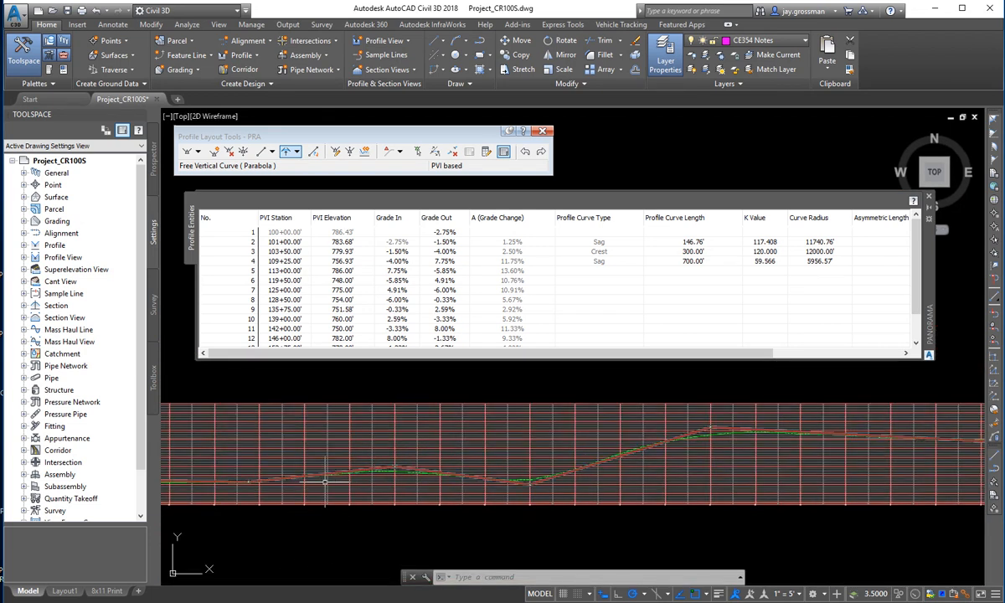
middle_drag(325, 484, 534, 492)
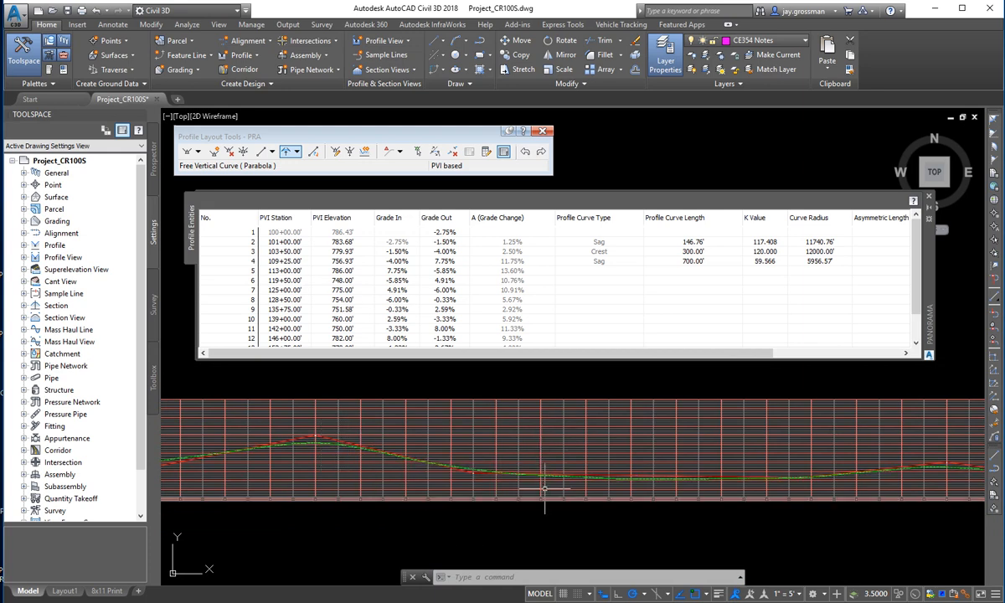
scroll(544, 488, up, 5)
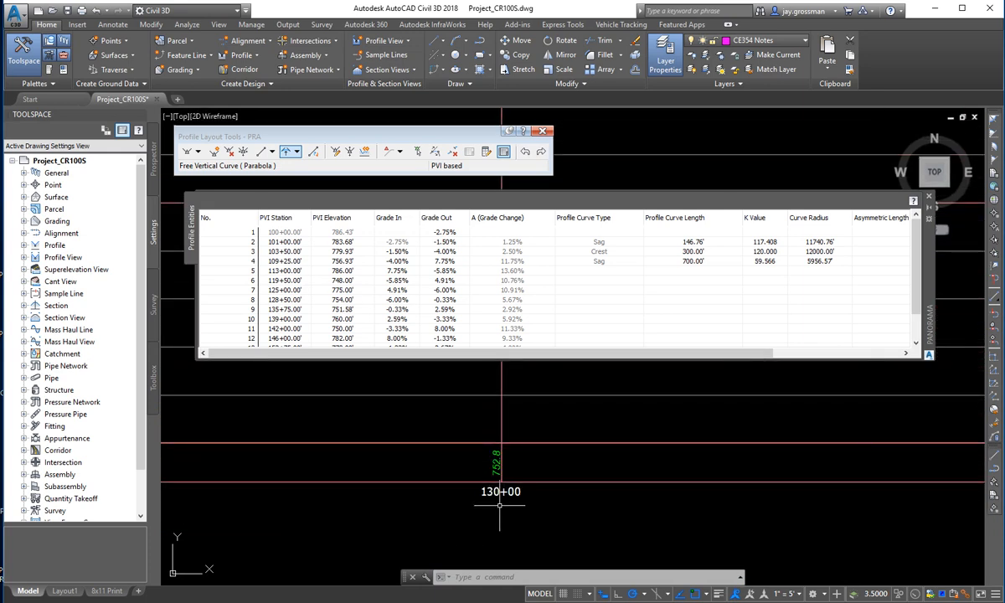
scroll(527, 519, down, 5)
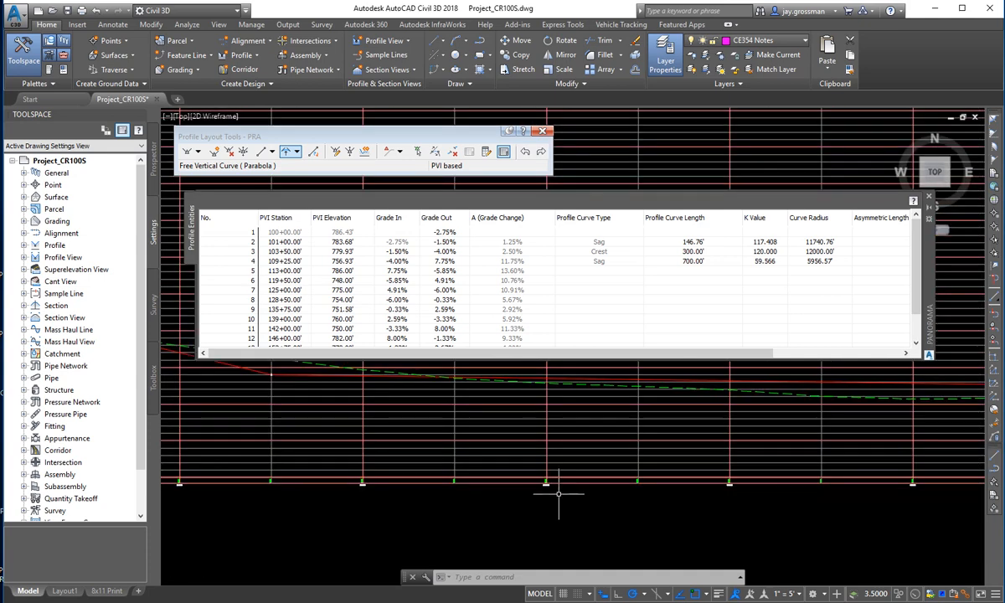
scroll(558, 494, down, 2)
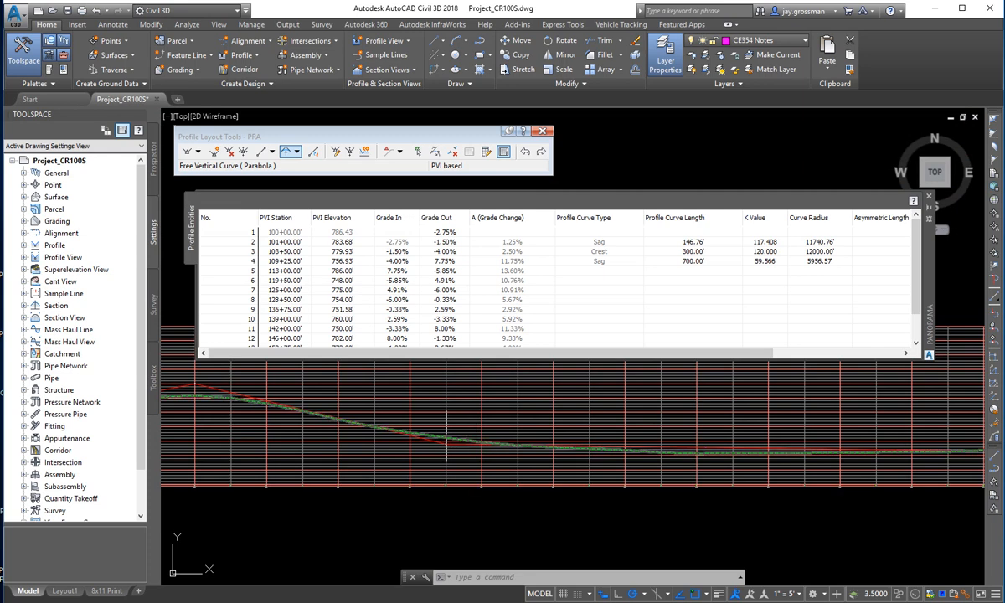
middle_drag(498, 427, 695, 478)
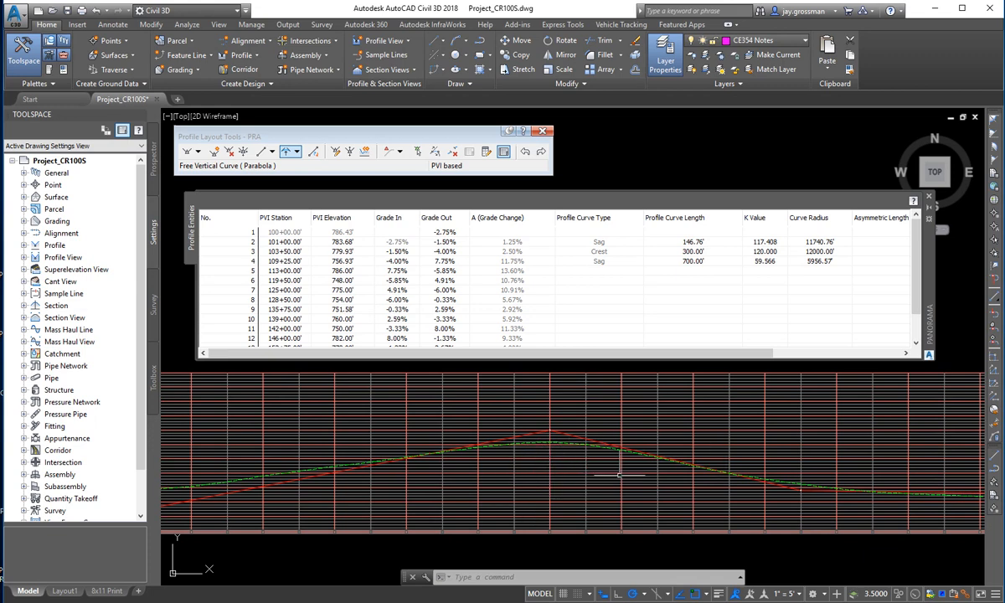
scroll(489, 466, down, 5)
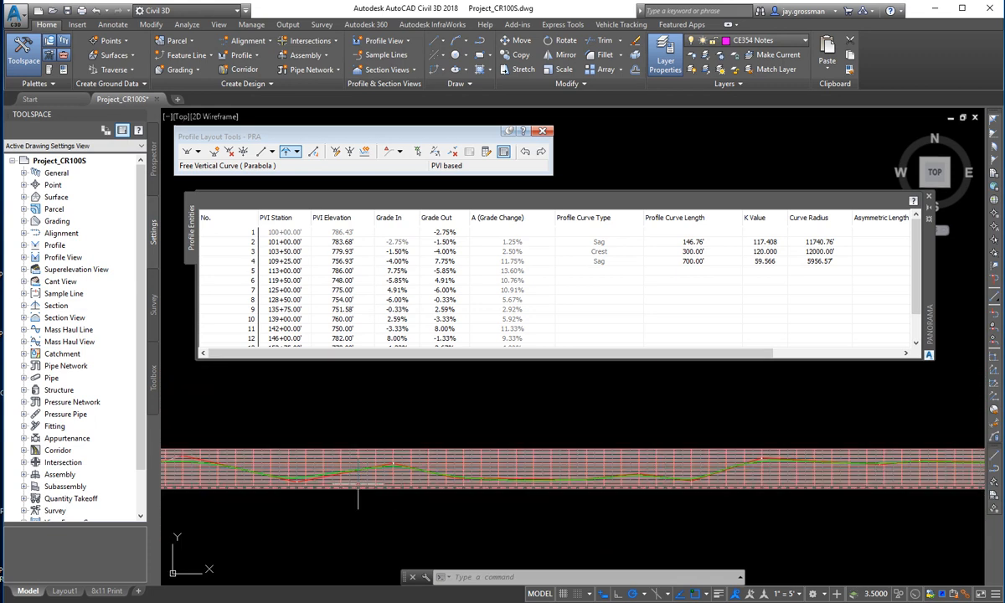
middle_drag(359, 484, 690, 496)
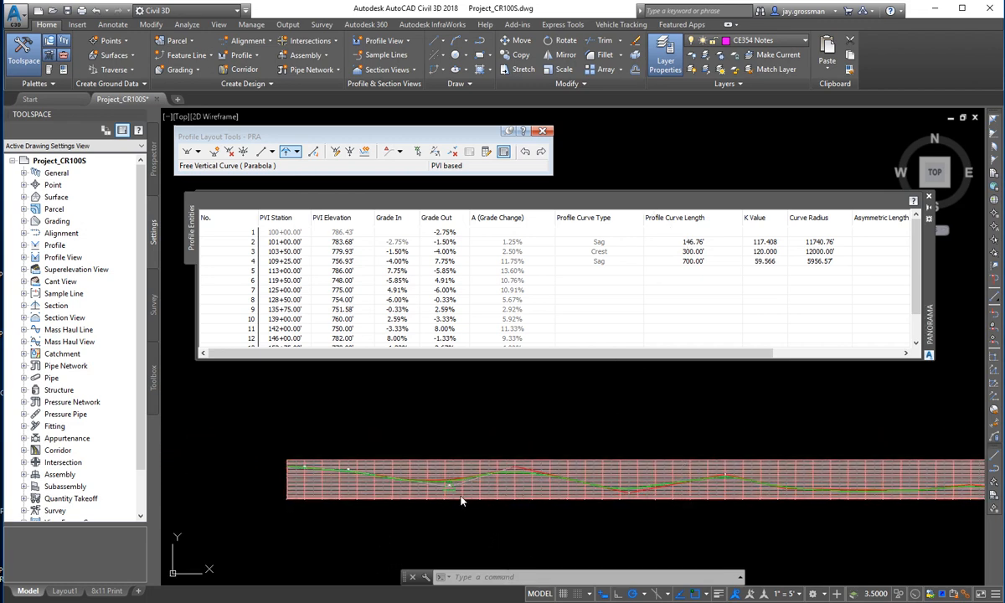
scroll(460, 500, up, 5)
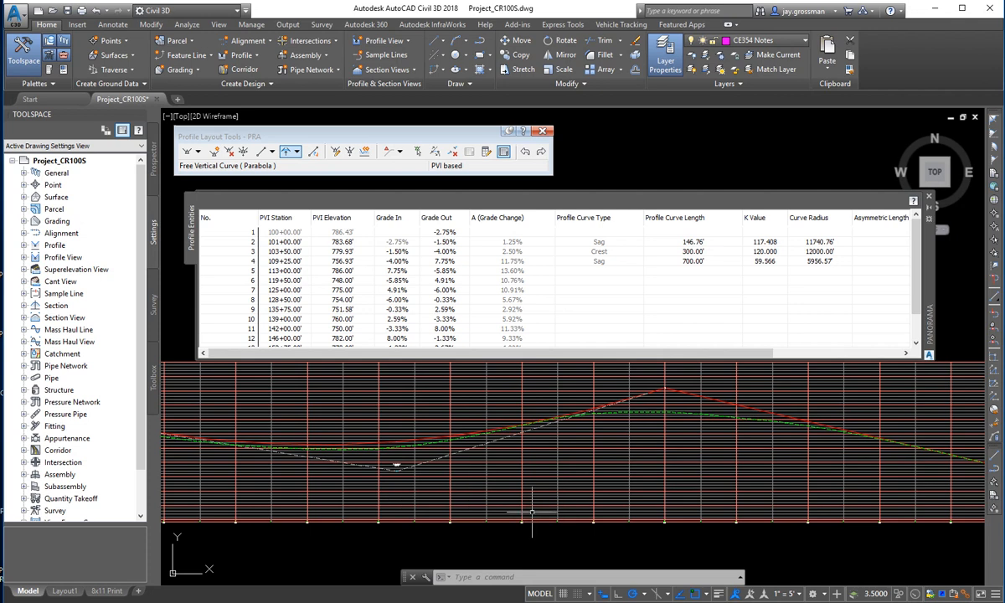
middle_drag(309, 433, 668, 455)
mouse_move(323, 475)
middle_down()
mouse_move(577, 511)
mouse_move(345, 476)
mouse_move(318, 483)
middle_up()
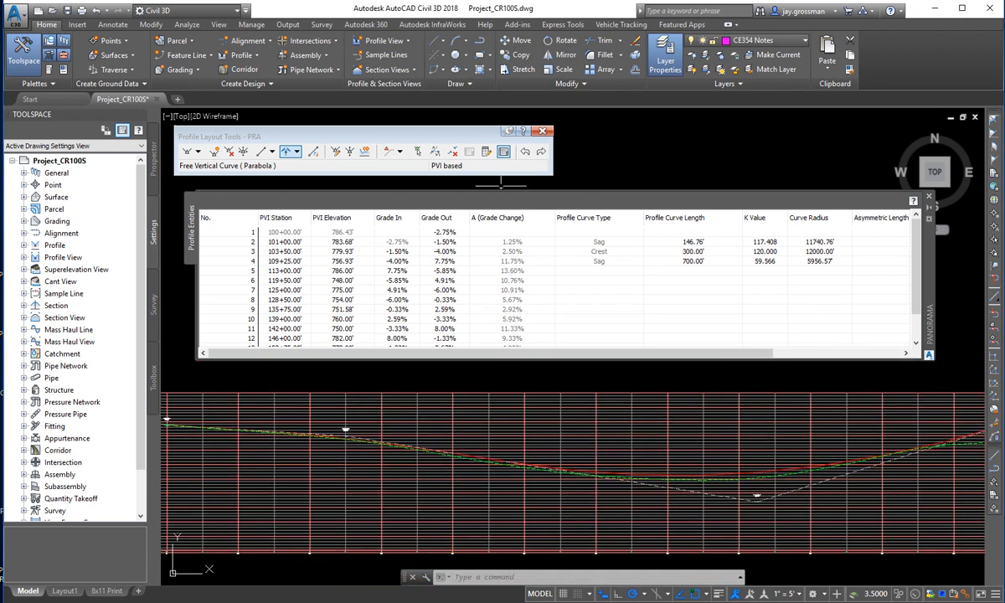